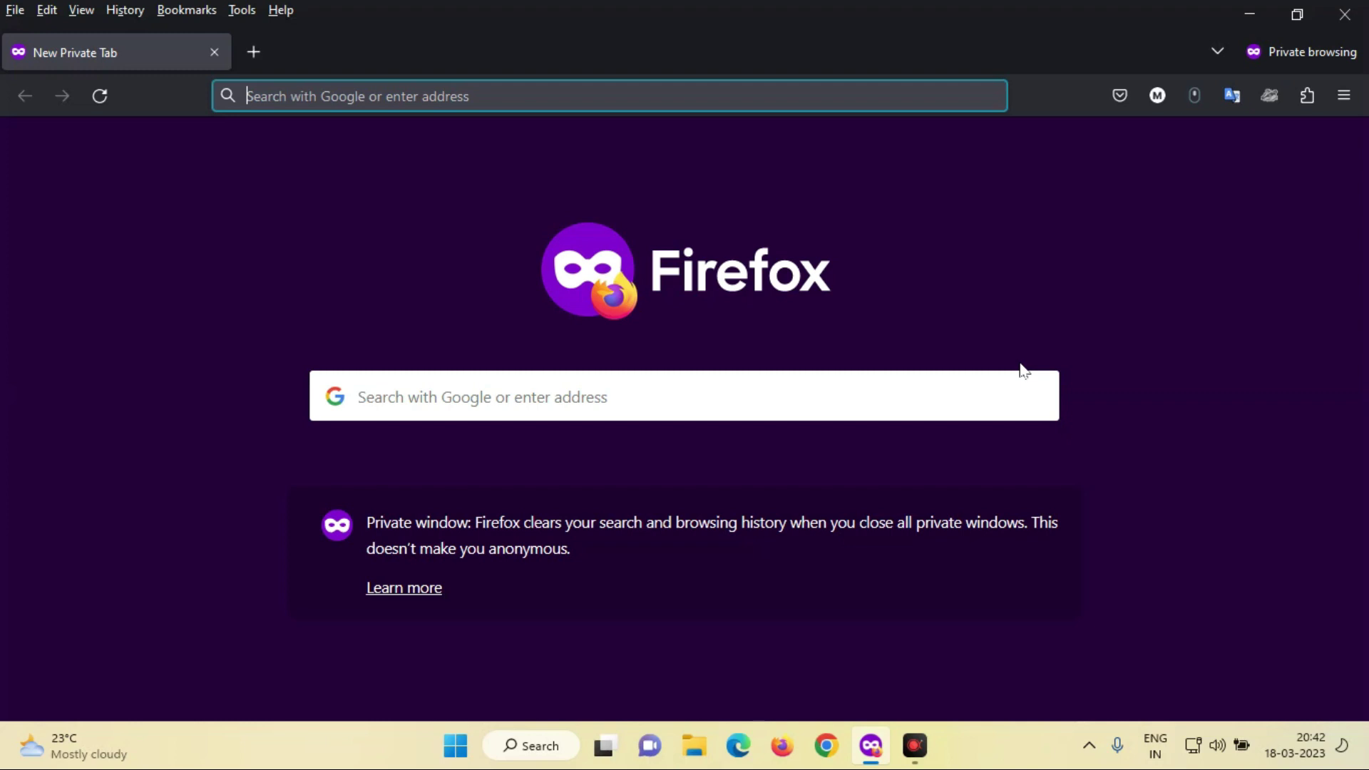
- Open google.com and decline the offer to sign in to Google
{"action": "left_click", "coordinate": [734, 99]}
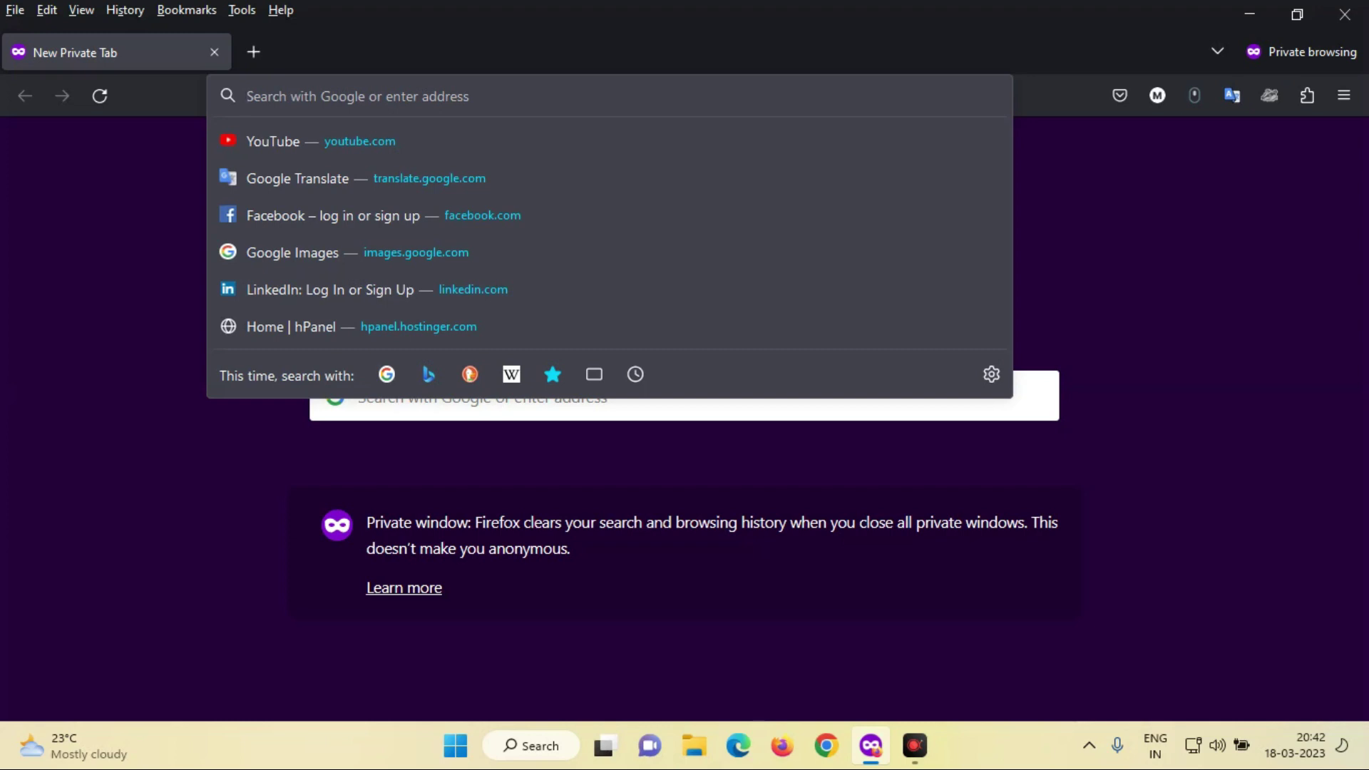
{"action": "type", "text": "google.com"}
{"action": "key", "text": "Return"}
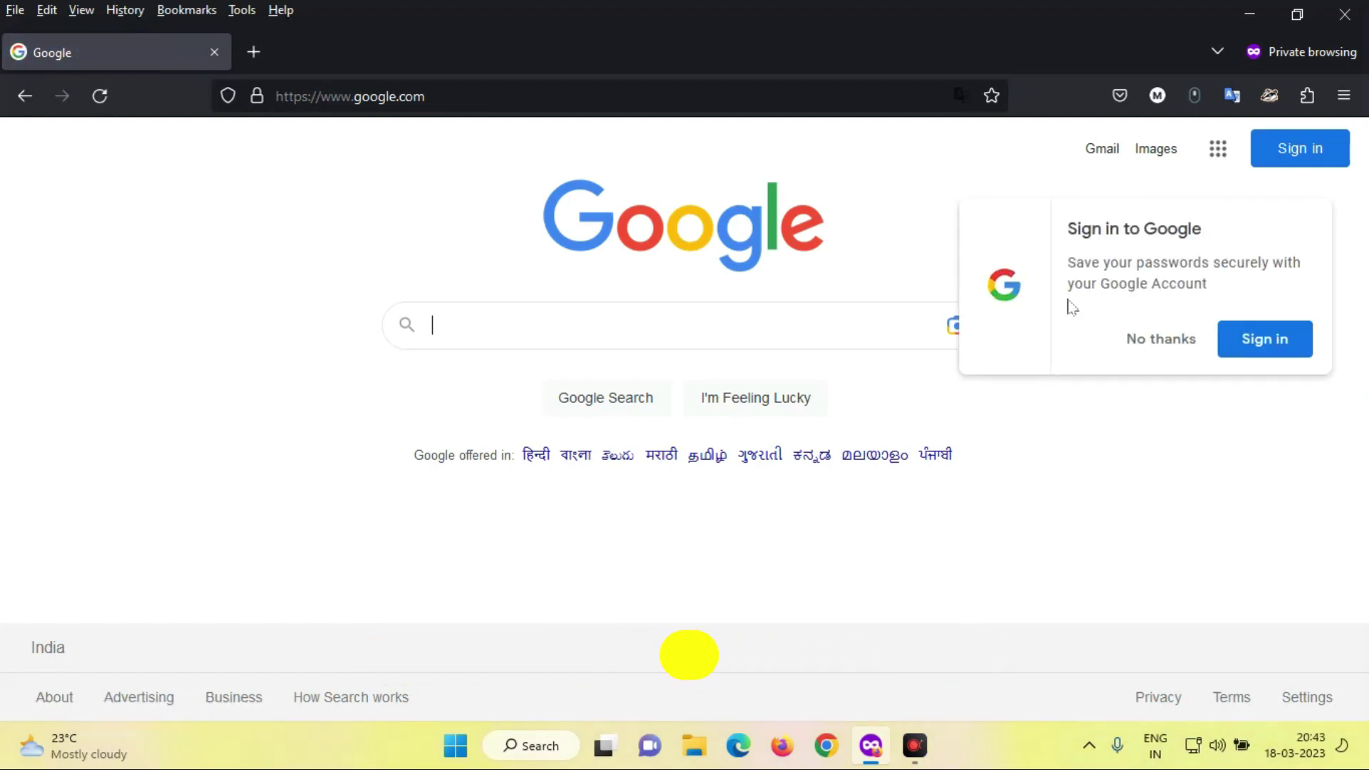
{"action": "left_click", "coordinate": [1167, 345]}
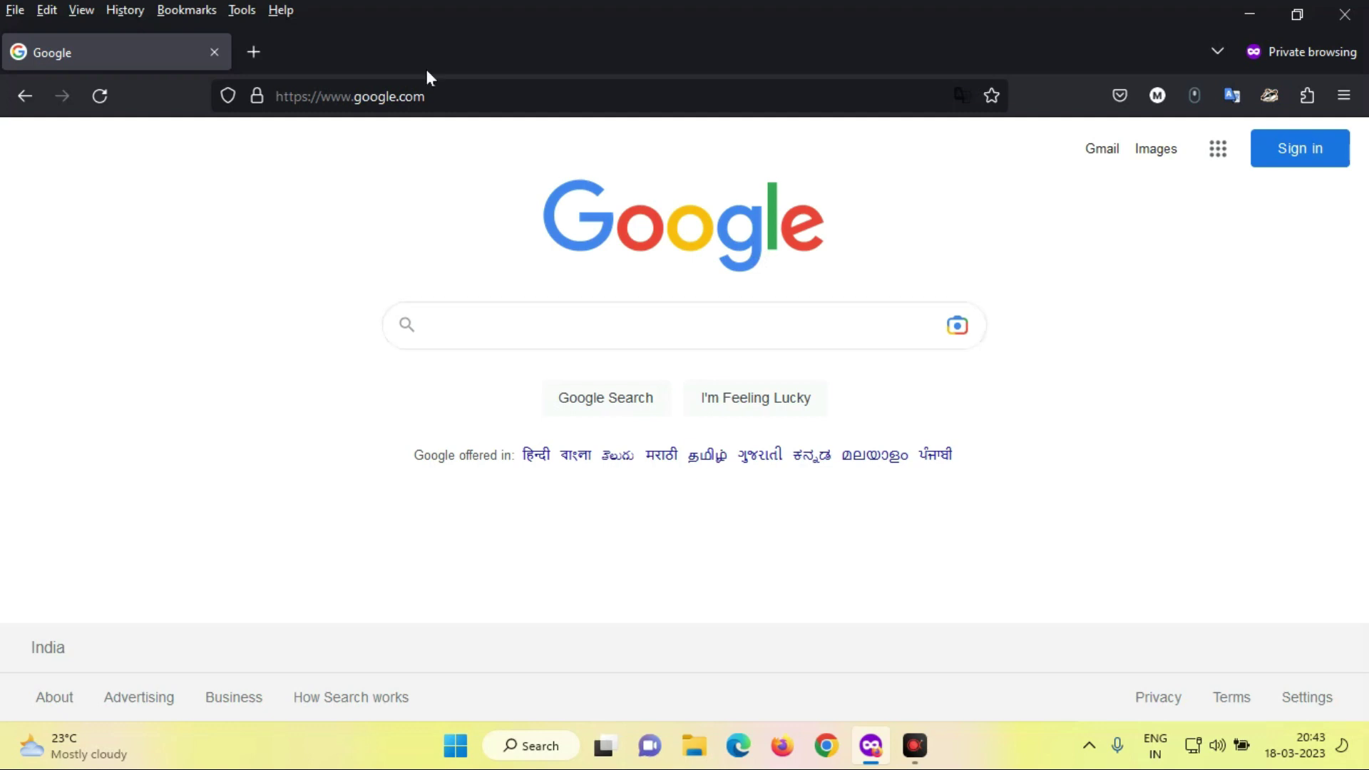
- Open the website gokonnect.co.uk in a new tab
{"action": "left_click", "coordinate": [268, 51]}
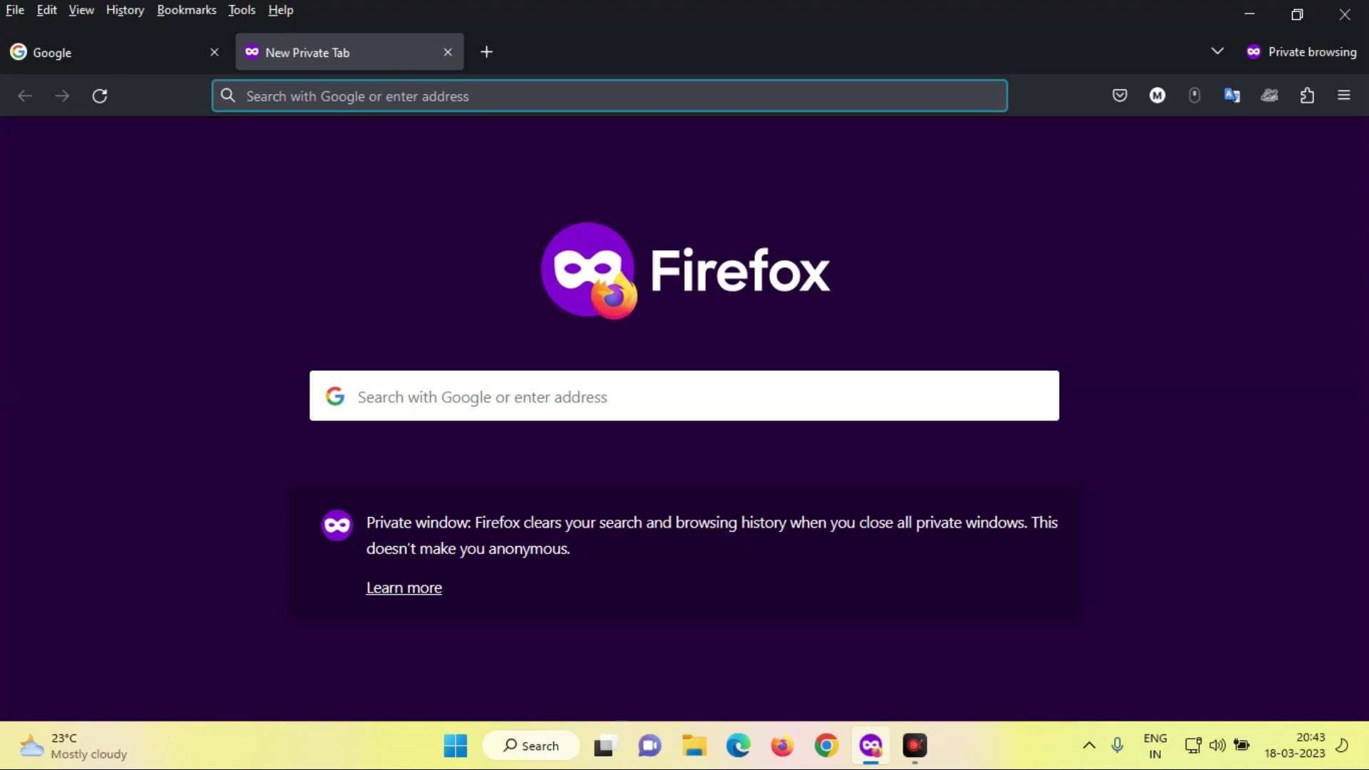
{"action": "left_click", "coordinate": [442, 95]}
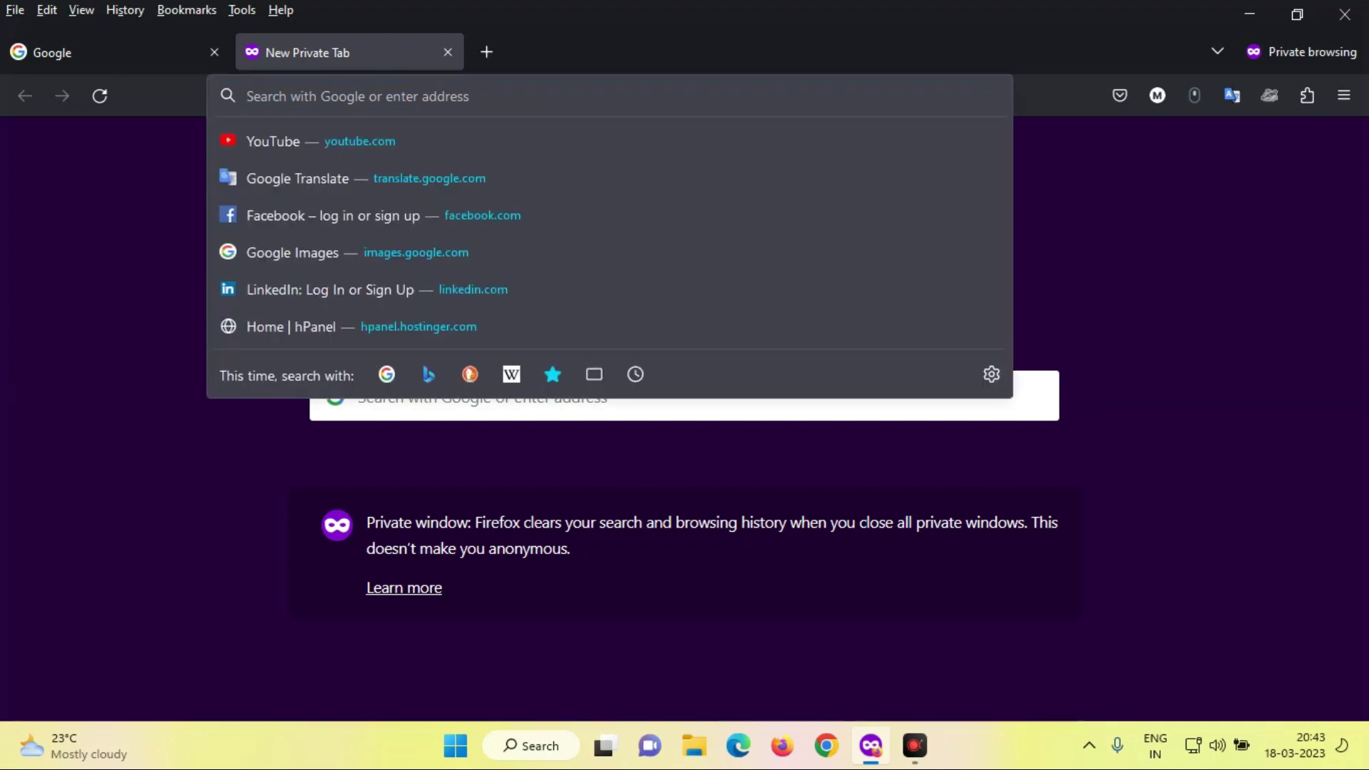
{"action": "type", "text": "gokonne"}
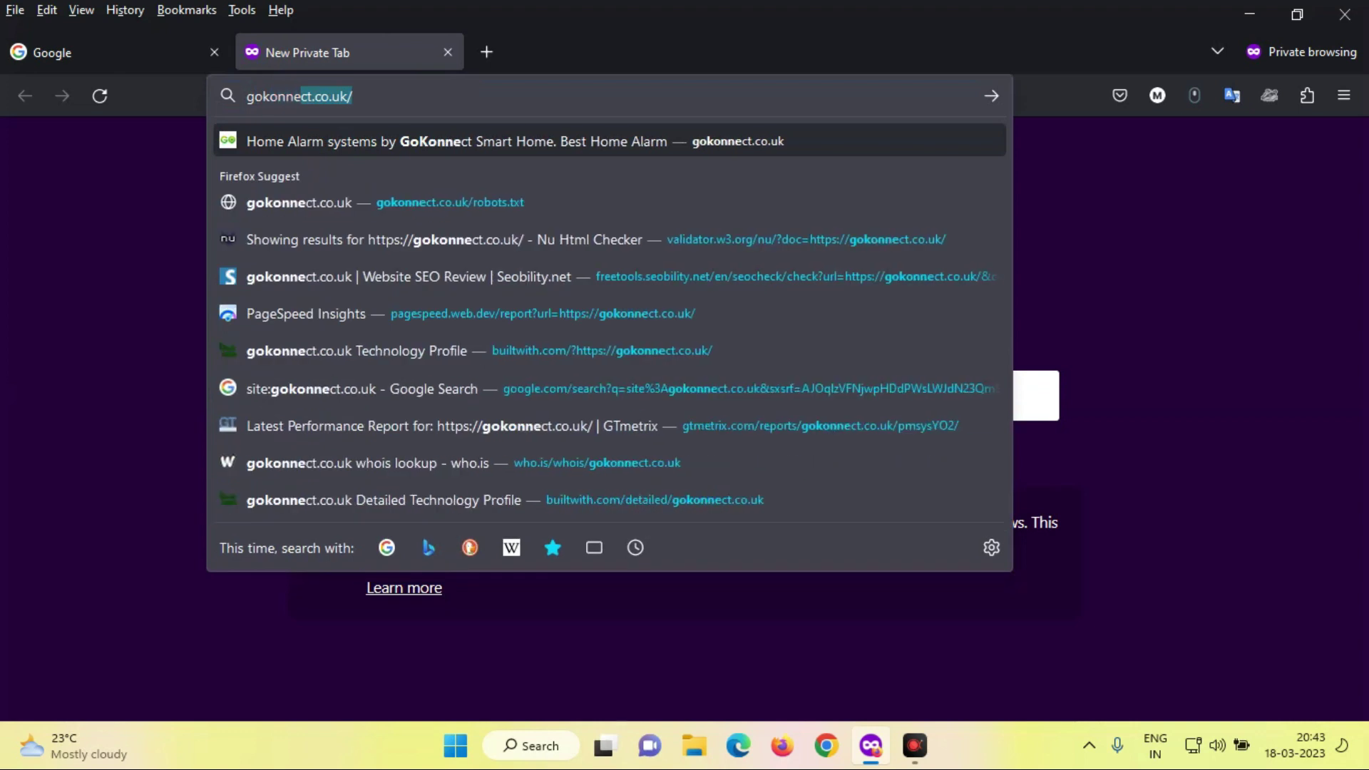
{"action": "key", "text": "Return"}
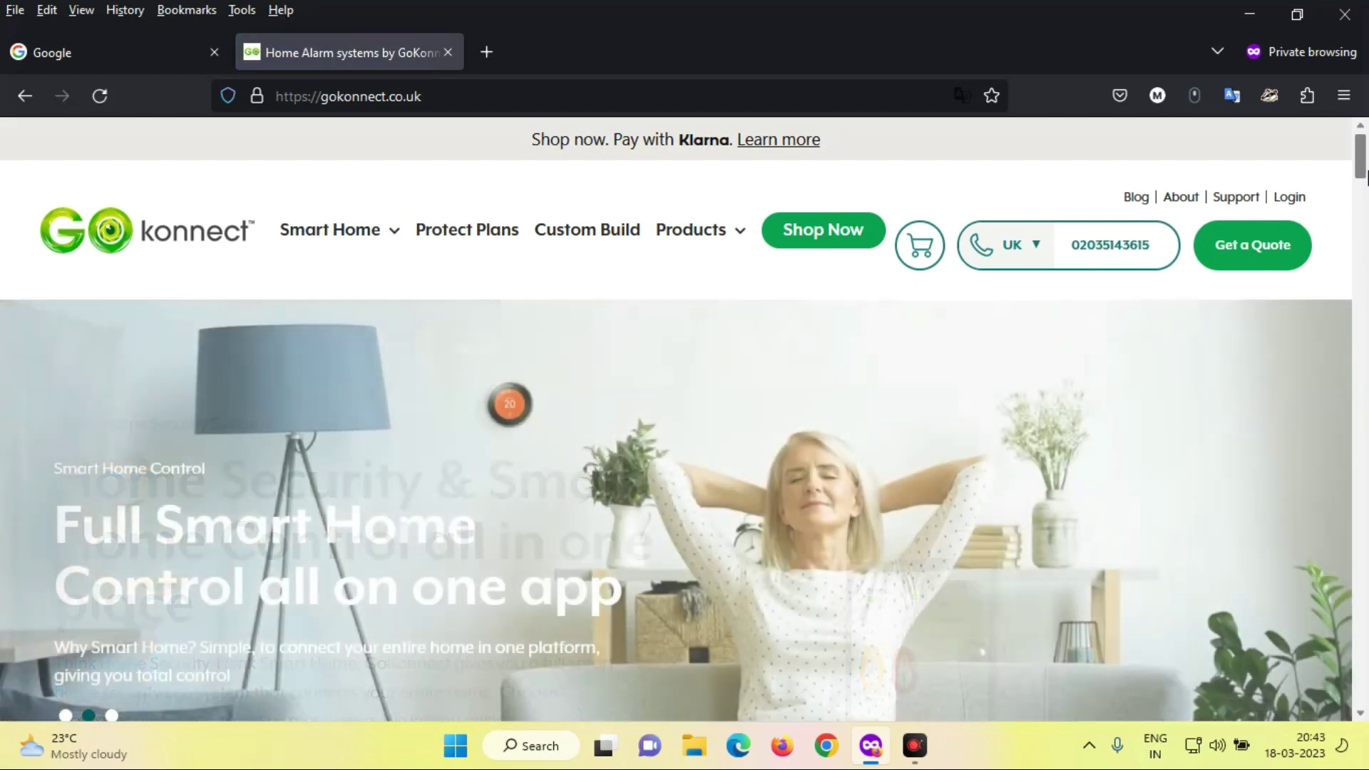
{"action": "mouse_move", "coordinate": [1365, 177]}
{"action": "left_mouse_down"}
{"action": "mouse_move", "coordinate": [1367, 237]}
{"action": "mouse_move", "coordinate": [1361, 173]}
{"action": "left_mouse_up"}
{"action": "left_click_drag", "start_coordinate": [276, 96], "coordinate": [476, 92]}
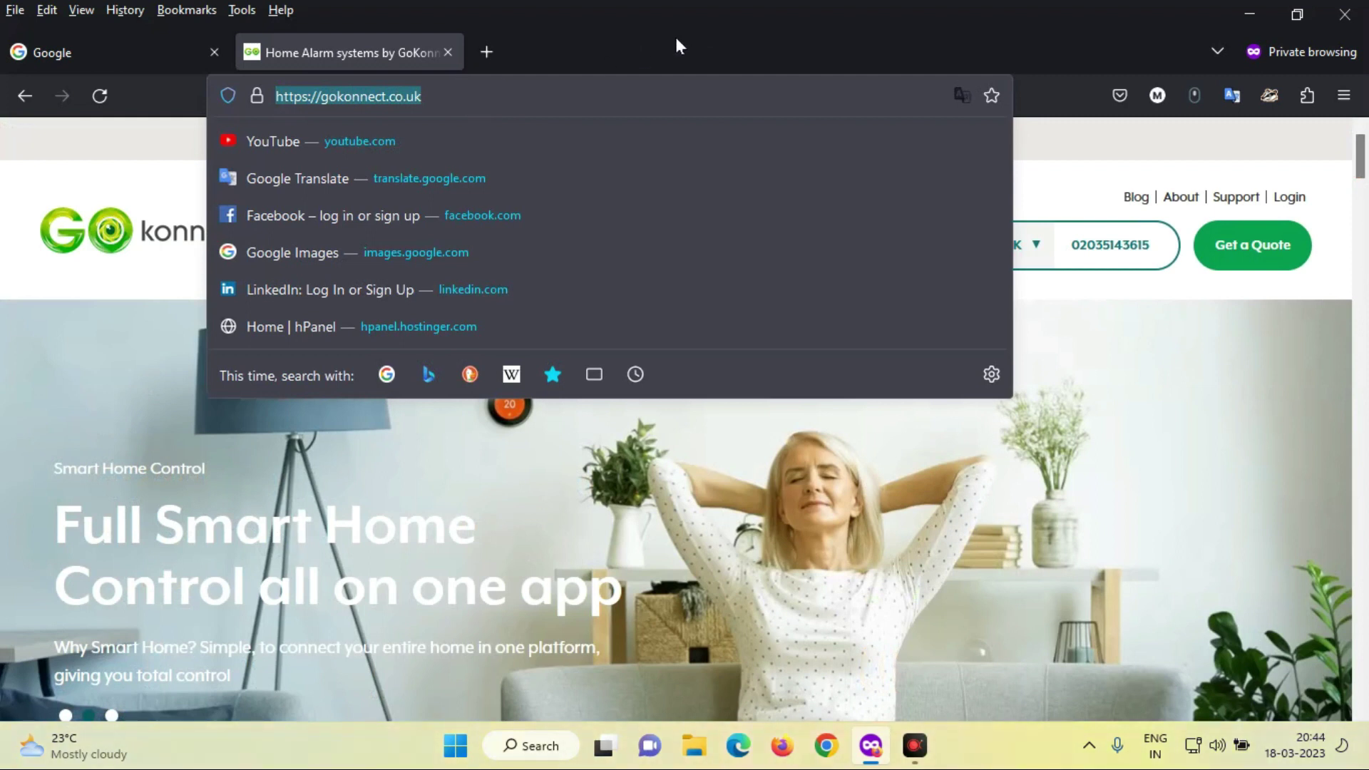
{"action": "key", "text": "Escape"}
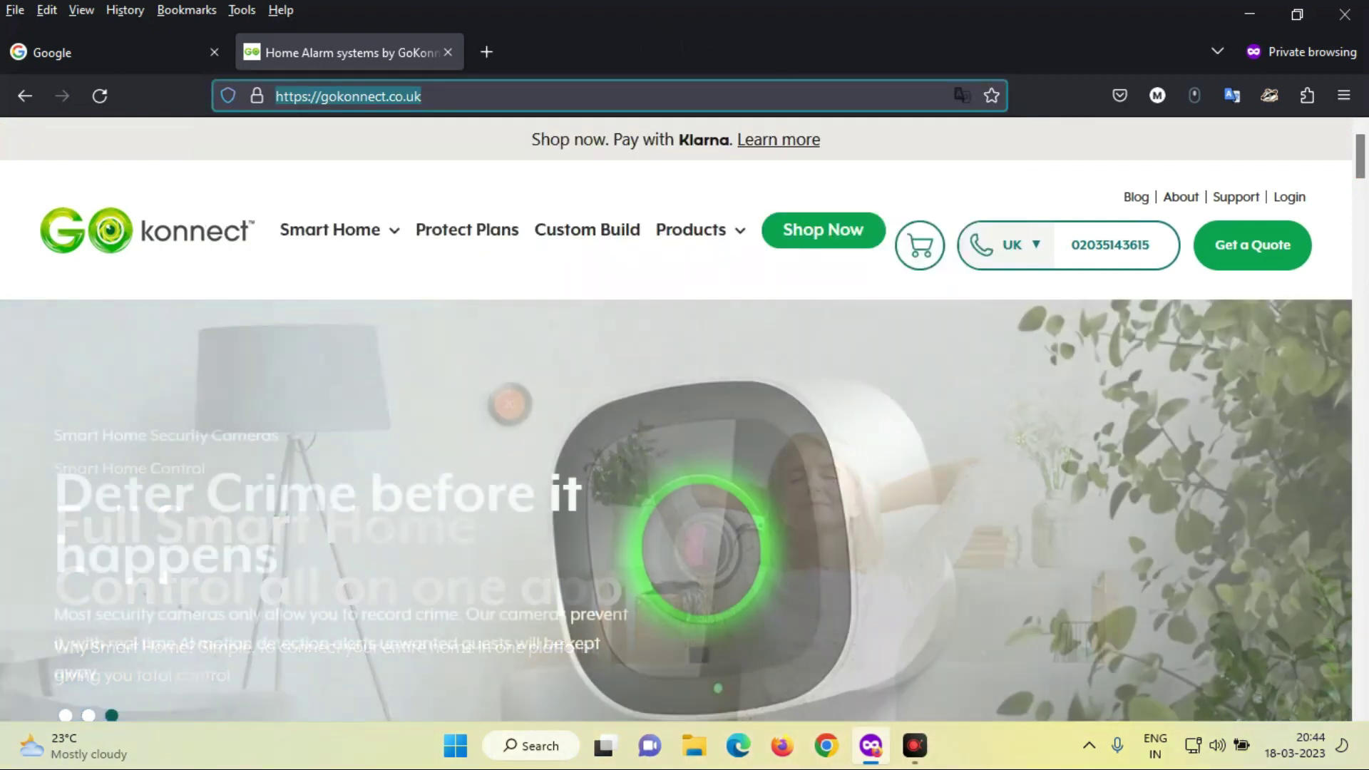
- Look through the GoKonnect home page down to its footer and view its page source
{"action": "left_click_drag", "start_coordinate": [1363, 169], "coordinate": [1366, 722]}
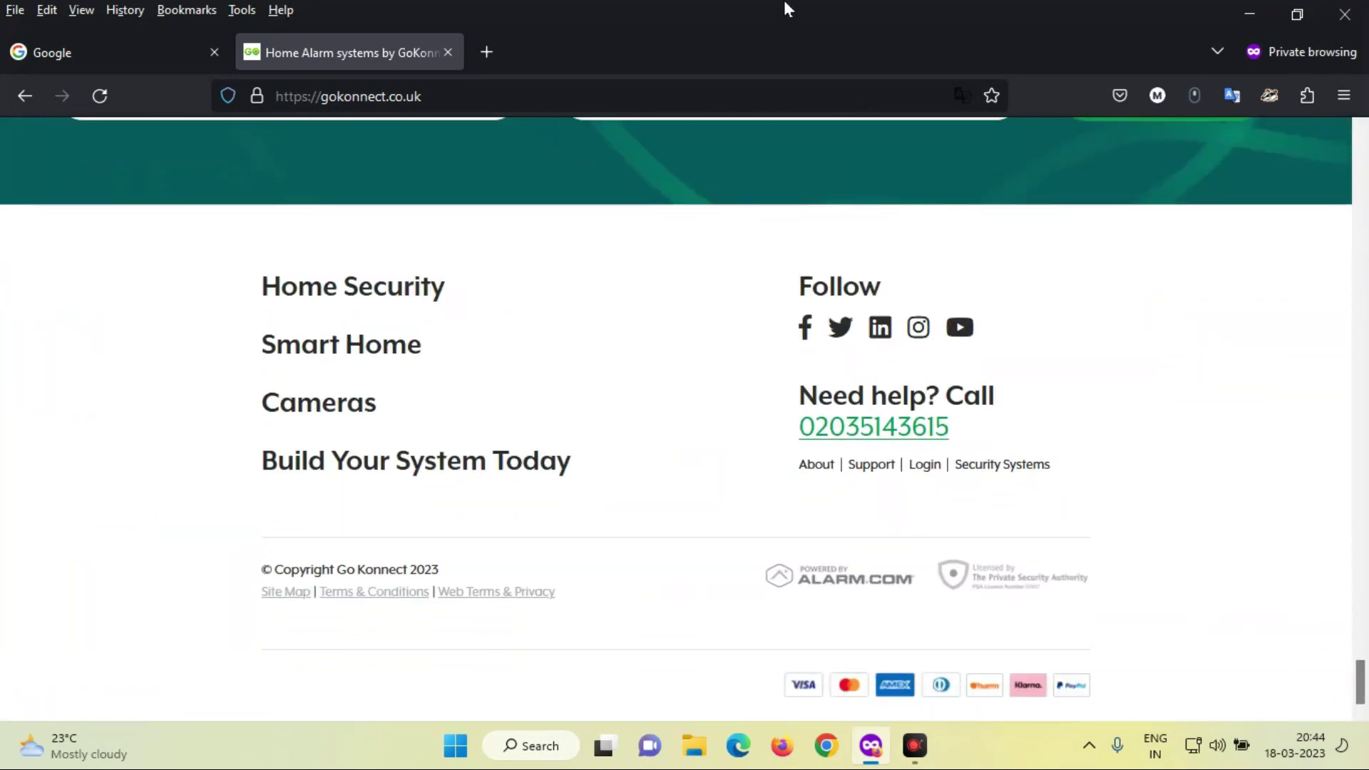
{"action": "right_click", "coordinate": [1155, 318]}
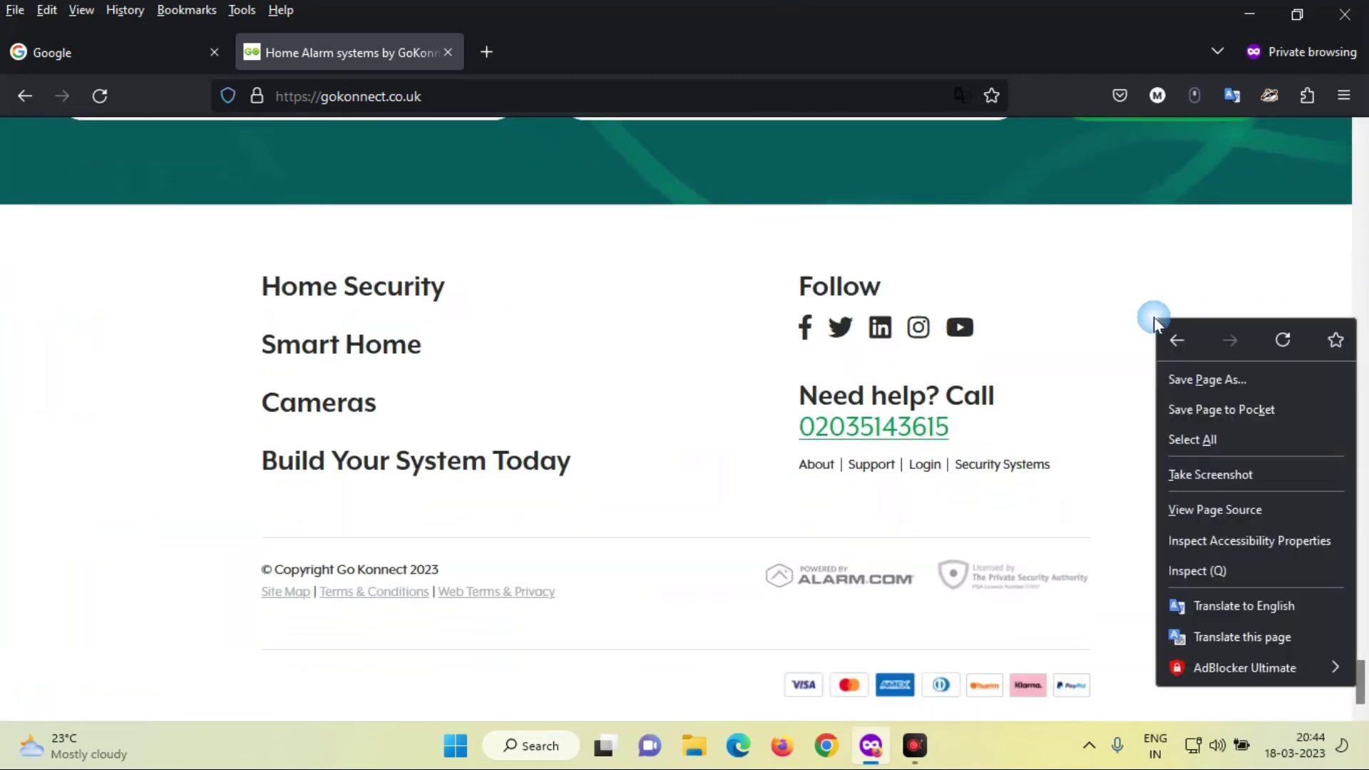
{"action": "left_click", "coordinate": [1212, 506]}
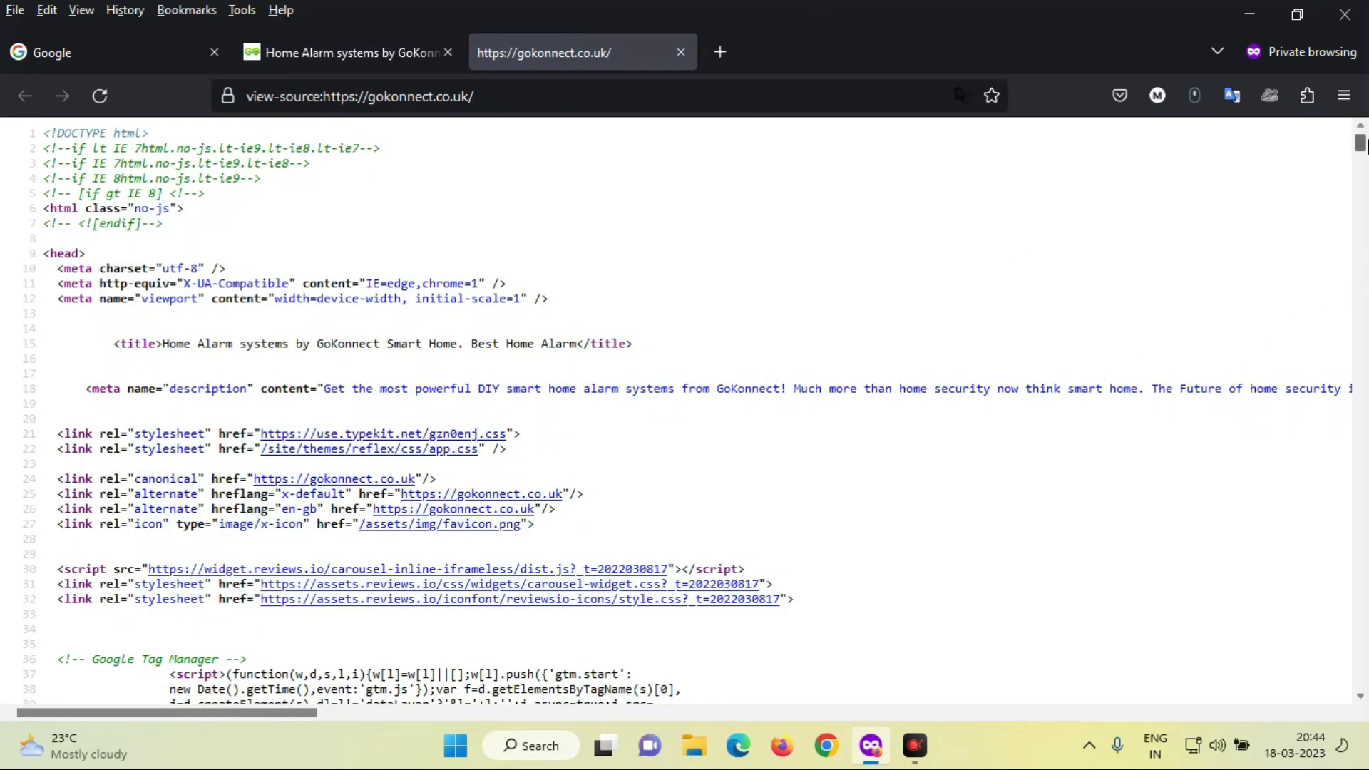
{"action": "mouse_move", "coordinate": [1362, 144]}
{"action": "left_mouse_down"}
{"action": "mouse_move", "coordinate": [1361, 168]}
{"action": "mouse_move", "coordinate": [1362, 130]}
{"action": "left_mouse_up"}
{"action": "left_click", "coordinate": [126, 42]}
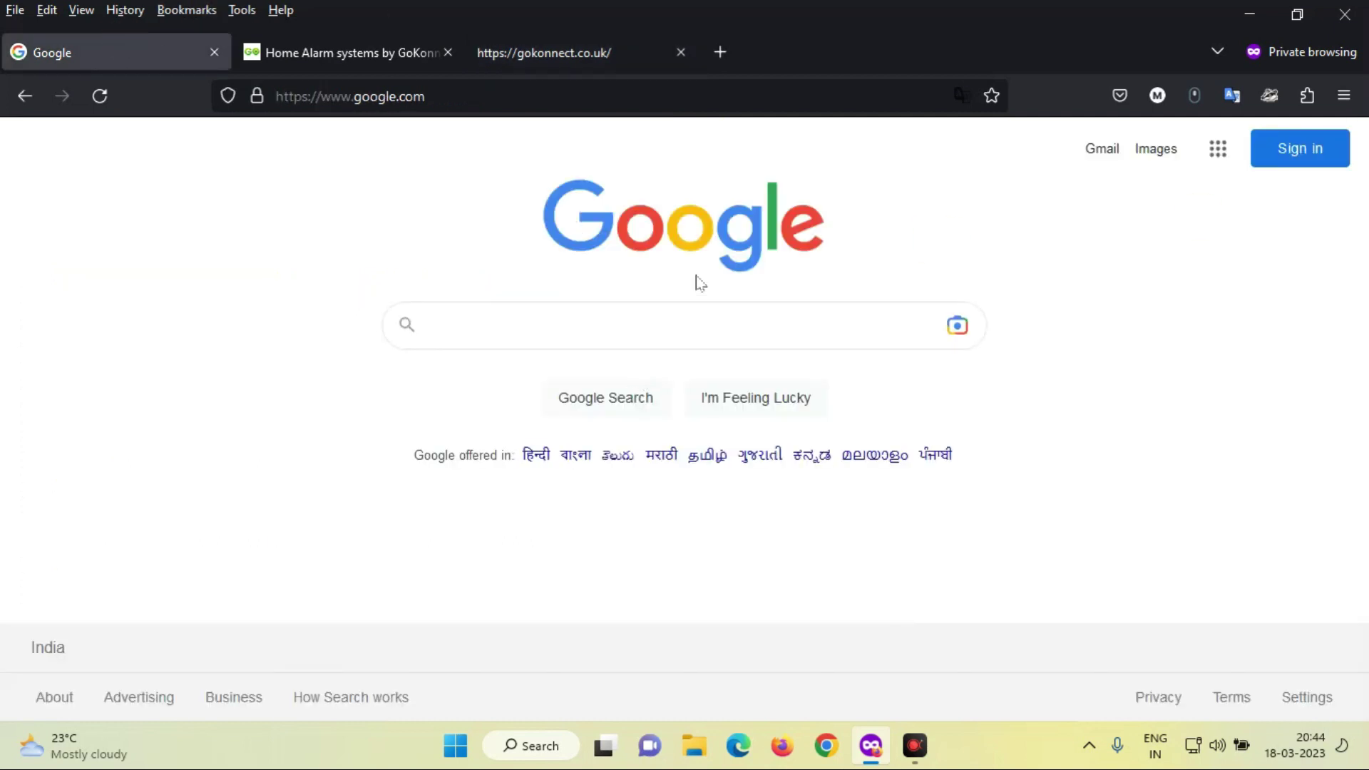
{"action": "left_click", "coordinate": [600, 62]}
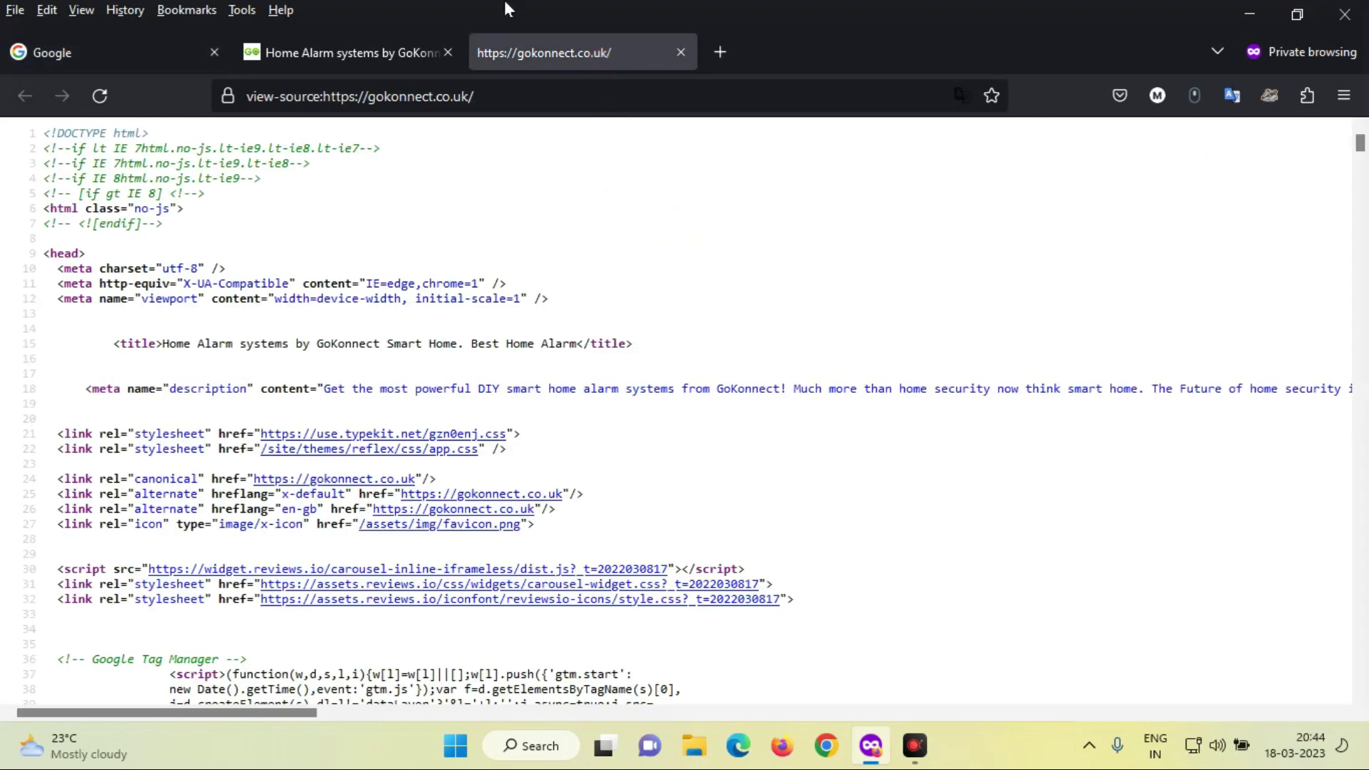
- Search Google for "seobility on page analysis" in the existing Google tab
{"action": "left_click", "coordinate": [121, 43]}
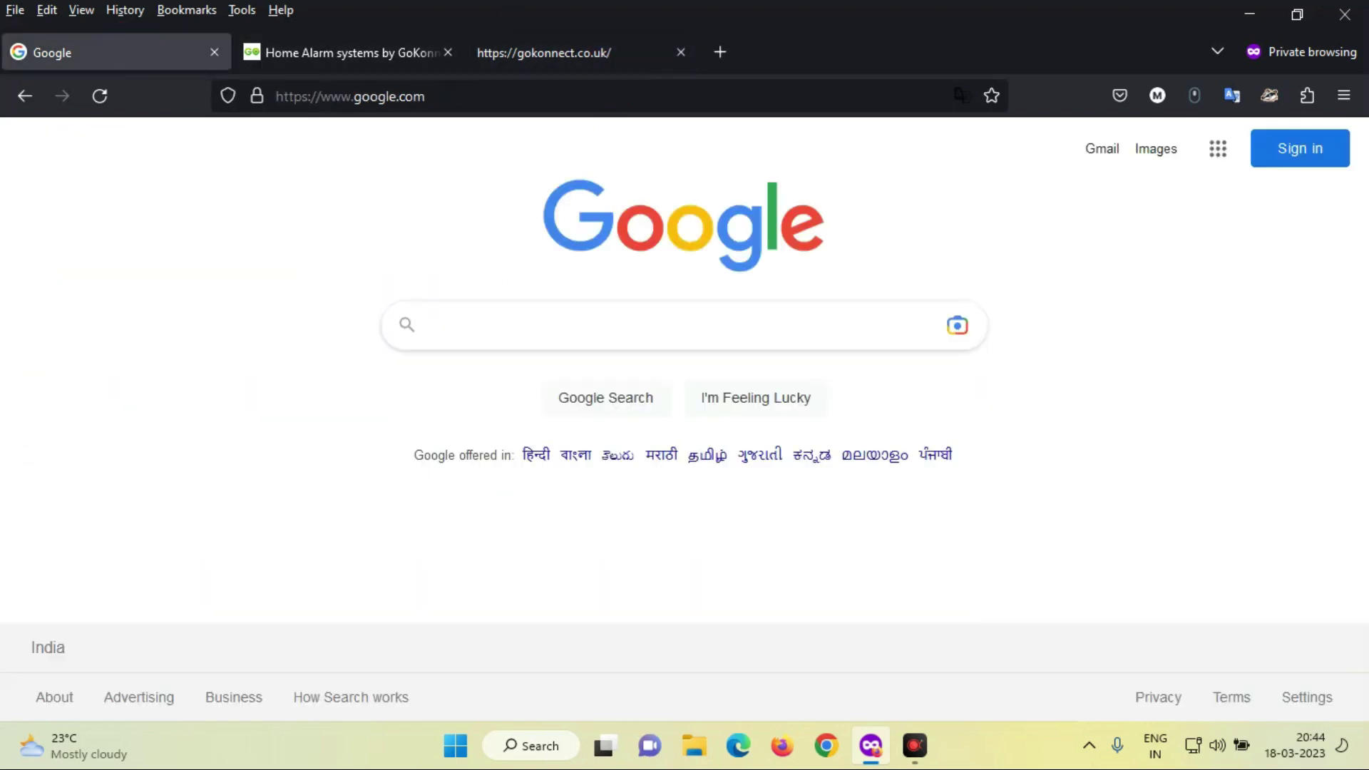
{"action": "left_click", "coordinate": [601, 323]}
{"action": "type", "text": "seob"}
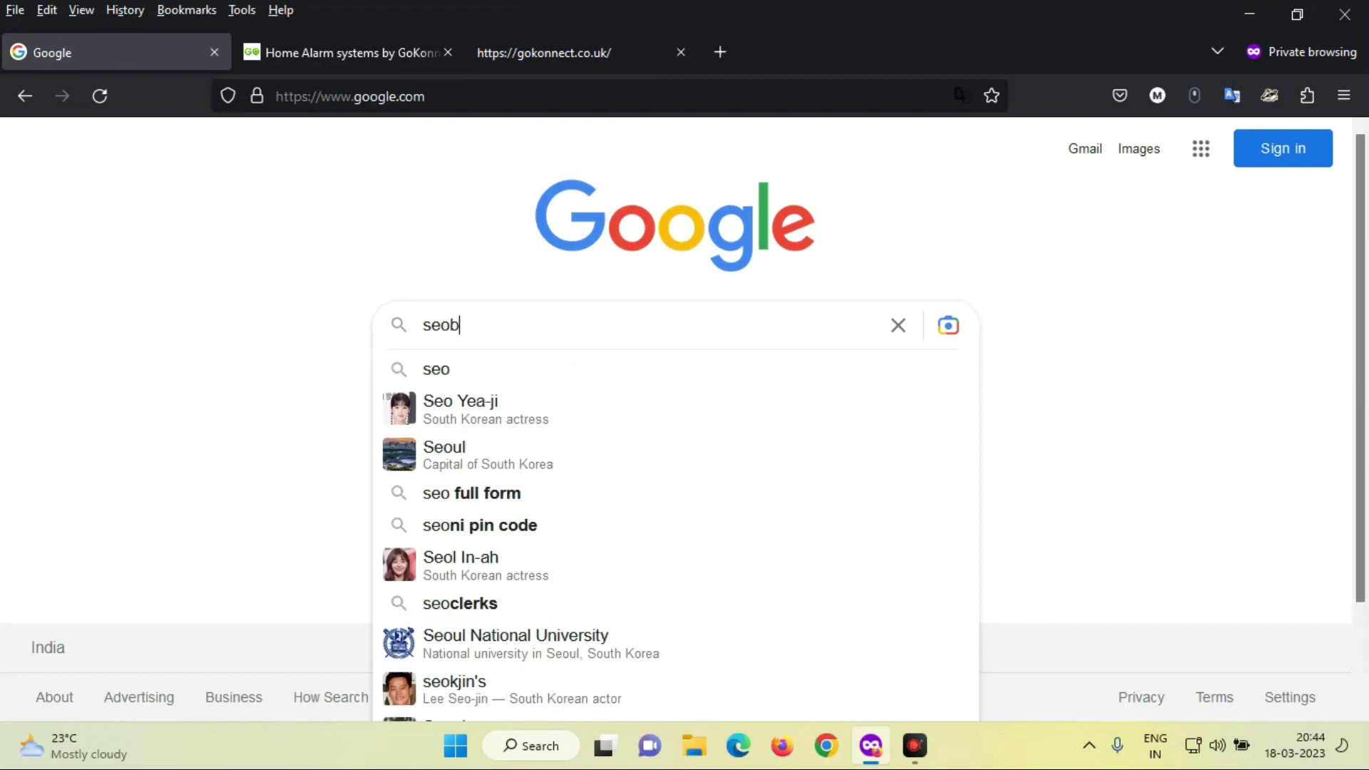
{"action": "type", "text": "ility"}
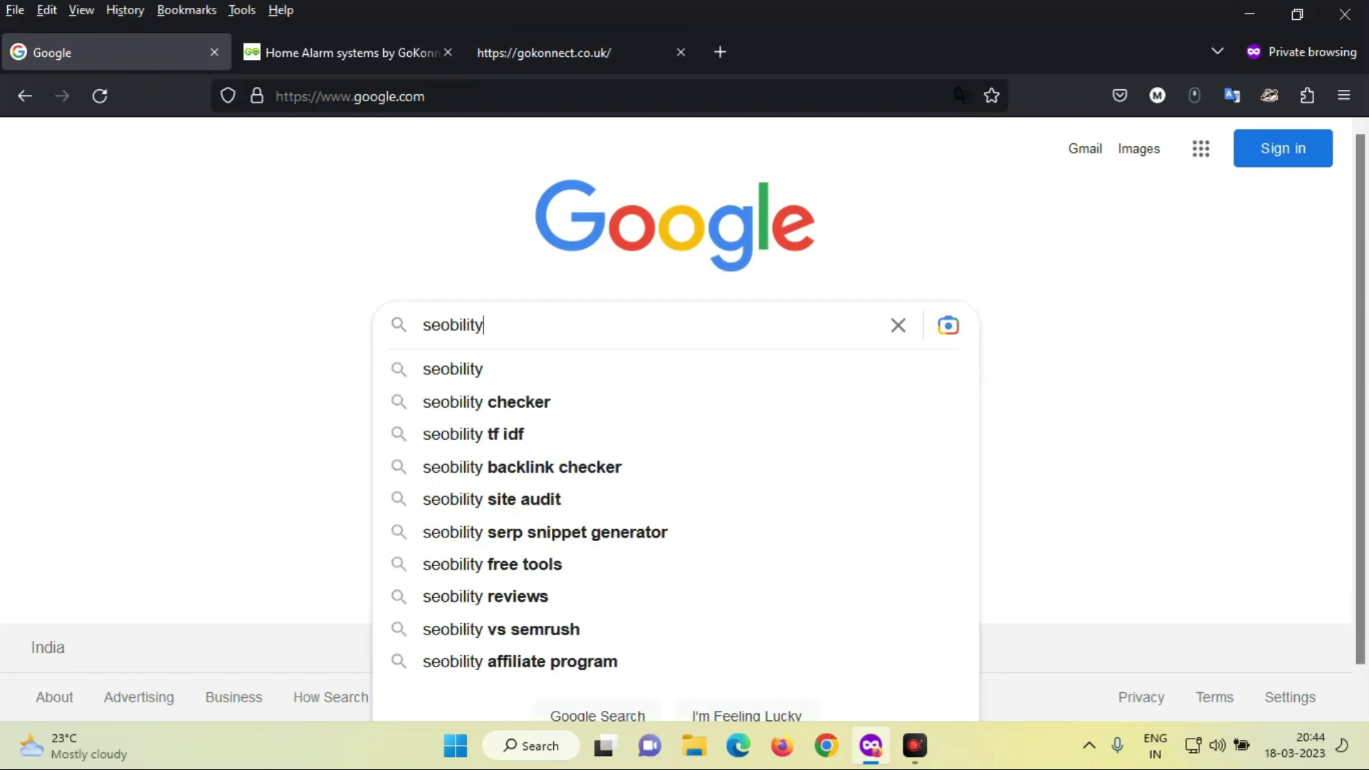
{"action": "type", "text": " on page an"}
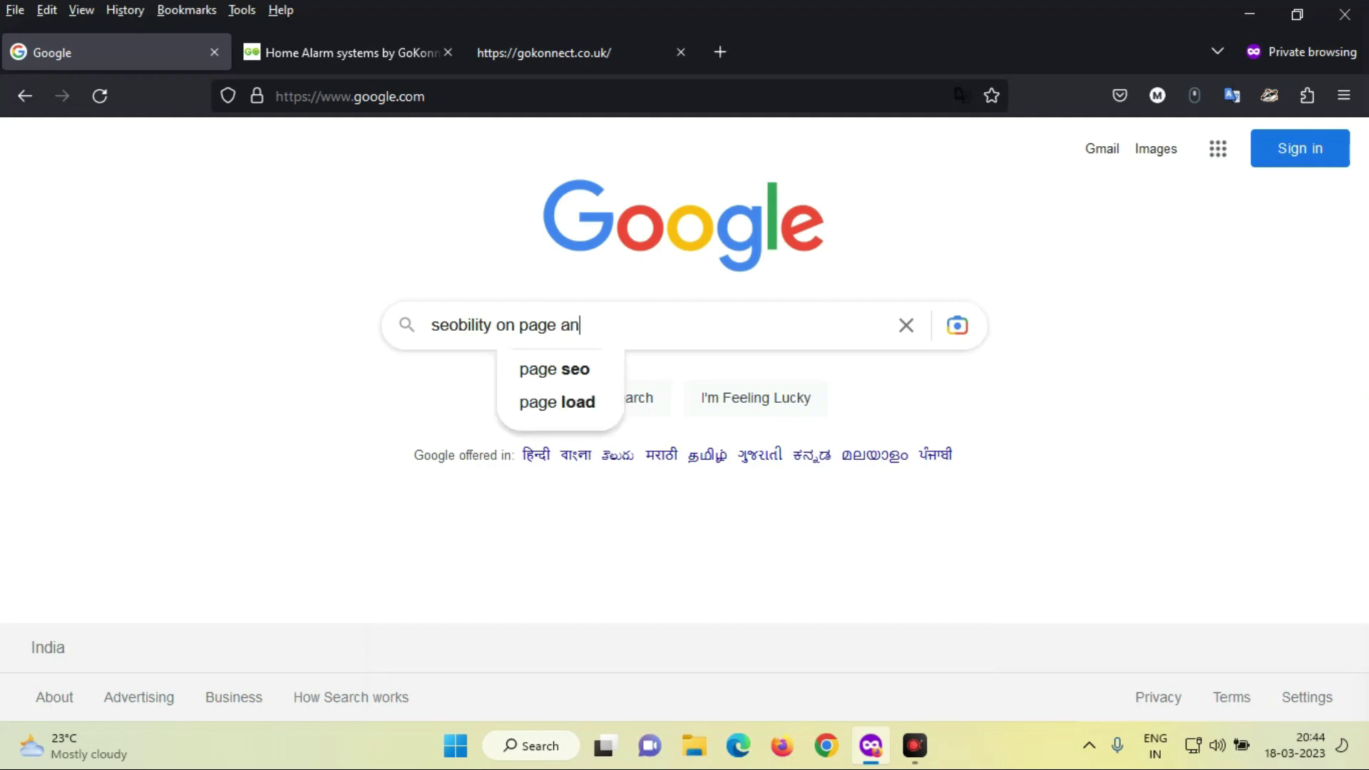
{"action": "type", "text": "a"}
{"action": "key", "text": "Down"}
{"action": "key", "text": "Down"}
{"action": "key", "text": "Return"}
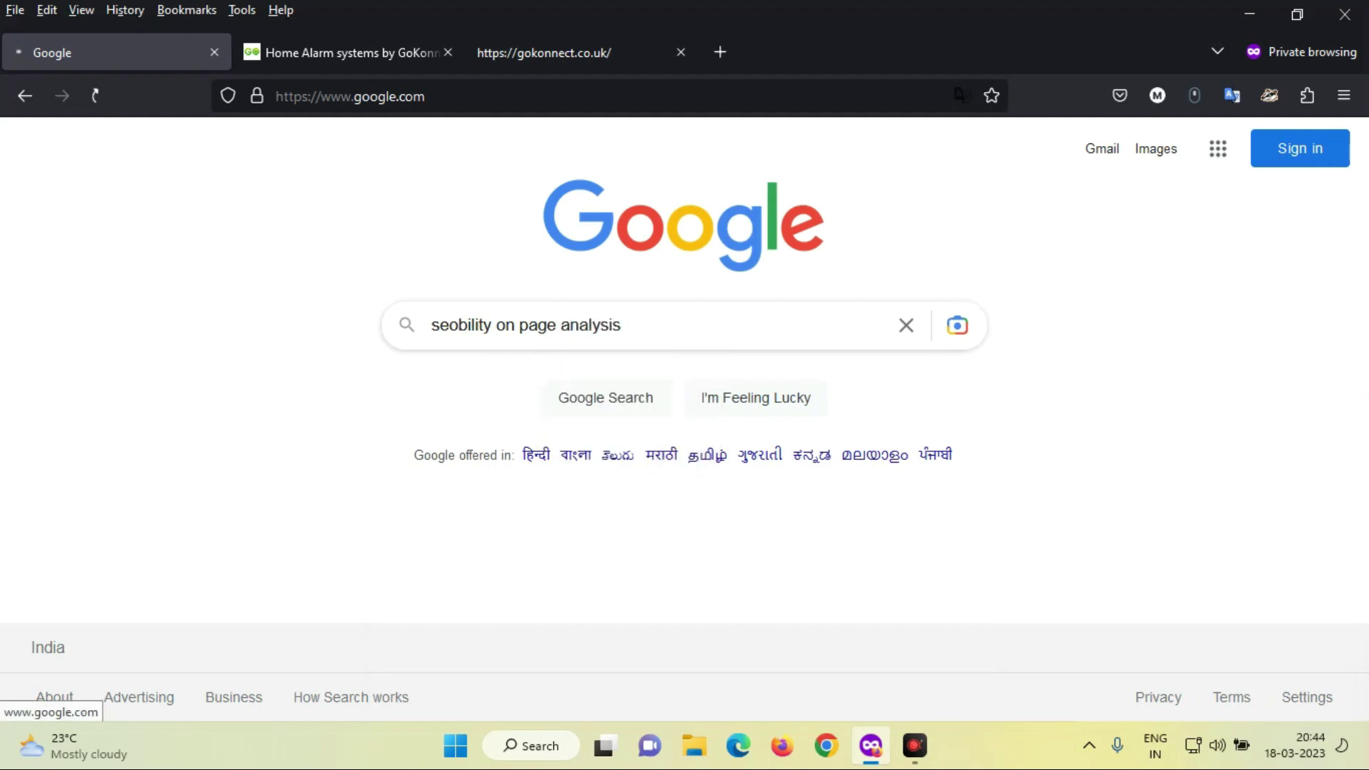
{"action": "left_click", "coordinate": [443, 381]}
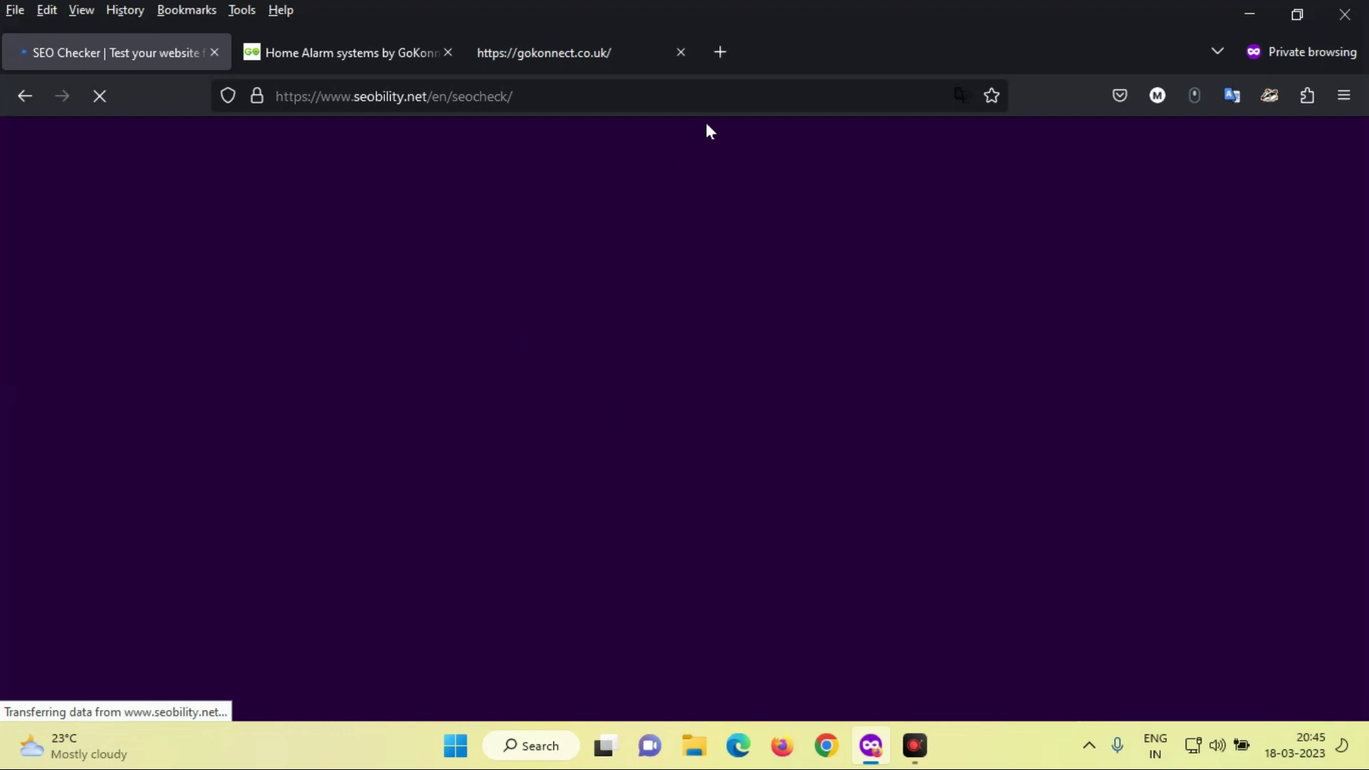
{"action": "key", "text": "ctrl+l"}
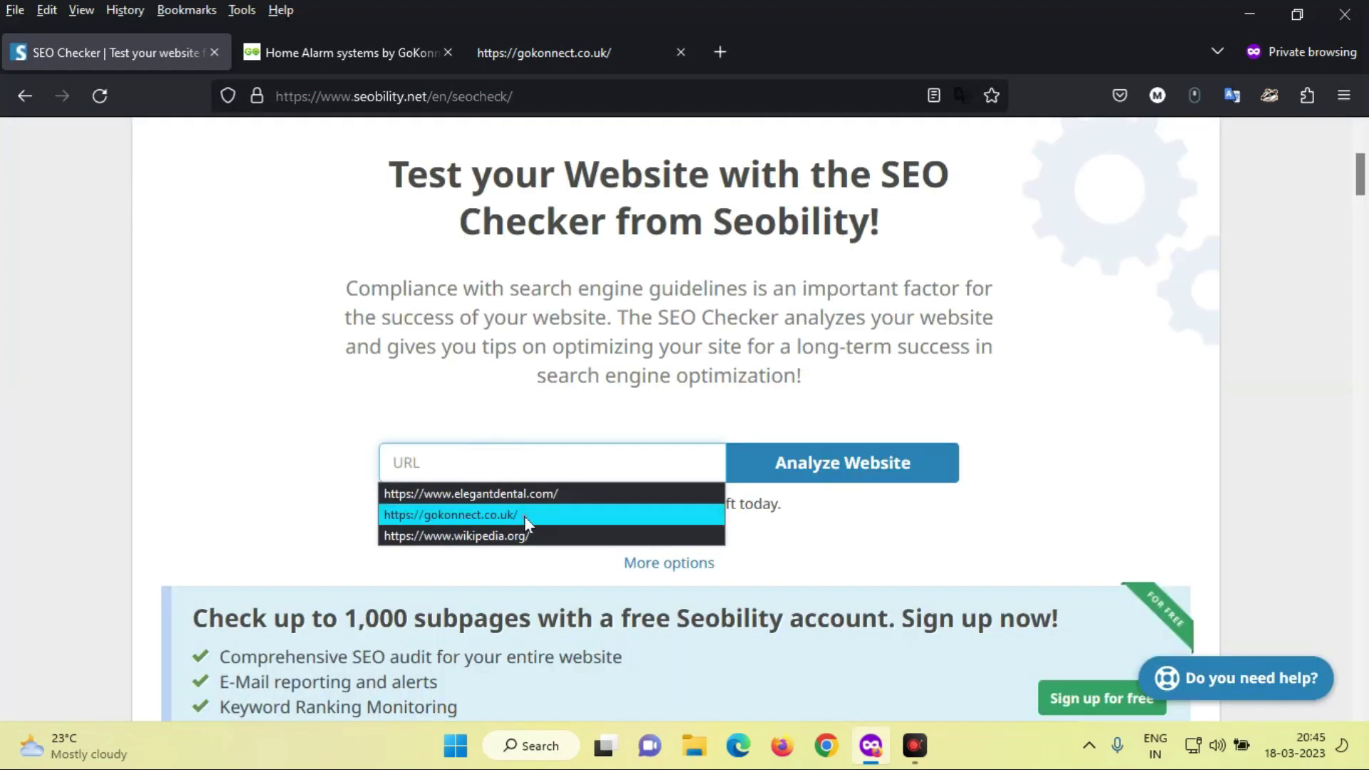
{"action": "left_click", "coordinate": [524, 515]}
{"action": "left_click", "coordinate": [809, 467]}
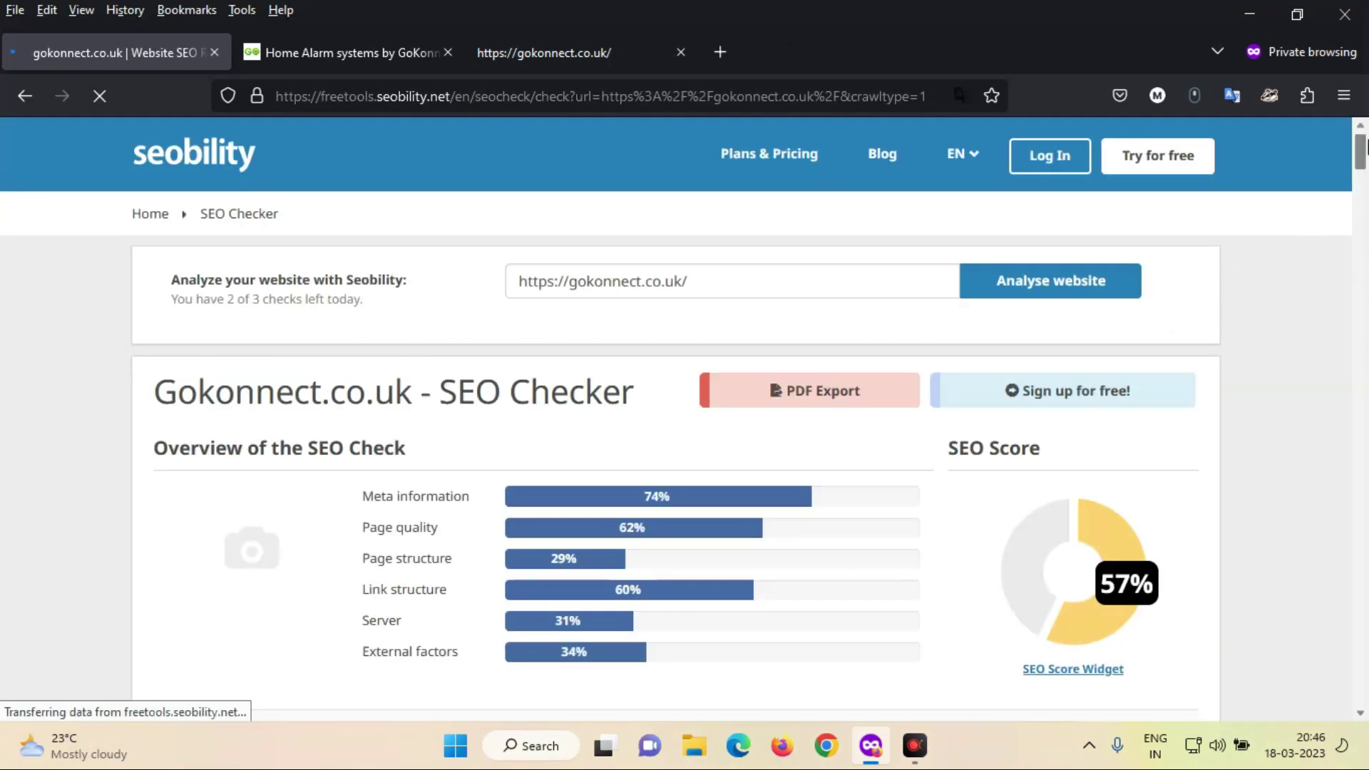
- Review the SEO check overview, the task list of SEO improvements and the meta specifications in the report
{"action": "left_click_drag", "start_coordinate": [1363, 147], "coordinate": [1362, 157]}
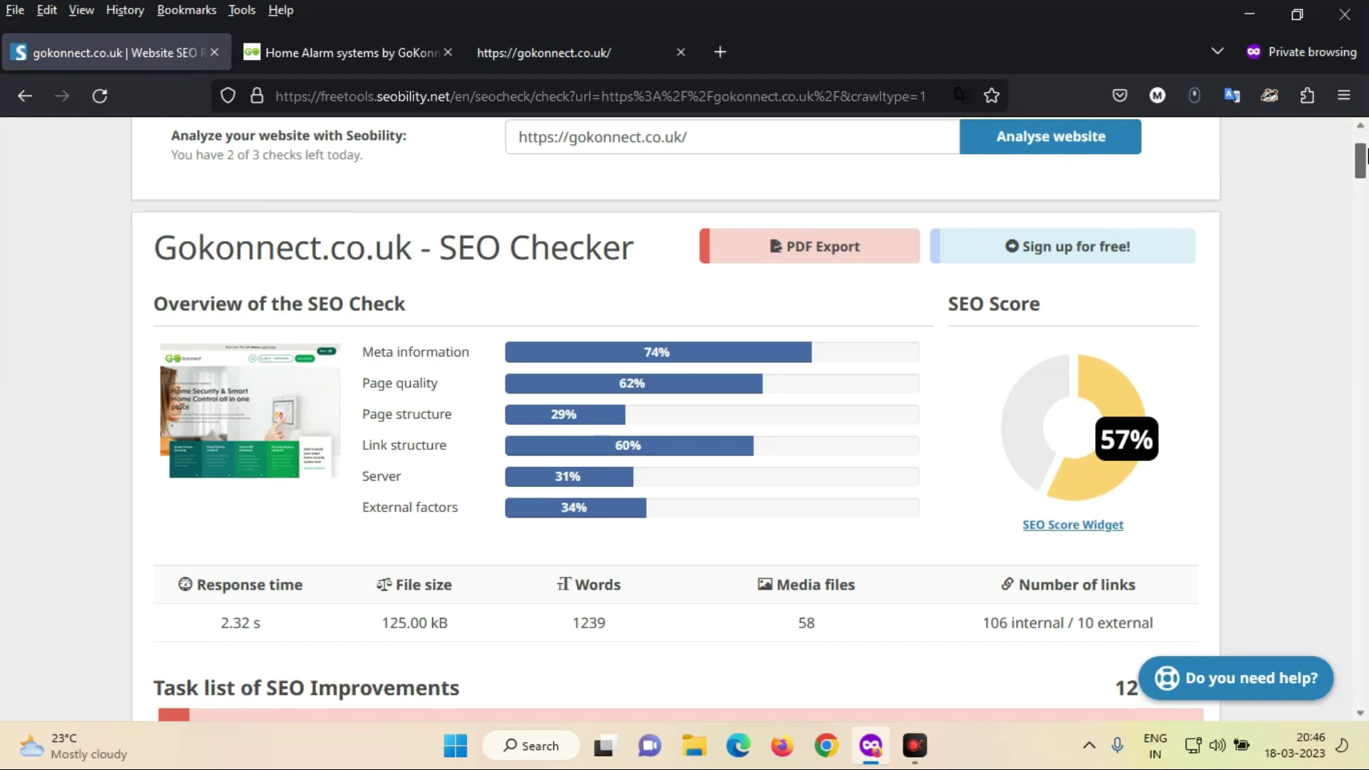
{"action": "left_click_drag", "start_coordinate": [1365, 156], "coordinate": [1364, 161]}
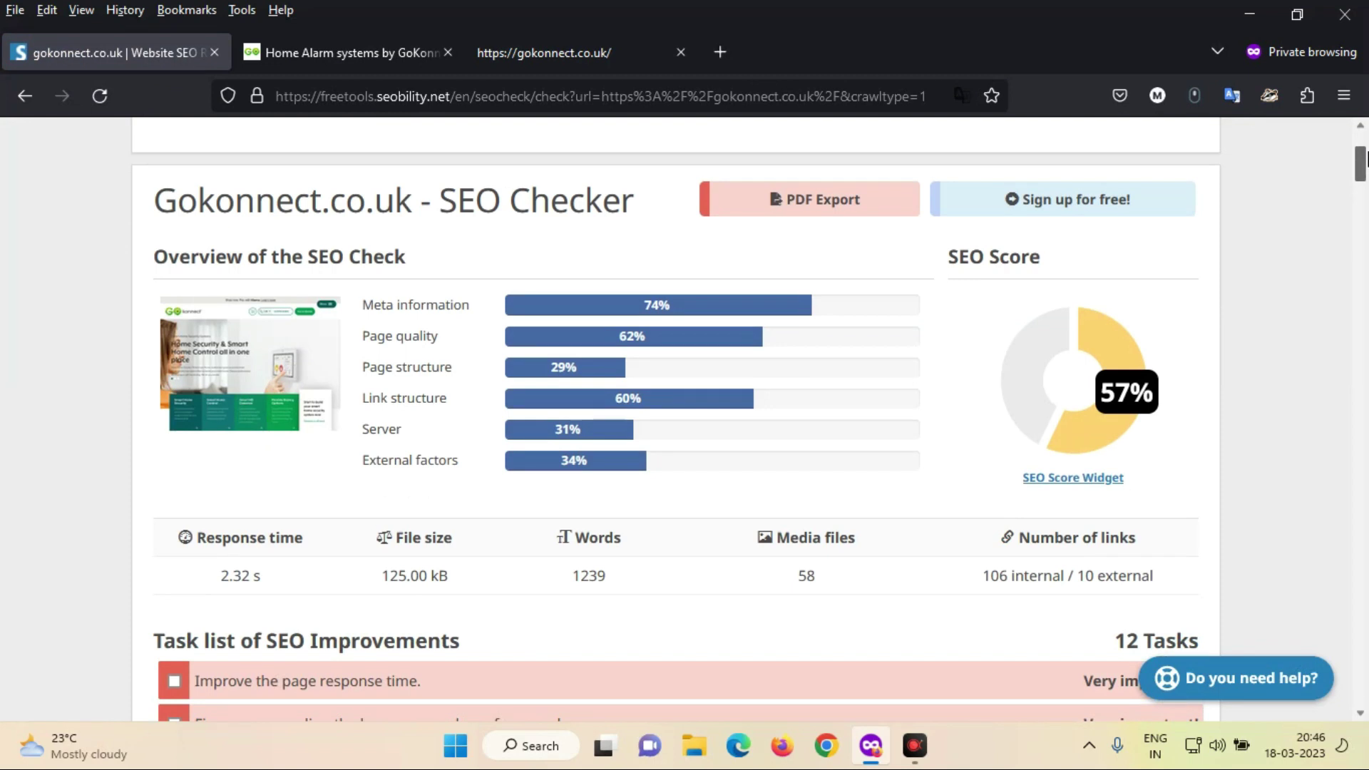
{"action": "left_click_drag", "start_coordinate": [1364, 159], "coordinate": [1364, 161]}
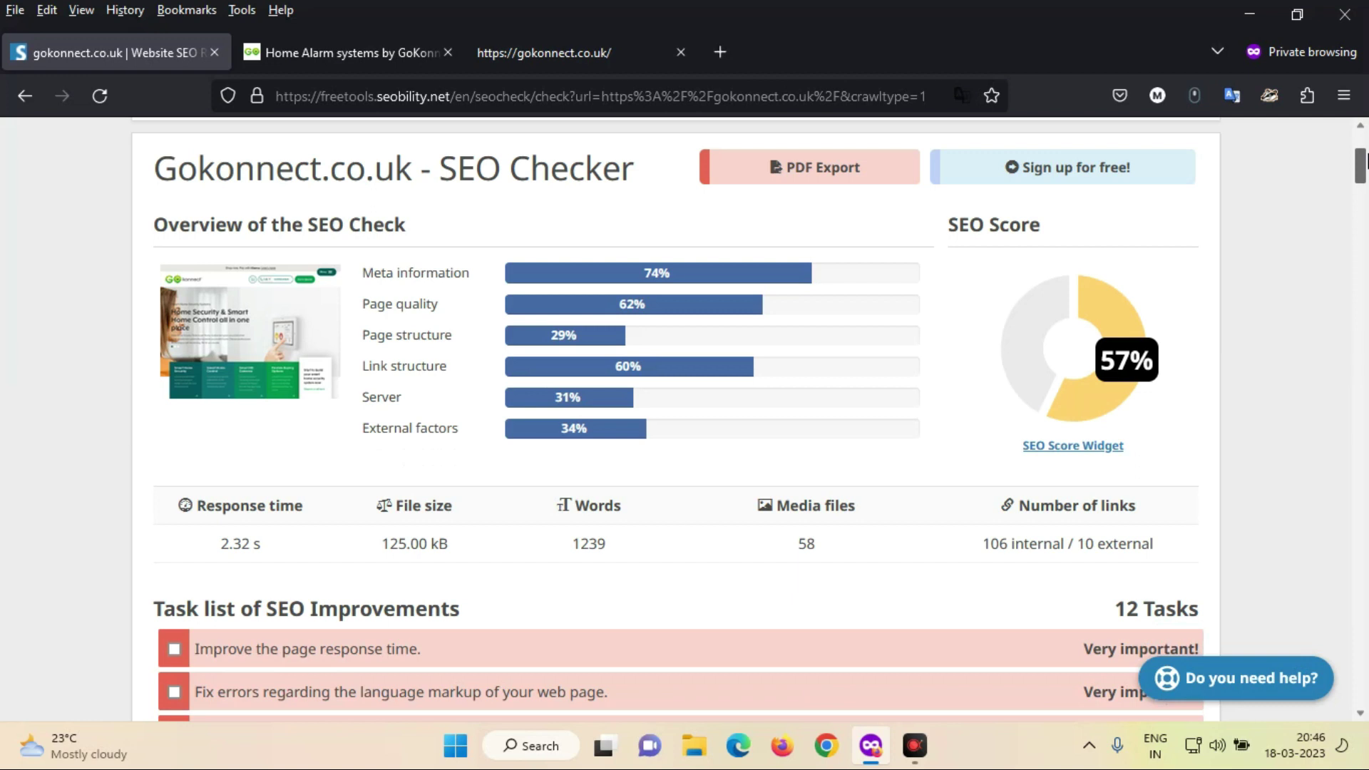
{"action": "mouse_move", "coordinate": [1364, 162]}
{"action": "left_mouse_down"}
{"action": "mouse_move", "coordinate": [1364, 150]}
{"action": "mouse_move", "coordinate": [1364, 188]}
{"action": "left_mouse_up"}
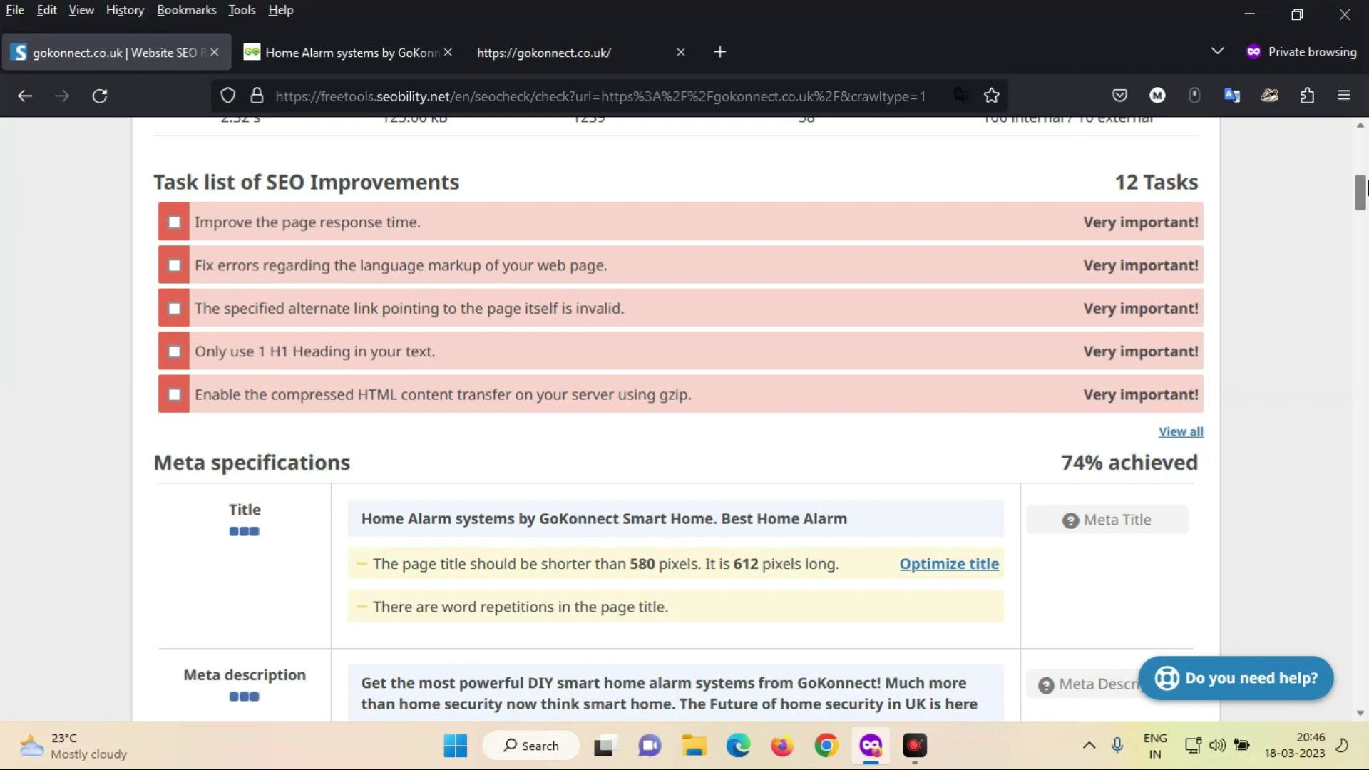
{"action": "mouse_move", "coordinate": [1363, 189]}
{"action": "left_mouse_down"}
{"action": "mouse_move", "coordinate": [1365, 142]}
{"action": "mouse_move", "coordinate": [1365, 162]}
{"action": "left_mouse_up"}
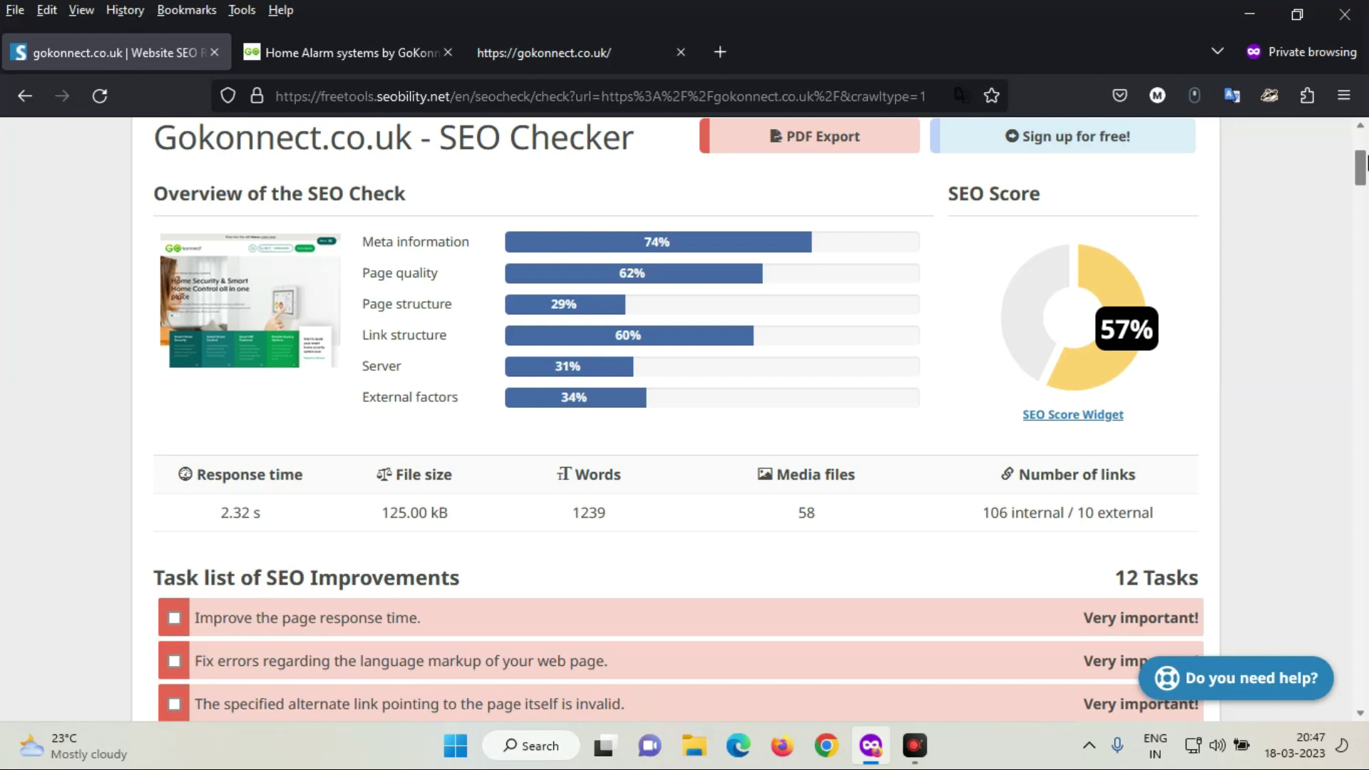
{"action": "left_click_drag", "start_coordinate": [1364, 164], "coordinate": [1363, 207]}
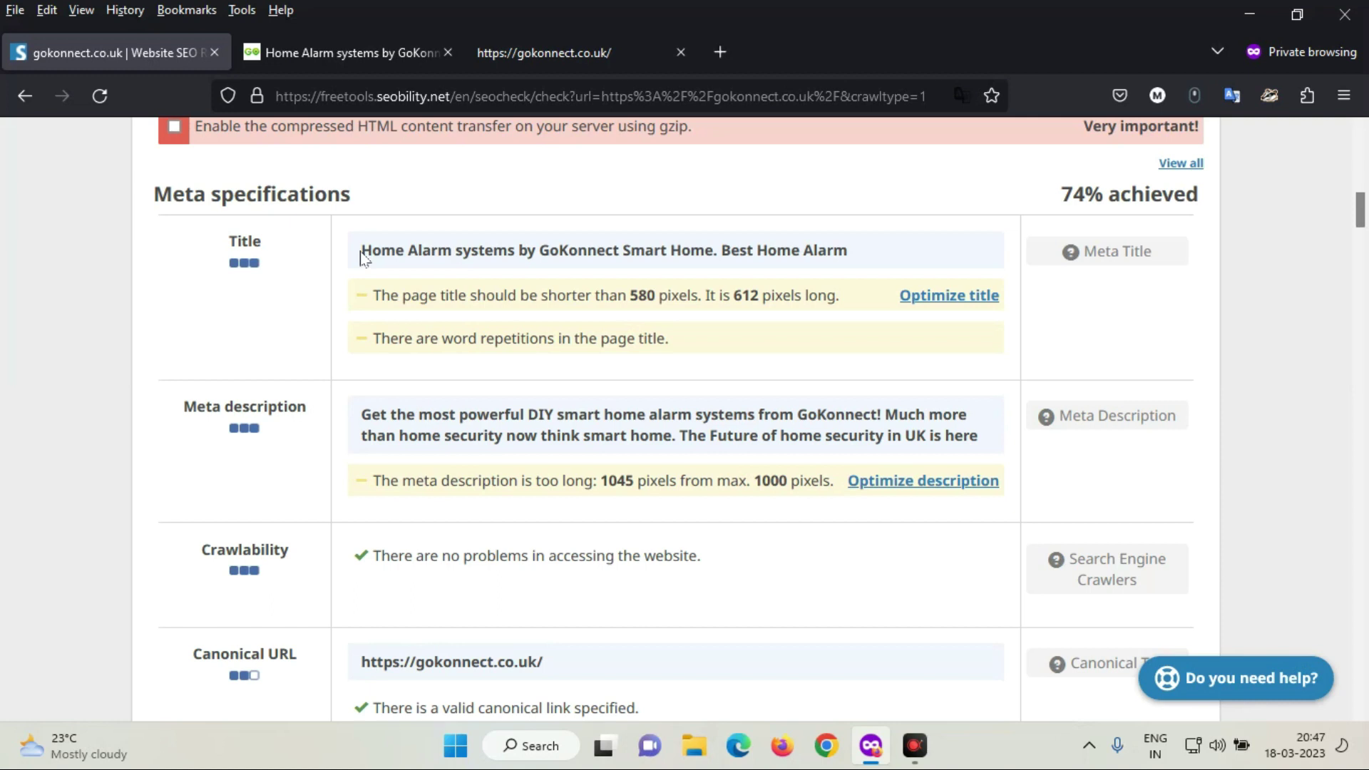
- Examine the page title and its remarks under the report's meta specifications
{"action": "left_click_drag", "start_coordinate": [361, 253], "coordinate": [763, 255]}
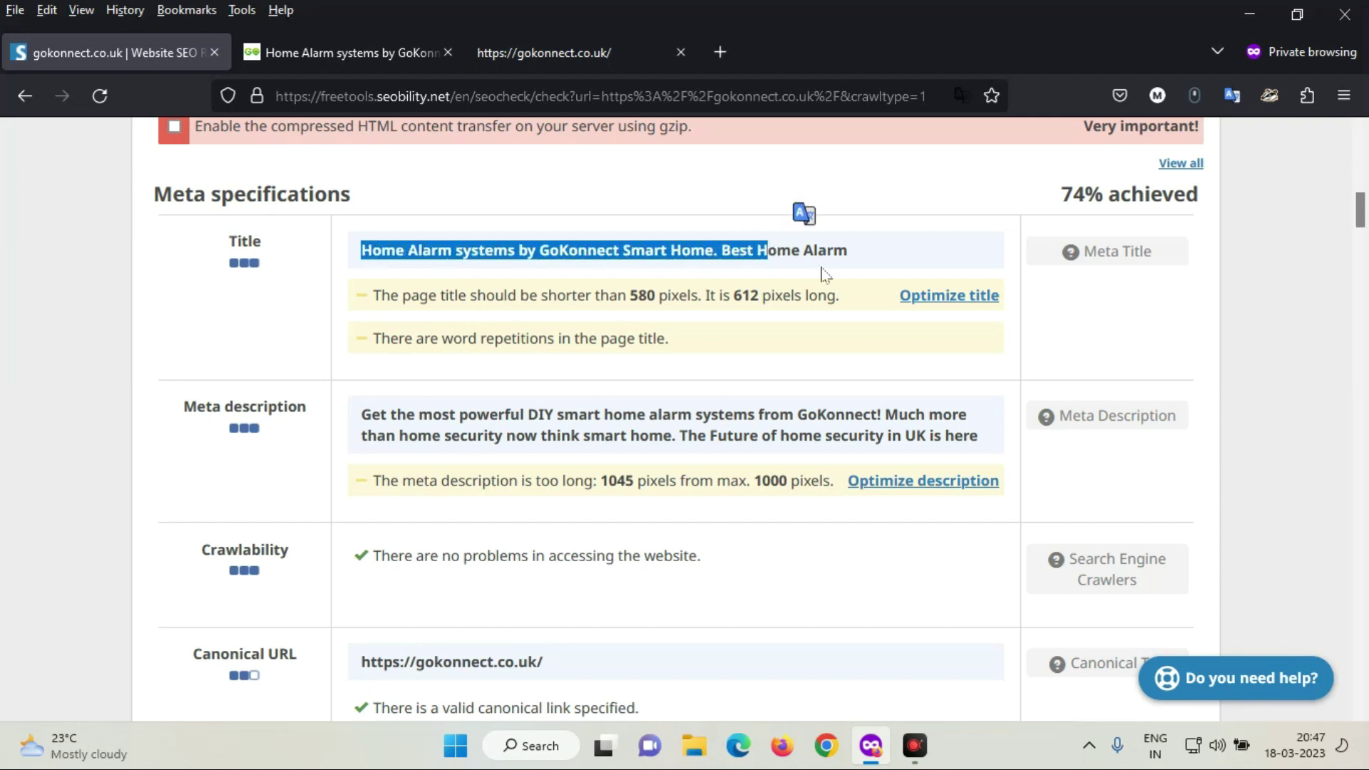
{"action": "left_click", "coordinate": [752, 271]}
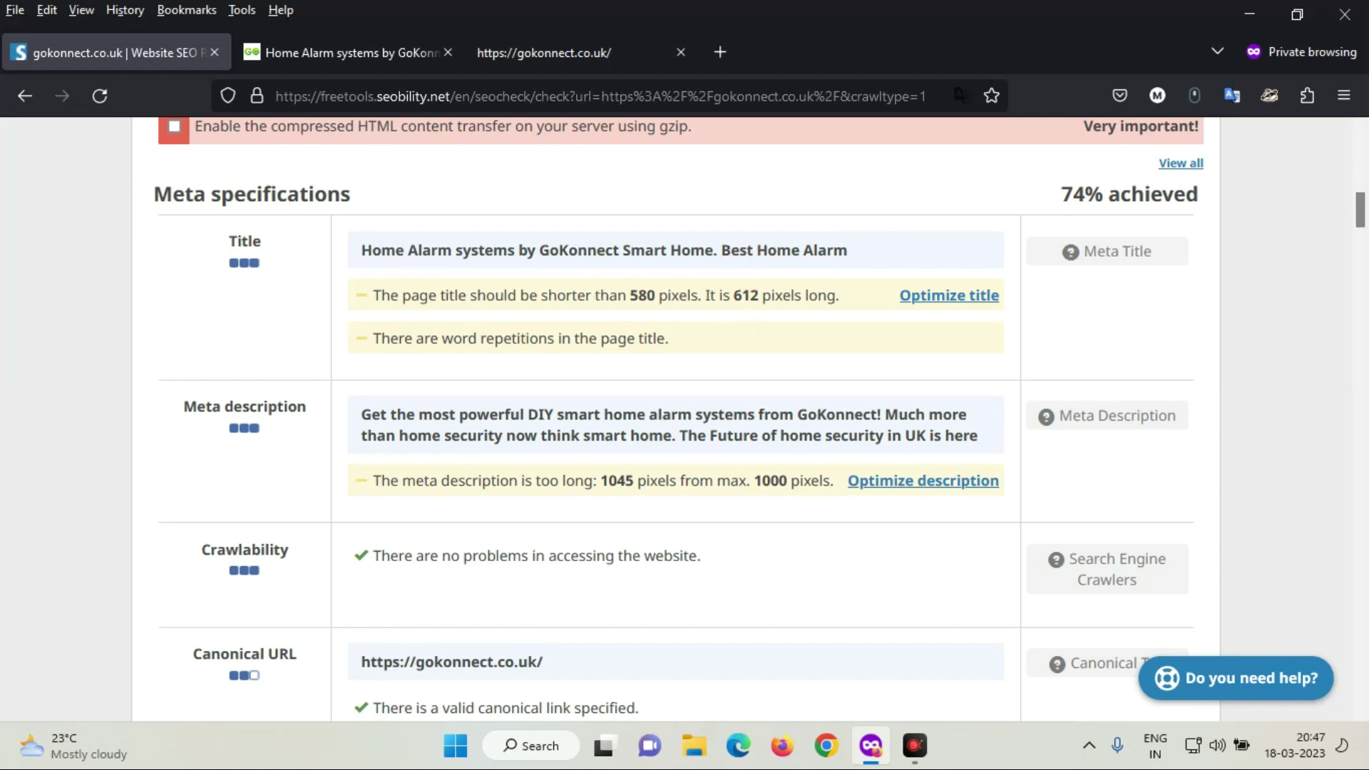
{"action": "left_click_drag", "start_coordinate": [360, 249], "coordinate": [867, 246]}
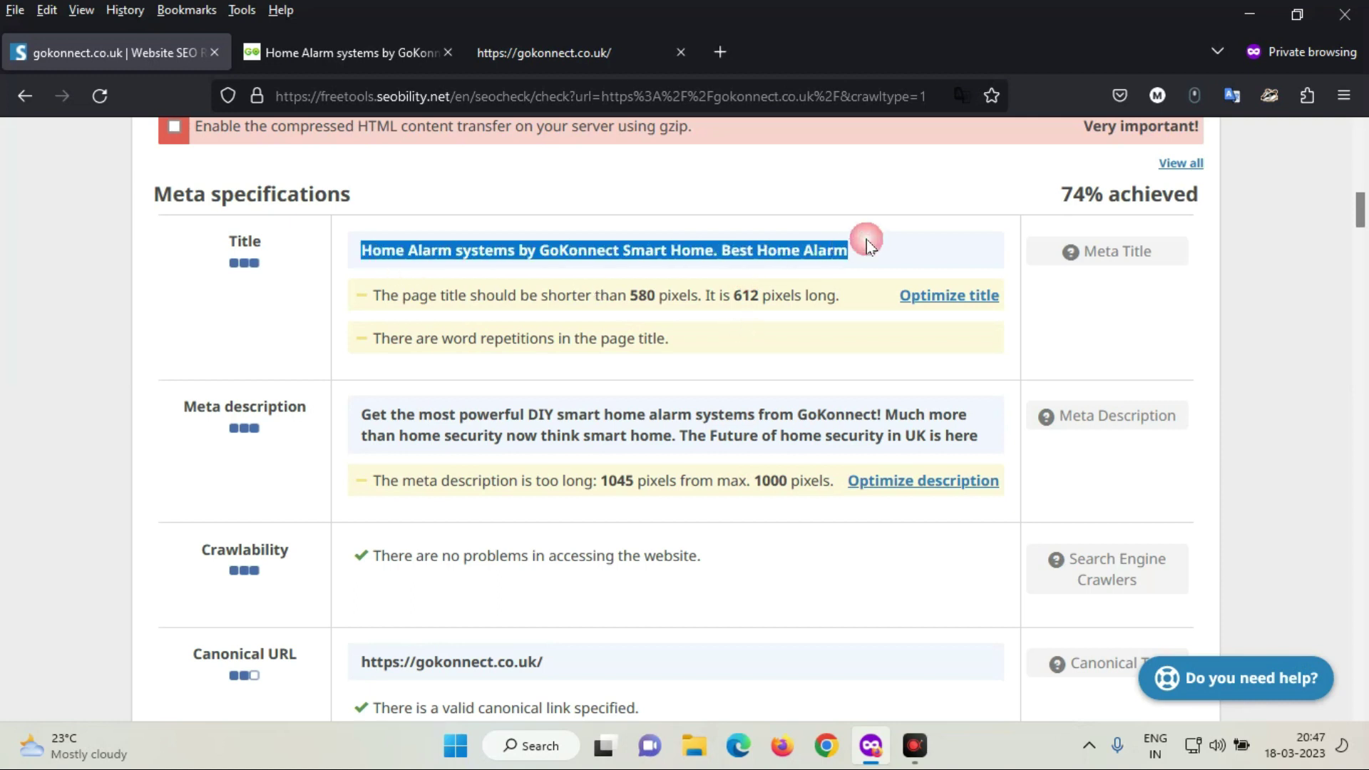
{"action": "left_click", "coordinate": [620, 294]}
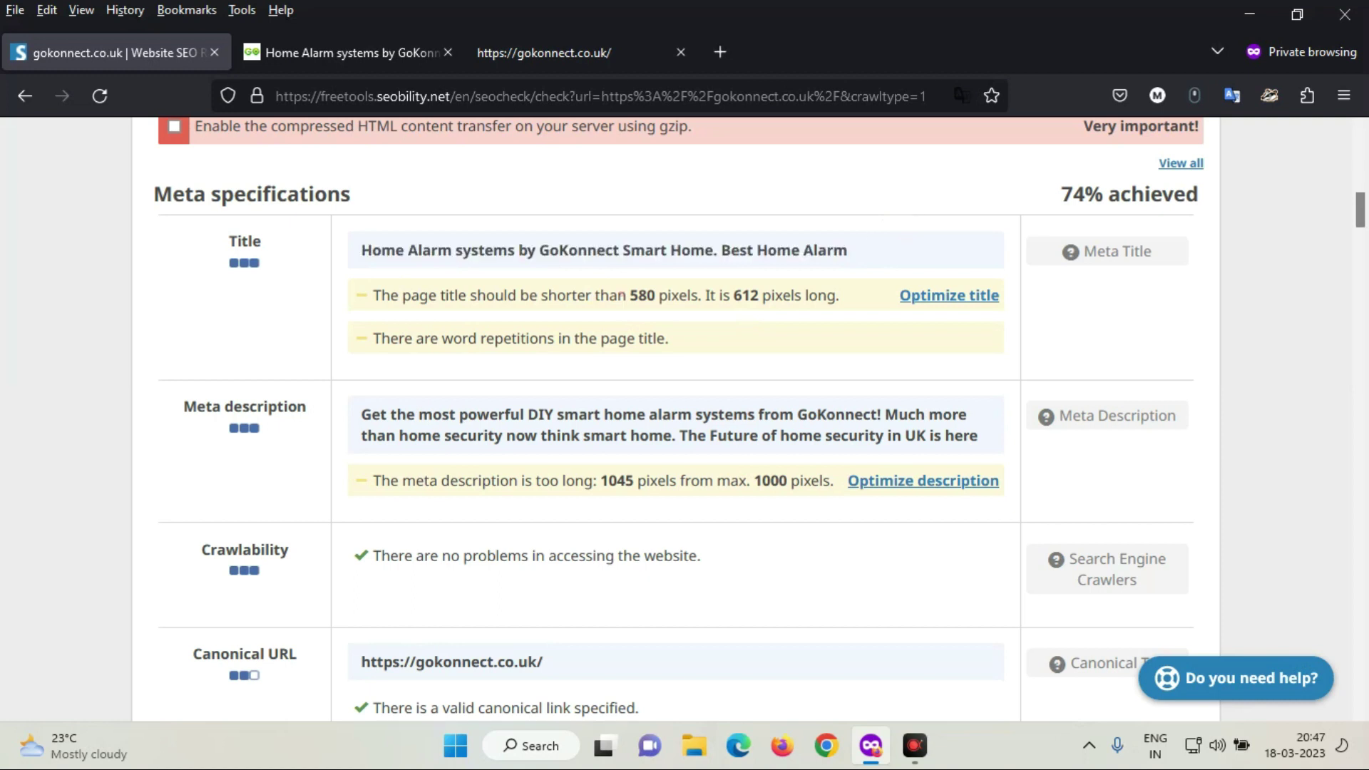
{"action": "left_click_drag", "start_coordinate": [361, 251], "coordinate": [859, 235]}
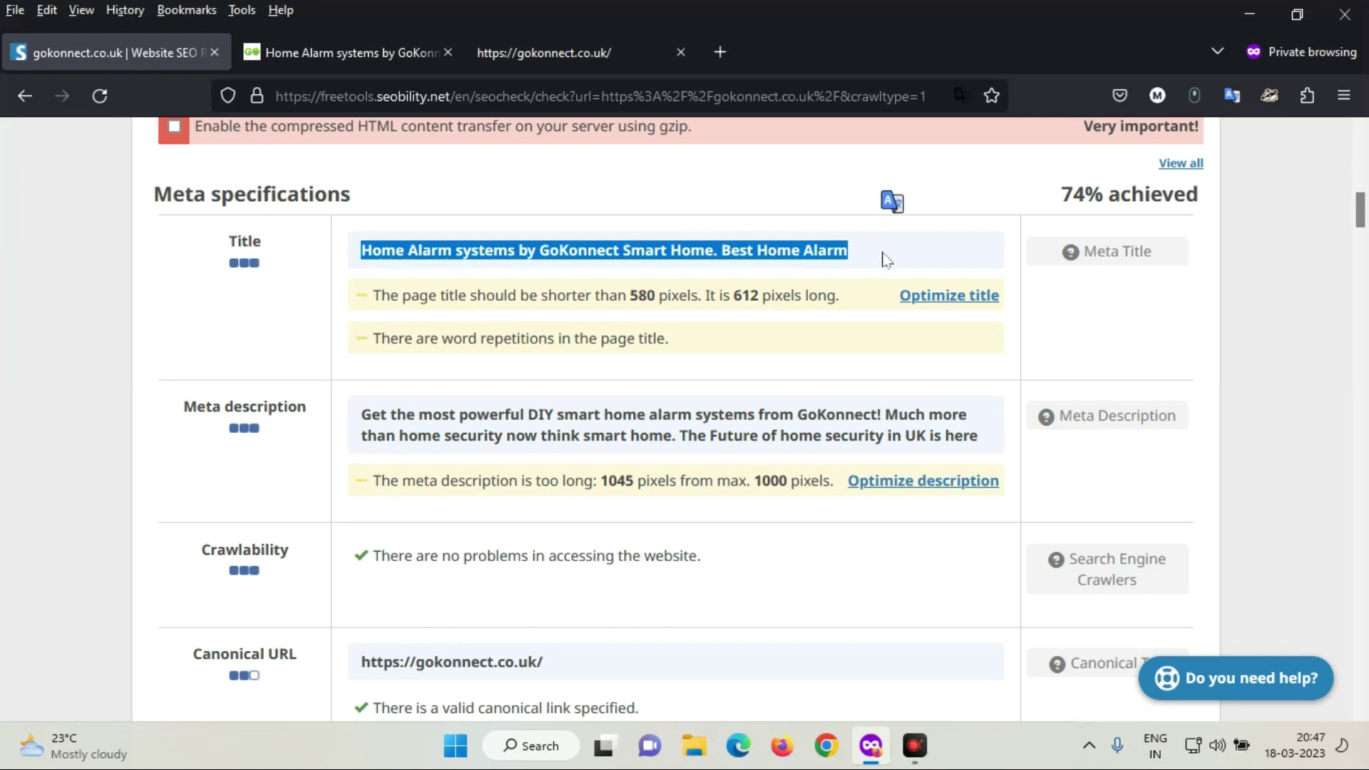
{"action": "left_click", "coordinate": [883, 255]}
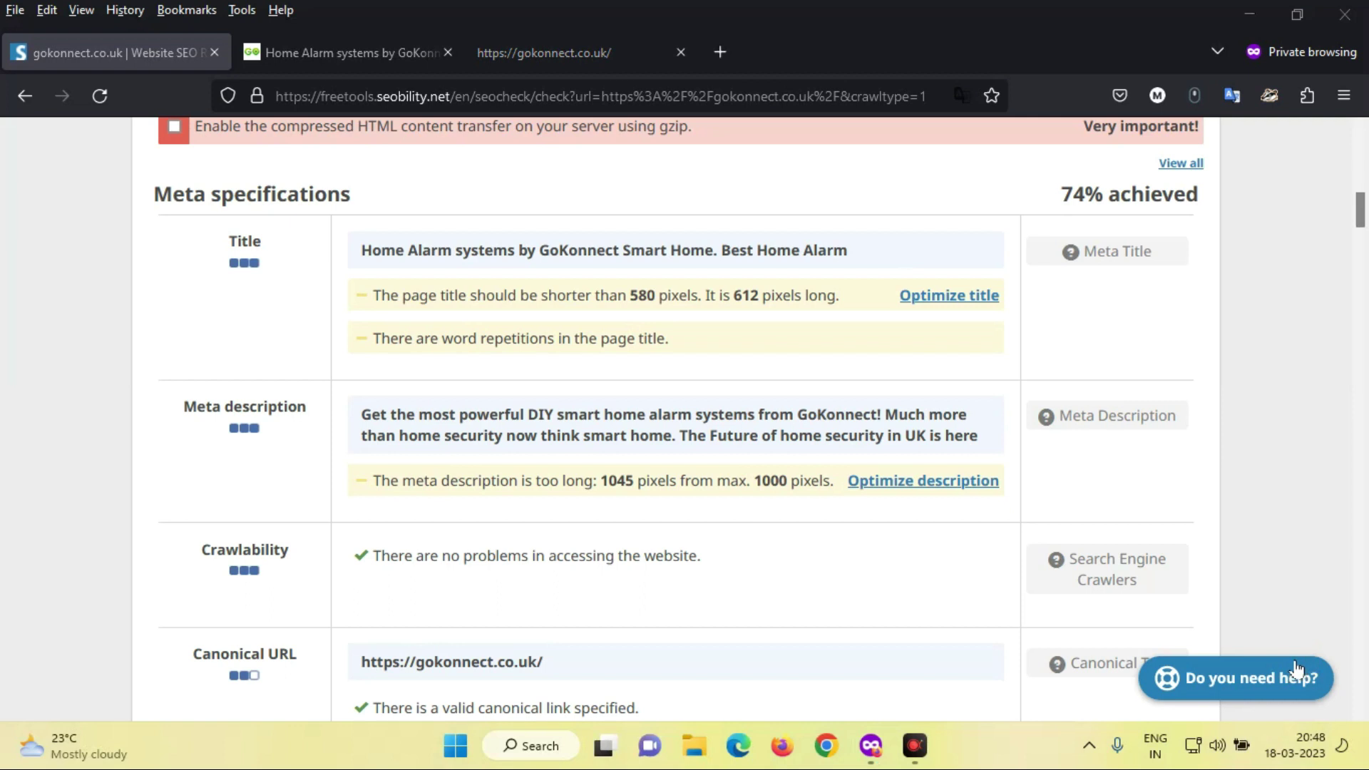
{"action": "left_click_drag", "start_coordinate": [361, 250], "coordinate": [852, 265]}
{"action": "left_click", "coordinate": [863, 317]}
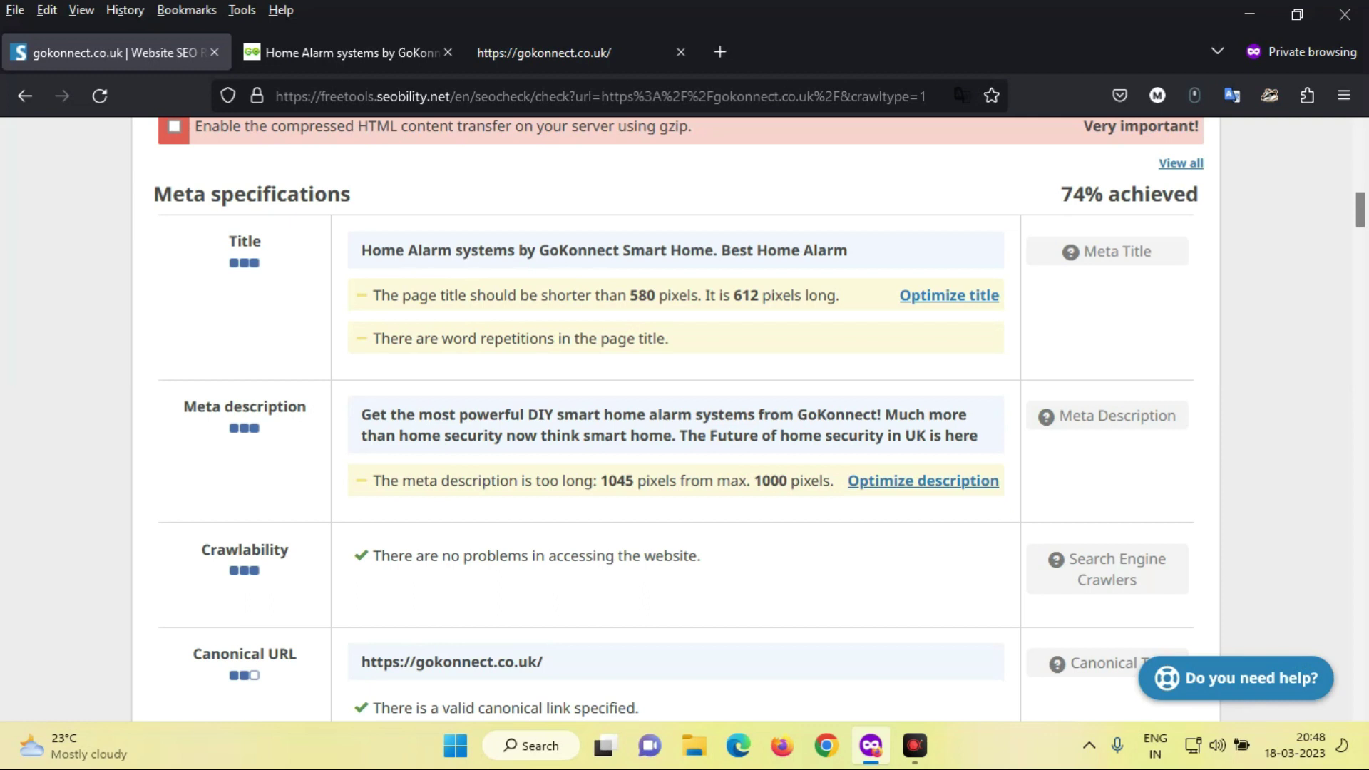
- Examine the repeated words "Home" and "Alarm" in the page title under the meta specifications
{"action": "left_click_drag", "start_coordinate": [361, 250], "coordinate": [895, 267]}
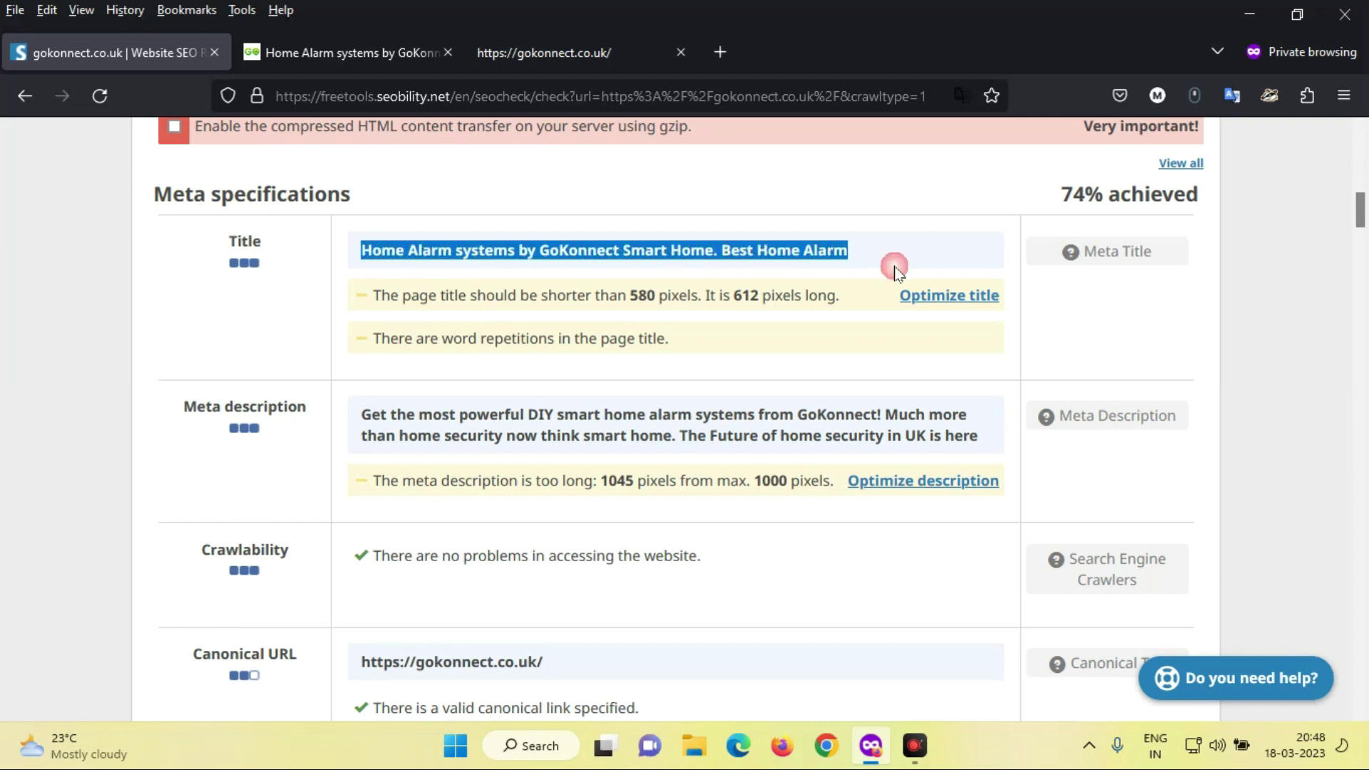
{"action": "left_click", "coordinate": [668, 280]}
{"action": "left_click_drag", "start_coordinate": [360, 250], "coordinate": [404, 250]}
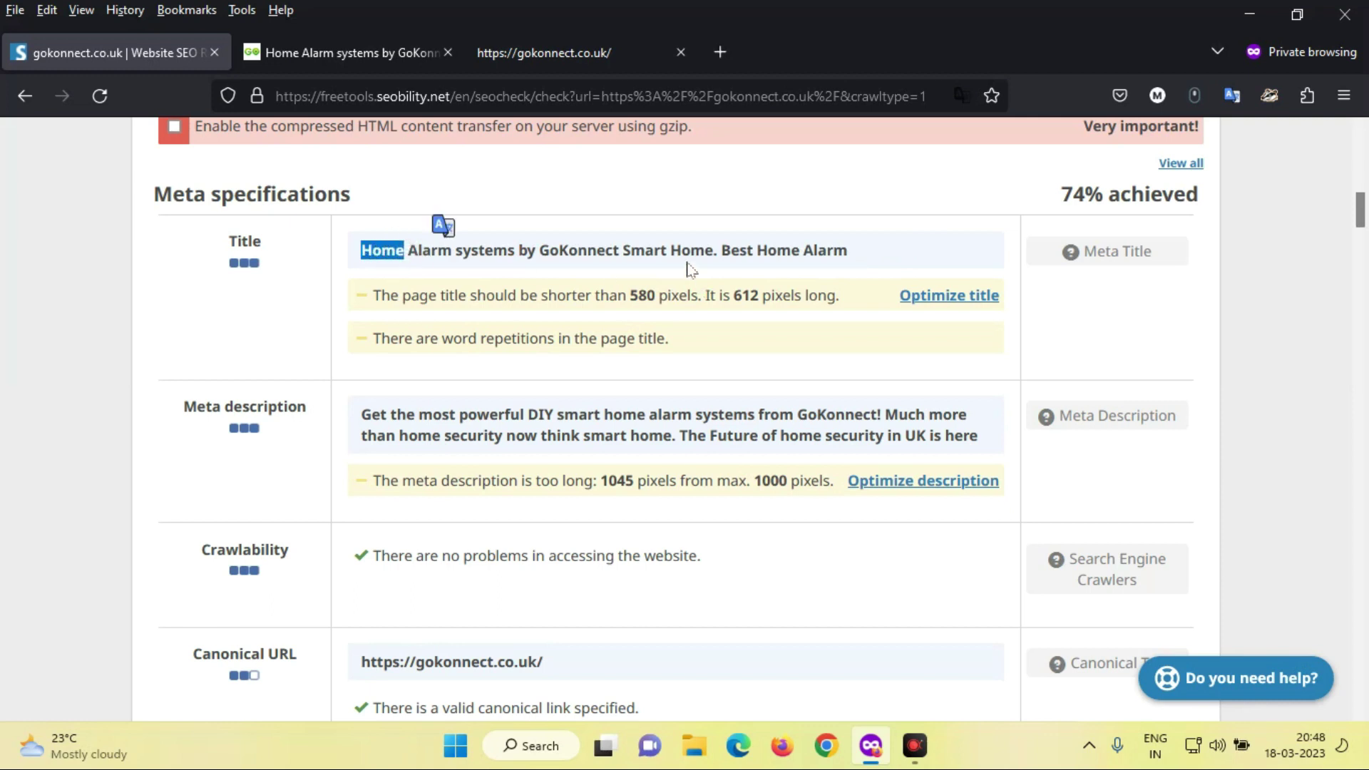
{"action": "left_click_drag", "start_coordinate": [670, 250], "coordinate": [800, 250]}
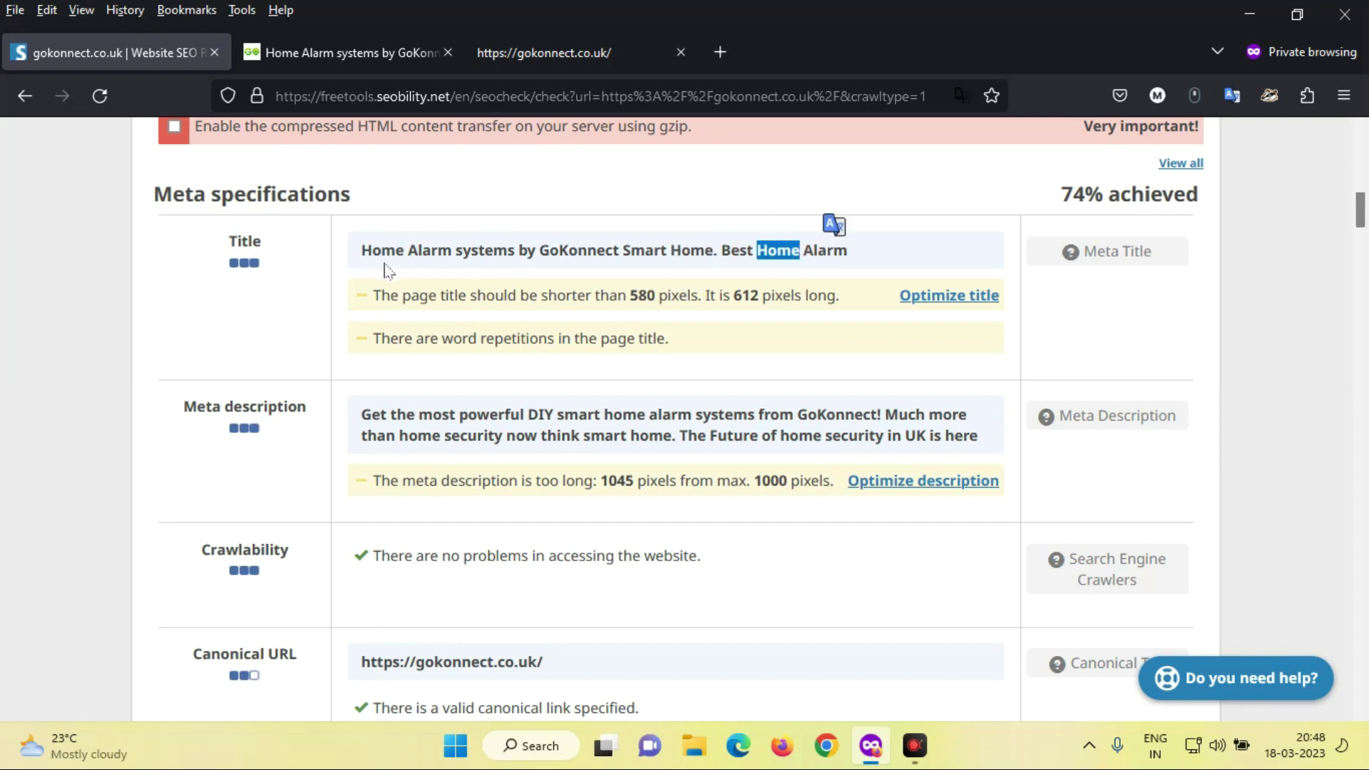
{"action": "left_click", "coordinate": [417, 253]}
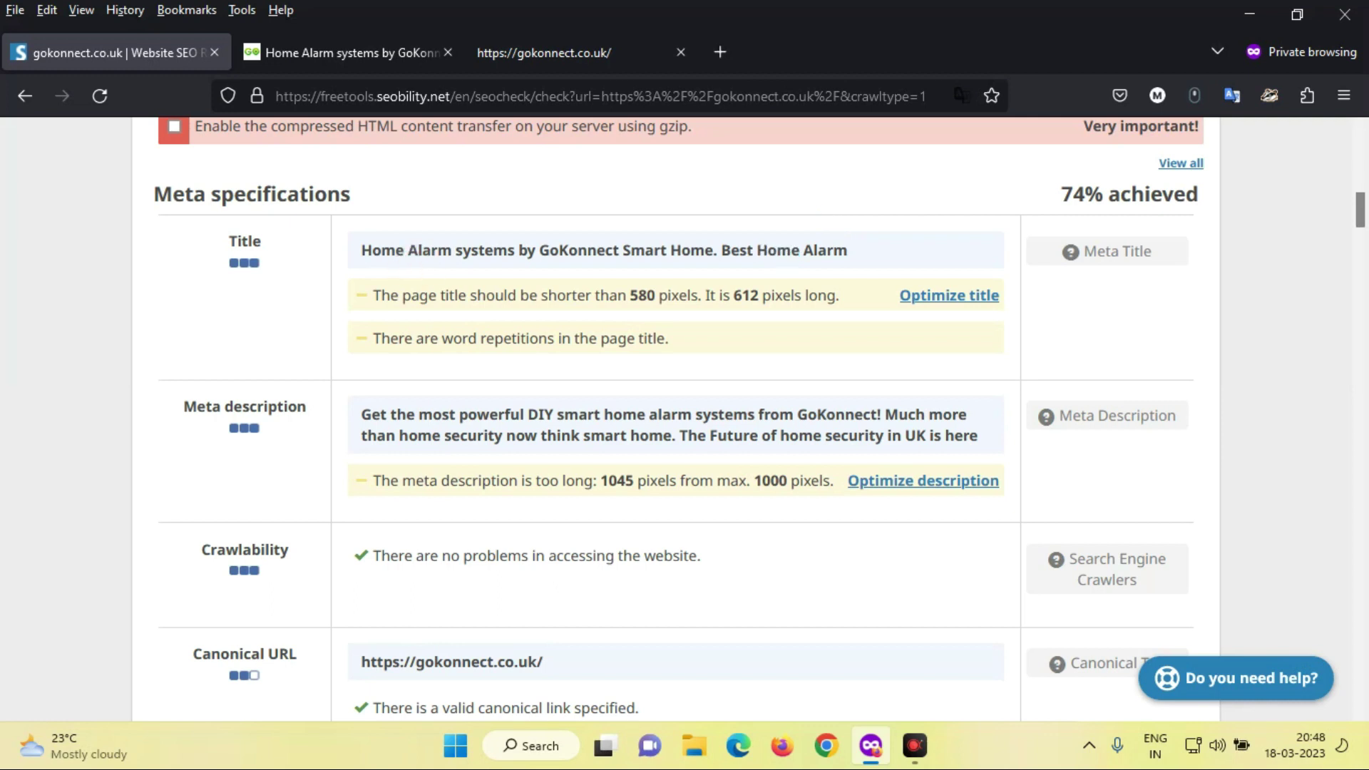
{"action": "left_click_drag", "start_coordinate": [407, 250], "coordinate": [452, 250]}
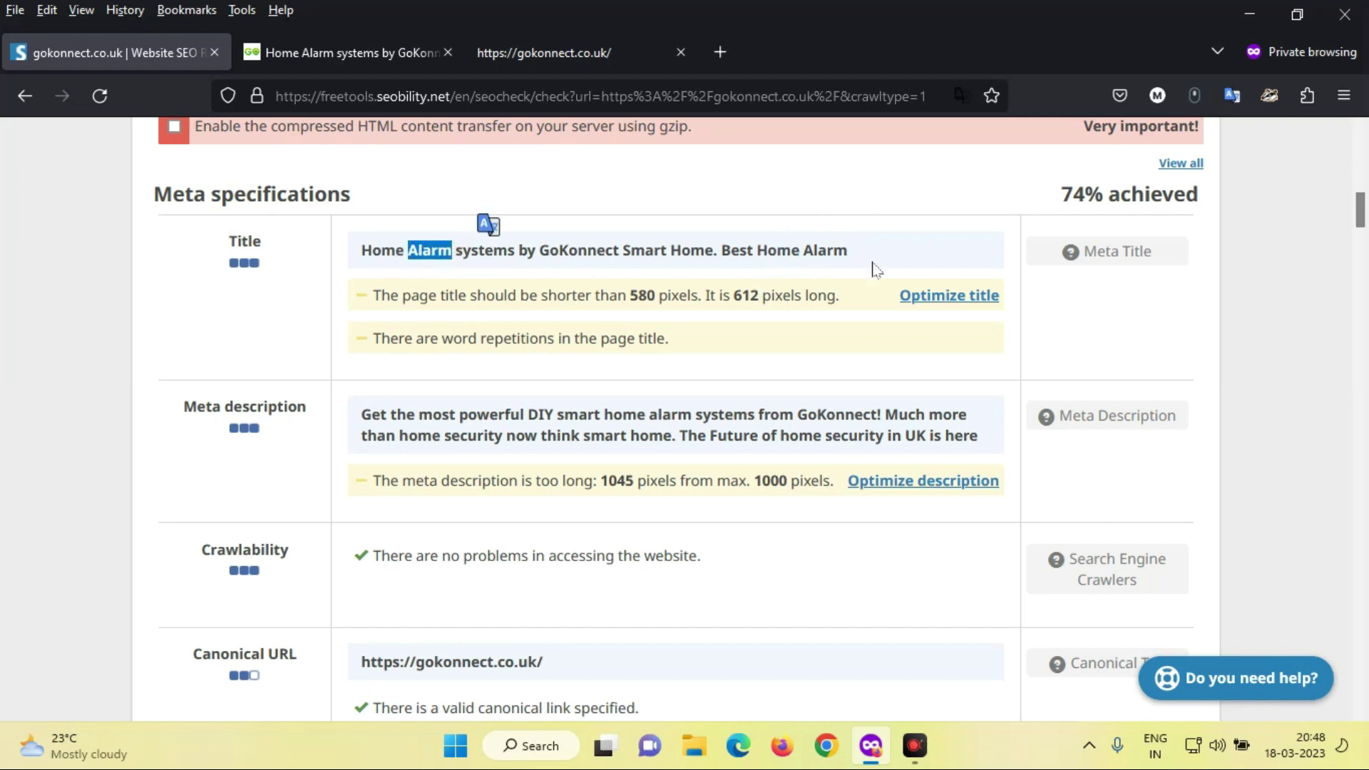
{"action": "left_click", "coordinate": [797, 257]}
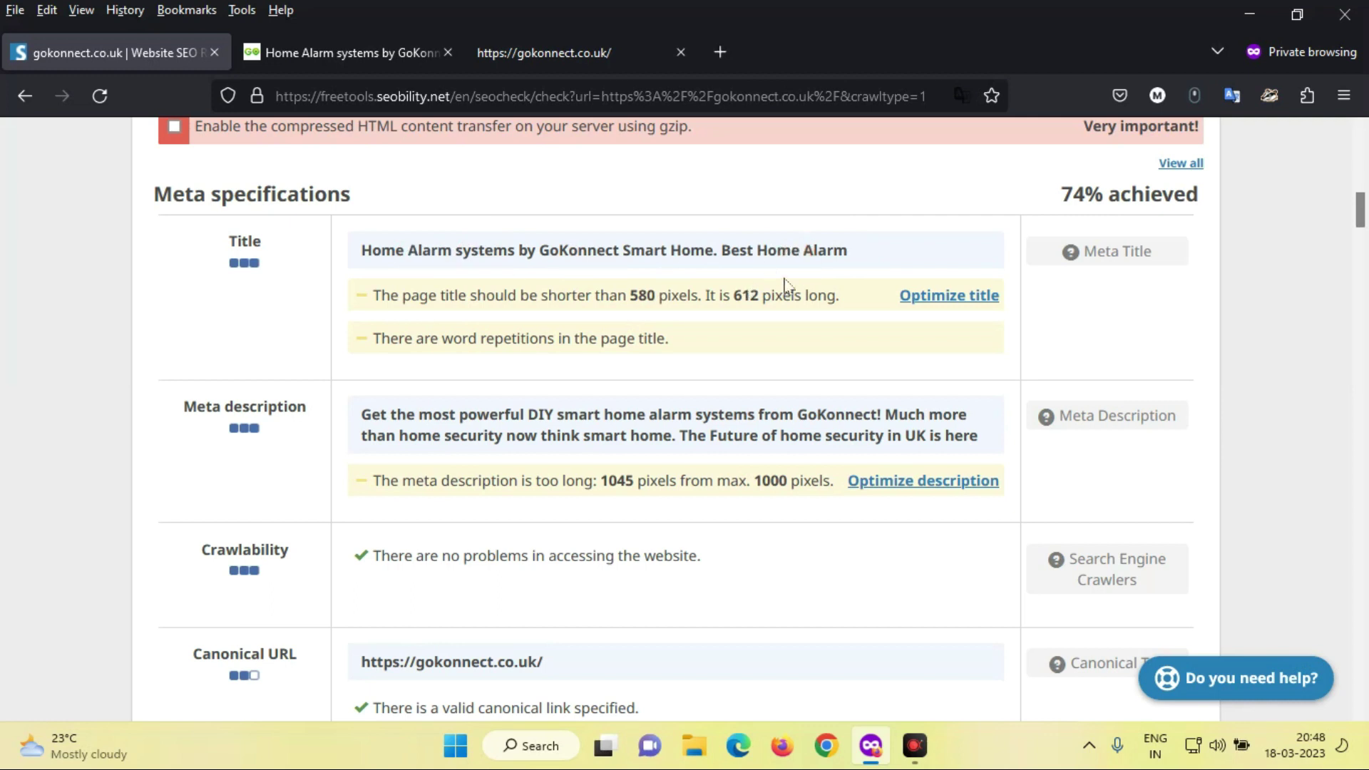
- Open a blank Notepad note and place its window clear of the page title in the report
{"action": "key", "text": "super+r"}
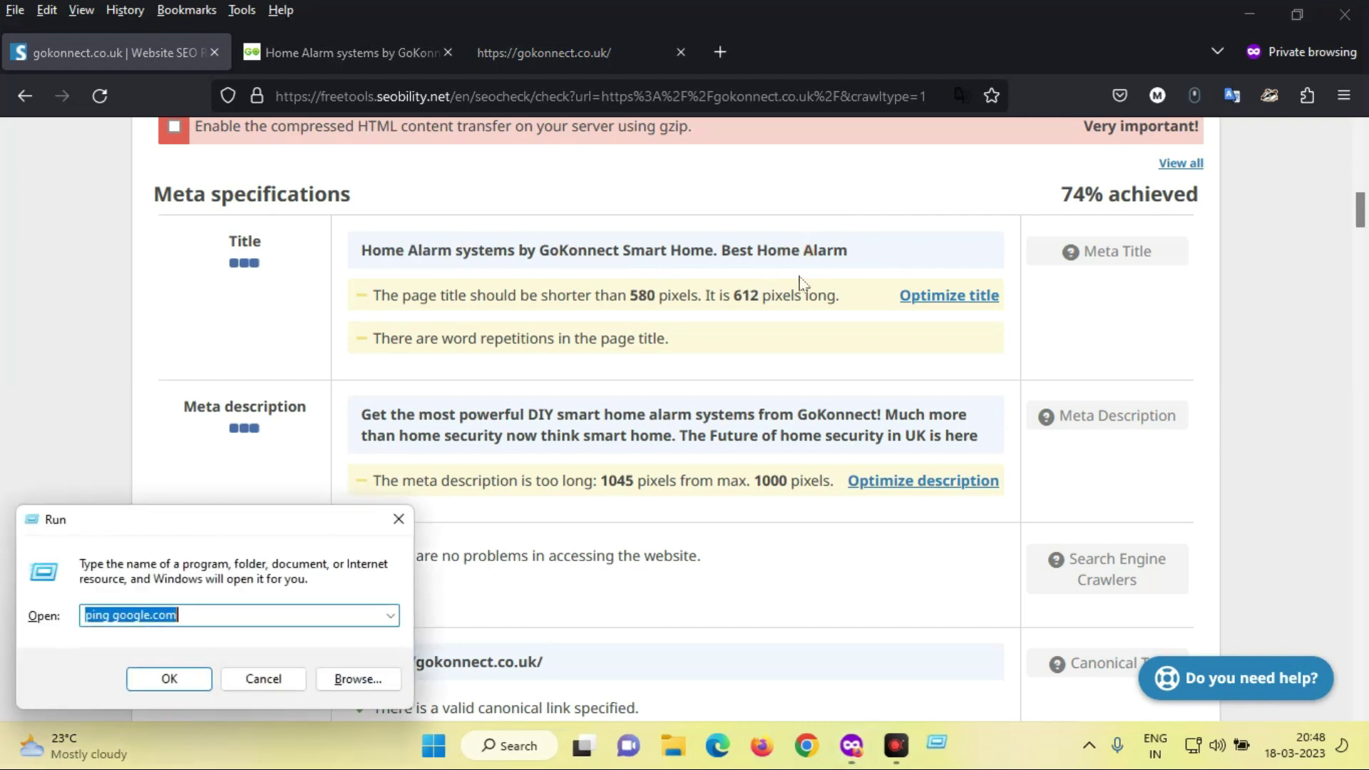
{"action": "type", "text": "notepad"}
{"action": "key", "text": "Return"}
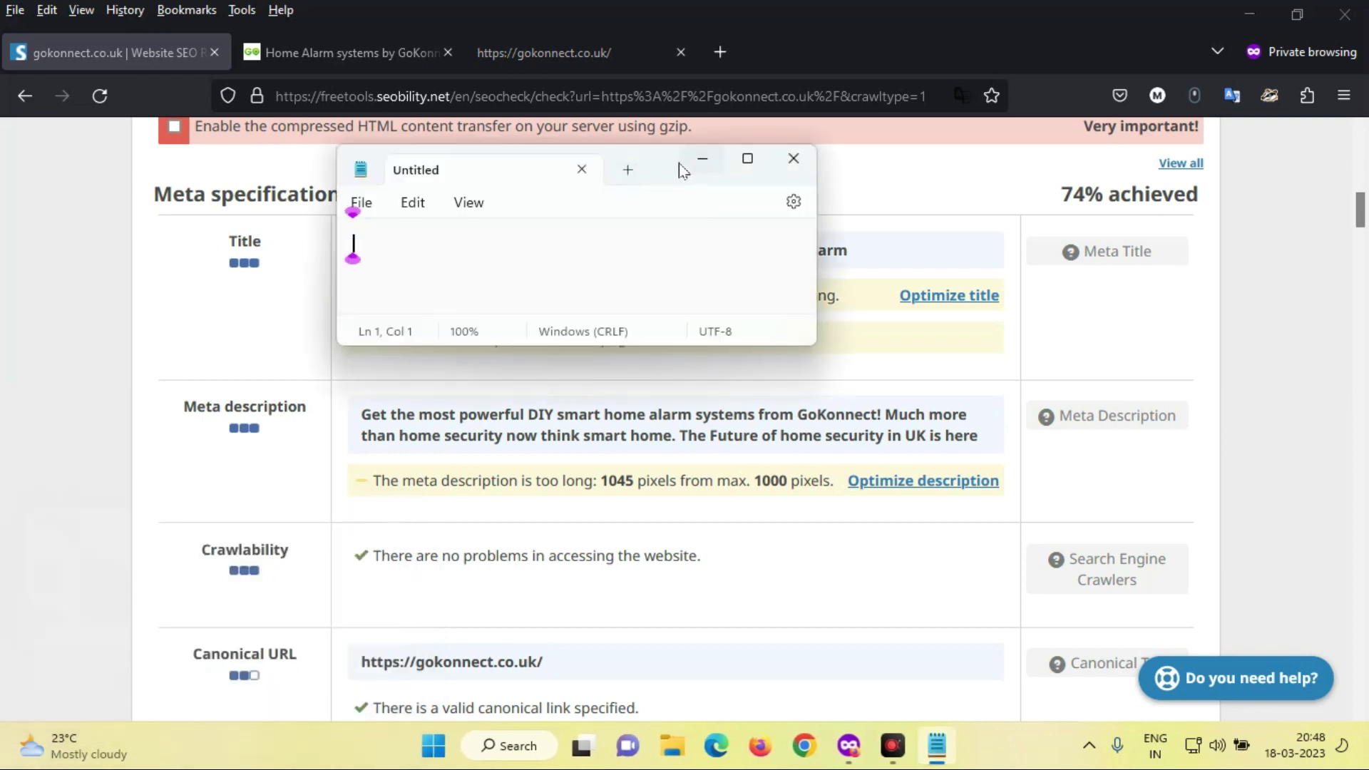
{"action": "left_click_drag", "start_coordinate": [665, 184], "coordinate": [701, 406]}
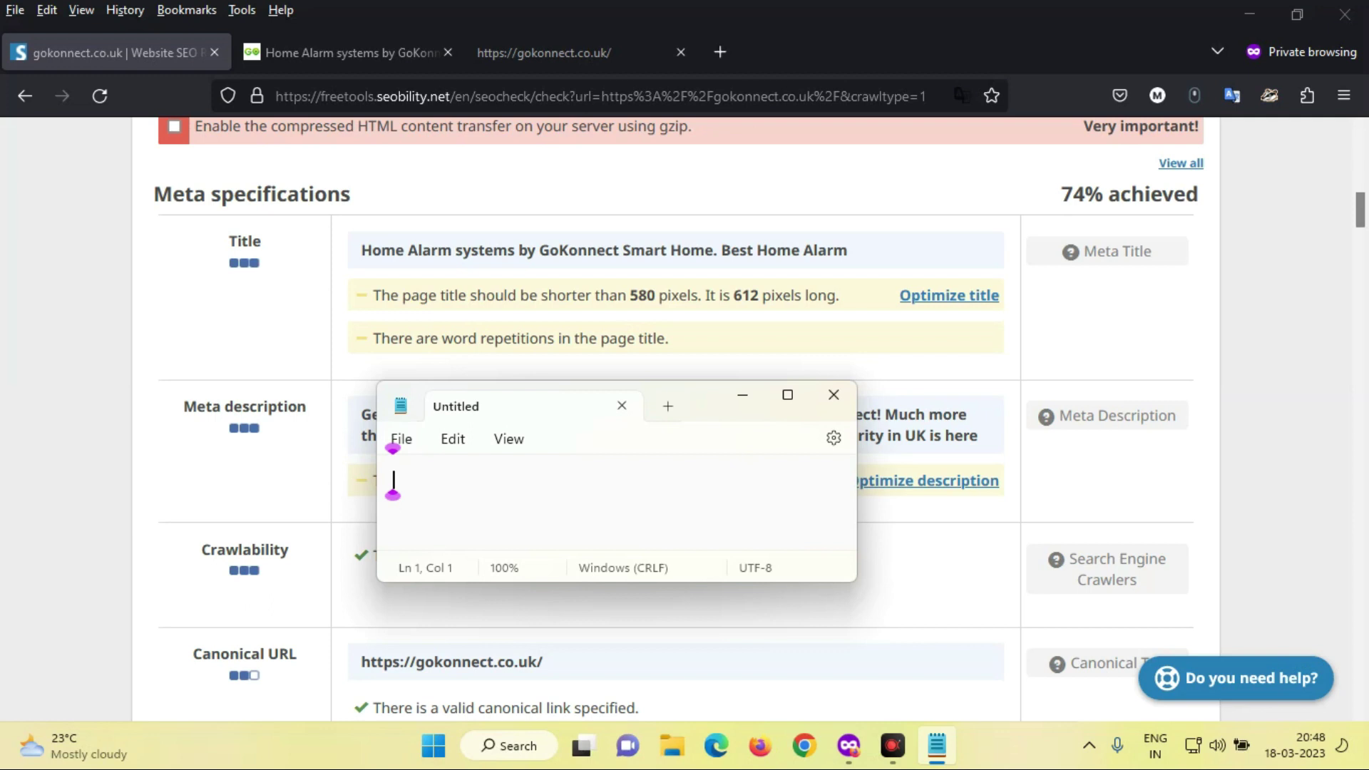
- Write the improved page title "Best Smart Home Alarm Systems By GoKonnect" in the note and move the note up to the report's title entry
{"action": "type", "text": "Best Home"}
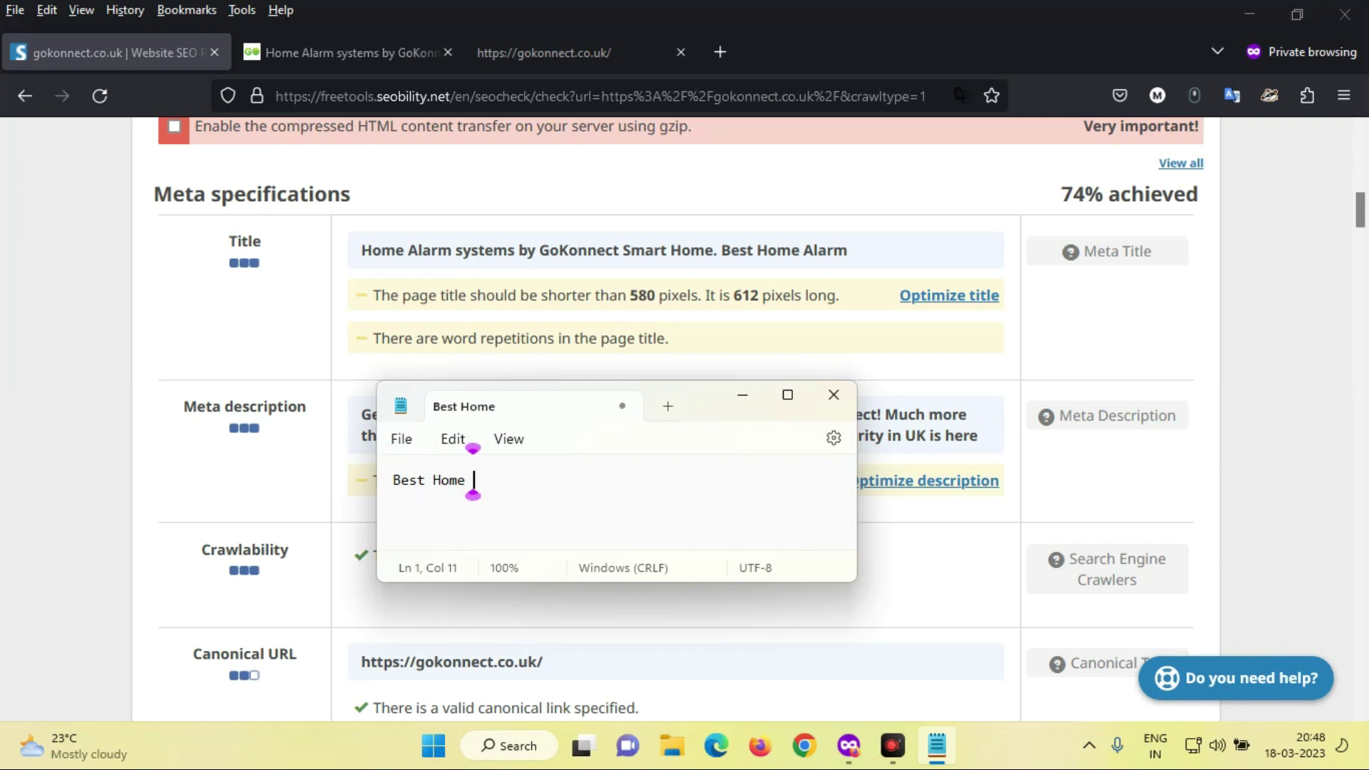
{"action": "key", "text": "BackSpace"}
{"action": "key", "text": "BackSpace"}
{"action": "key", "text": "BackSpace"}
{"action": "key", "text": "BackSpace"}
{"action": "key", "text": "BackSpace"}
{"action": "key", "text": "BackSpace"}
{"action": "key", "text": "BackSpace"}
{"action": "key", "text": "BackSpace"}
{"action": "key", "text": "BackSpace"}
{"action": "key", "text": "BackSpace"}
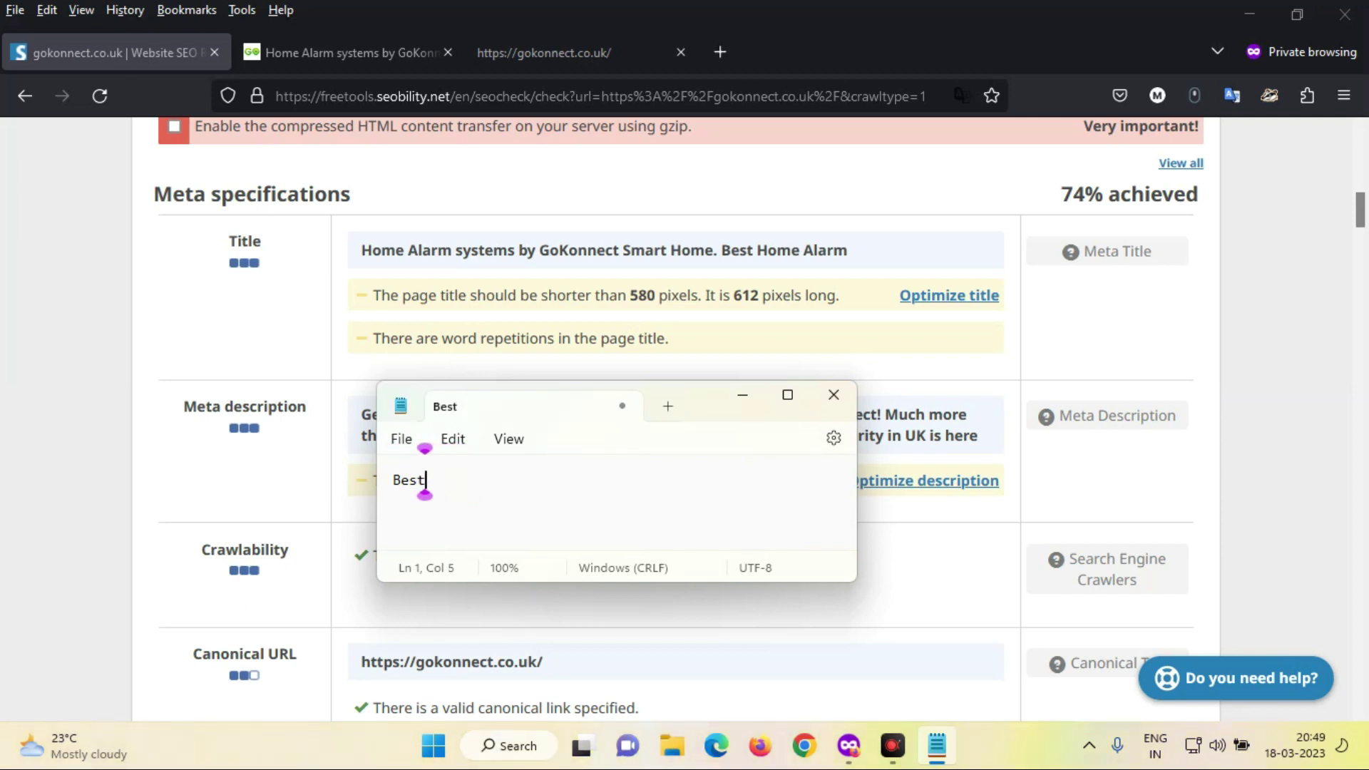
{"action": "type", "text": "Best Smart Home"}
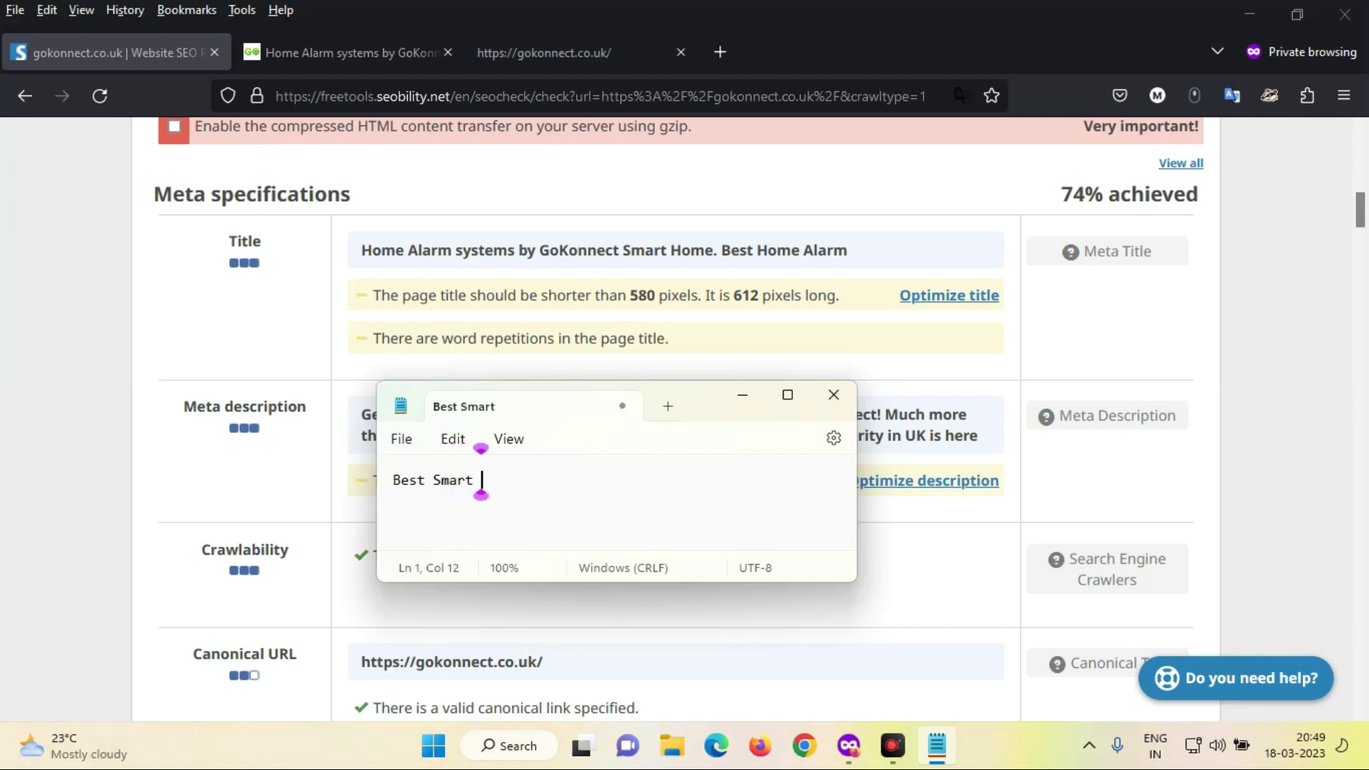
{"action": "type", "text": " Alarm Systems By GoKonnect"}
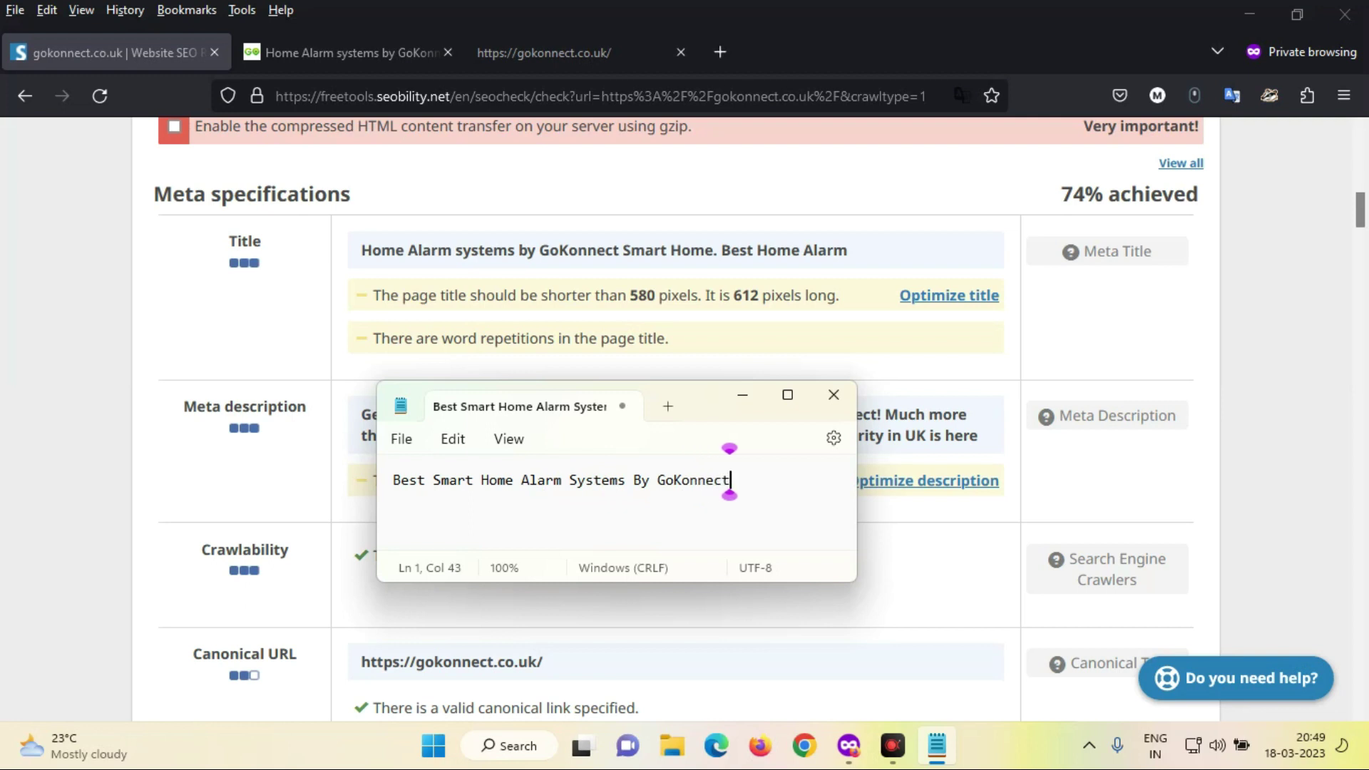
{"action": "left_click_drag", "start_coordinate": [697, 407], "coordinate": [666, 375]}
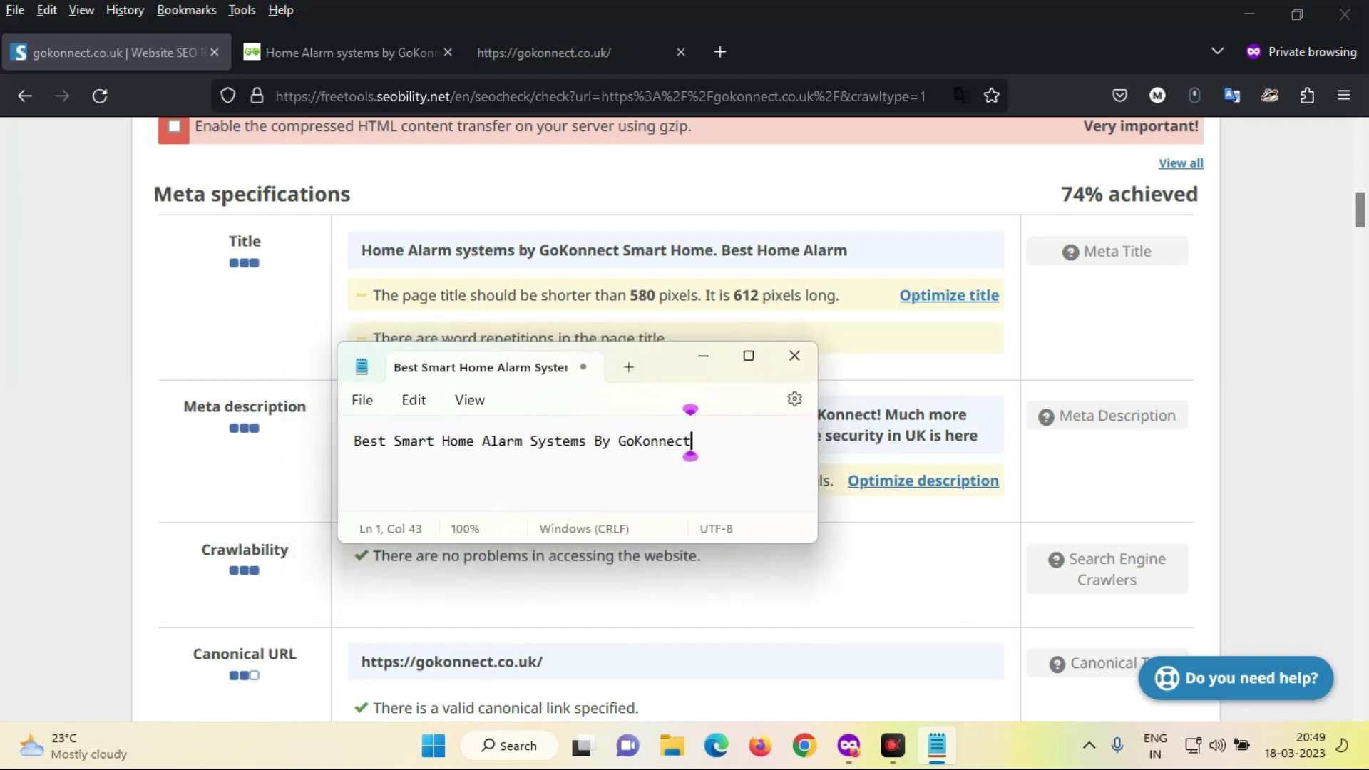
{"action": "left_click_drag", "start_coordinate": [656, 356], "coordinate": [727, 211]}
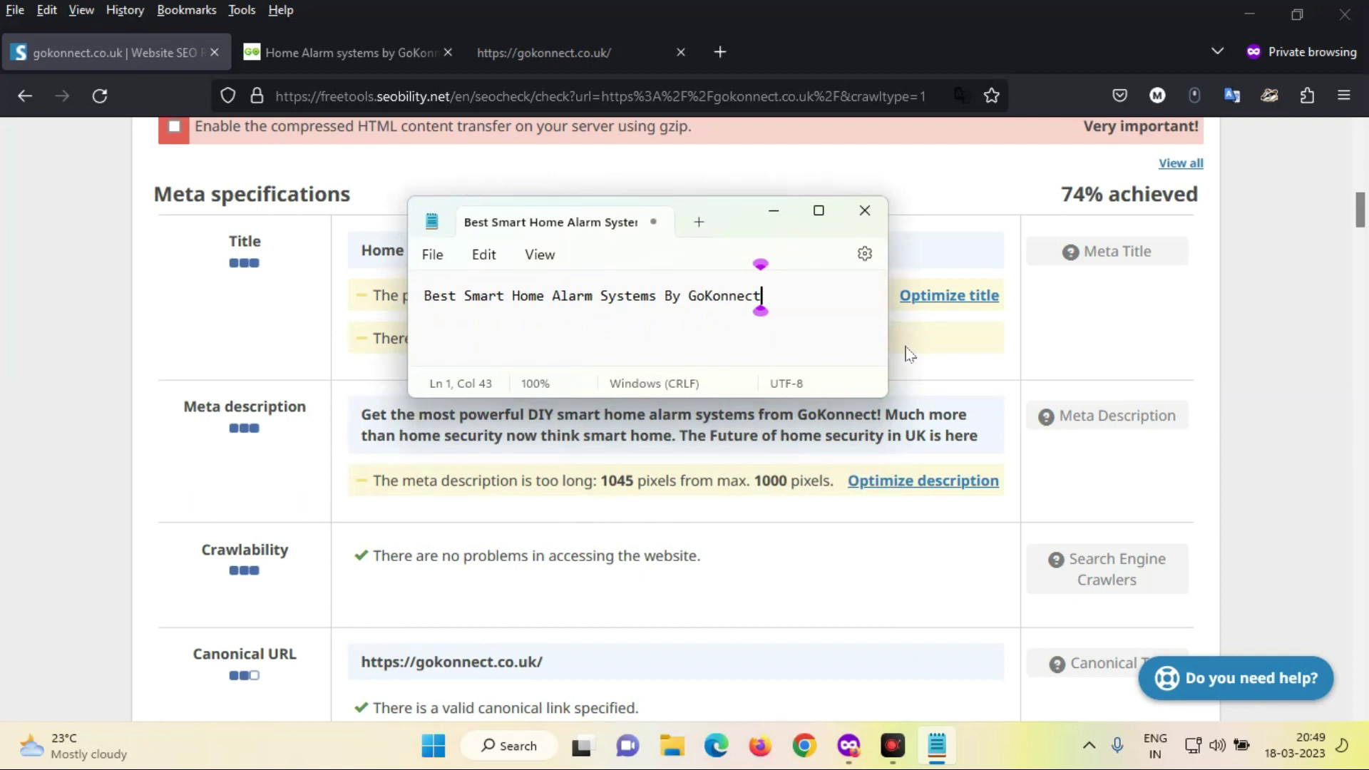
- Examine the meta description and its length remark in the report, then the crawlability, canonical URL and language entries
{"action": "left_click", "coordinate": [1361, 213]}
{"action": "left_click_drag", "start_coordinate": [1361, 212], "coordinate": [1363, 223]}
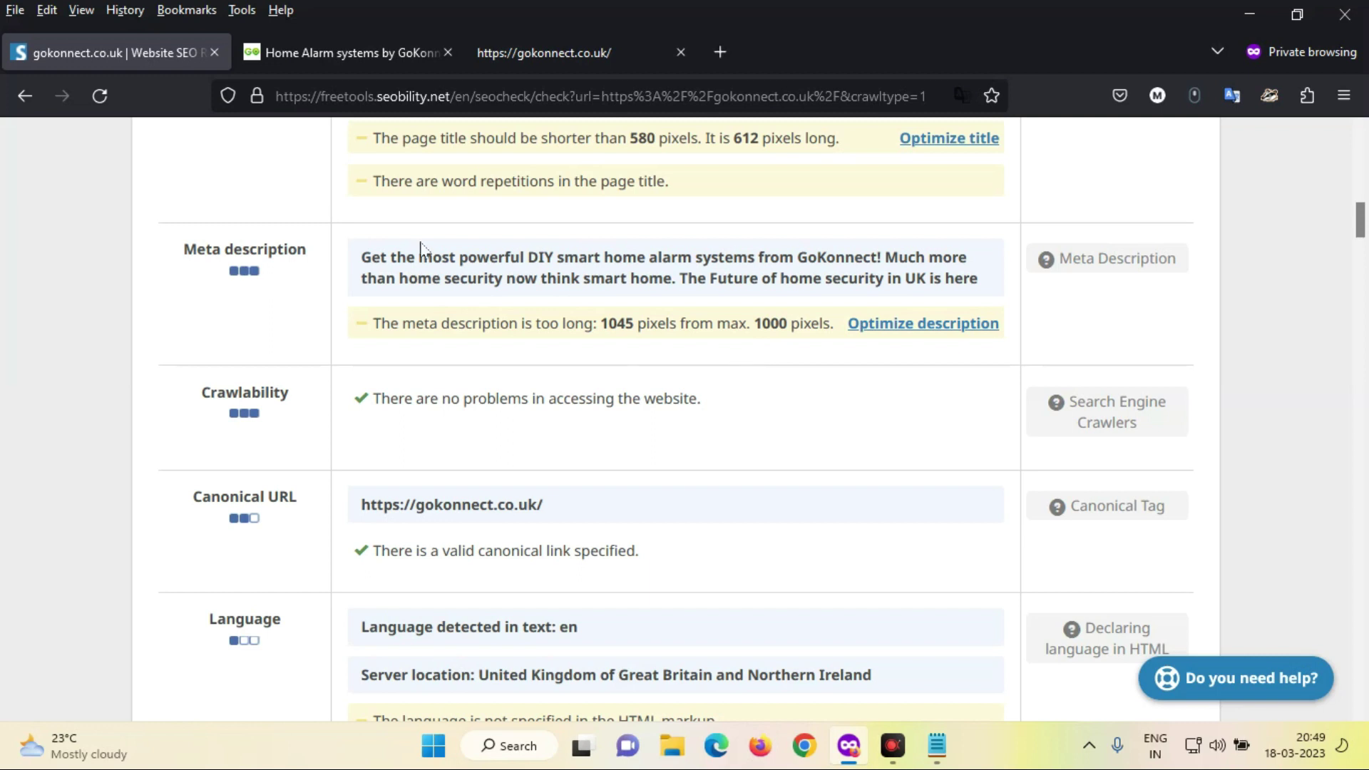
{"action": "left_click_drag", "start_coordinate": [360, 257], "coordinate": [974, 277]}
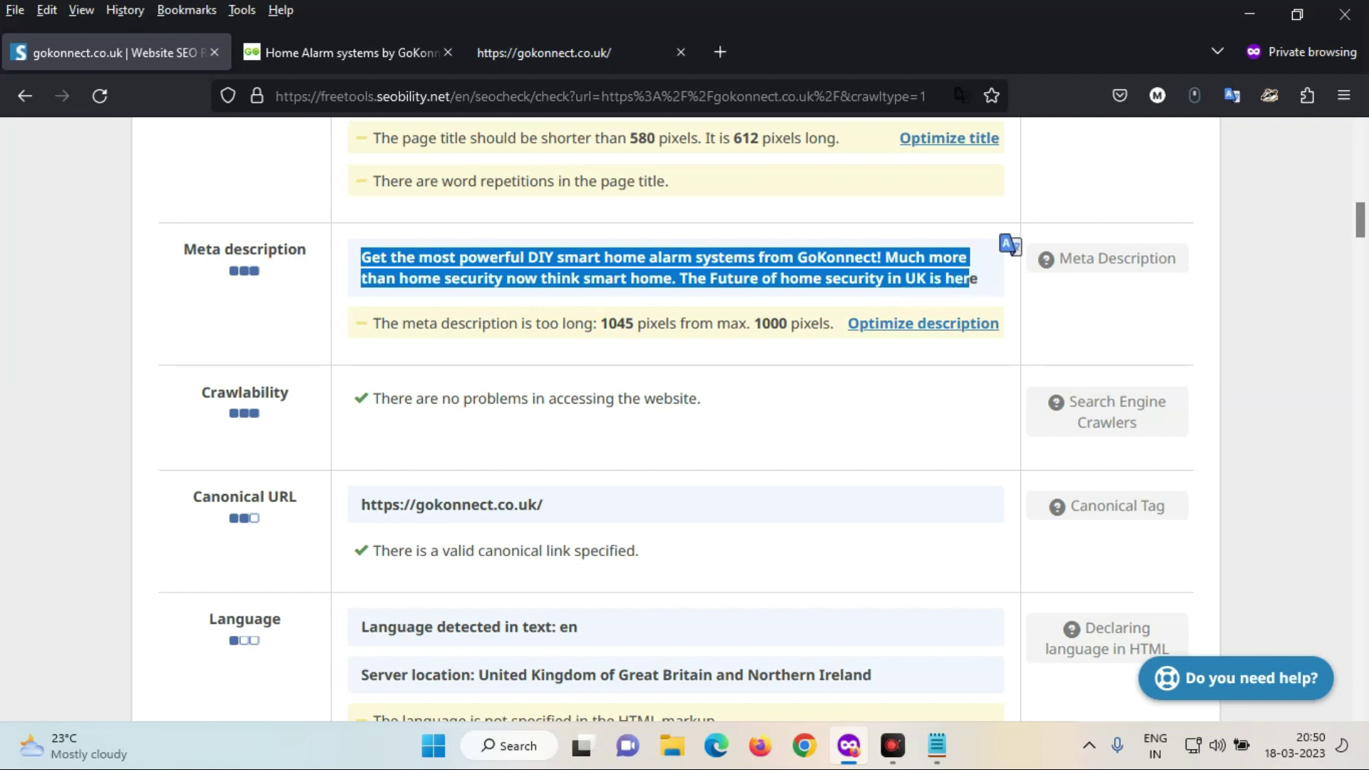
{"action": "left_click", "coordinate": [983, 286]}
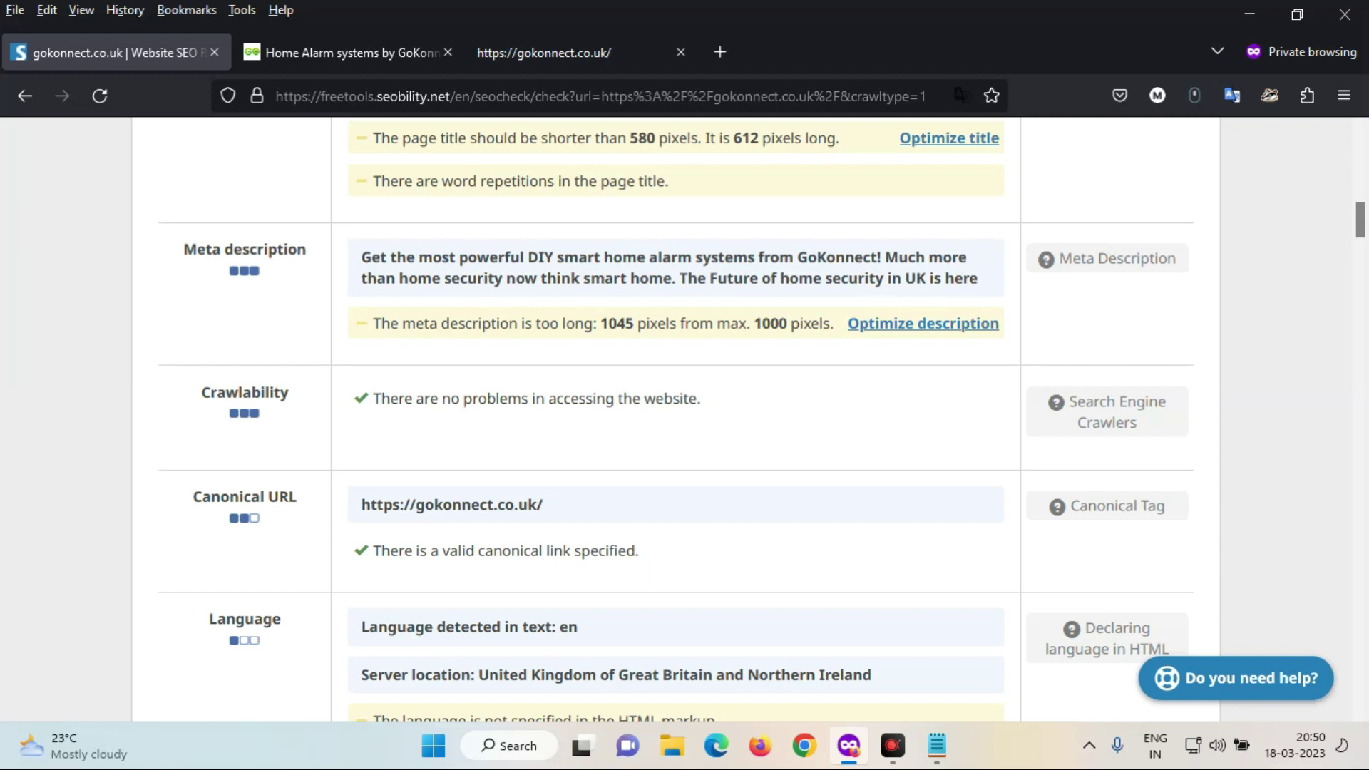
{"action": "left_click_drag", "start_coordinate": [981, 284], "coordinate": [360, 258]}
{"action": "left_click", "coordinate": [599, 296]}
{"action": "left_click_drag", "start_coordinate": [363, 258], "coordinate": [510, 258]}
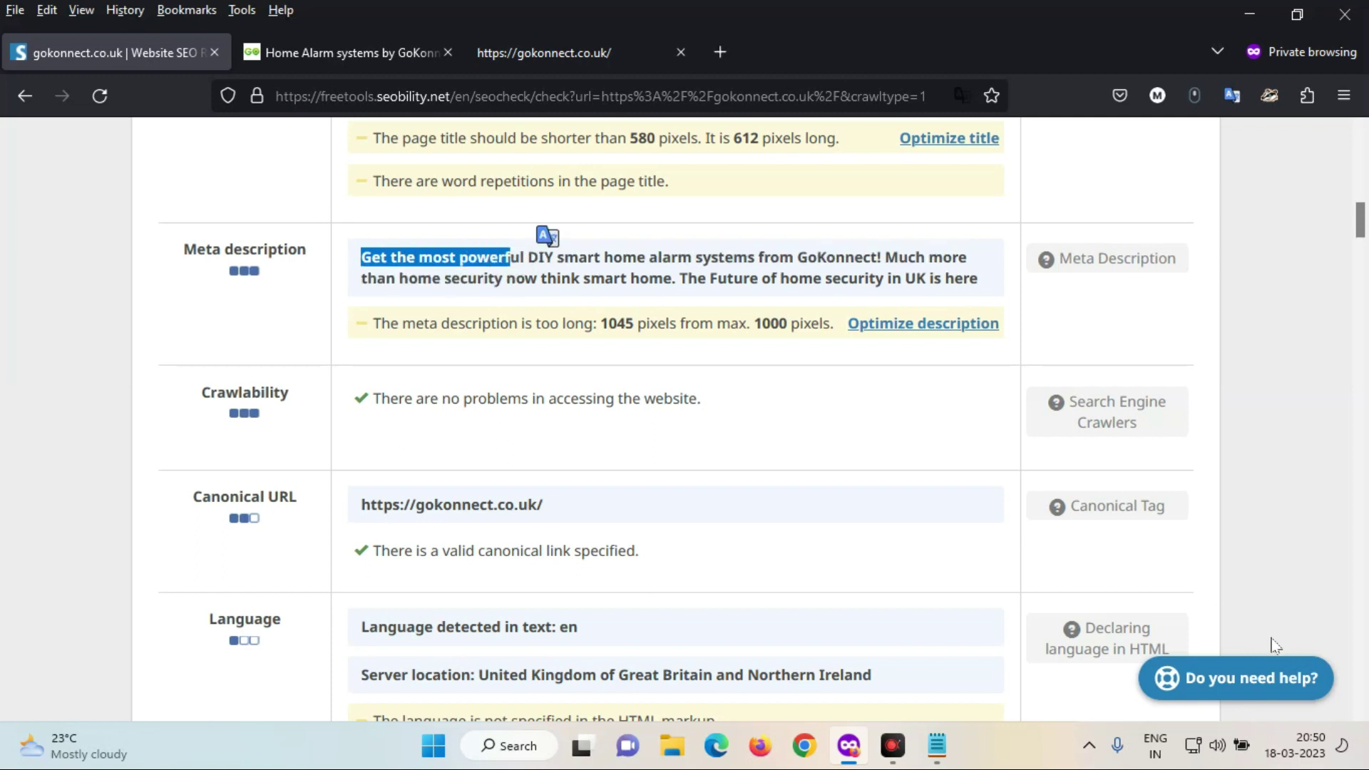
{"action": "left_click", "coordinate": [1292, 660]}
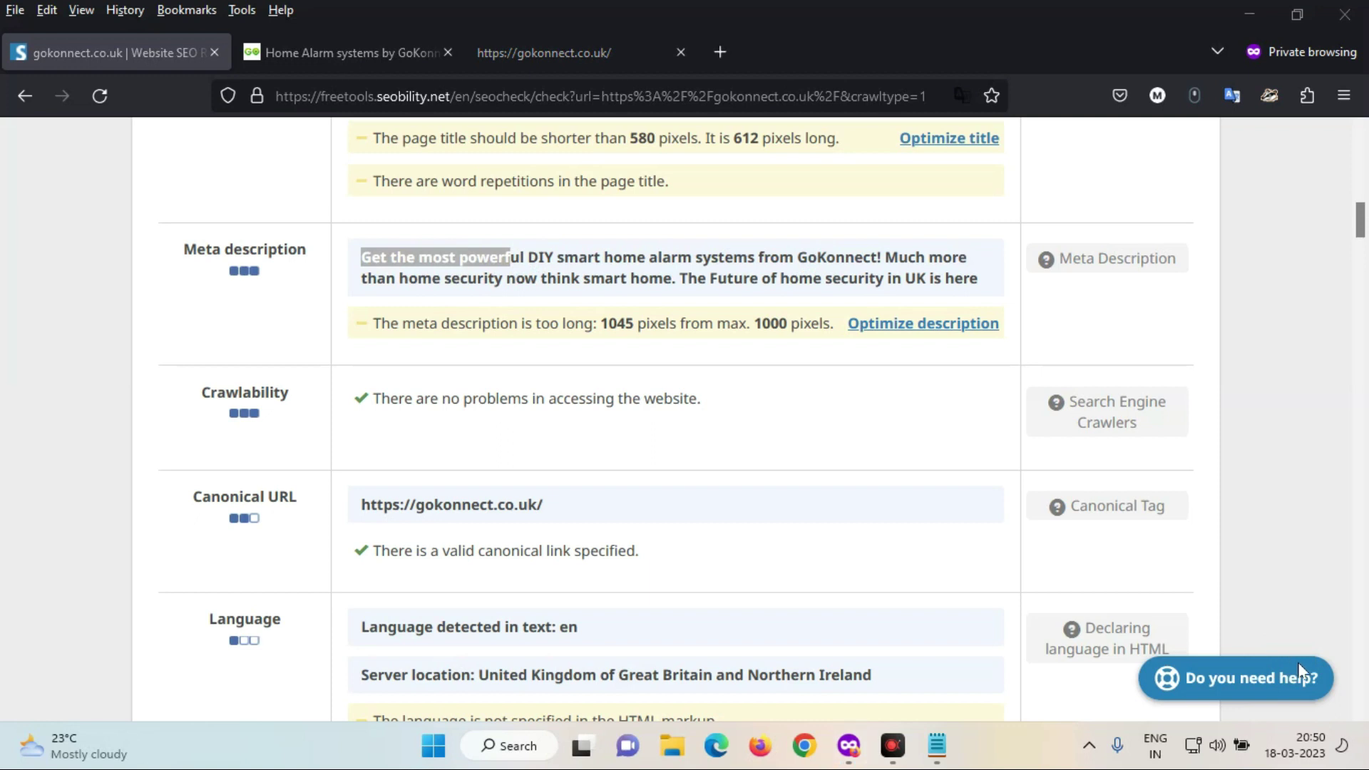
{"action": "left_click", "coordinate": [918, 667]}
{"action": "left_click", "coordinate": [498, 271]}
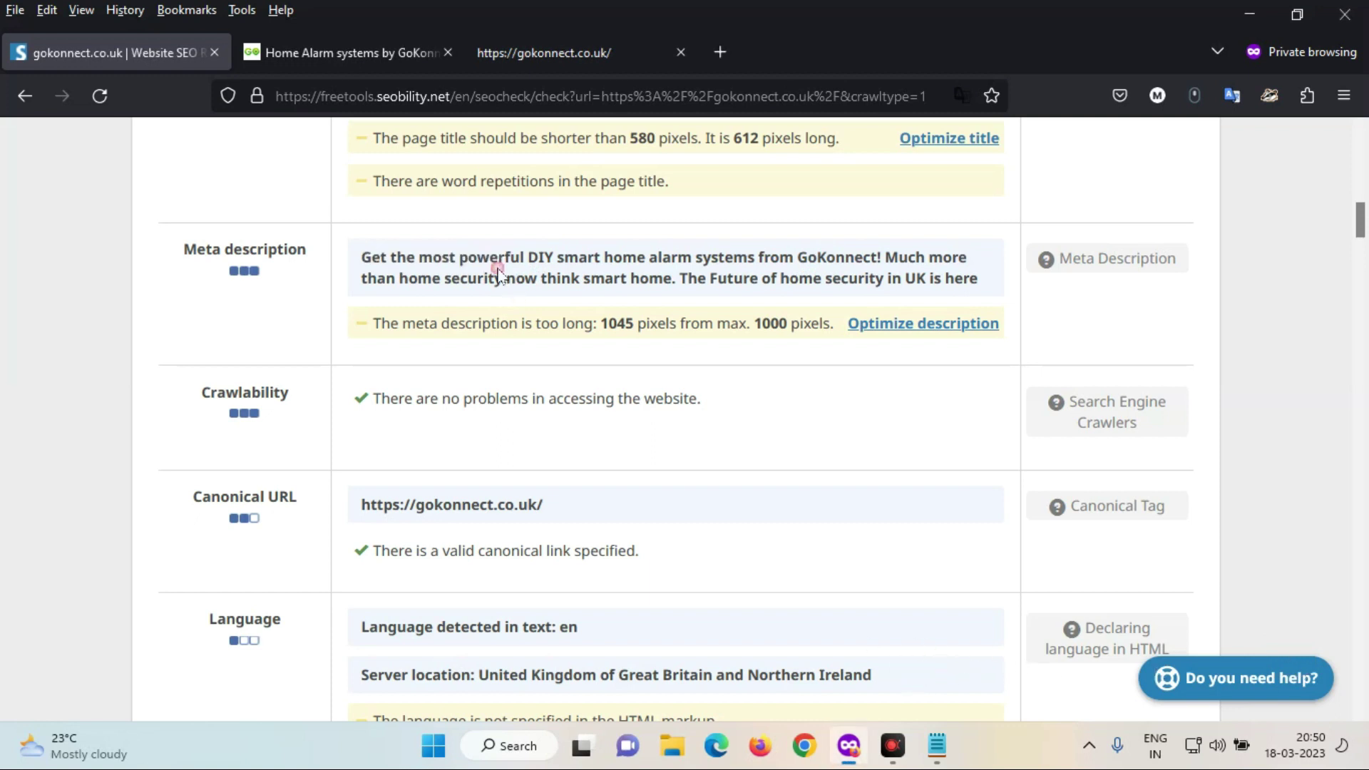
{"action": "left_click_drag", "start_coordinate": [361, 257], "coordinate": [978, 278]}
{"action": "left_click", "coordinate": [982, 279]}
{"action": "left_click_drag", "start_coordinate": [1361, 223], "coordinate": [1183, 232]}
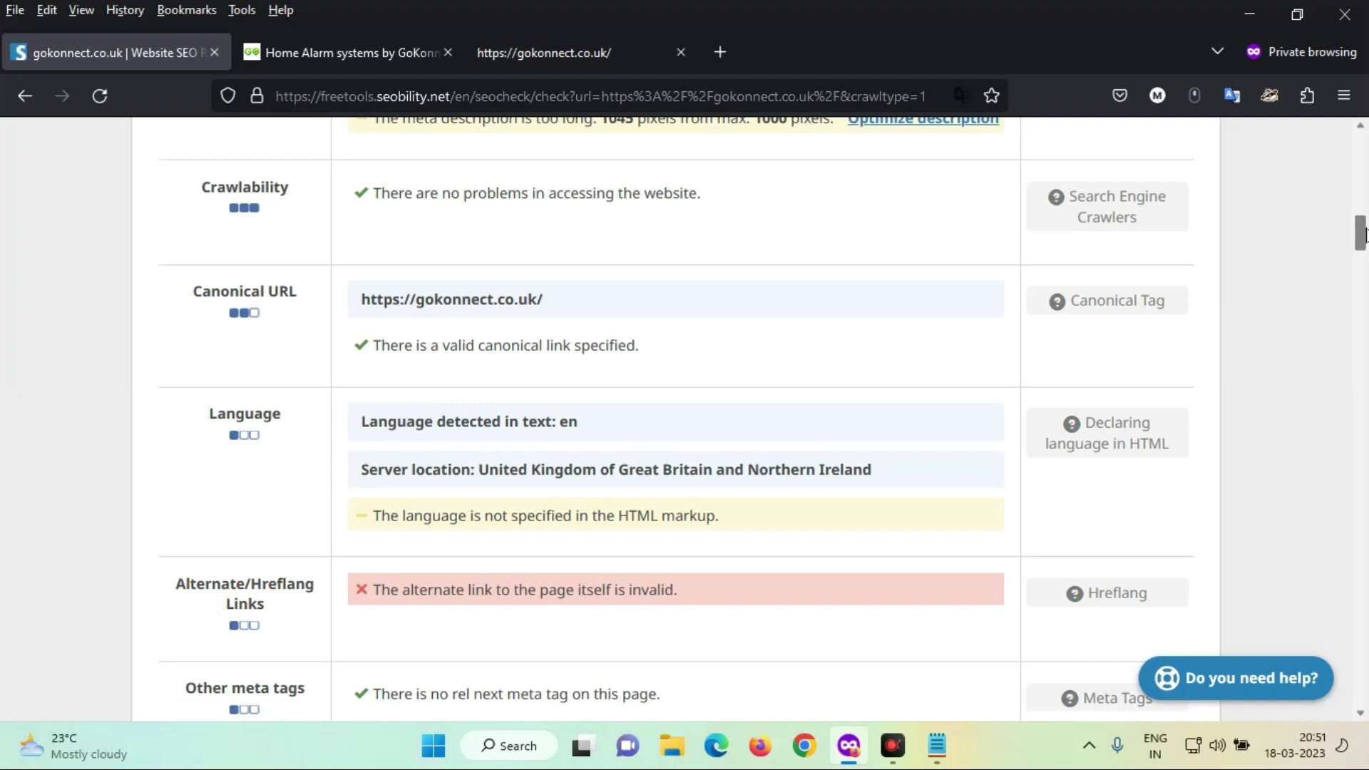
{"action": "scroll", "coordinate": [1362, 233], "scroll_direction": "up", "scroll_amount": 2}
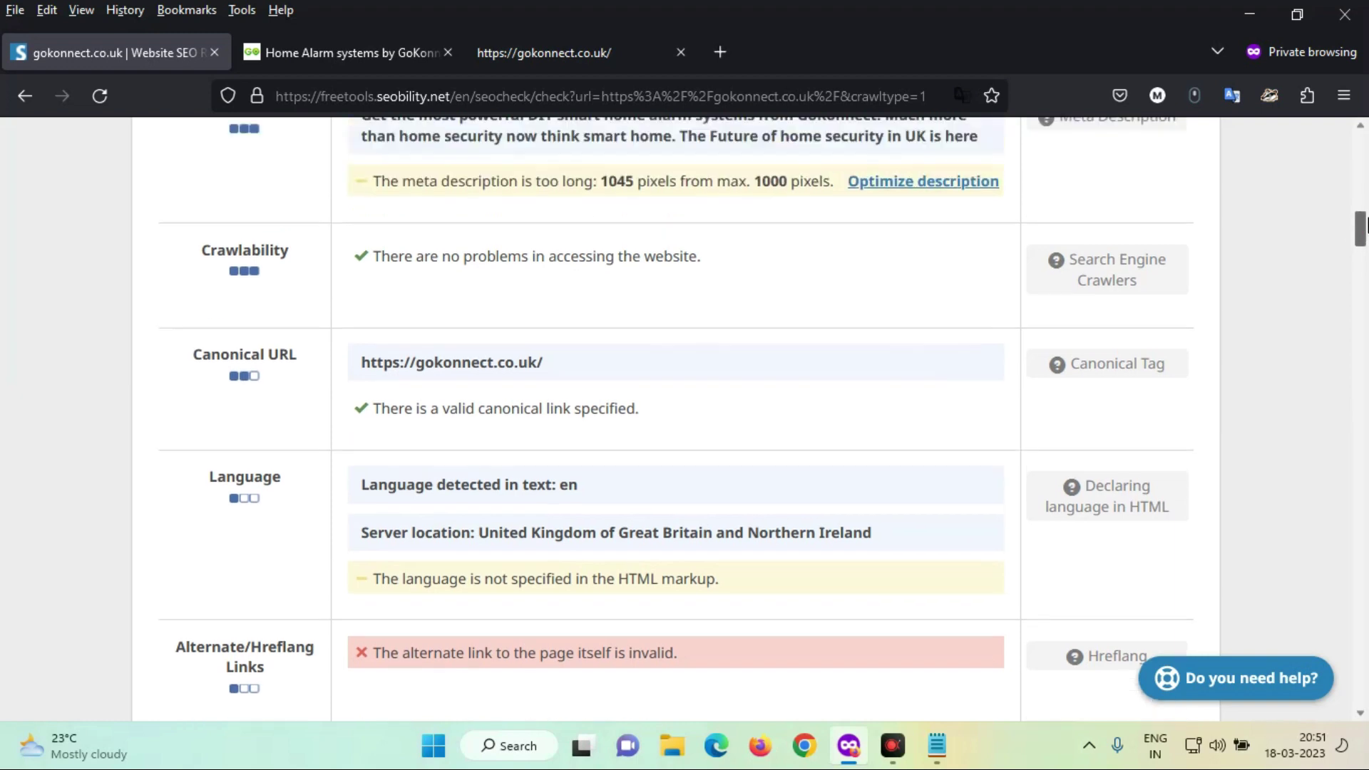
{"action": "scroll", "coordinate": [1363, 225], "scroll_direction": "up", "scroll_amount": 4}
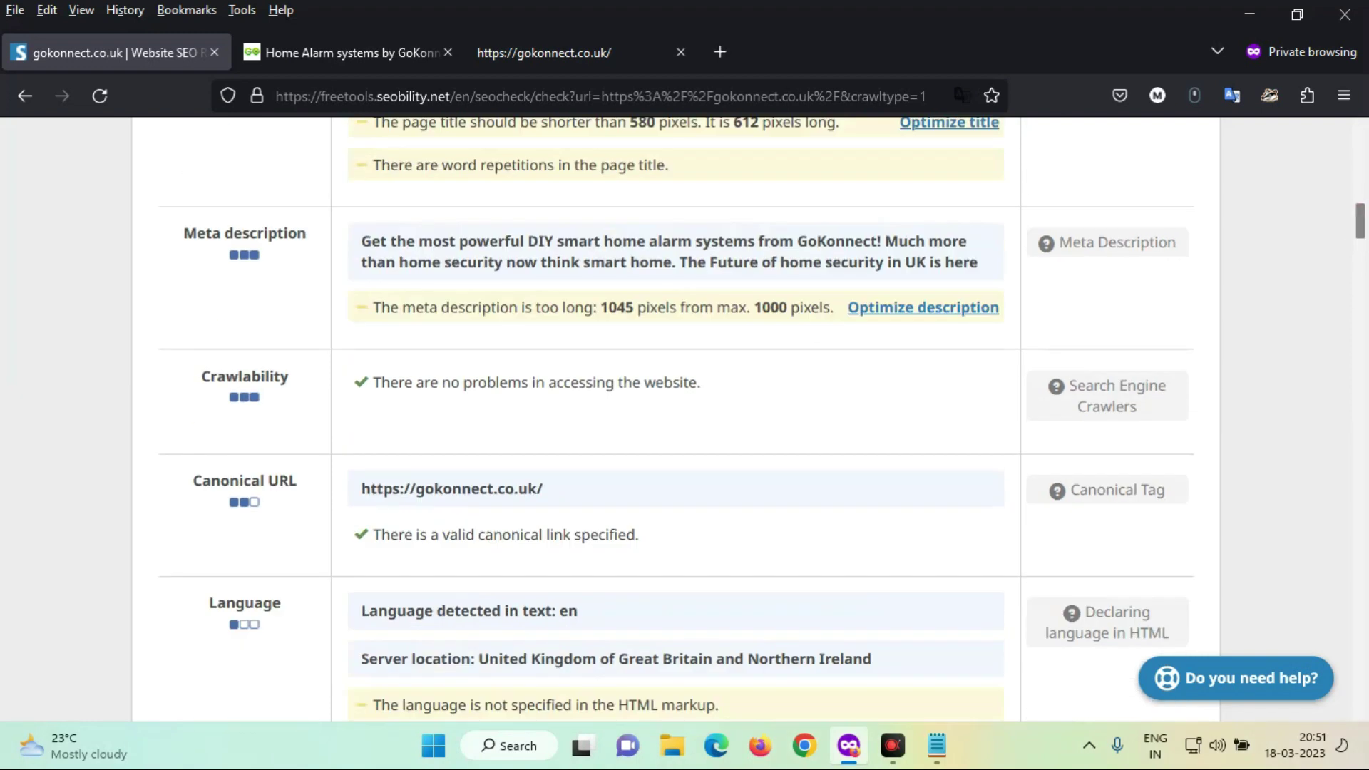
- Open gokonnect.co.uk/robots.txt in a new browser tab
{"action": "left_click", "coordinate": [720, 57]}
{"action": "left_click", "coordinate": [727, 95]}
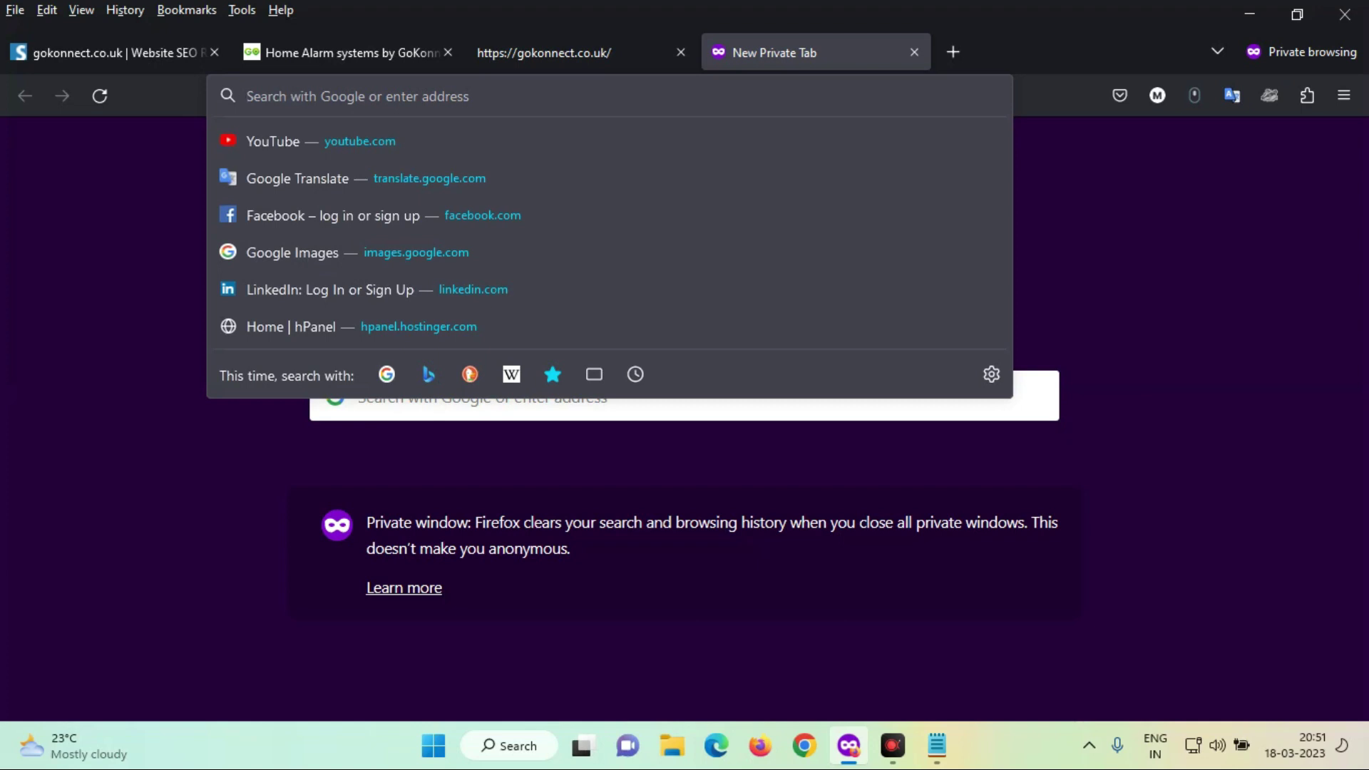
{"action": "type", "text": "go"}
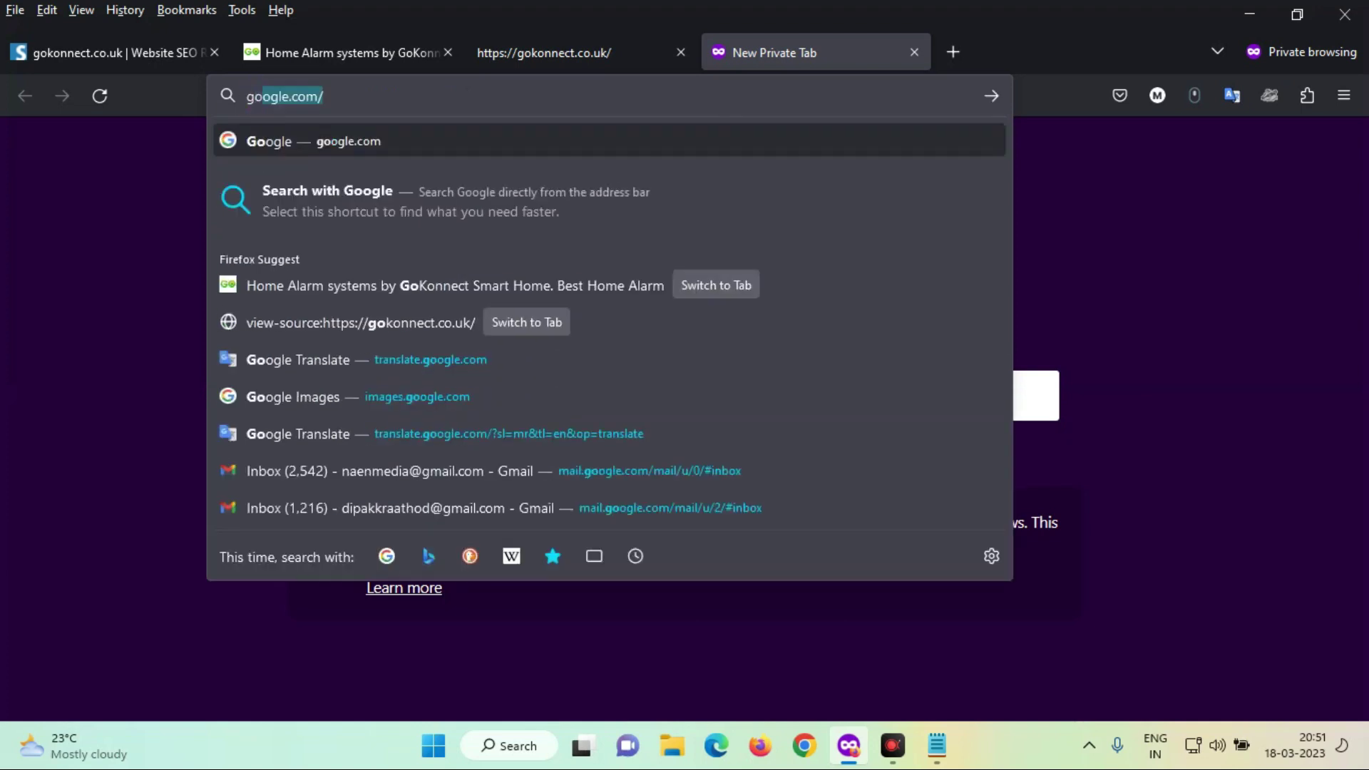
{"action": "type", "text": "konnect"}
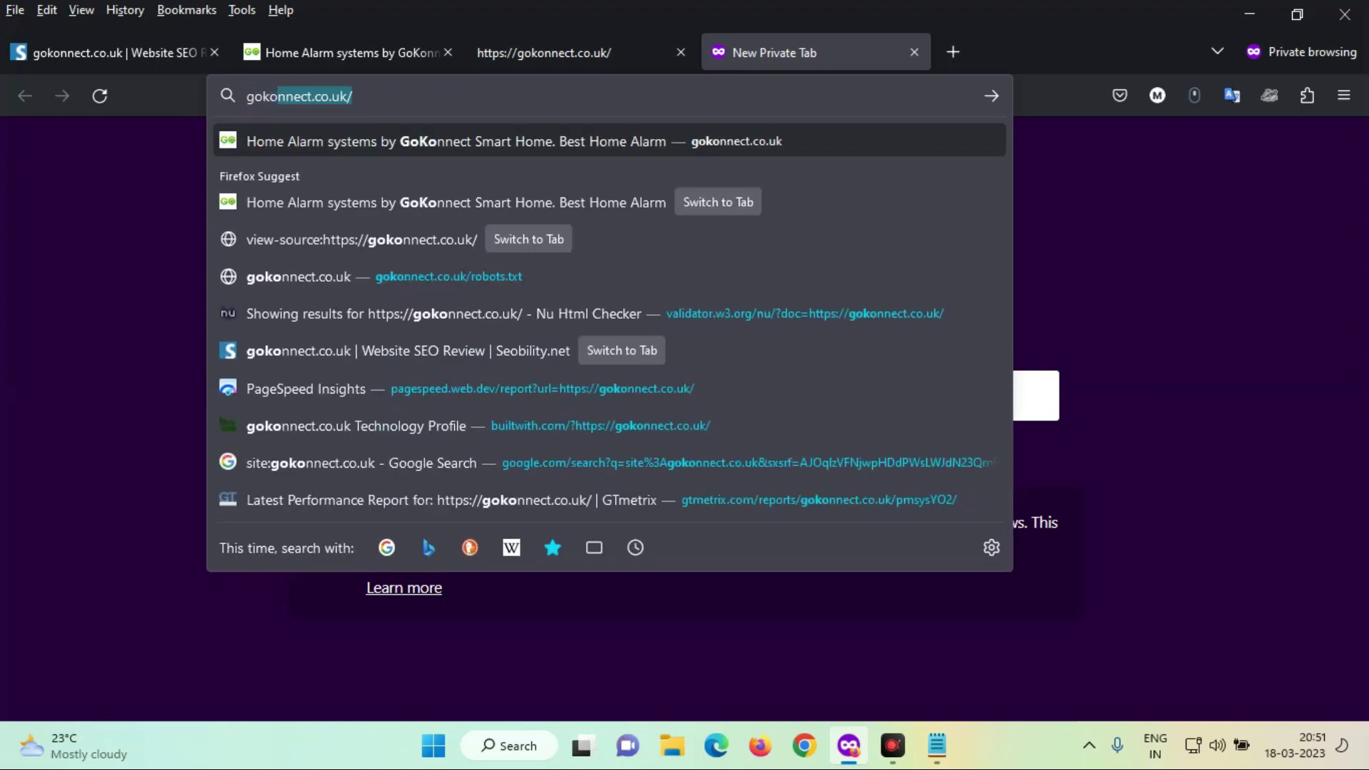
{"action": "key", "text": "Right"}
{"action": "type", "text": "robot"}
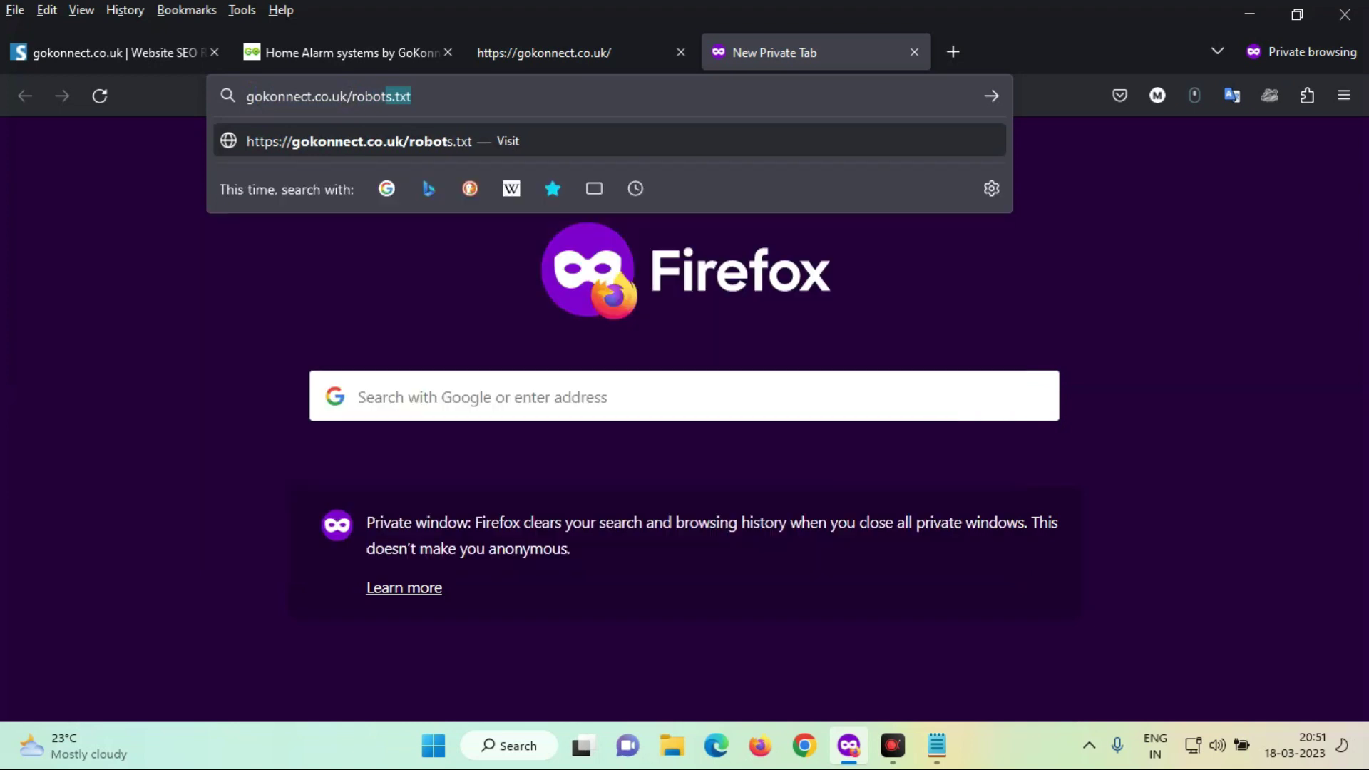
{"action": "key", "text": "Return"}
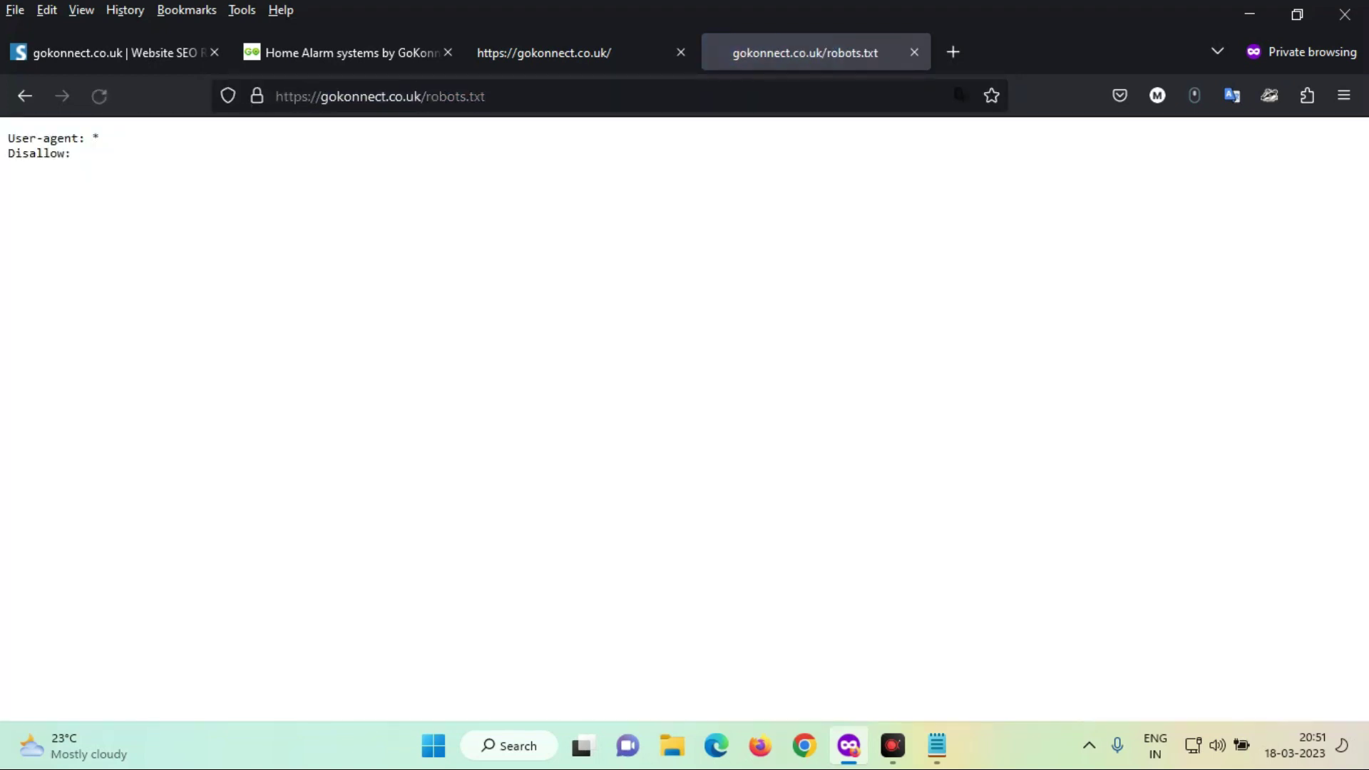
- Examine the robots.txt address and the file's User-agent and Disallow lines
{"action": "left_click", "coordinate": [485, 96]}
{"action": "left_click_drag", "start_coordinate": [497, 102], "coordinate": [274, 98]}
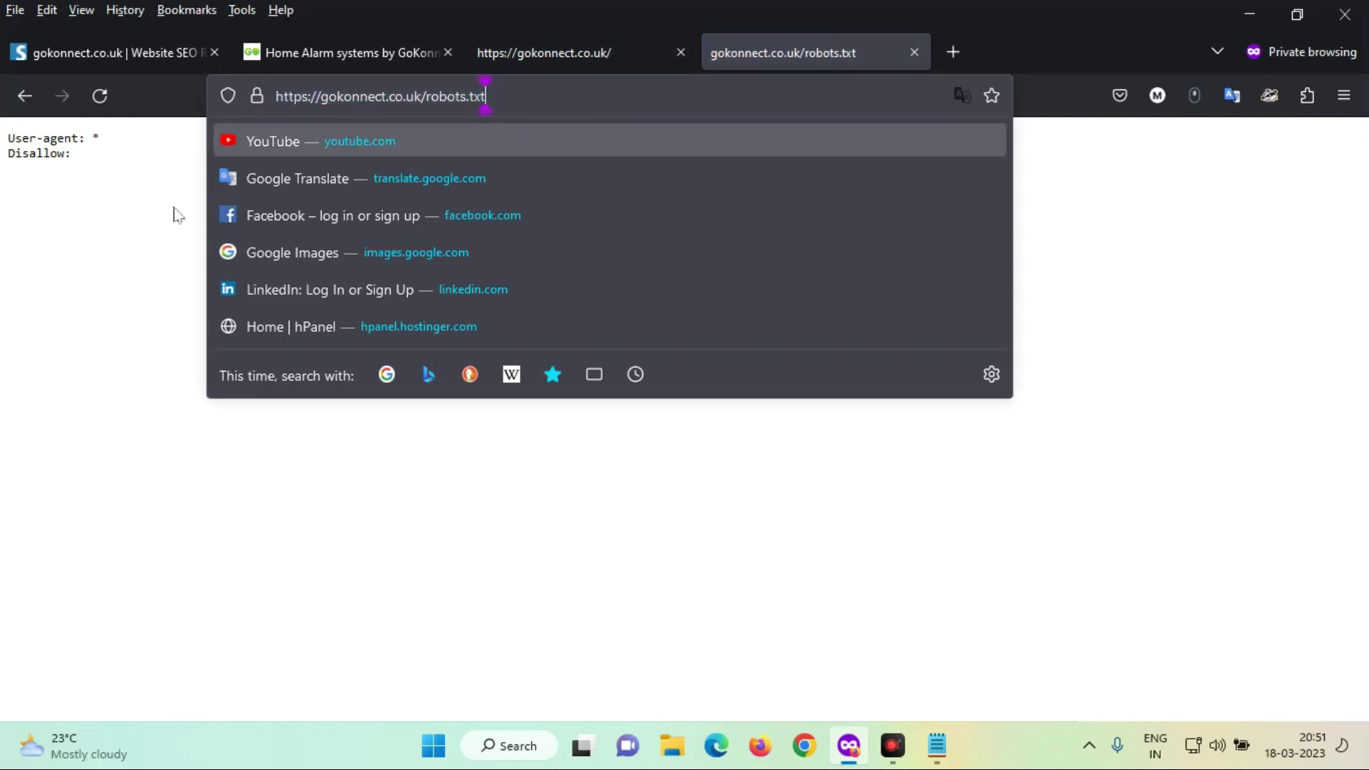
{"action": "left_click", "coordinate": [143, 208]}
{"action": "left_click_drag", "start_coordinate": [9, 136], "coordinate": [150, 165]}
{"action": "left_click", "coordinate": [458, 208]}
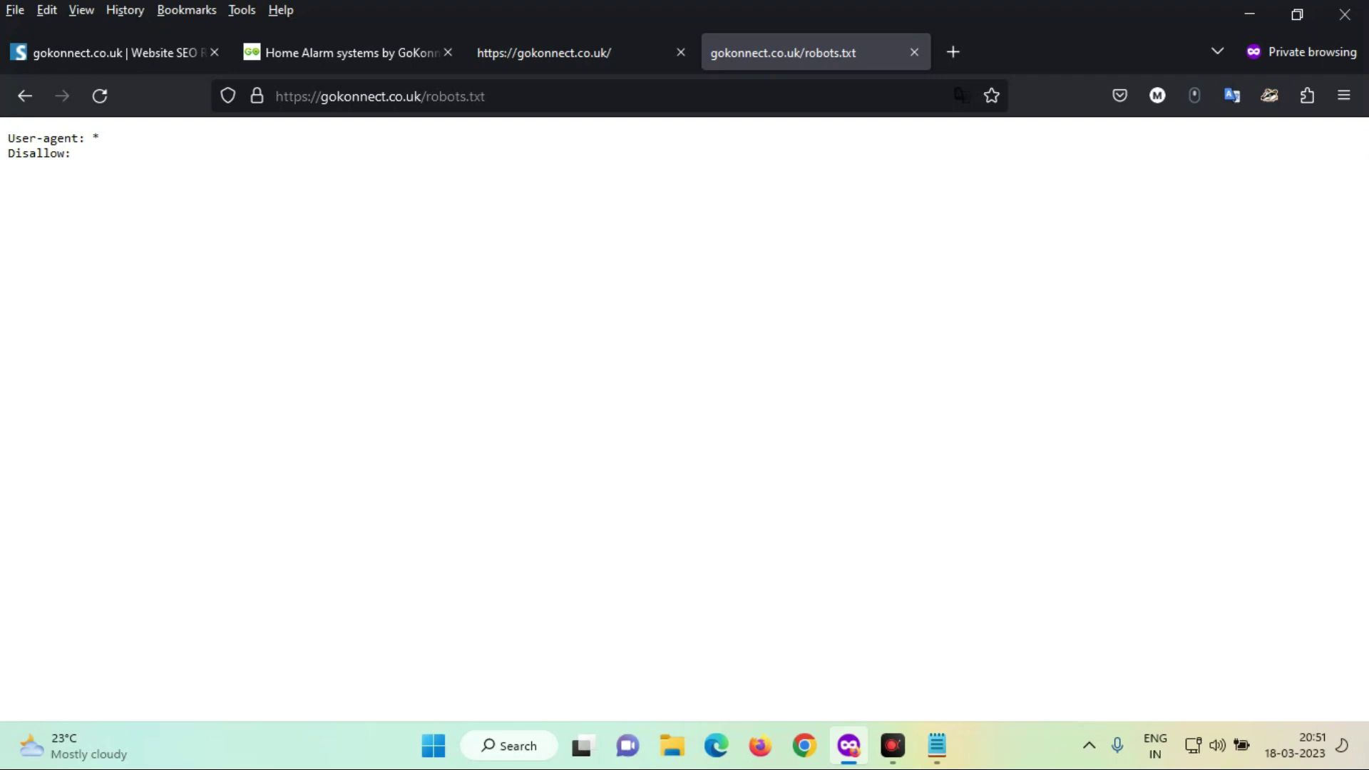
{"action": "left_click_drag", "start_coordinate": [9, 138], "coordinate": [143, 164]}
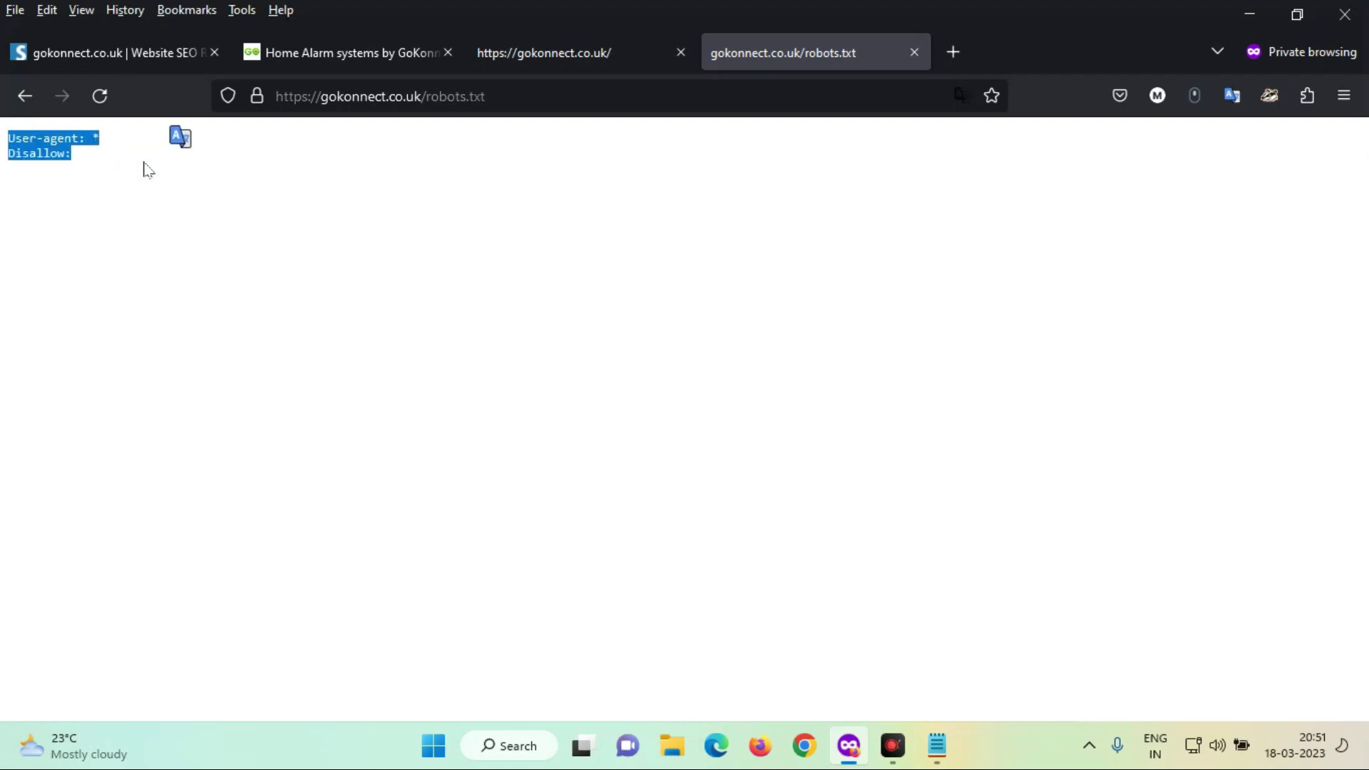
{"action": "left_click", "coordinate": [278, 267]}
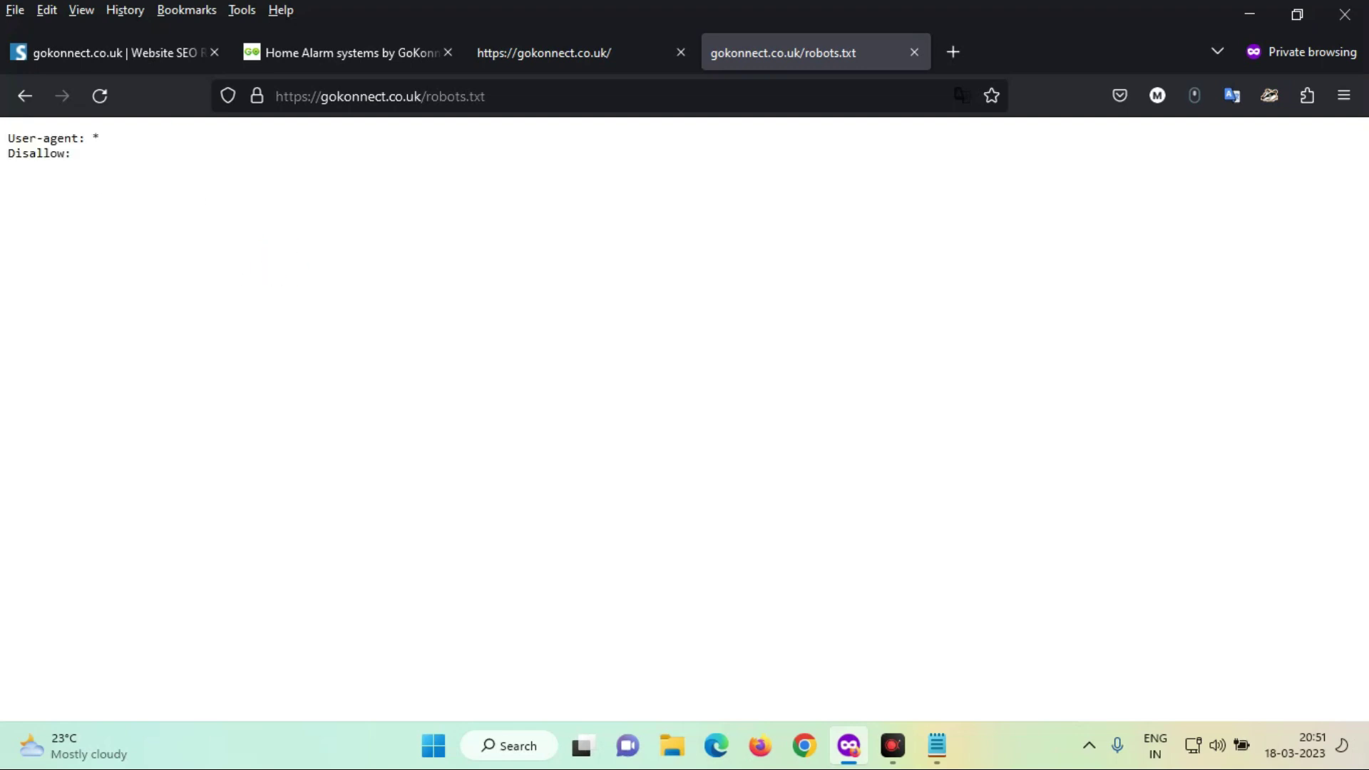
{"action": "left_click_drag", "start_coordinate": [8, 146], "coordinate": [125, 159]}
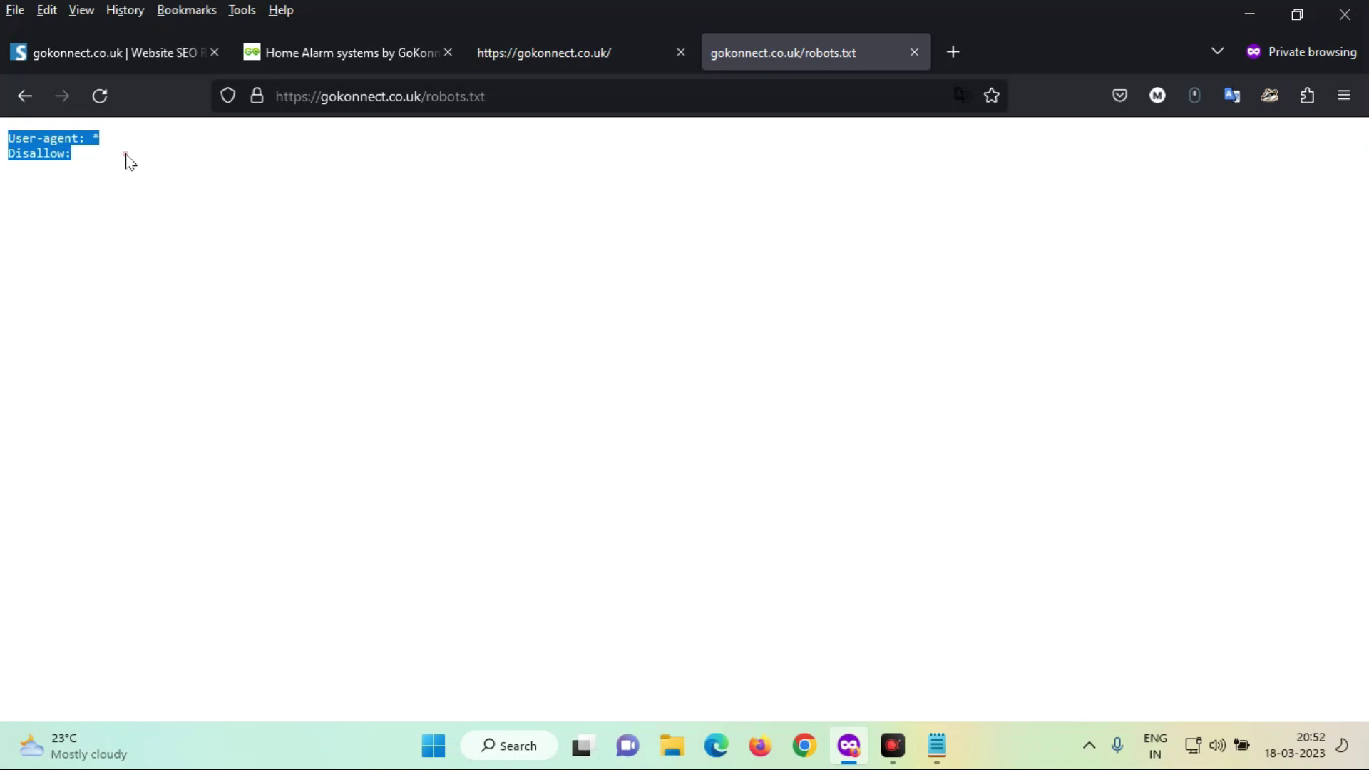
{"action": "left_click", "coordinate": [92, 160]}
{"action": "left_click_drag", "start_coordinate": [8, 139], "coordinate": [116, 150]}
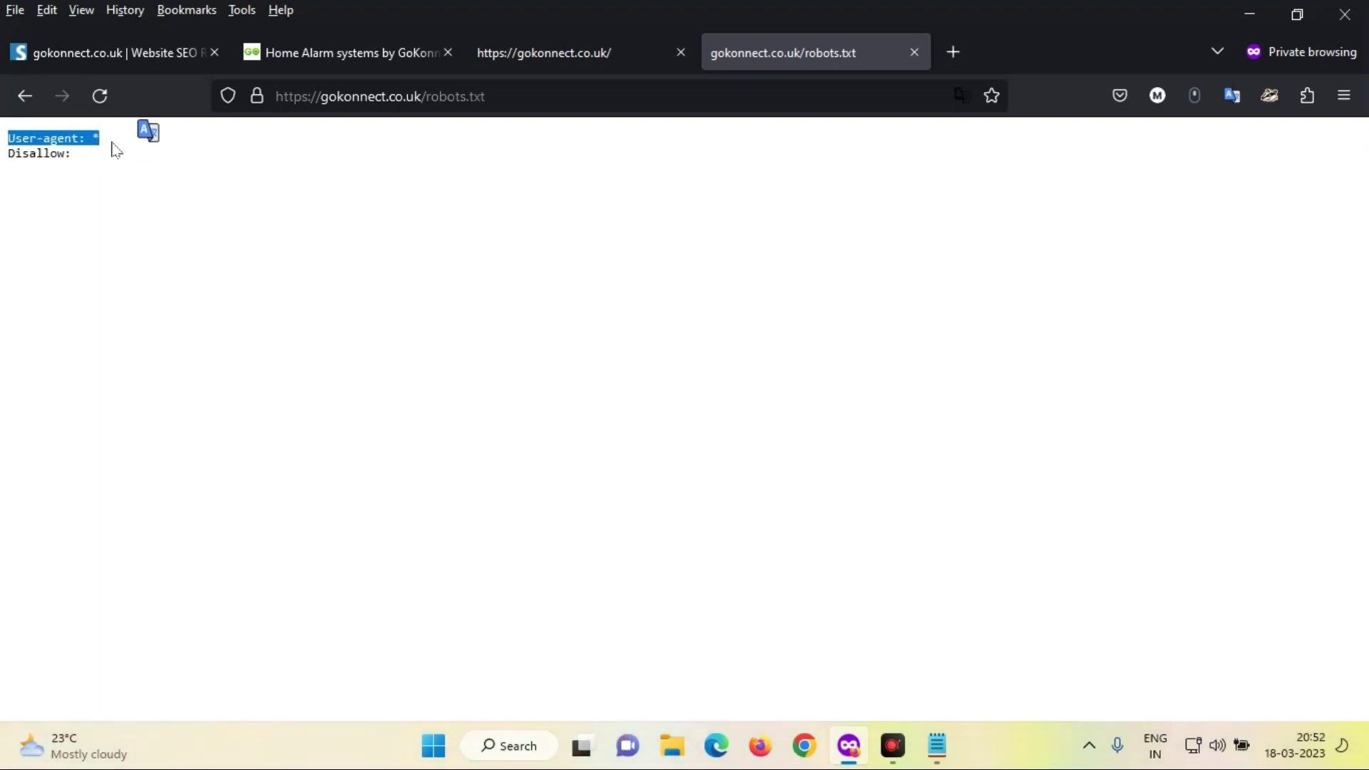
- Review the Disallow line in robots.txt and the file's full address once more
{"action": "left_click", "coordinate": [118, 148]}
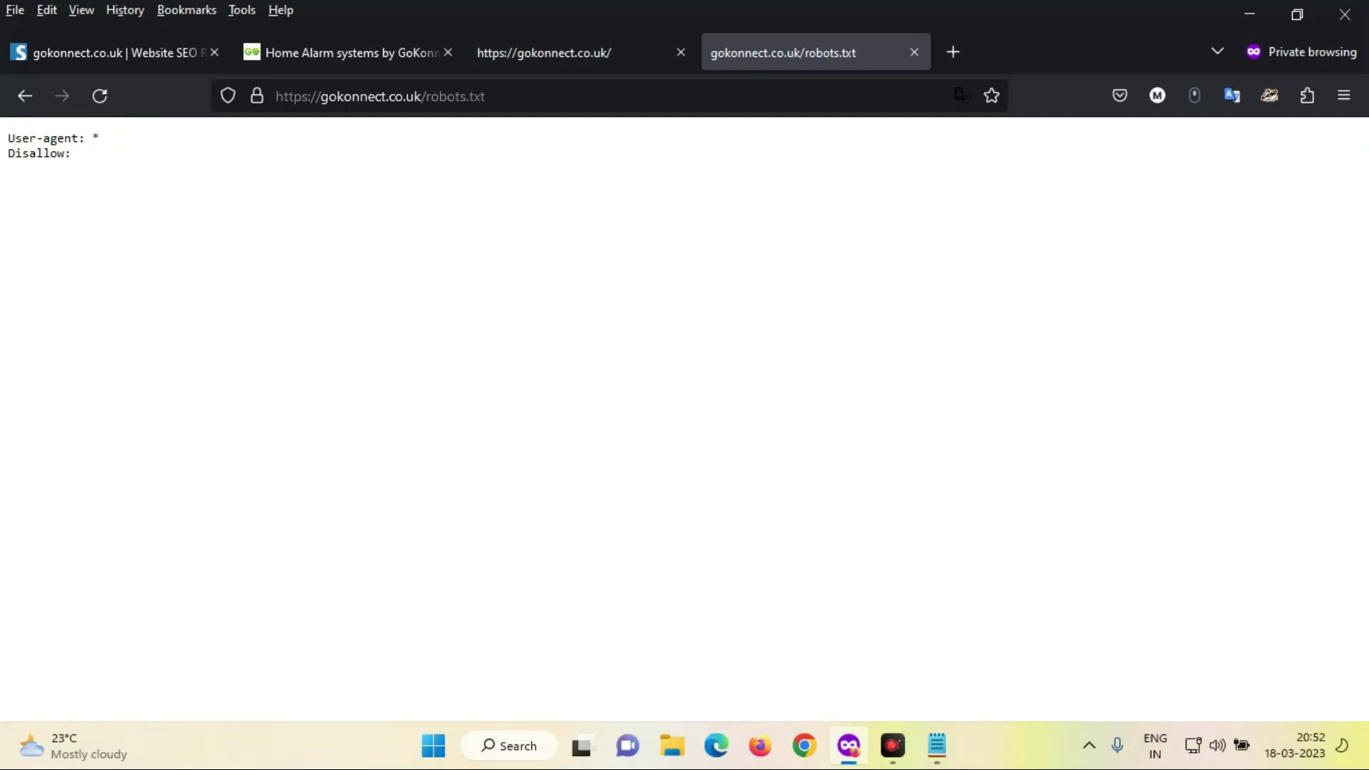
{"action": "triple_click", "coordinate": [131, 159]}
{"action": "left_click", "coordinate": [131, 158]}
{"action": "left_click", "coordinate": [681, 98]}
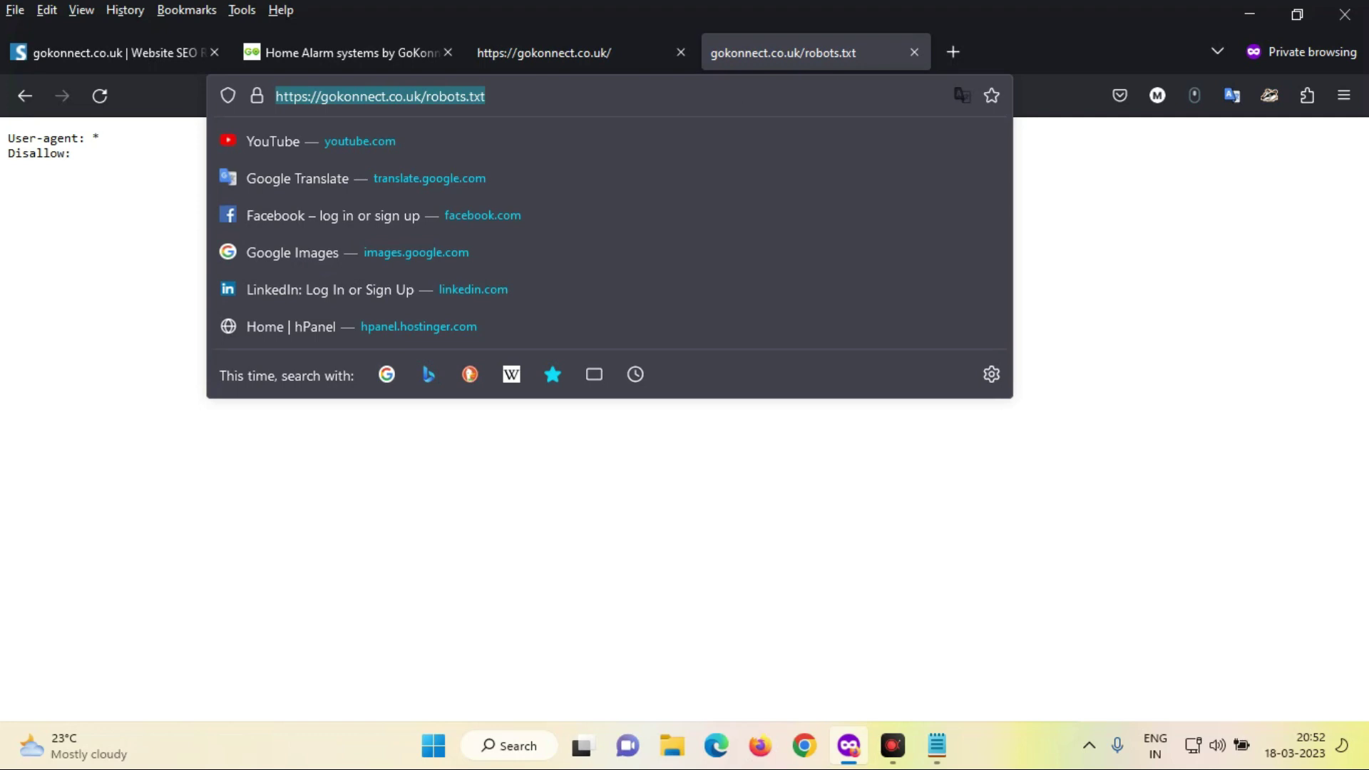
- Return to the Seobility report and examine the crawlability and canonical URL entries
{"action": "left_click", "coordinate": [613, 58]}
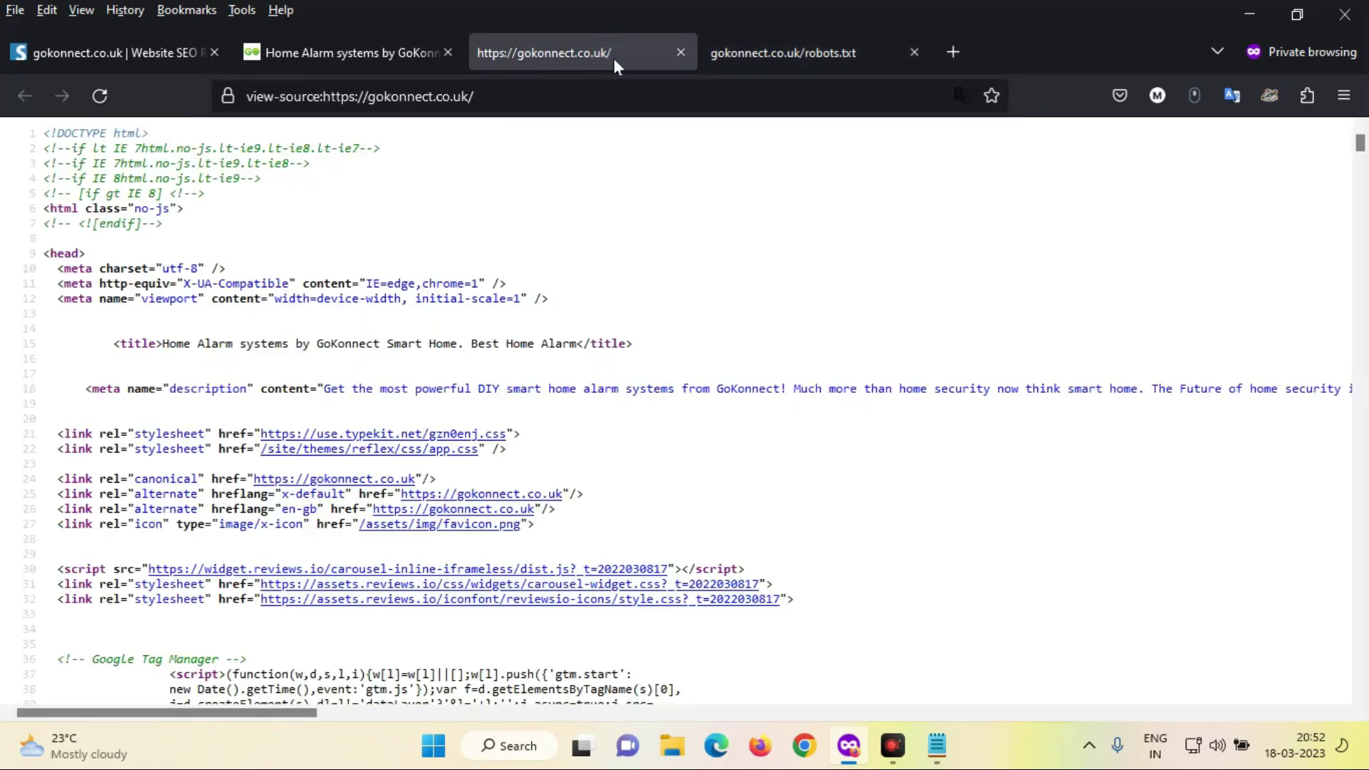
{"action": "left_click", "coordinate": [105, 64]}
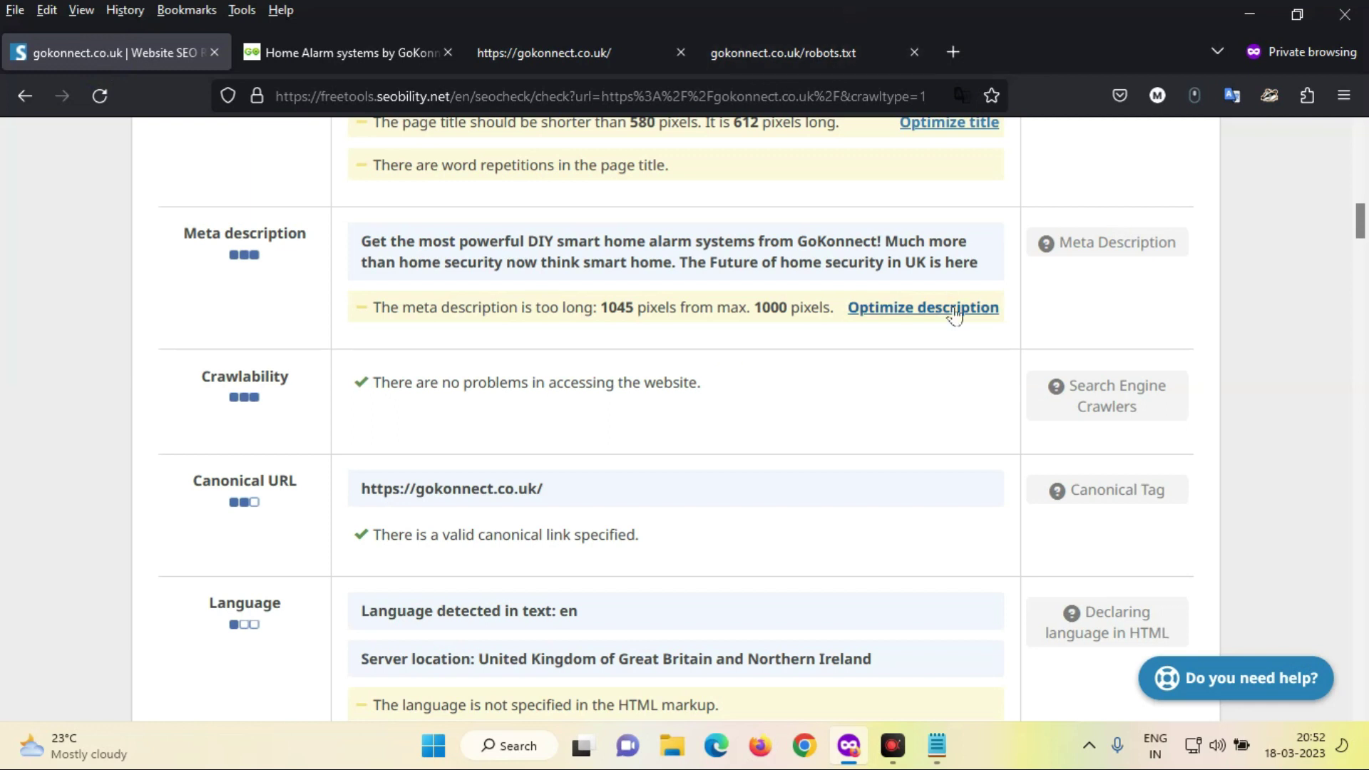
{"action": "left_click_drag", "start_coordinate": [1362, 221], "coordinate": [1361, 236]}
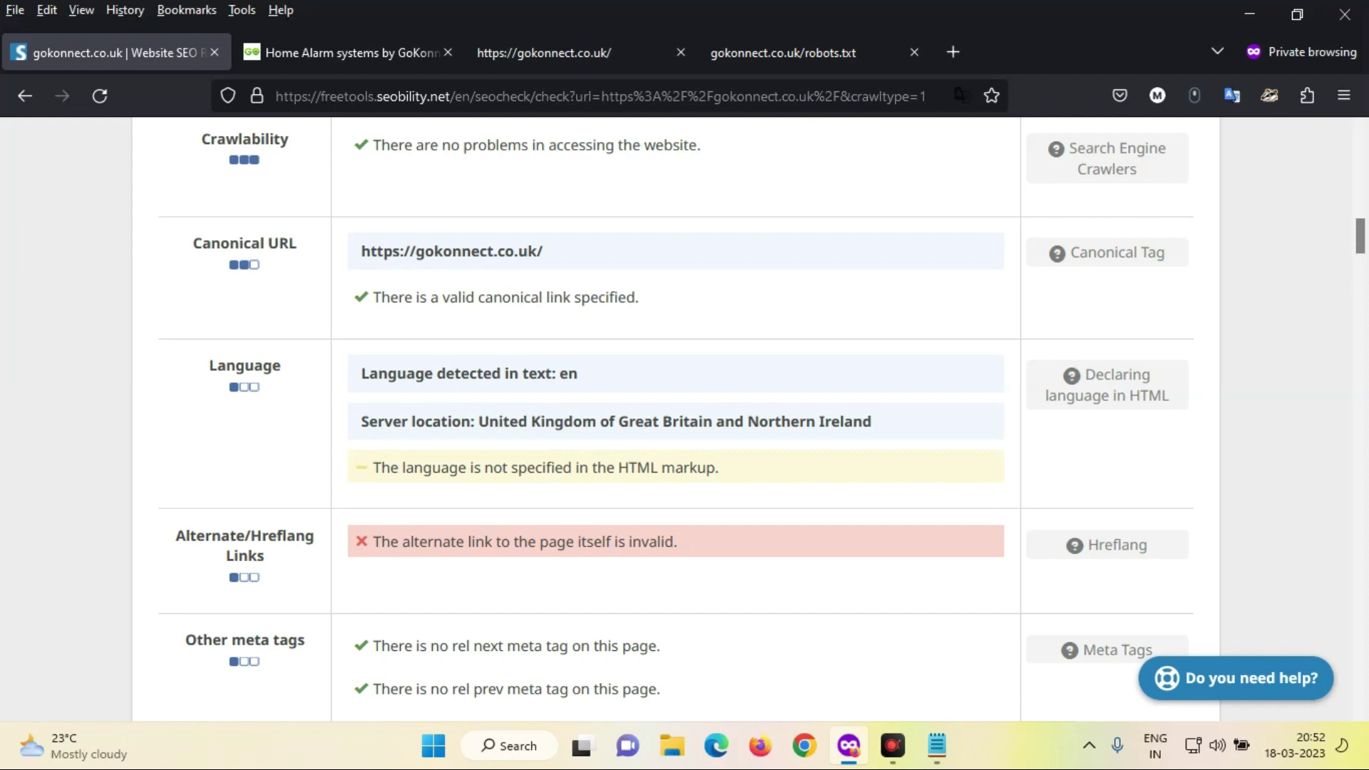
{"action": "left_click_drag", "start_coordinate": [361, 251], "coordinate": [562, 252]}
{"action": "left_click", "coordinate": [673, 250]}
{"action": "key", "text": "super+r"}
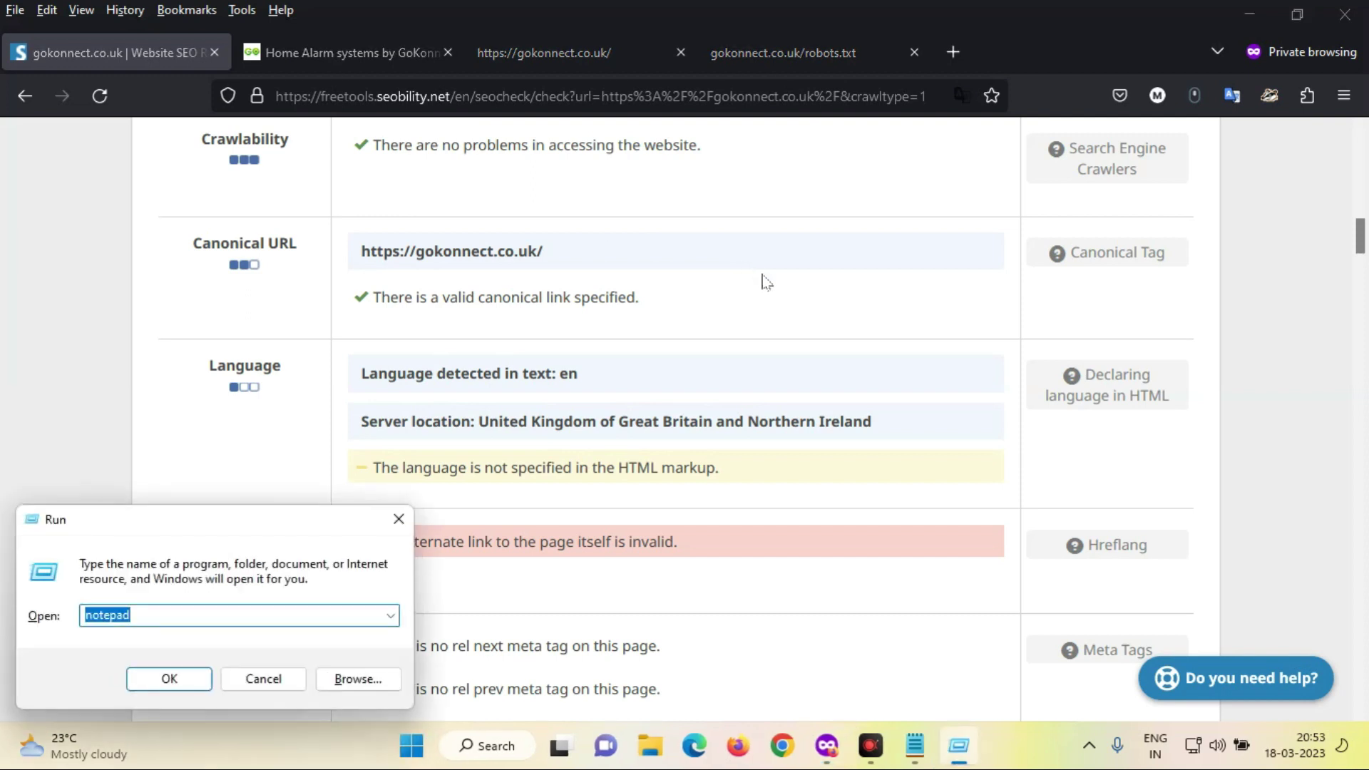
{"action": "type", "text": "www."}
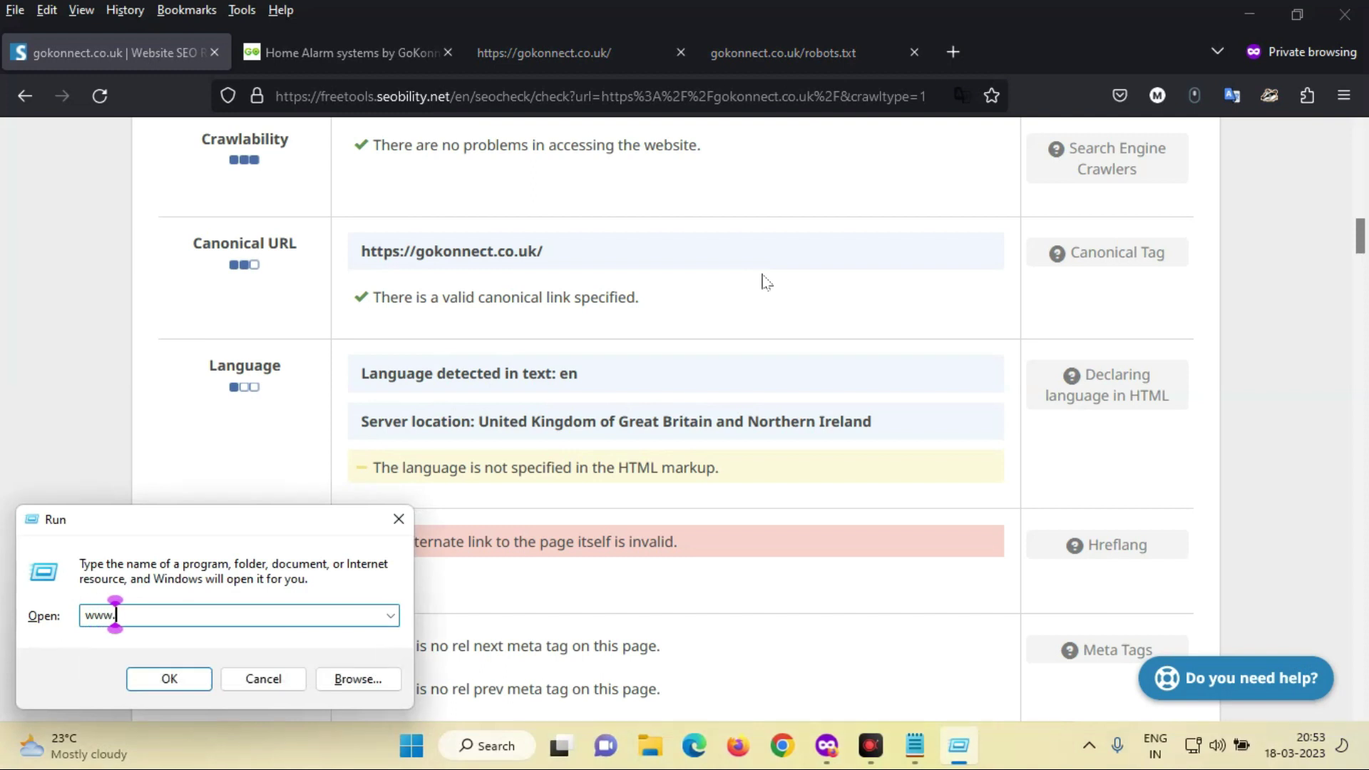
{"action": "type", "text": "gokonnect"}
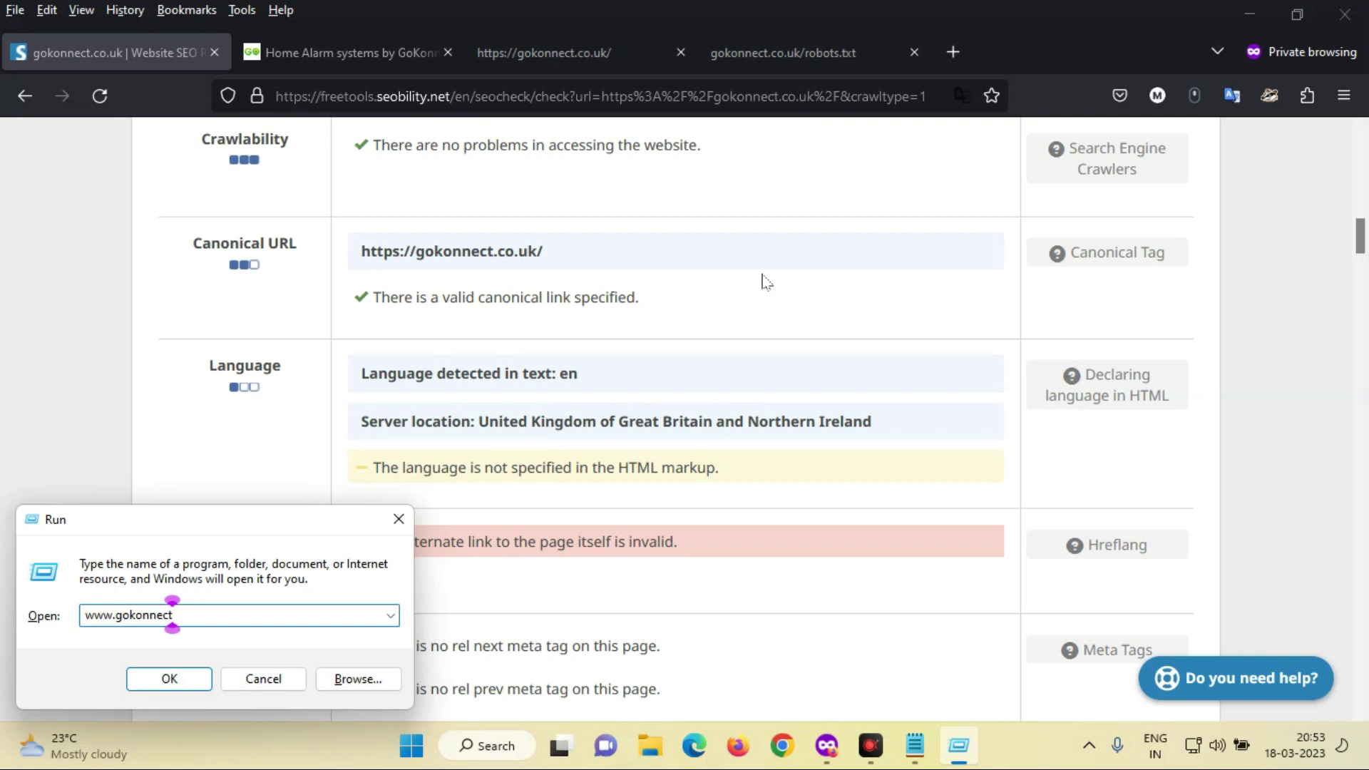
{"action": "type", "text": ".co.uk"}
{"action": "key", "text": "ctrl+a"}
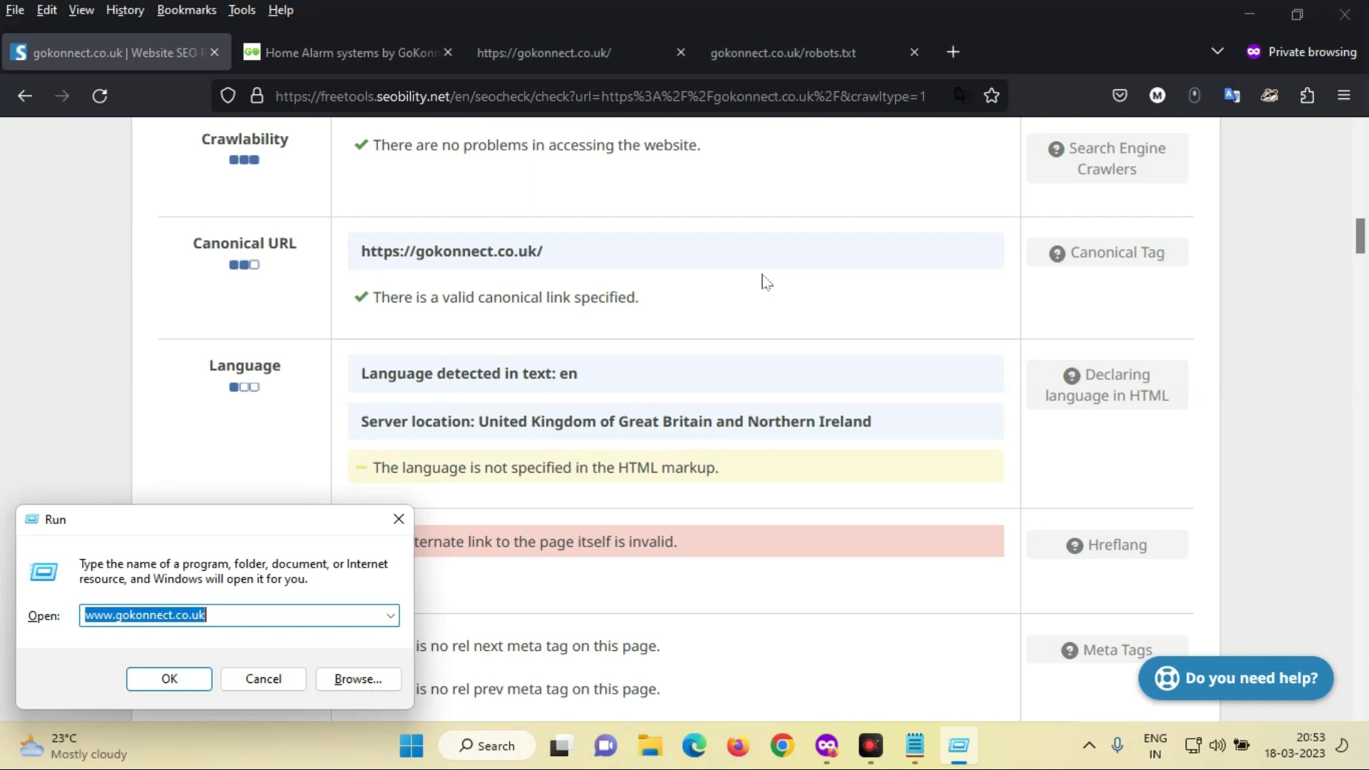
{"action": "left_click", "coordinate": [395, 521]}
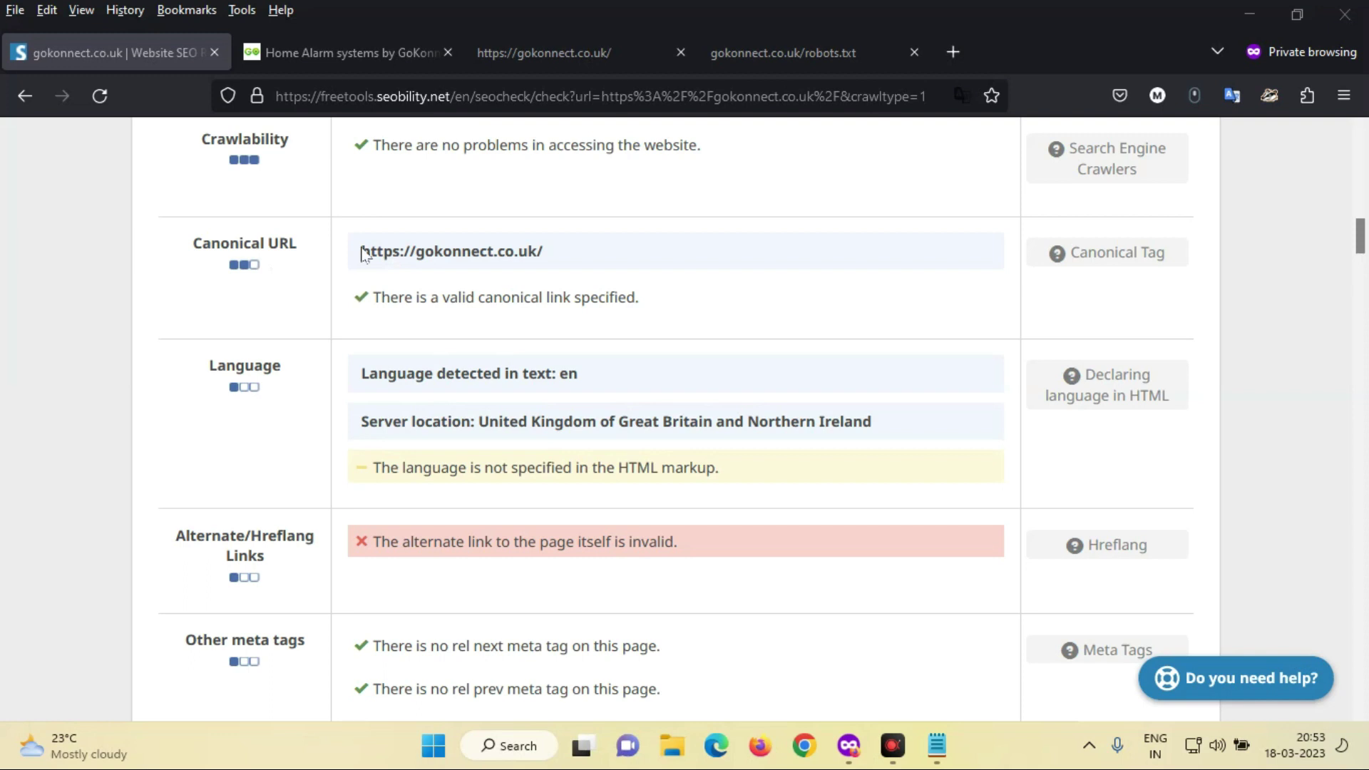
- Examine the exact https address given as the site's canonical URL
{"action": "left_click_drag", "start_coordinate": [361, 251], "coordinate": [608, 269]}
{"action": "left_click", "coordinate": [614, 273]}
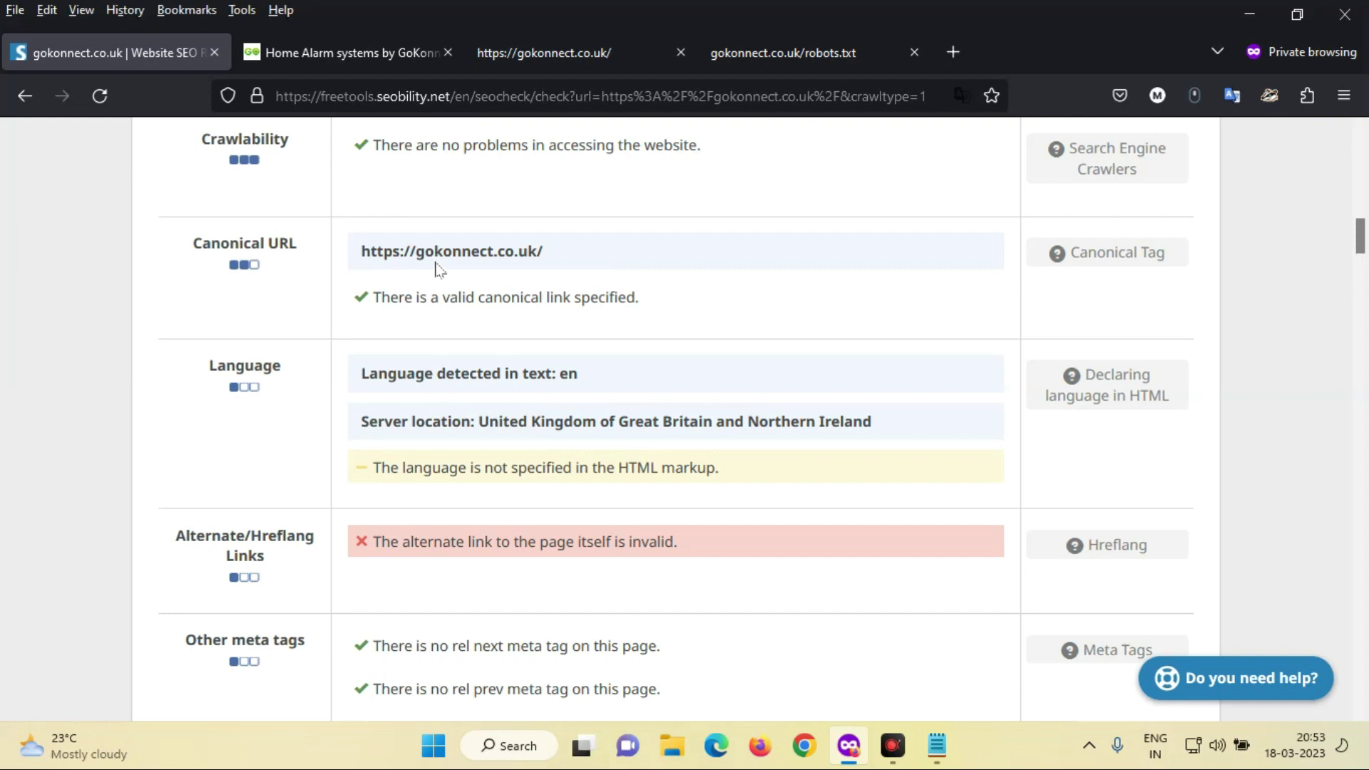
{"action": "left_click_drag", "start_coordinate": [361, 251], "coordinate": [570, 246]}
{"action": "left_click", "coordinate": [569, 245]}
- Examine the report's Language entry, especially the remark about the HTML markup
{"action": "left_click_drag", "start_coordinate": [1364, 233], "coordinate": [1363, 239]}
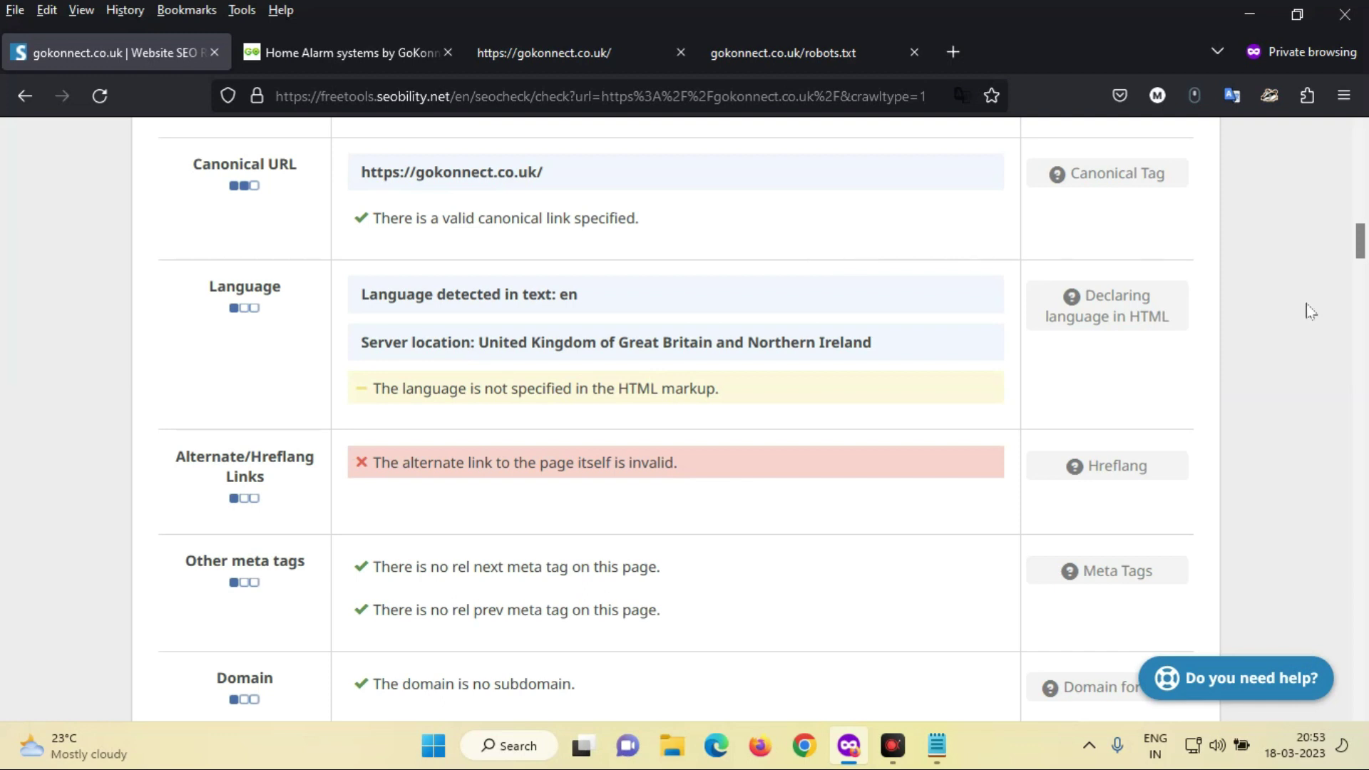
{"action": "scroll", "coordinate": [1363, 246], "scroll_direction": "down", "scroll_amount": 1}
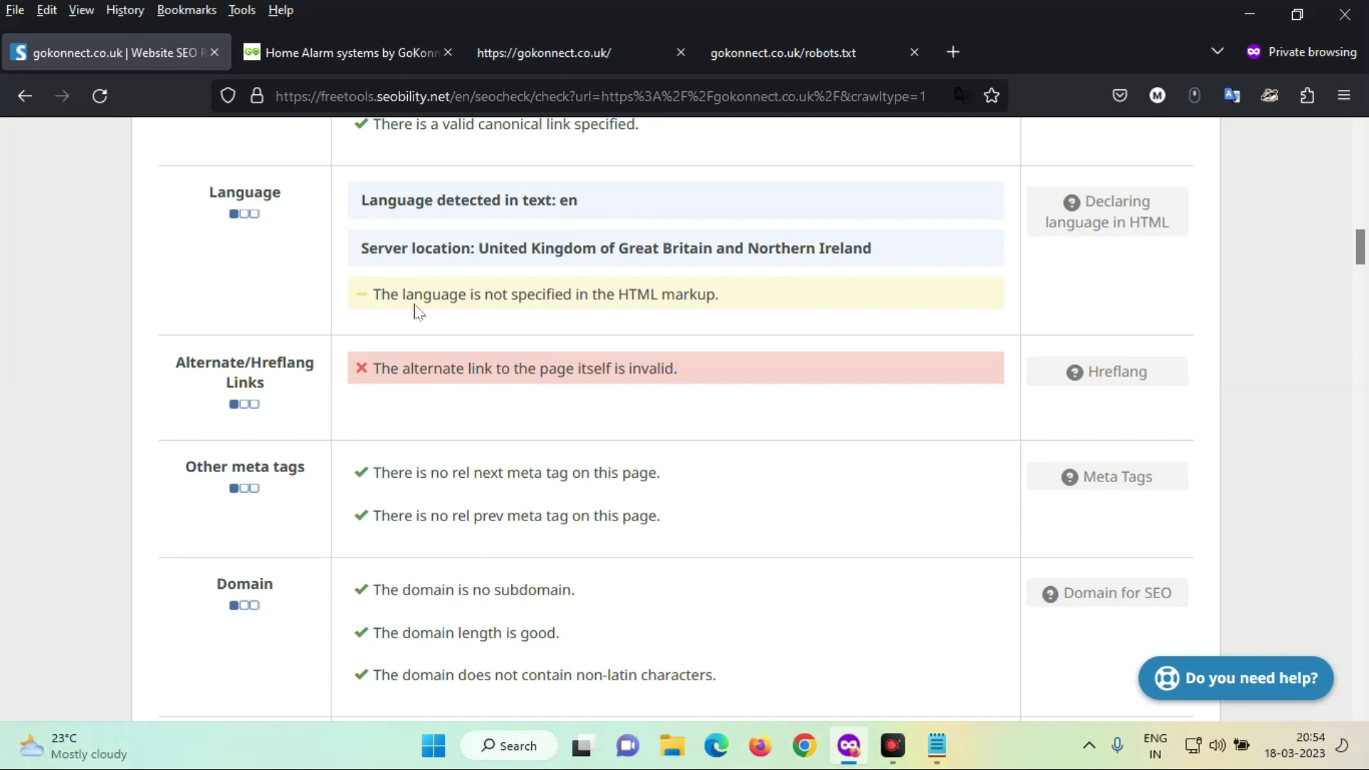
{"action": "left_click_drag", "start_coordinate": [400, 294], "coordinate": [740, 300]}
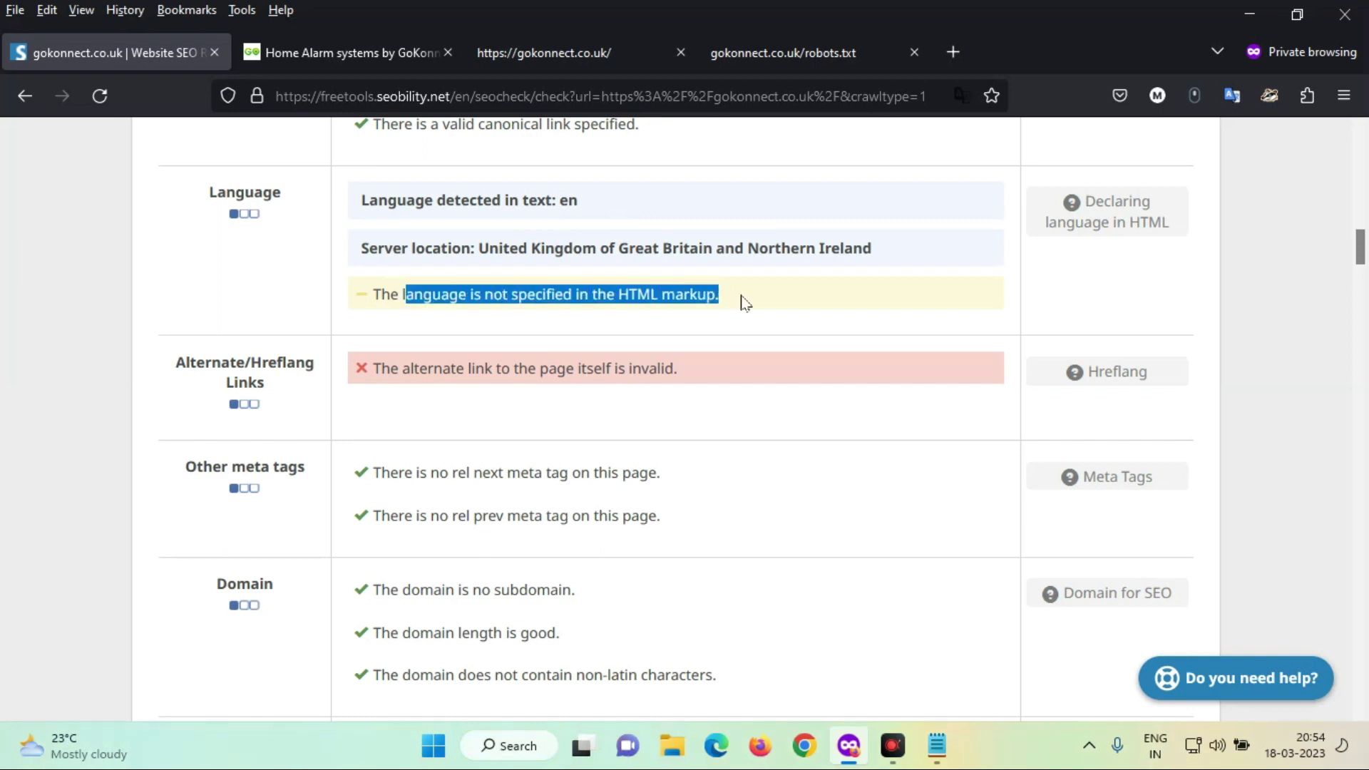
{"action": "left_click", "coordinate": [780, 269]}
{"action": "left_click_drag", "start_coordinate": [372, 294], "coordinate": [740, 287]}
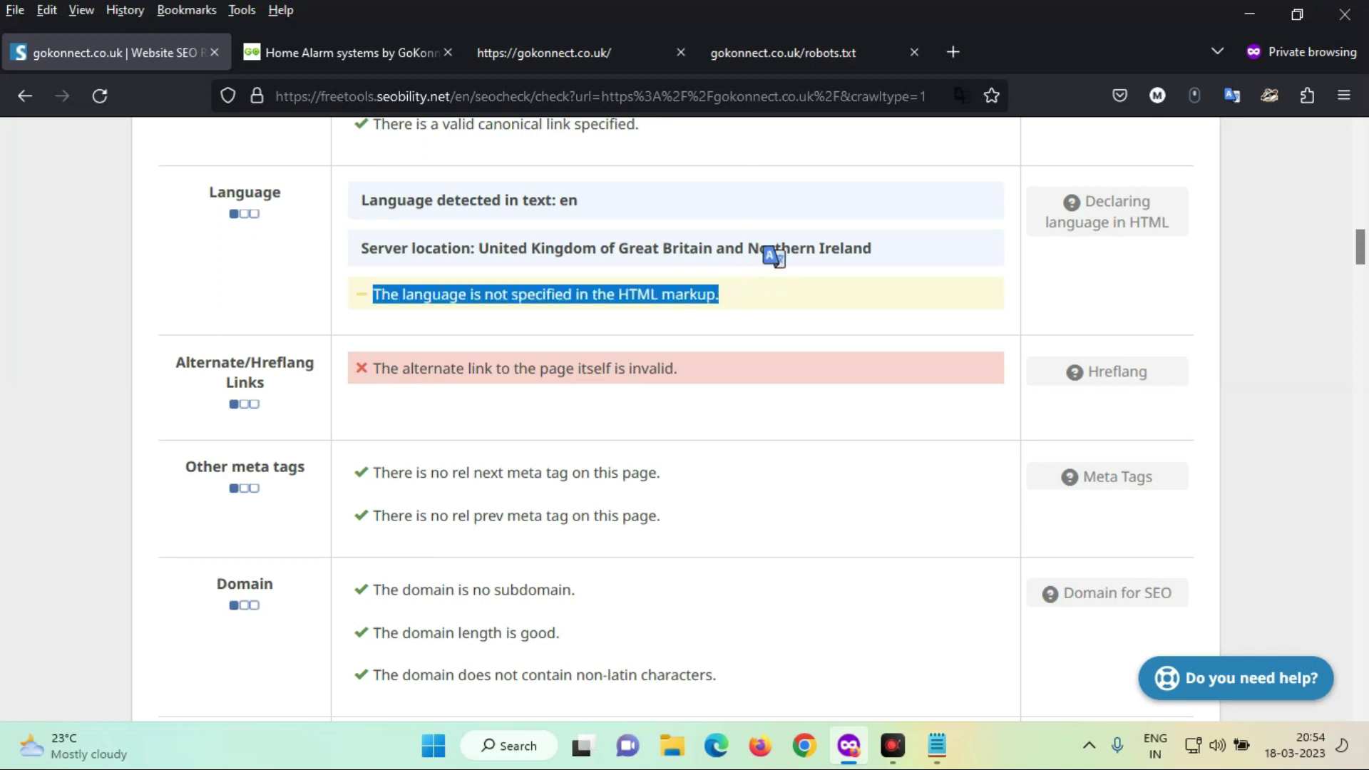
- Check the opening lines of the homepage's source code, from the doctype to the html tag, for a language declaration
{"action": "left_click", "coordinate": [529, 57]}
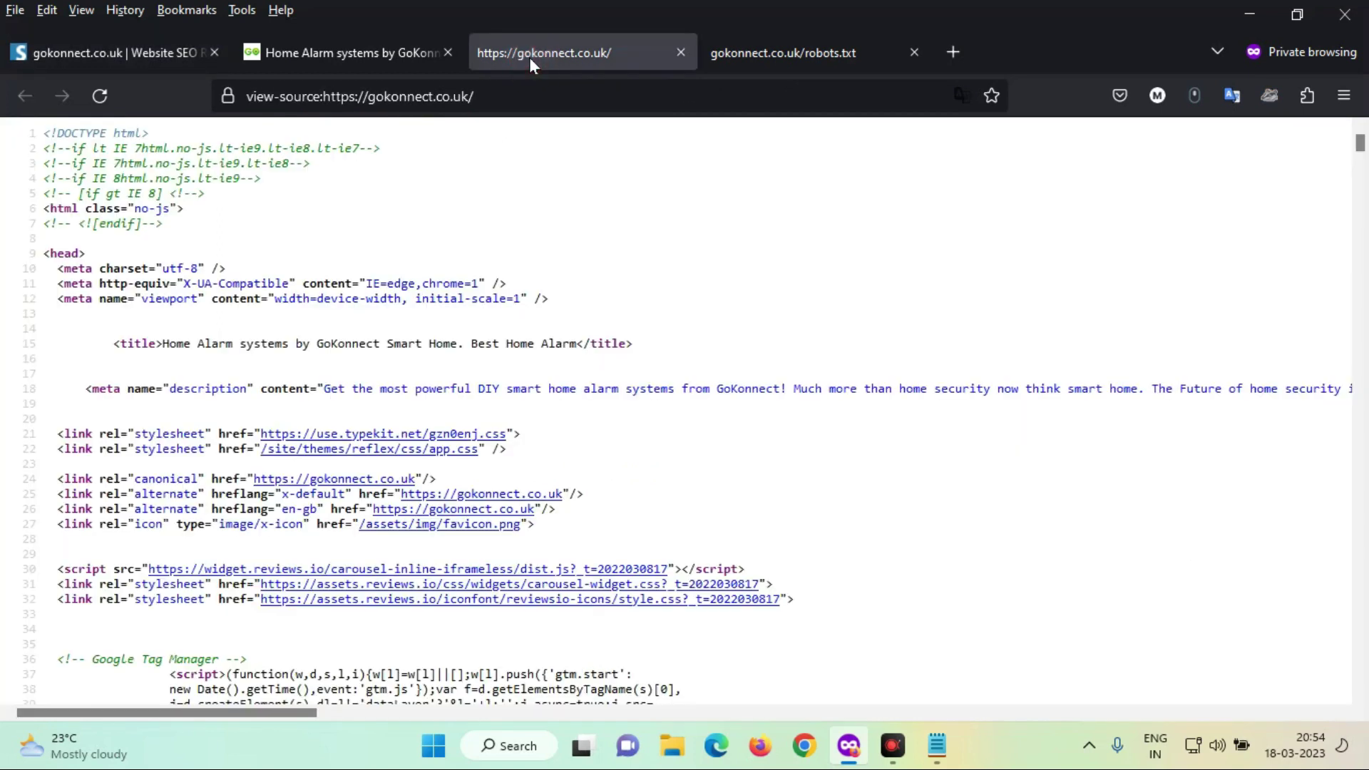
{"action": "left_click", "coordinate": [296, 186]}
{"action": "left_click_drag", "start_coordinate": [43, 135], "coordinate": [420, 236]}
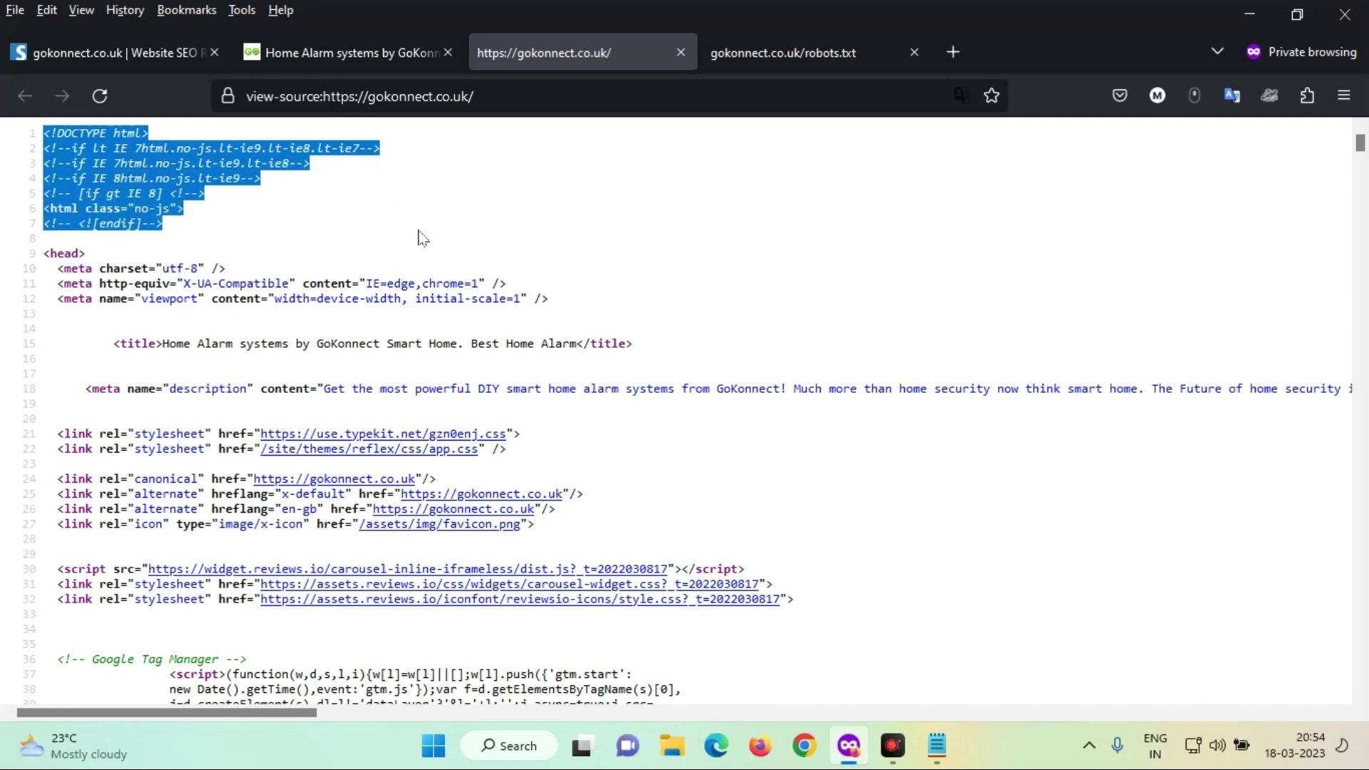
{"action": "left_click", "coordinate": [514, 227]}
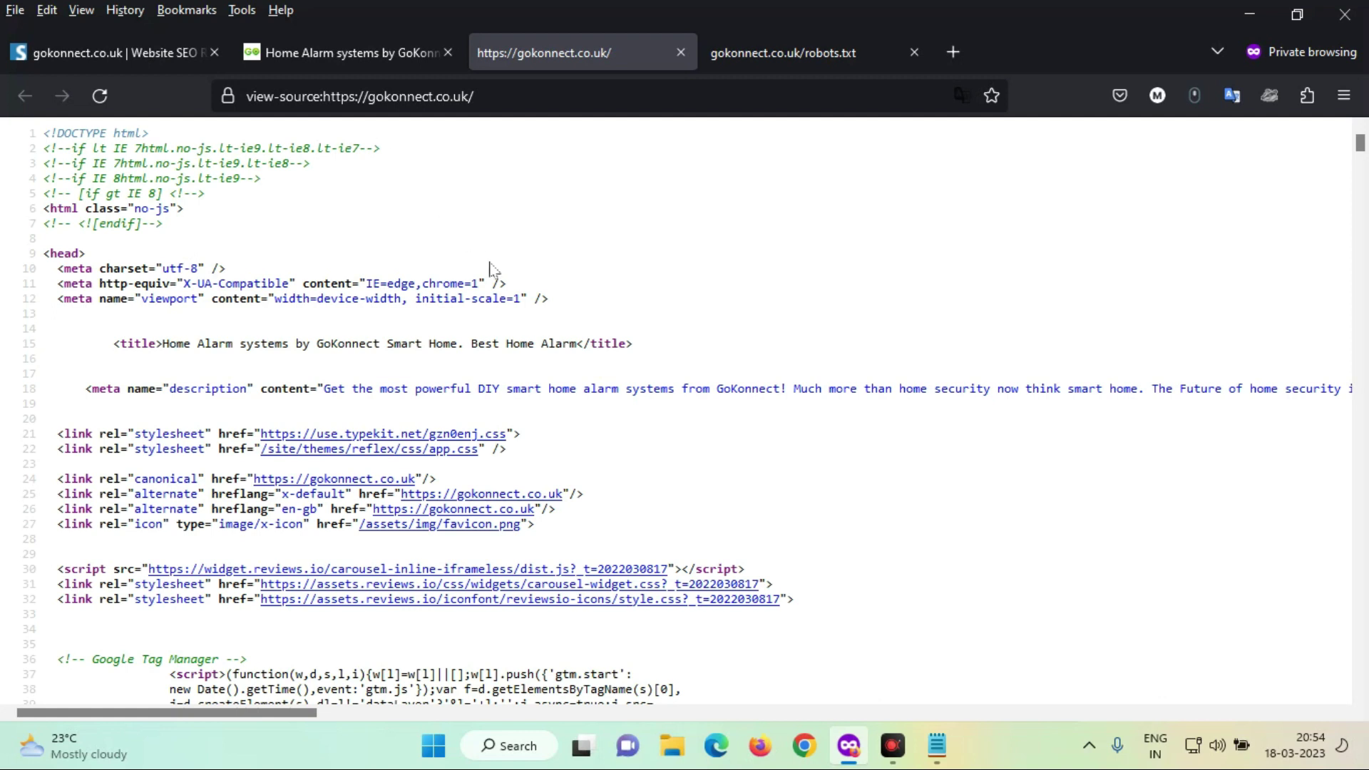
{"action": "left_click_drag", "start_coordinate": [147, 163], "coordinate": [285, 195]}
{"action": "left_click", "coordinate": [288, 206]}
{"action": "left_click_drag", "start_coordinate": [44, 133], "coordinate": [323, 232]}
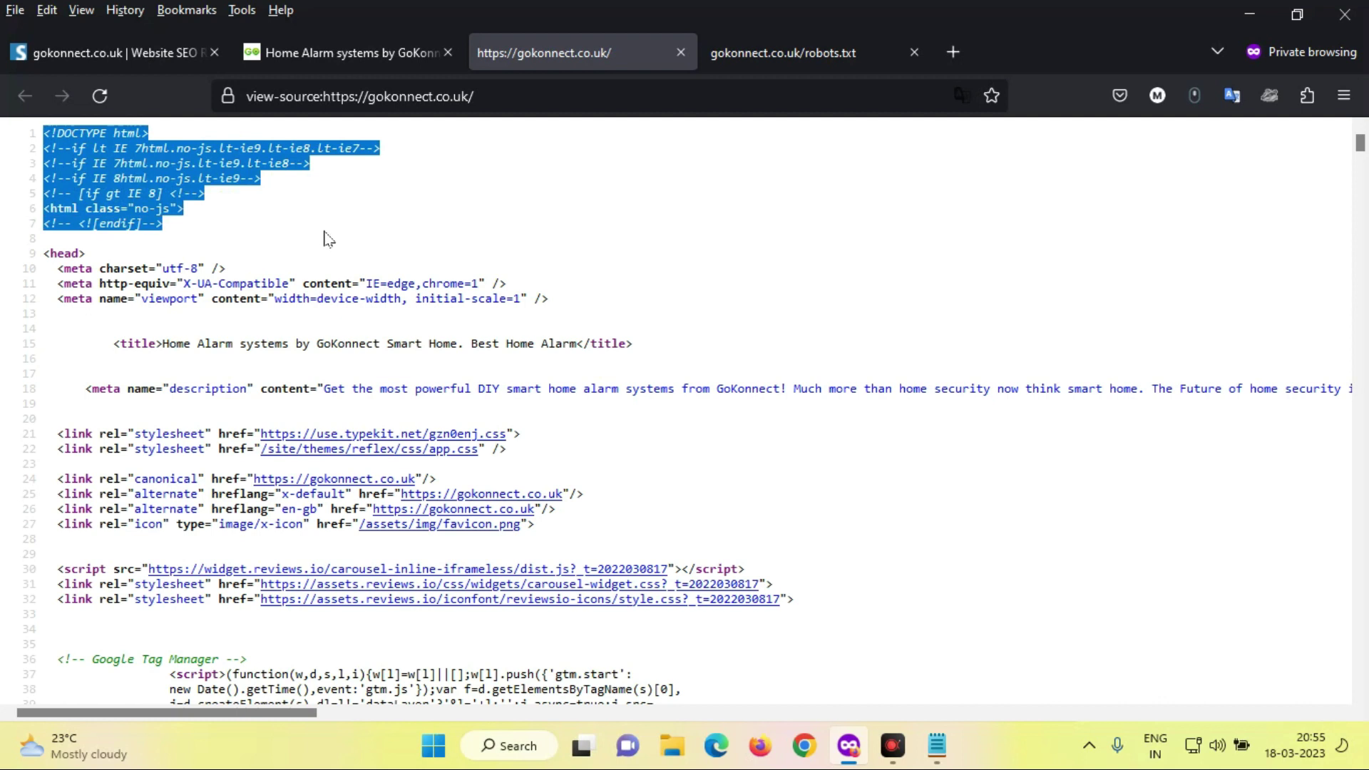
{"action": "left_click", "coordinate": [581, 185]}
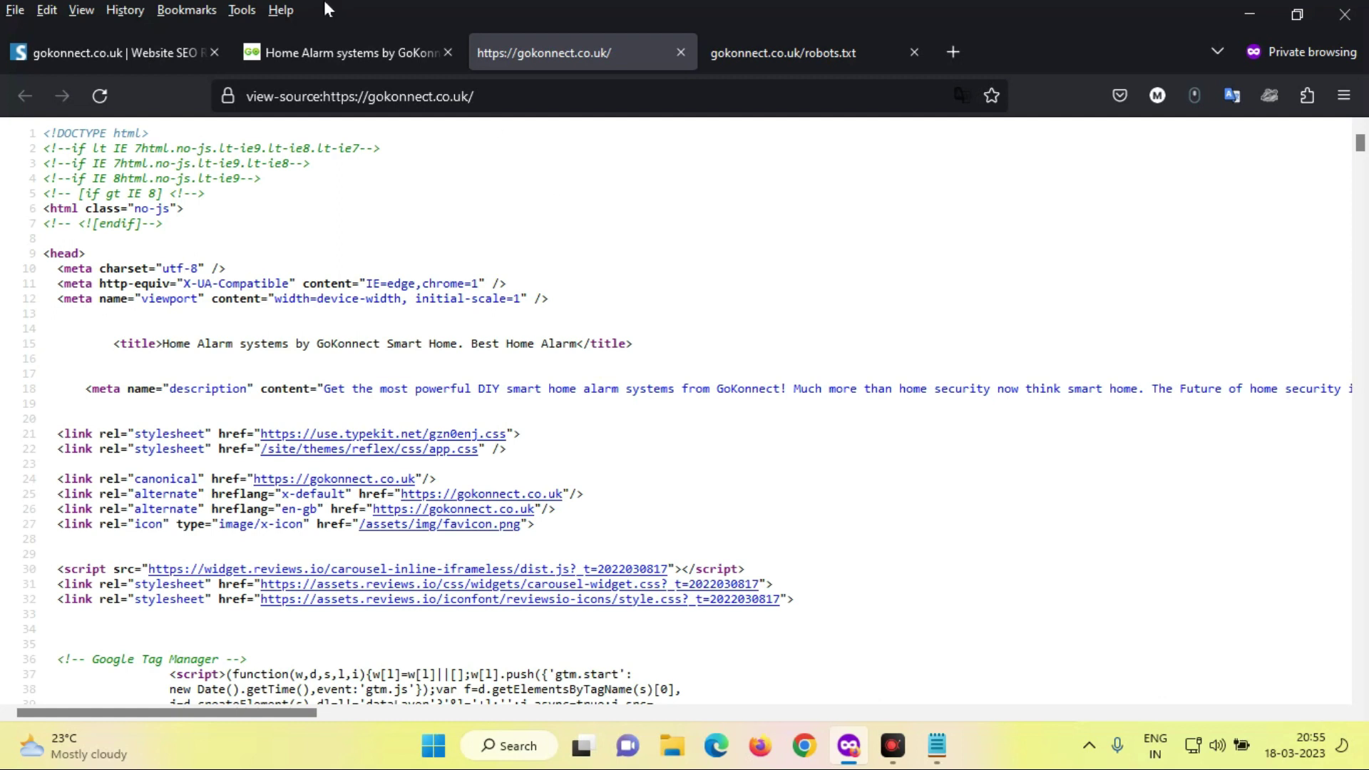
- Return to the Seobility report and examine the Alternate/Hreflang Links entry
{"action": "left_click", "coordinate": [123, 57]}
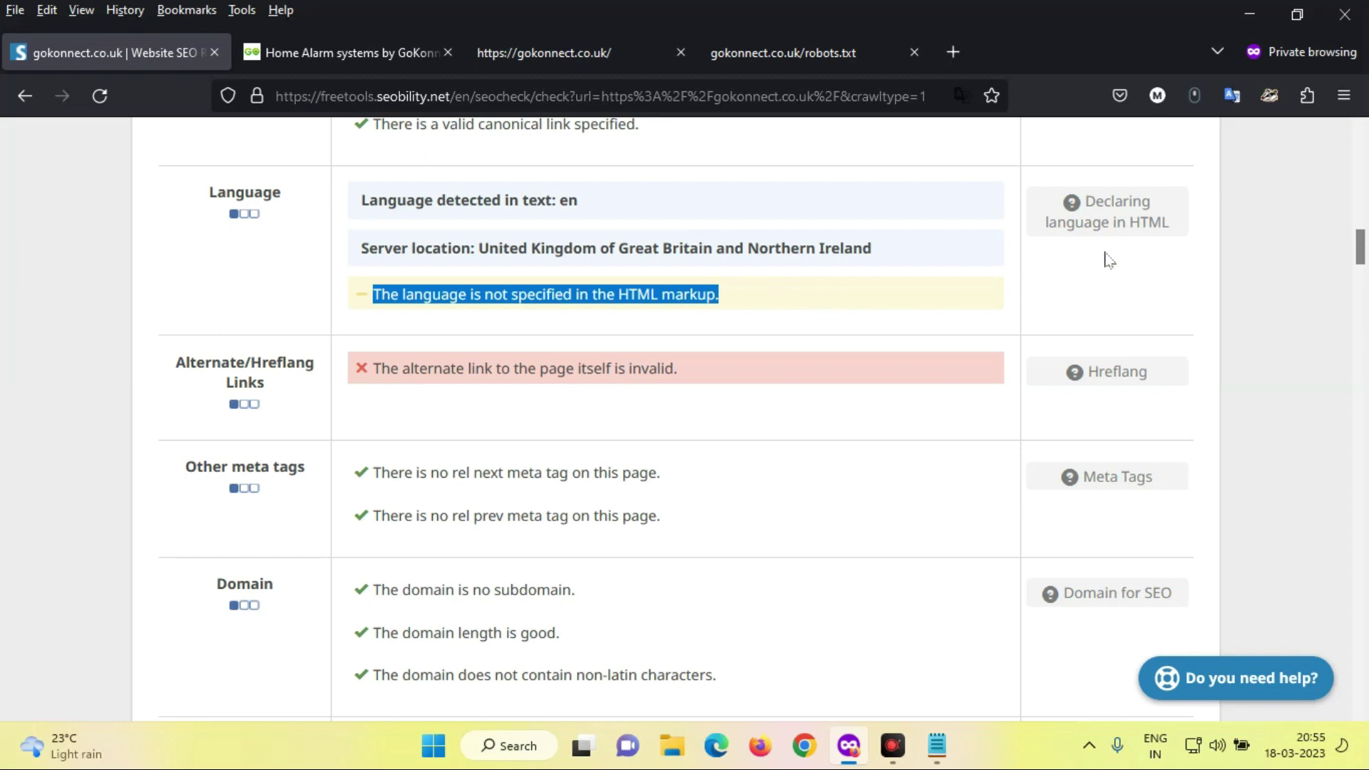
{"action": "left_click_drag", "start_coordinate": [1361, 245], "coordinate": [1362, 246]}
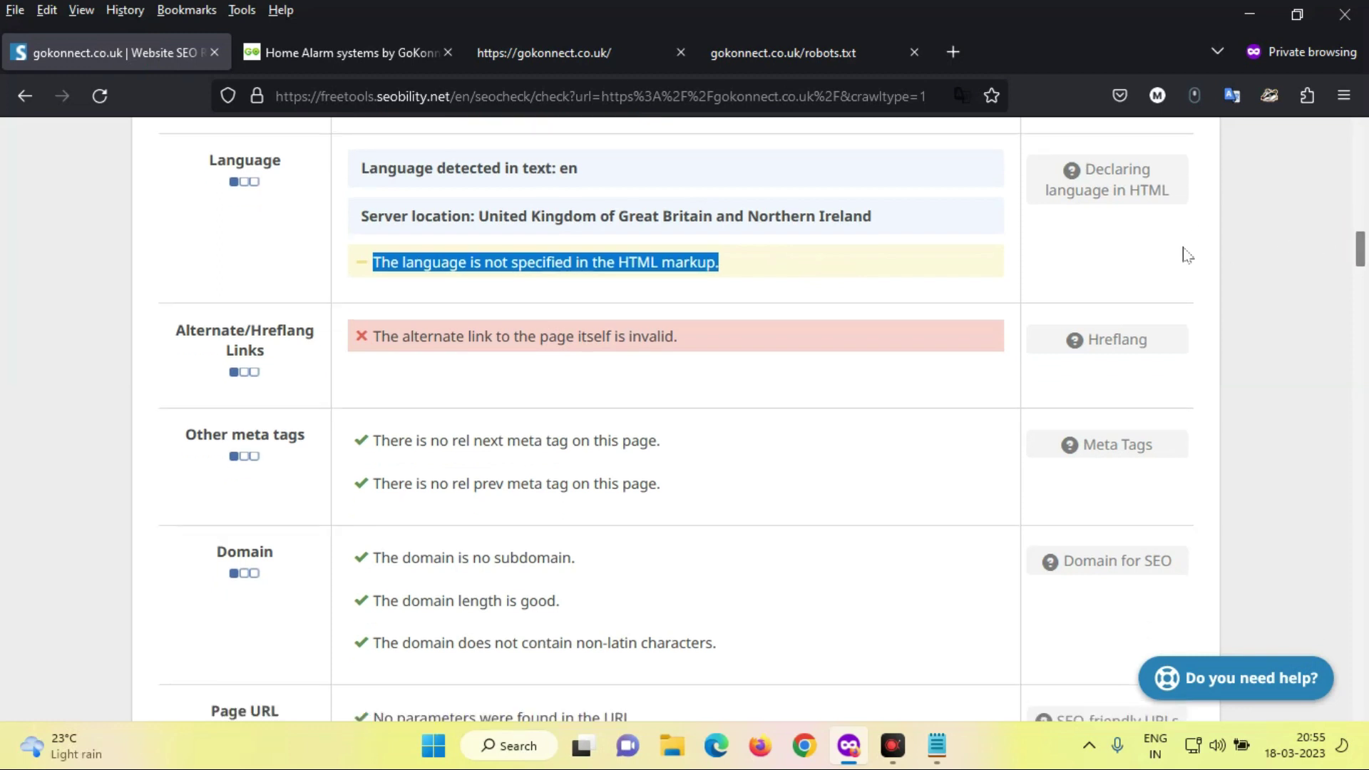
{"action": "left_click", "coordinate": [654, 369]}
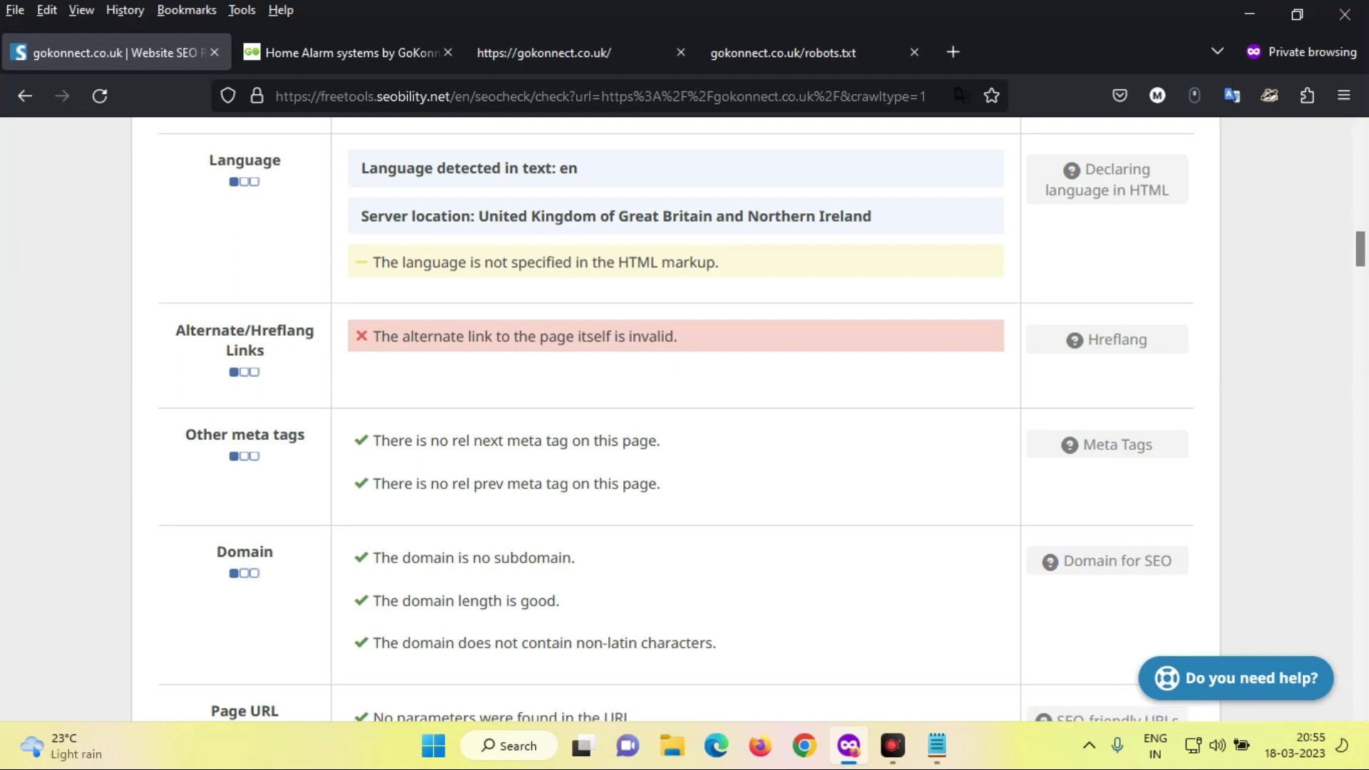
{"action": "left_click_drag", "start_coordinate": [185, 330], "coordinate": [734, 342]}
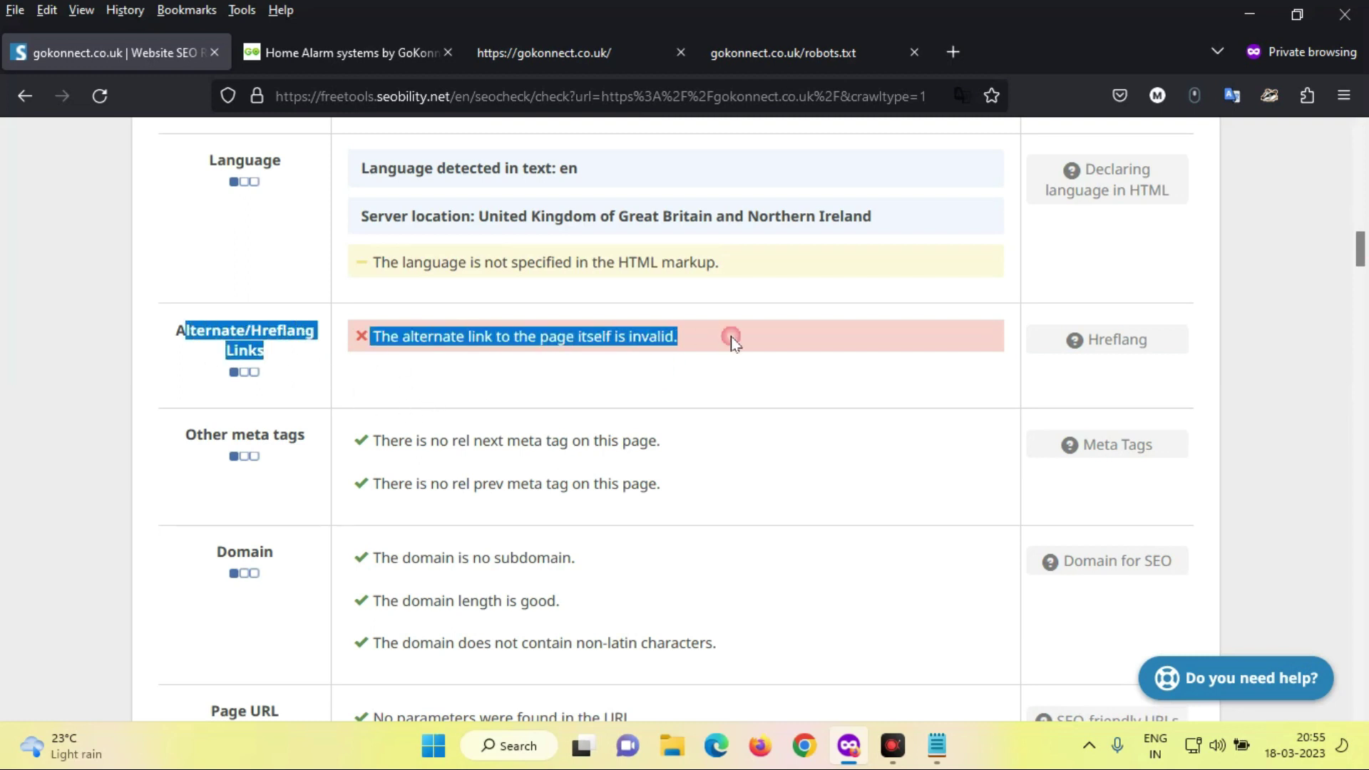
{"action": "left_click", "coordinate": [849, 383]}
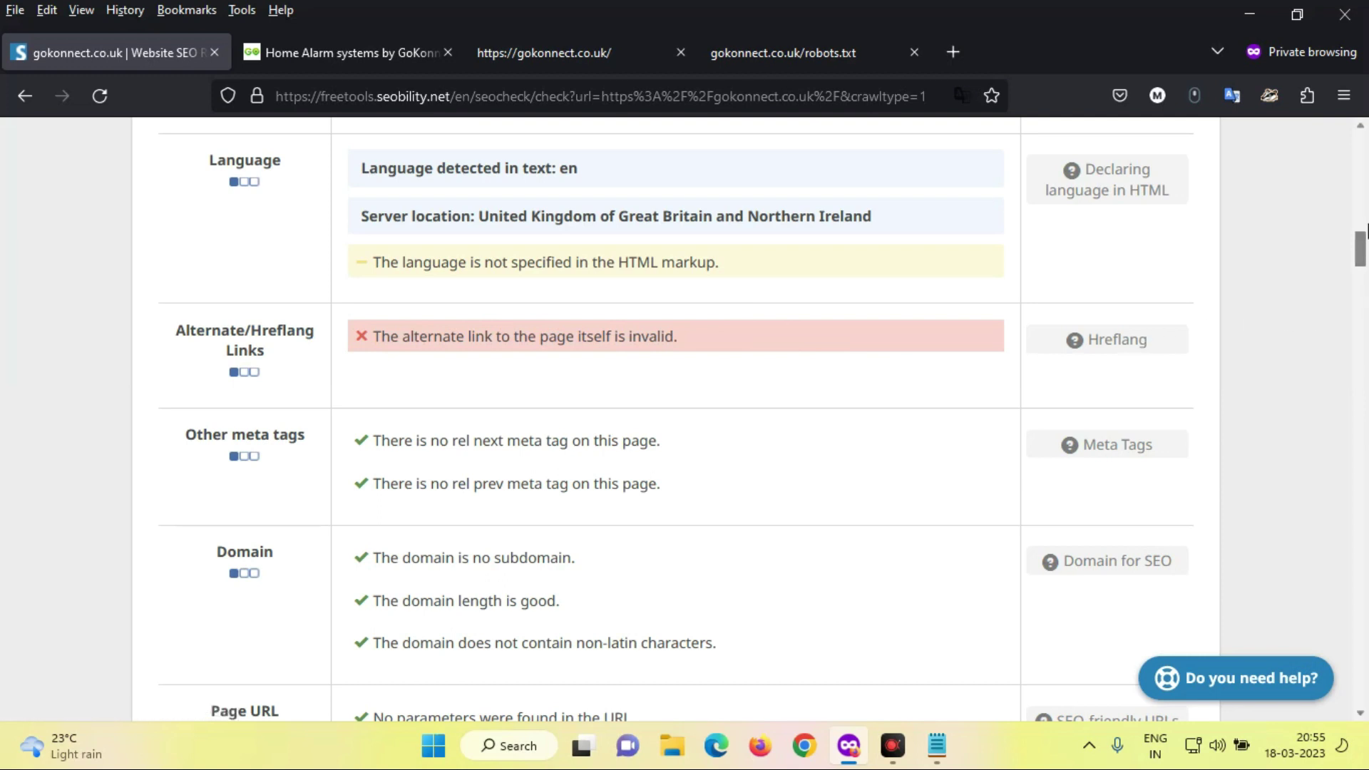
- Review the report's task list of SEO improvements and the meta entries from Other meta tags through Favicon
{"action": "scroll", "coordinate": [1365, 239], "scroll_direction": "up", "scroll_amount": 5}
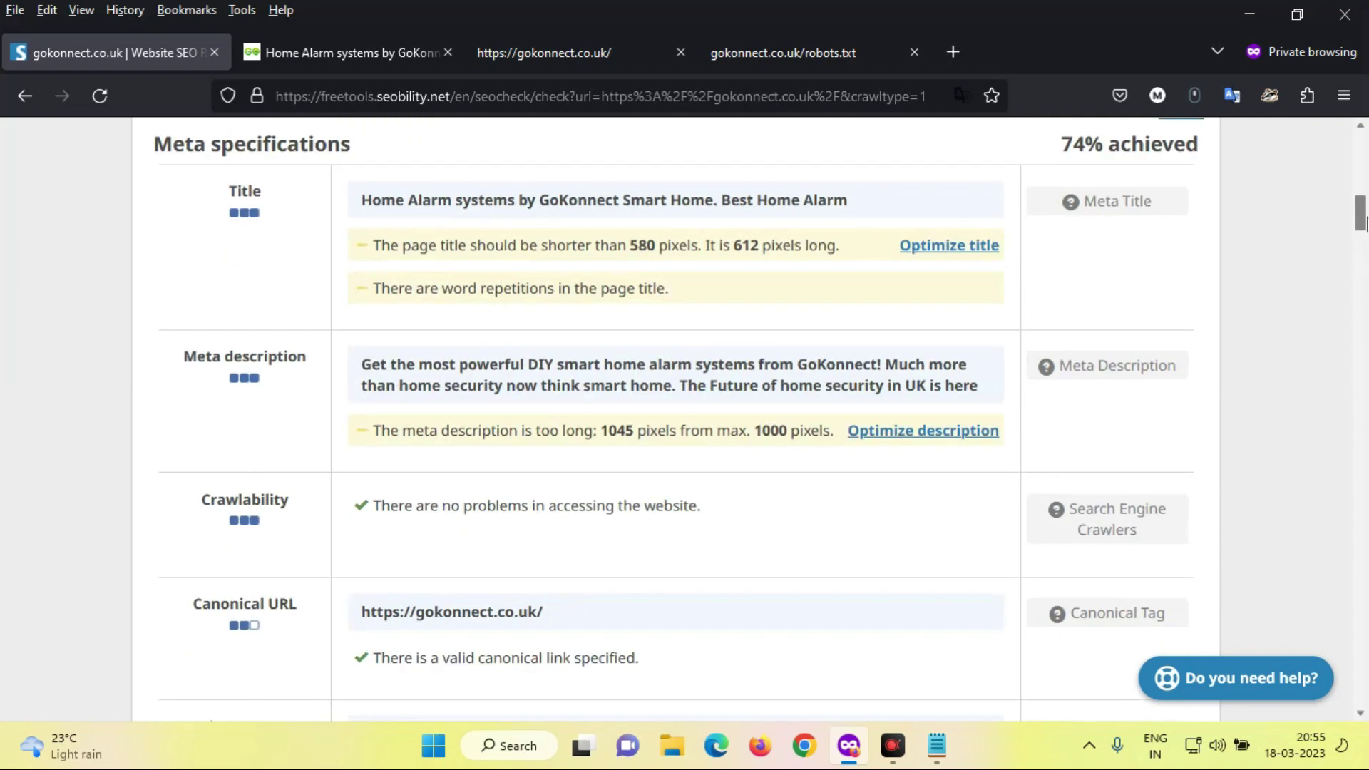
{"action": "scroll", "coordinate": [1365, 217], "scroll_direction": "up", "scroll_amount": 1}
{"action": "scroll", "coordinate": [1364, 216], "scroll_direction": "up", "scroll_amount": 6}
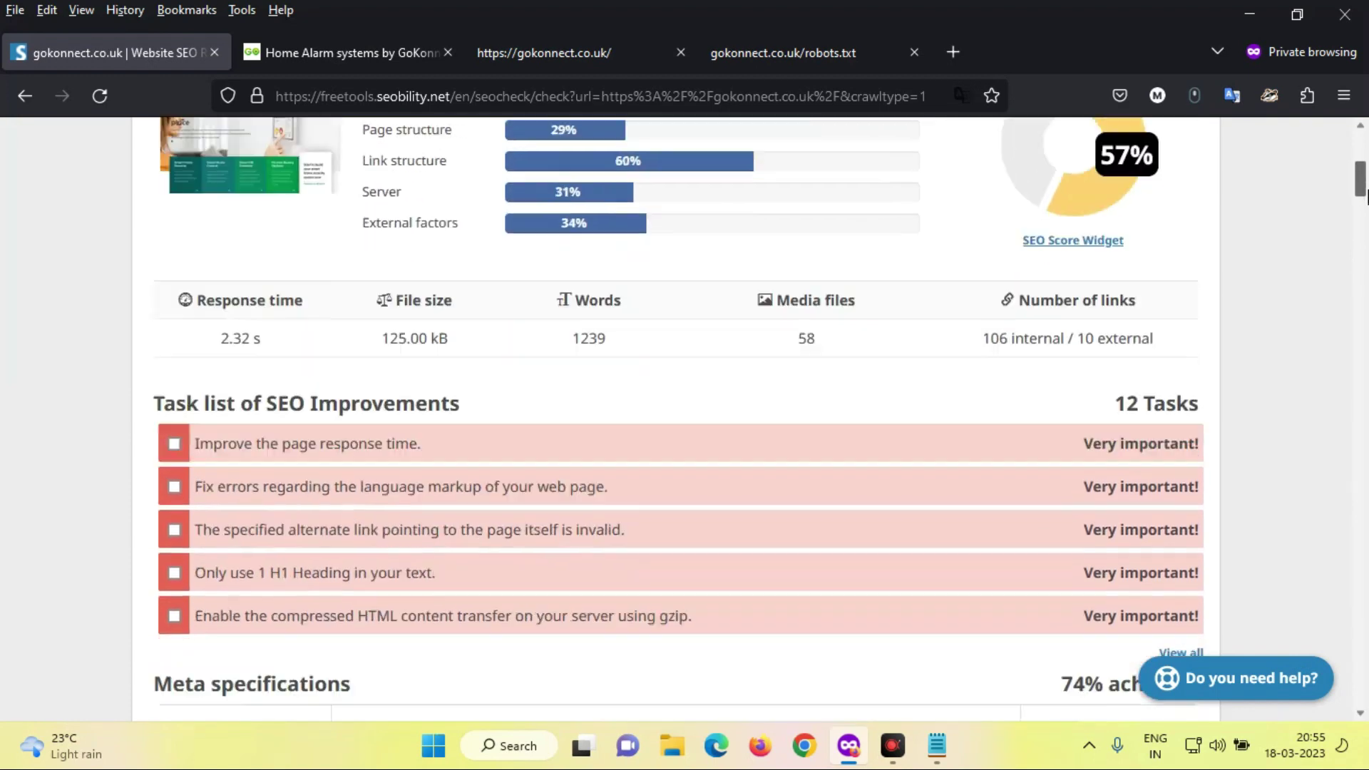
{"action": "left_click_drag", "start_coordinate": [1366, 196], "coordinate": [1367, 280]}
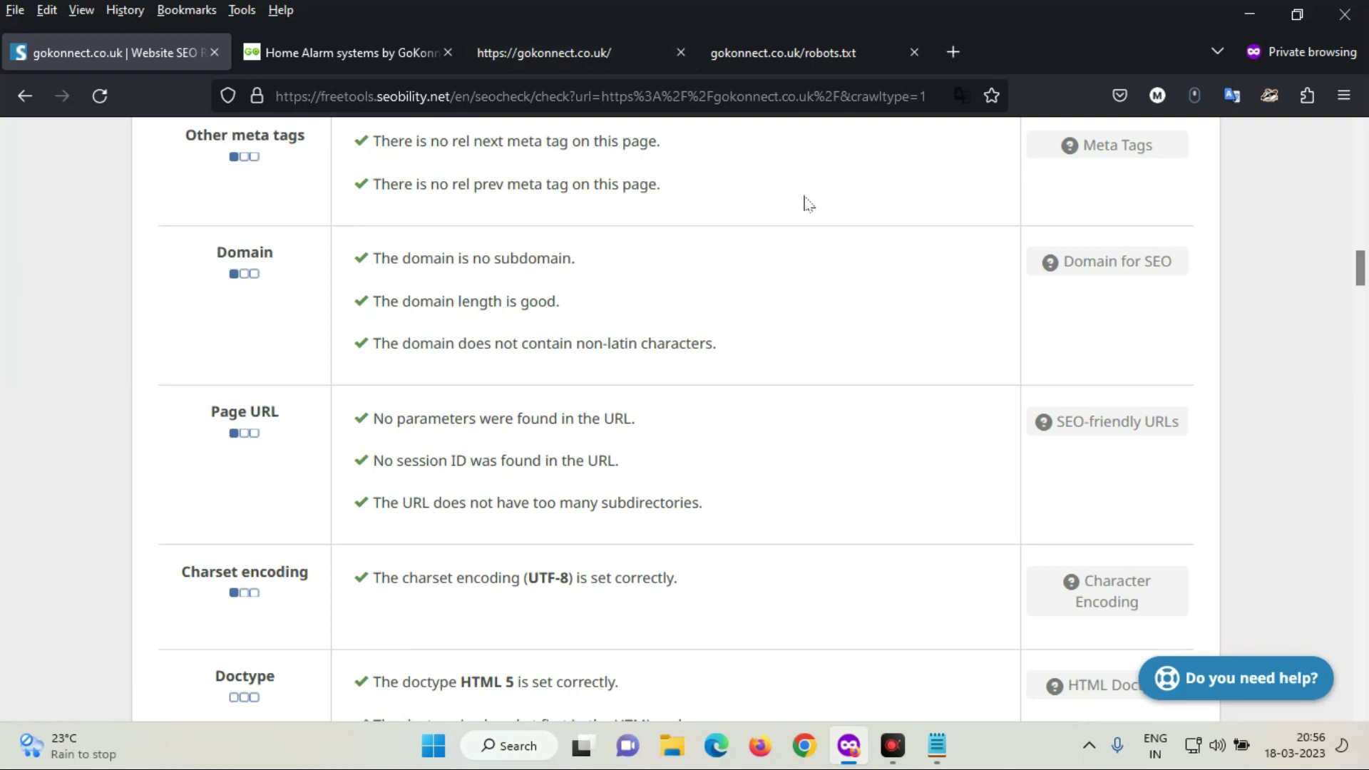
{"action": "scroll", "coordinate": [1363, 262], "scroll_direction": "down", "scroll_amount": 3}
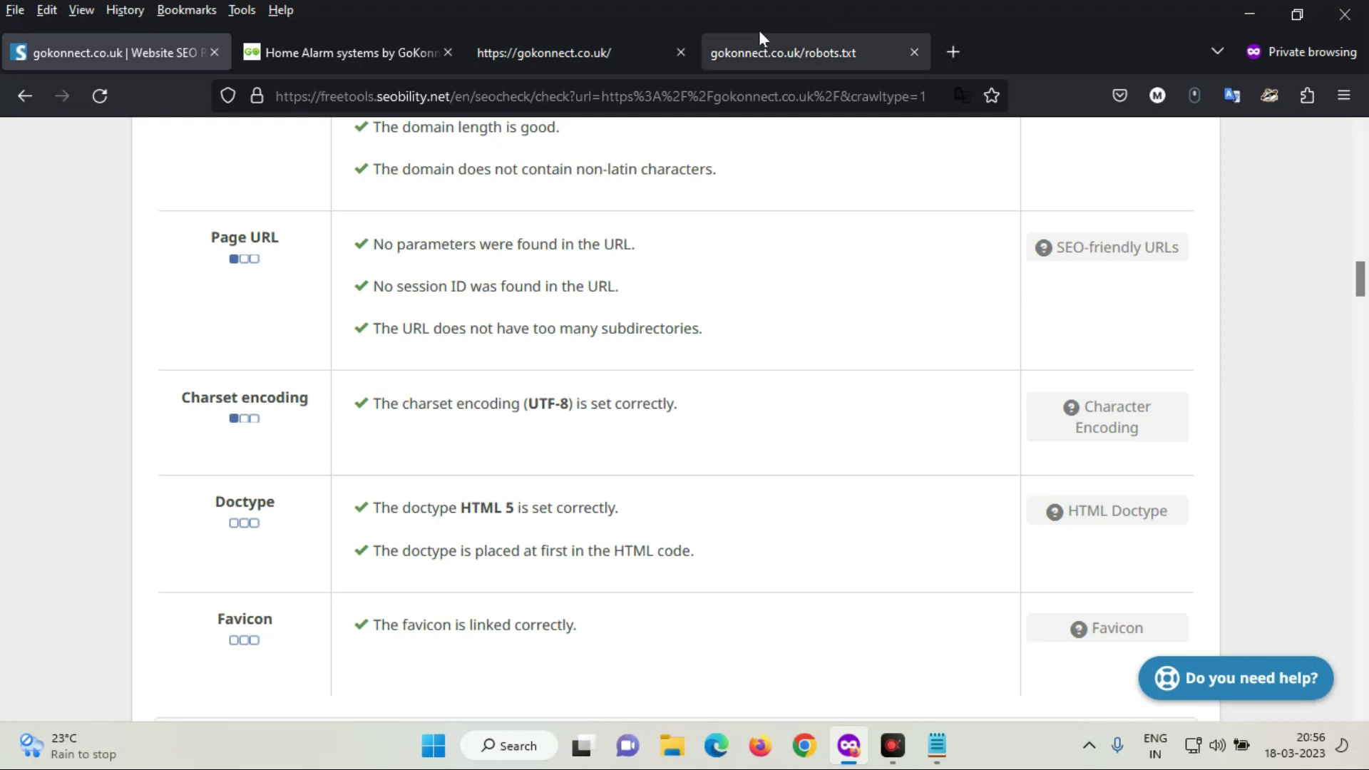
{"action": "left_click", "coordinate": [559, 44]}
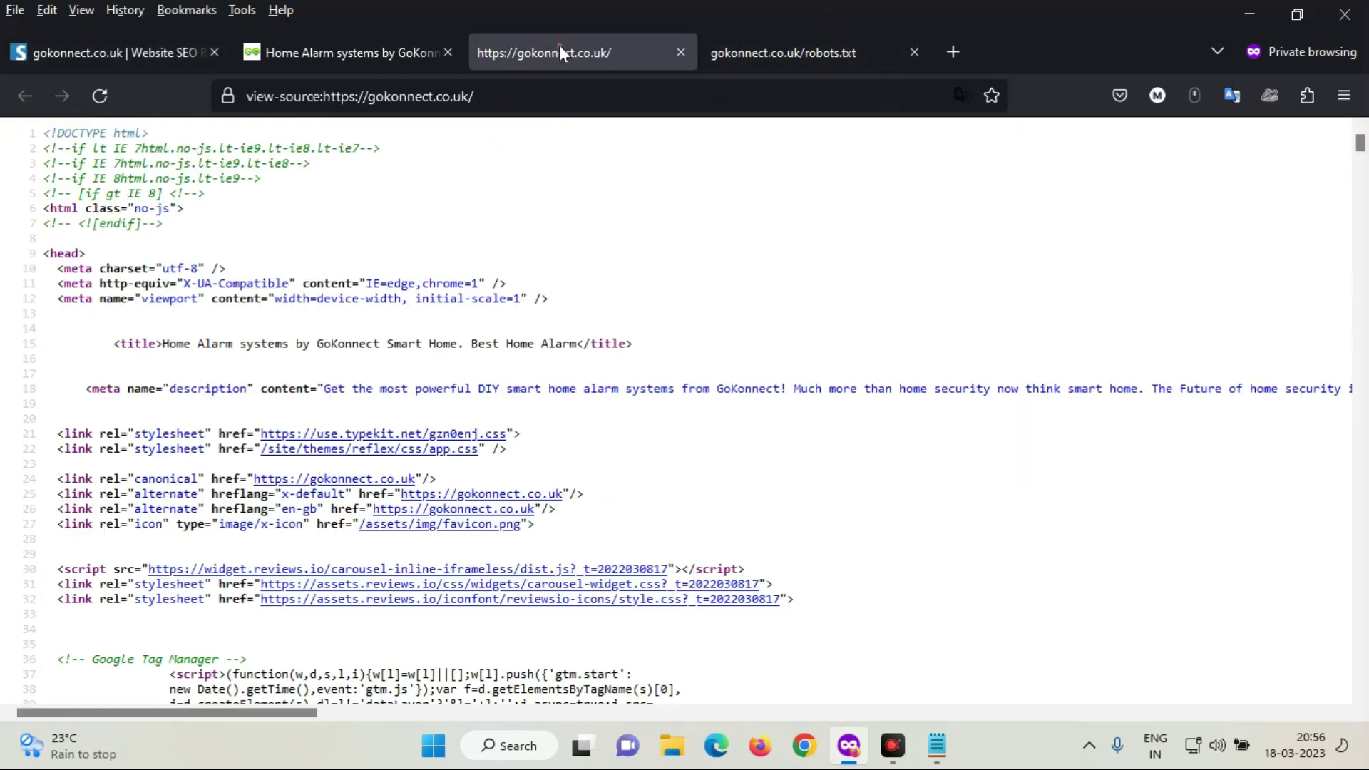
{"action": "left_click", "coordinate": [335, 50]}
{"action": "left_click", "coordinate": [504, 95]}
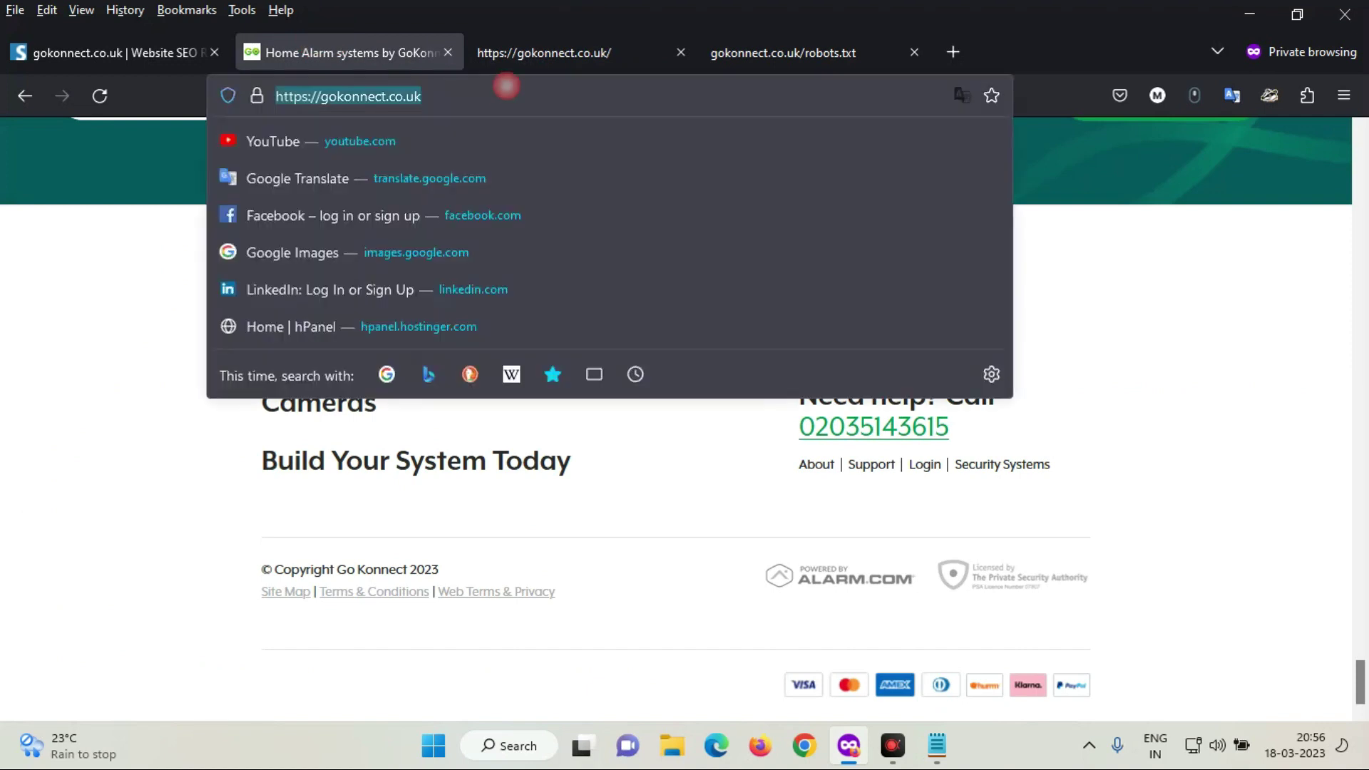
{"action": "left_click", "coordinate": [1126, 295]}
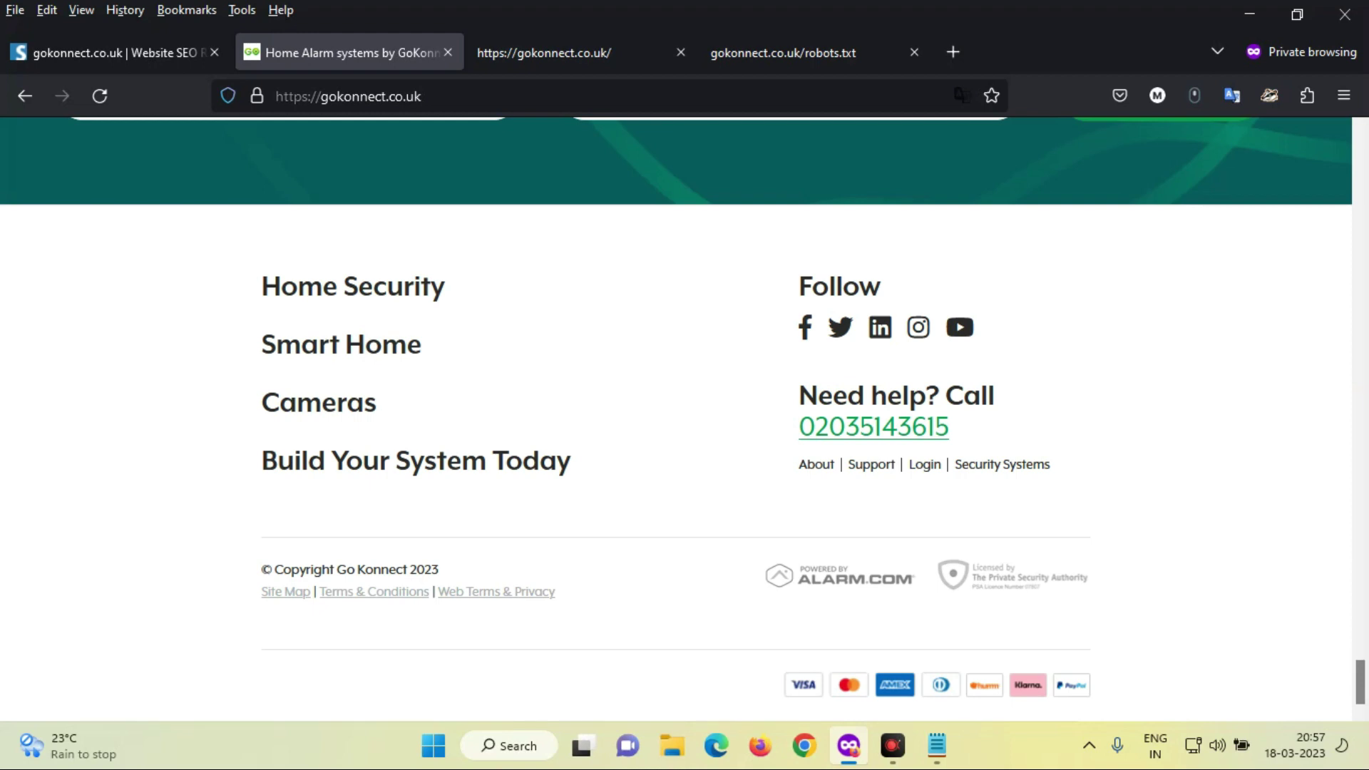
{"action": "left_click", "coordinate": [648, 95]}
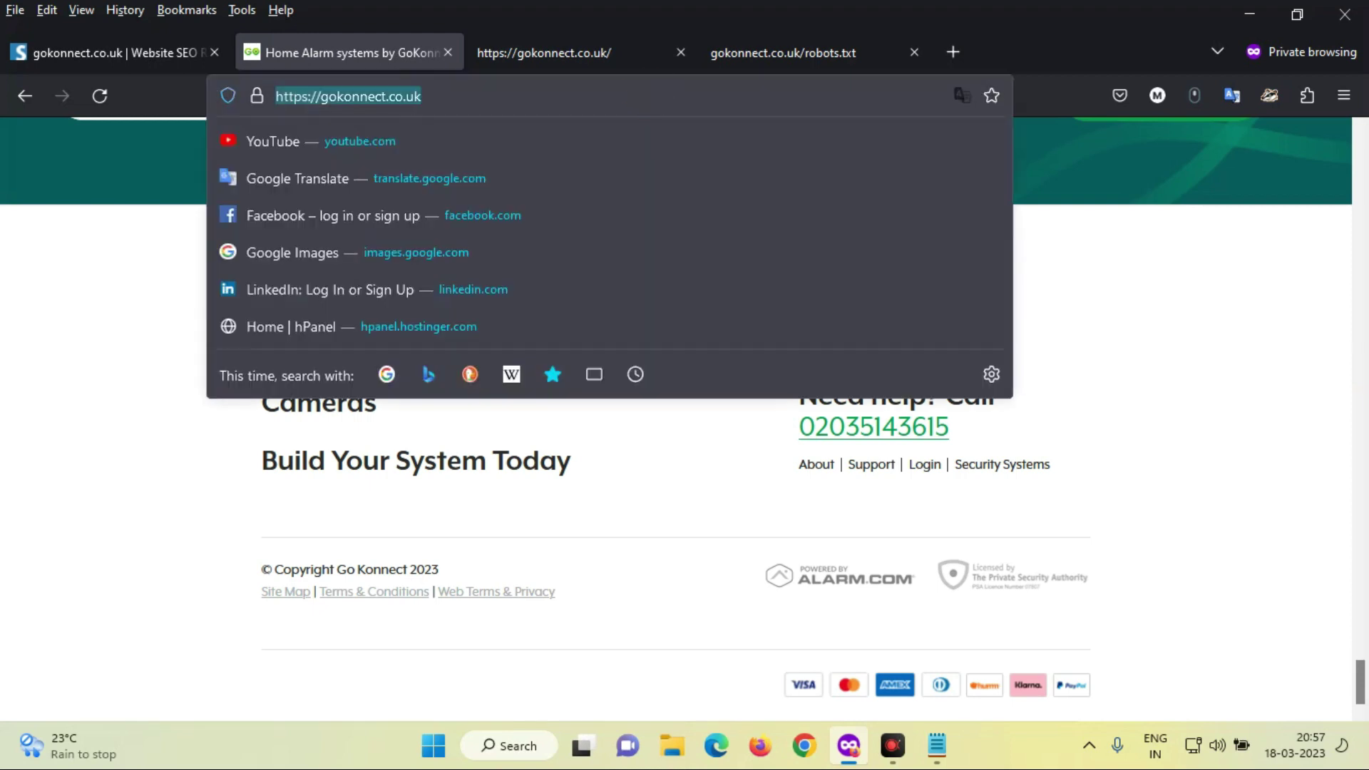
{"action": "left_click", "coordinate": [420, 96]}
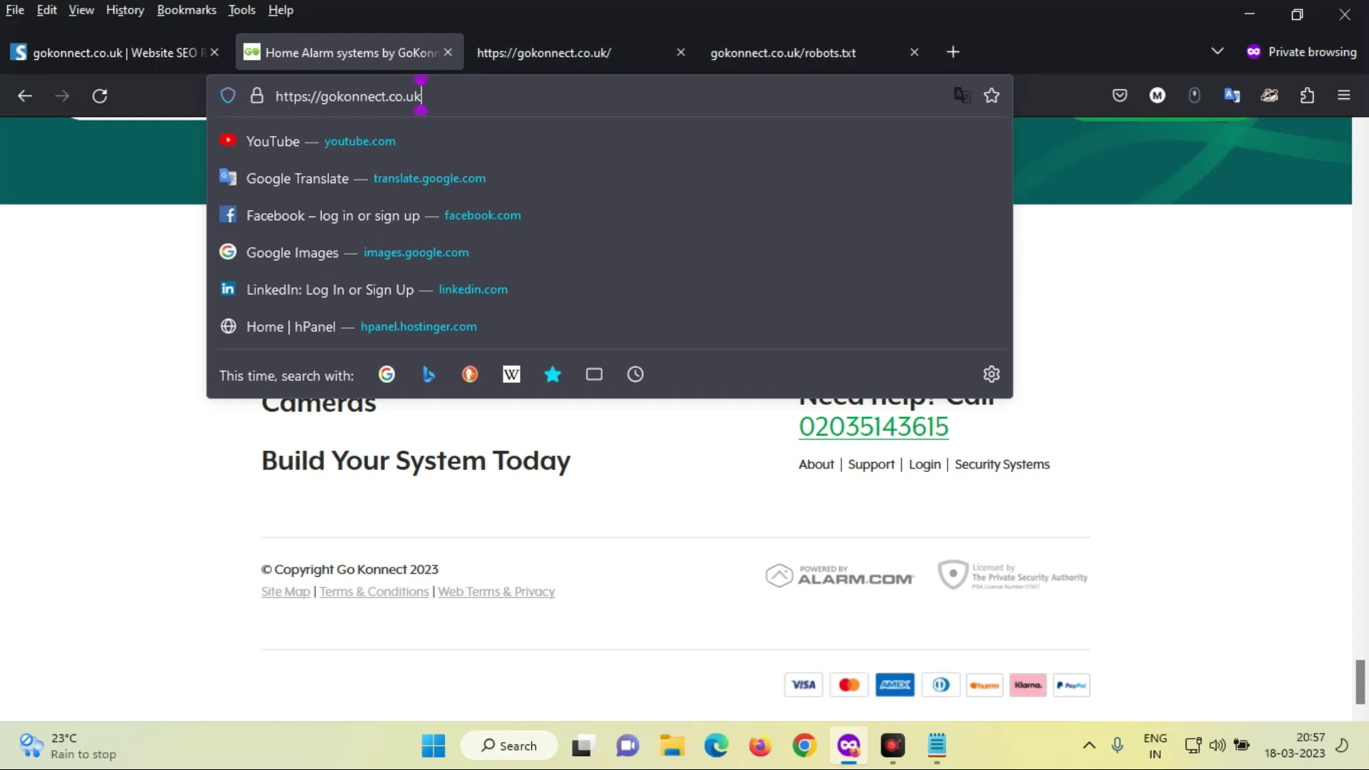
{"action": "key", "text": "ctrl+a"}
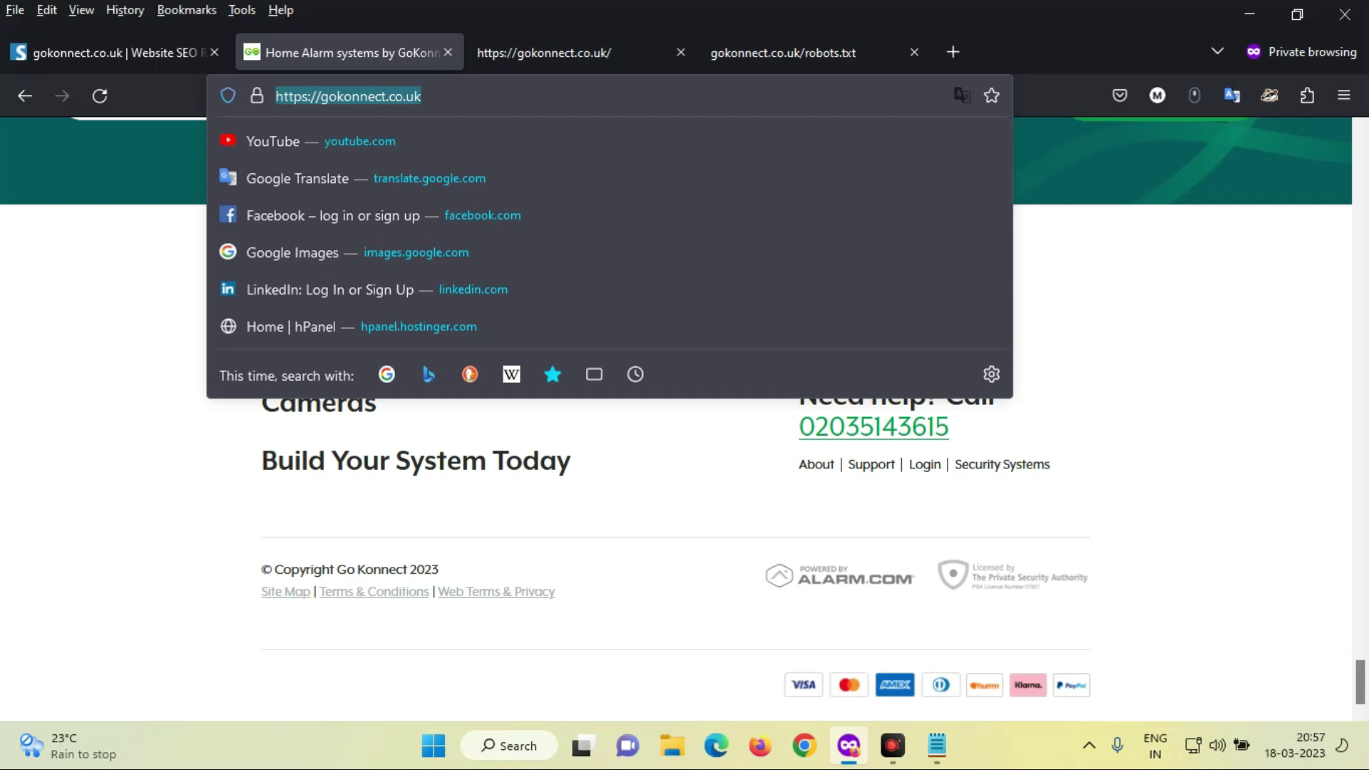
- Reload the GoKonnect homepage, then return to the Seobility report and examine the Page URL, Charset encoding and Doctype entries
{"action": "key", "text": "Return"}
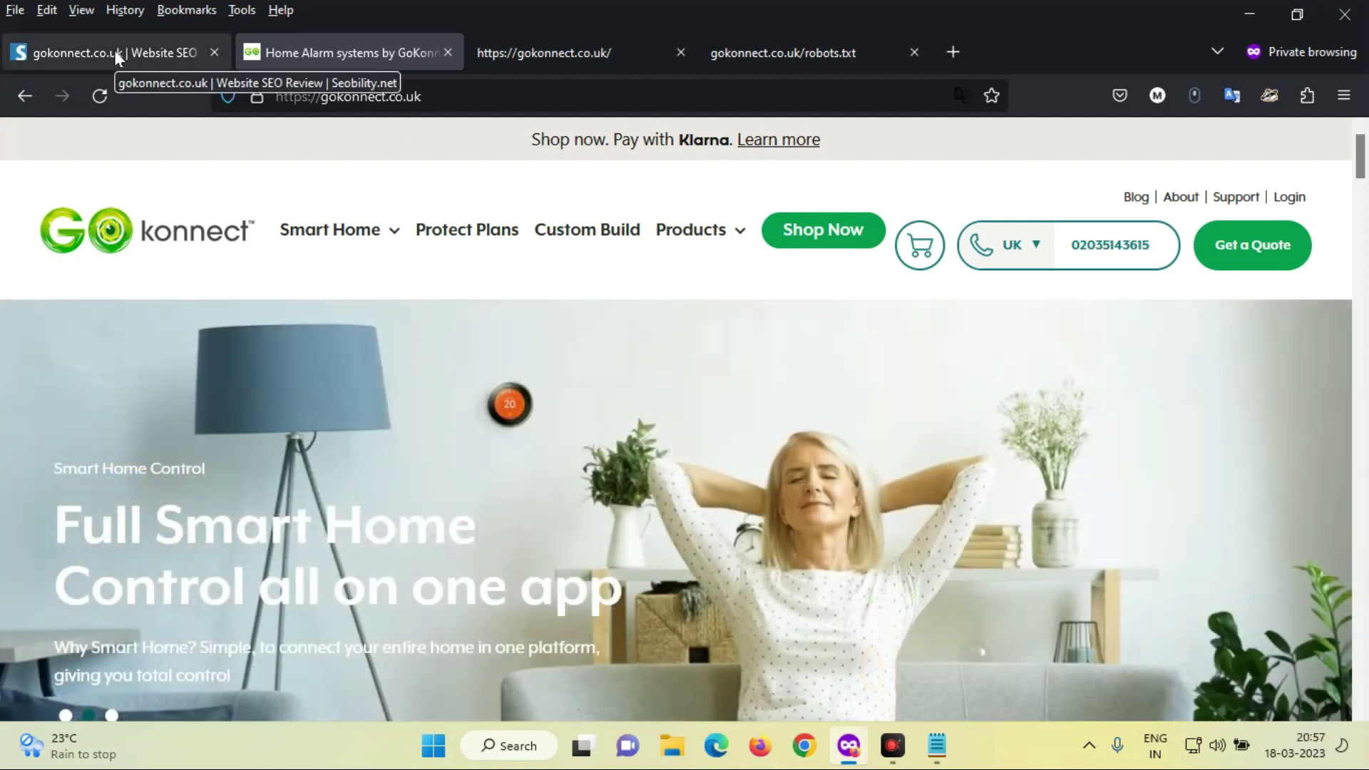
{"action": "left_click", "coordinate": [116, 53]}
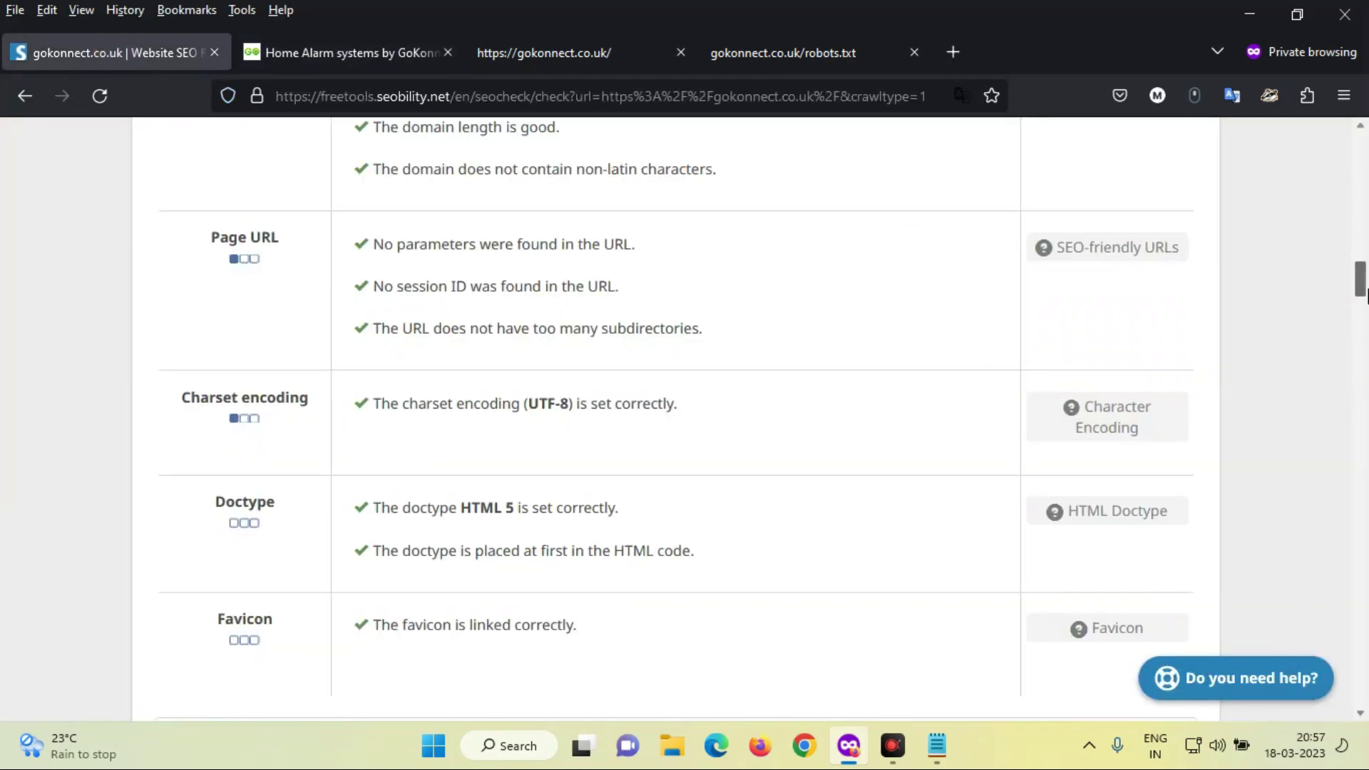
{"action": "scroll", "coordinate": [1364, 295], "scroll_direction": "down", "scroll_amount": 2}
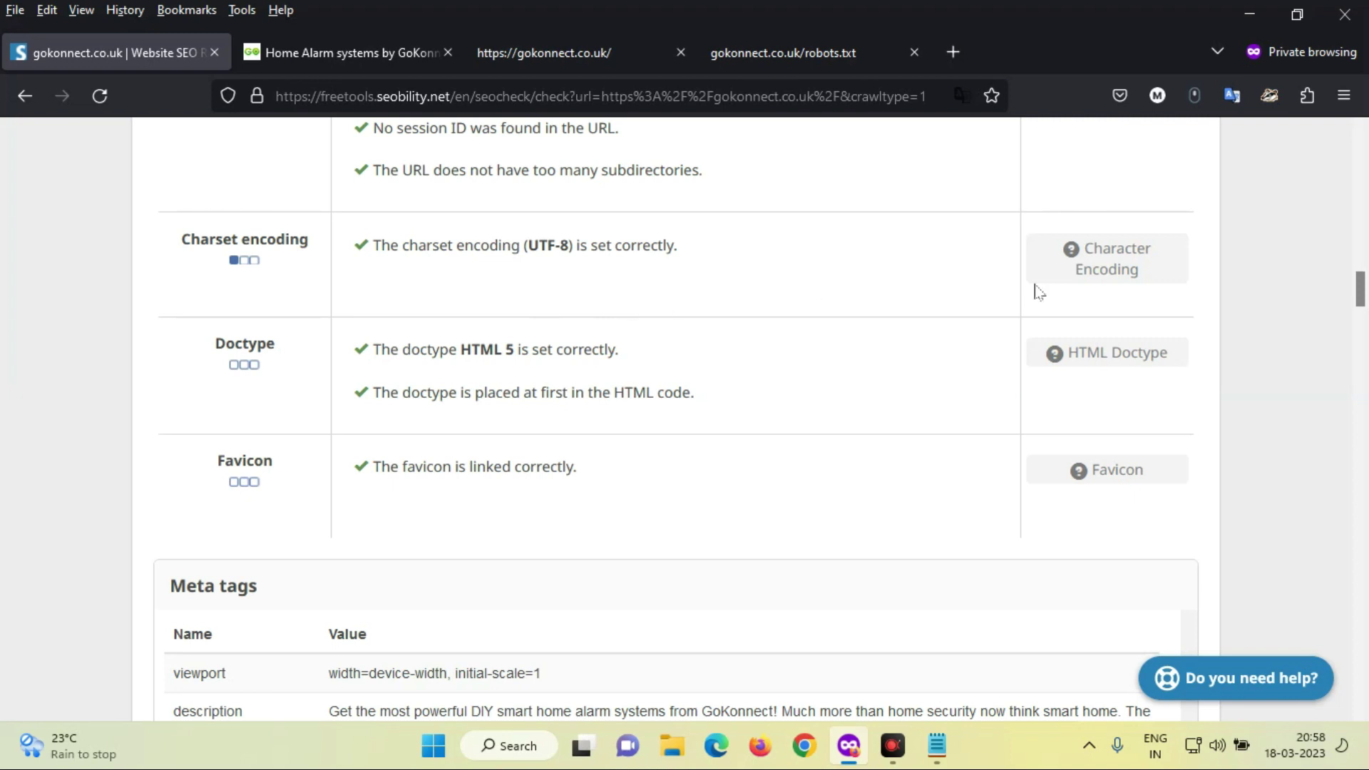
{"action": "scroll", "coordinate": [1361, 299], "scroll_direction": "down", "scroll_amount": 2}
{"action": "scroll", "coordinate": [1361, 300], "scroll_direction": "down", "scroll_amount": 2}
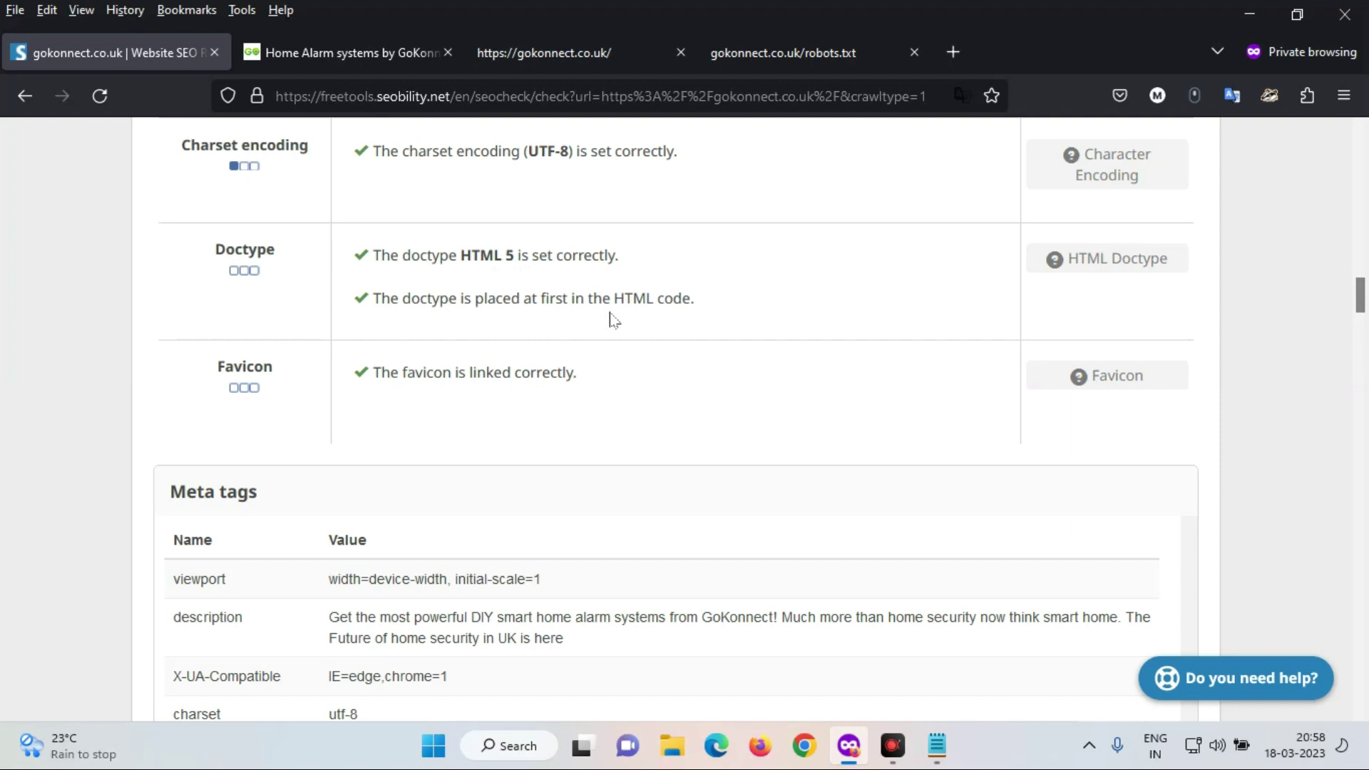
- Check the doctype declaration on the first line of the homepage's source code
{"action": "left_click", "coordinate": [557, 53]}
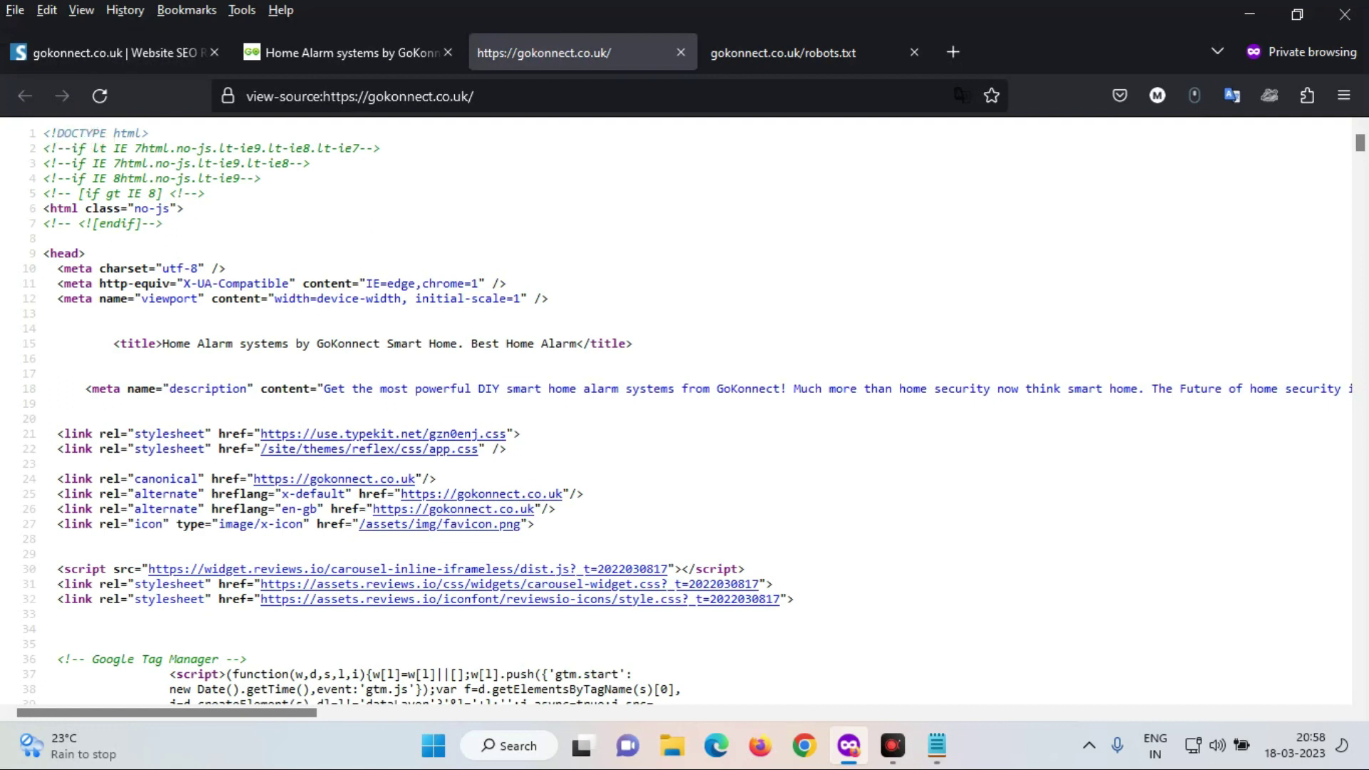
{"action": "triple_click", "coordinate": [116, 133]}
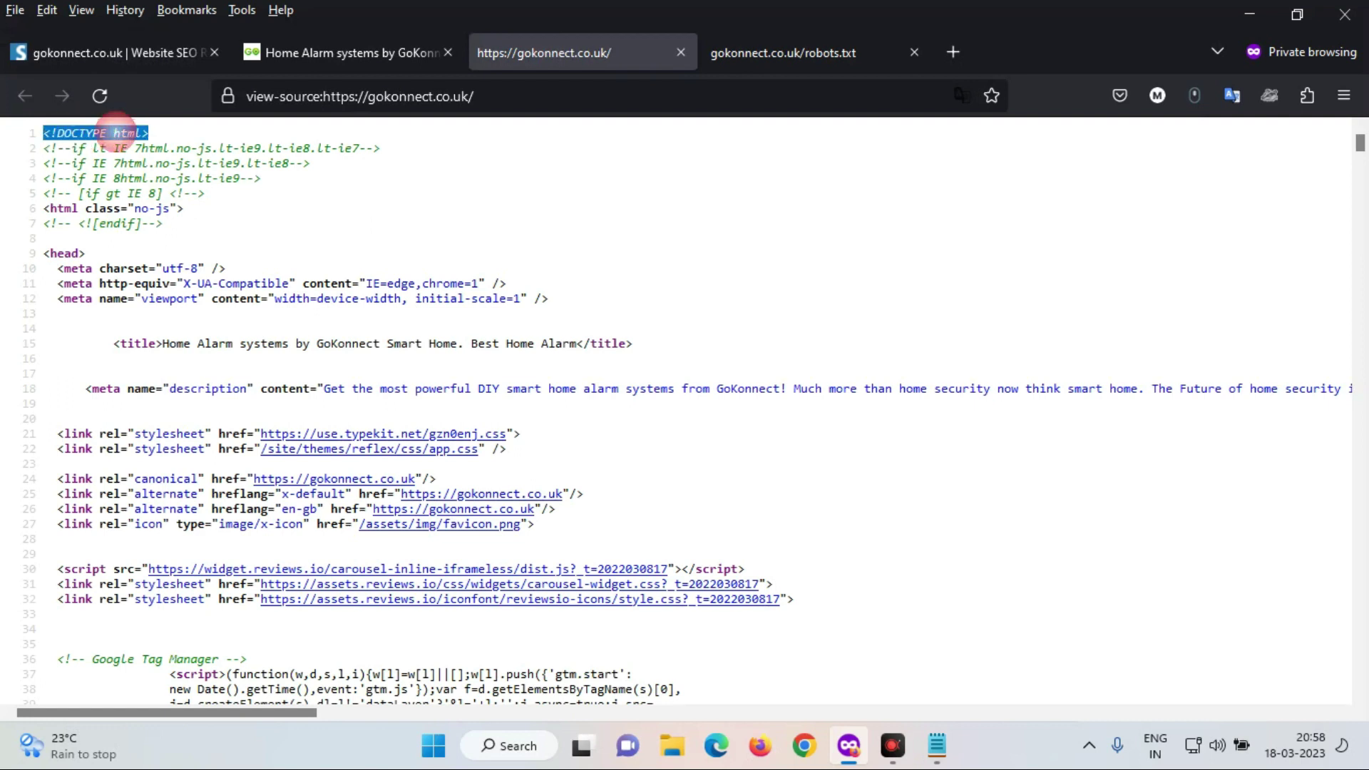
{"action": "left_click", "coordinate": [182, 137]}
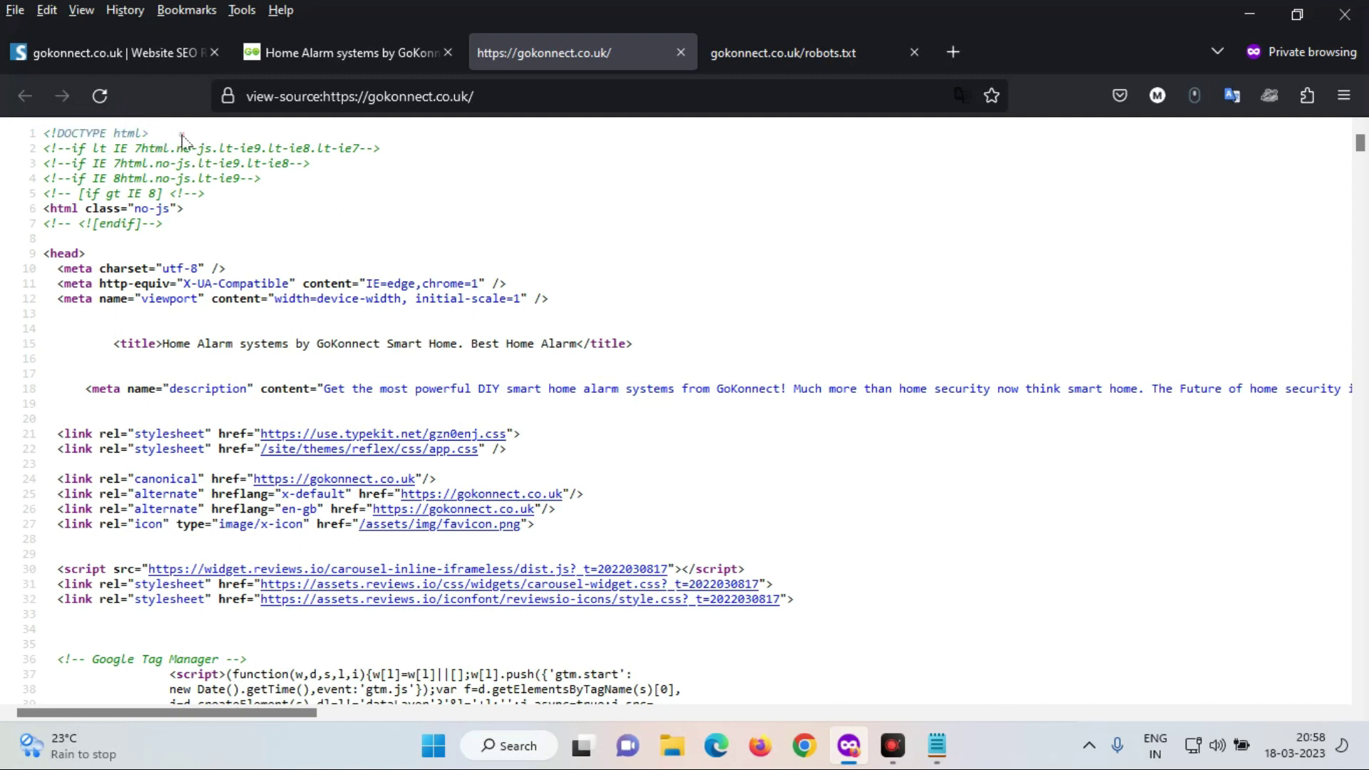
- Return to the Seobility report and examine the Favicon entry and the Meta tags table
{"action": "left_click", "coordinate": [144, 56]}
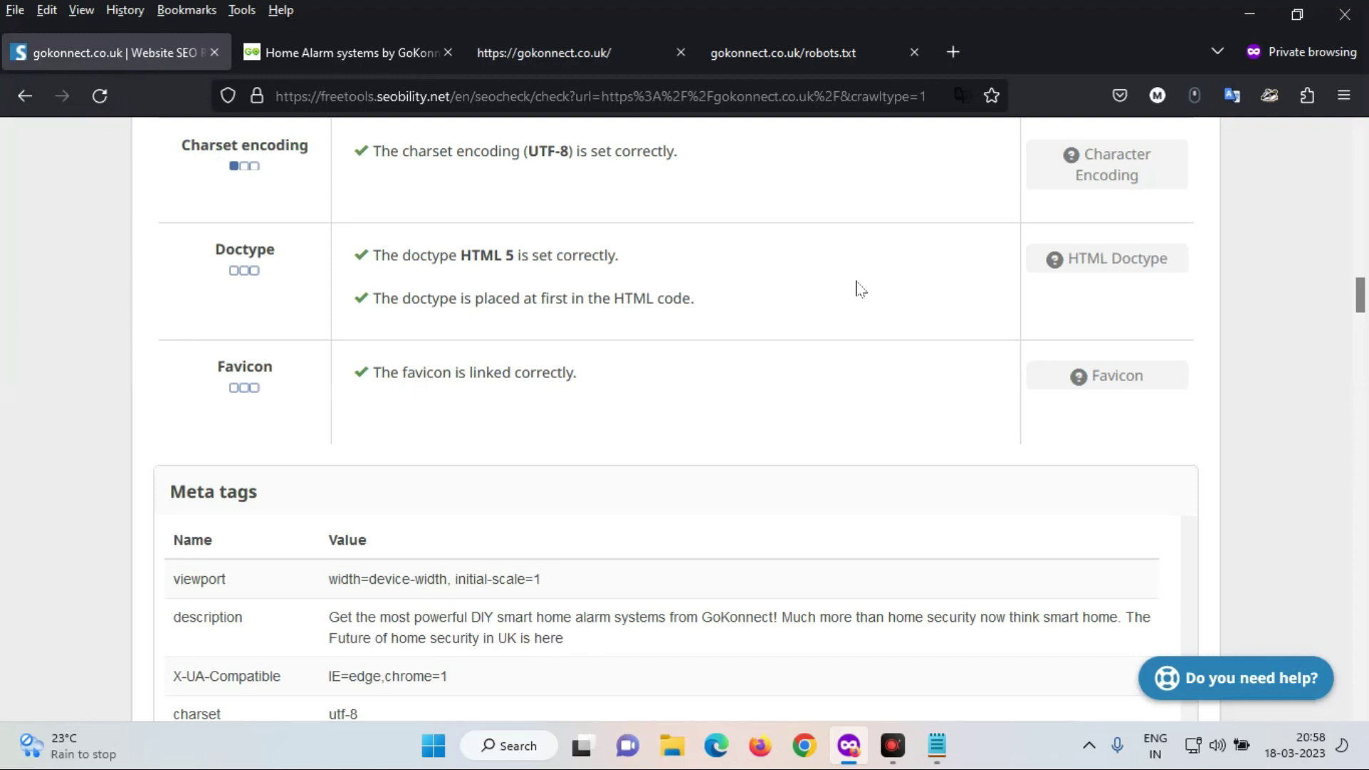
{"action": "scroll", "coordinate": [1362, 292], "scroll_direction": "down", "scroll_amount": 3}
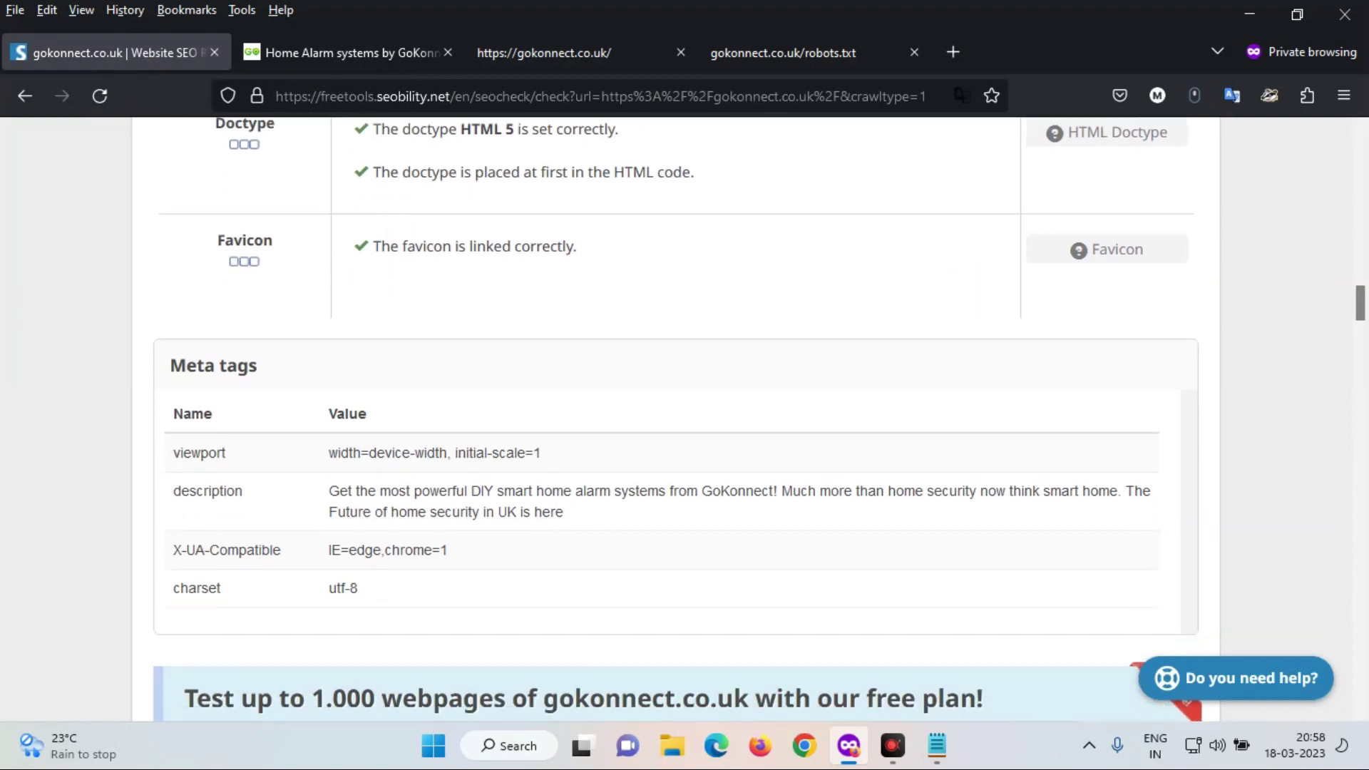
{"action": "left_click_drag", "start_coordinate": [217, 243], "coordinate": [567, 246]}
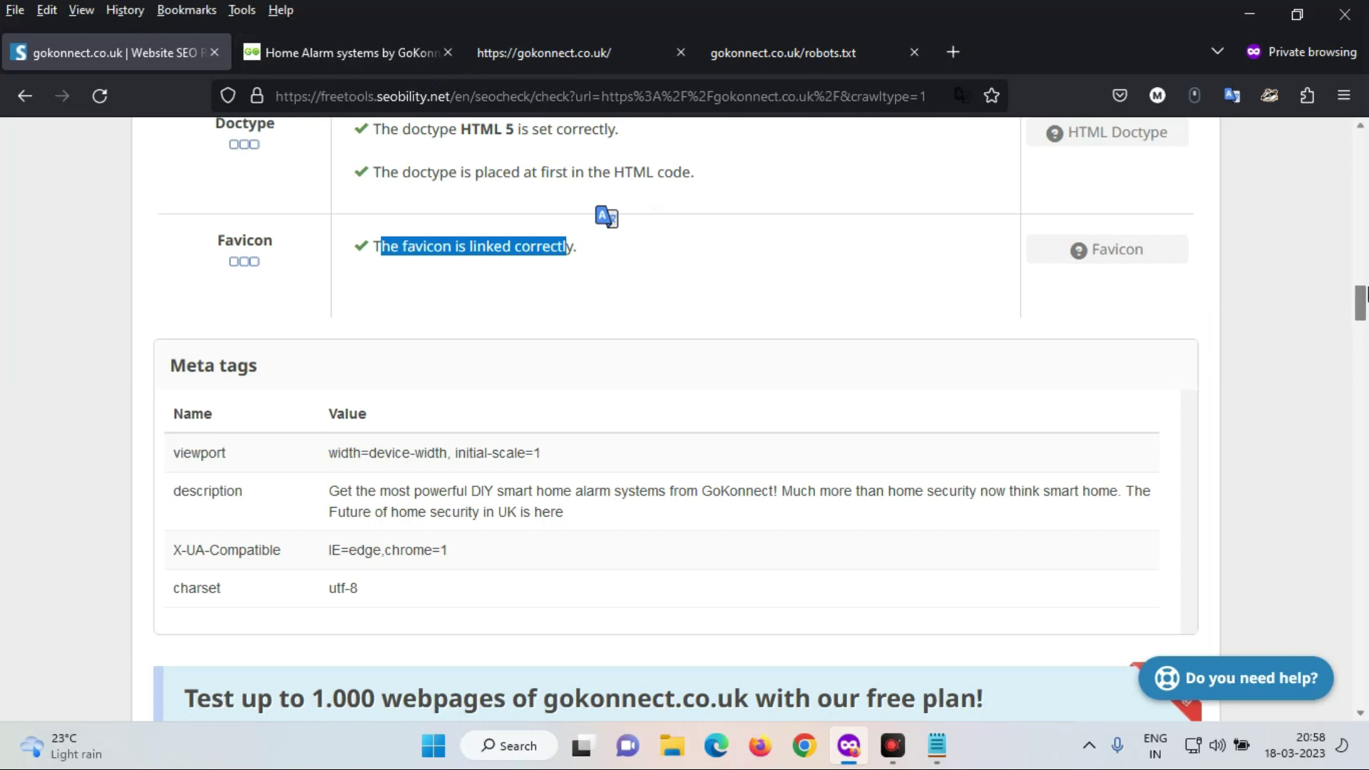
{"action": "left_click_drag", "start_coordinate": [1364, 298], "coordinate": [1364, 305]}
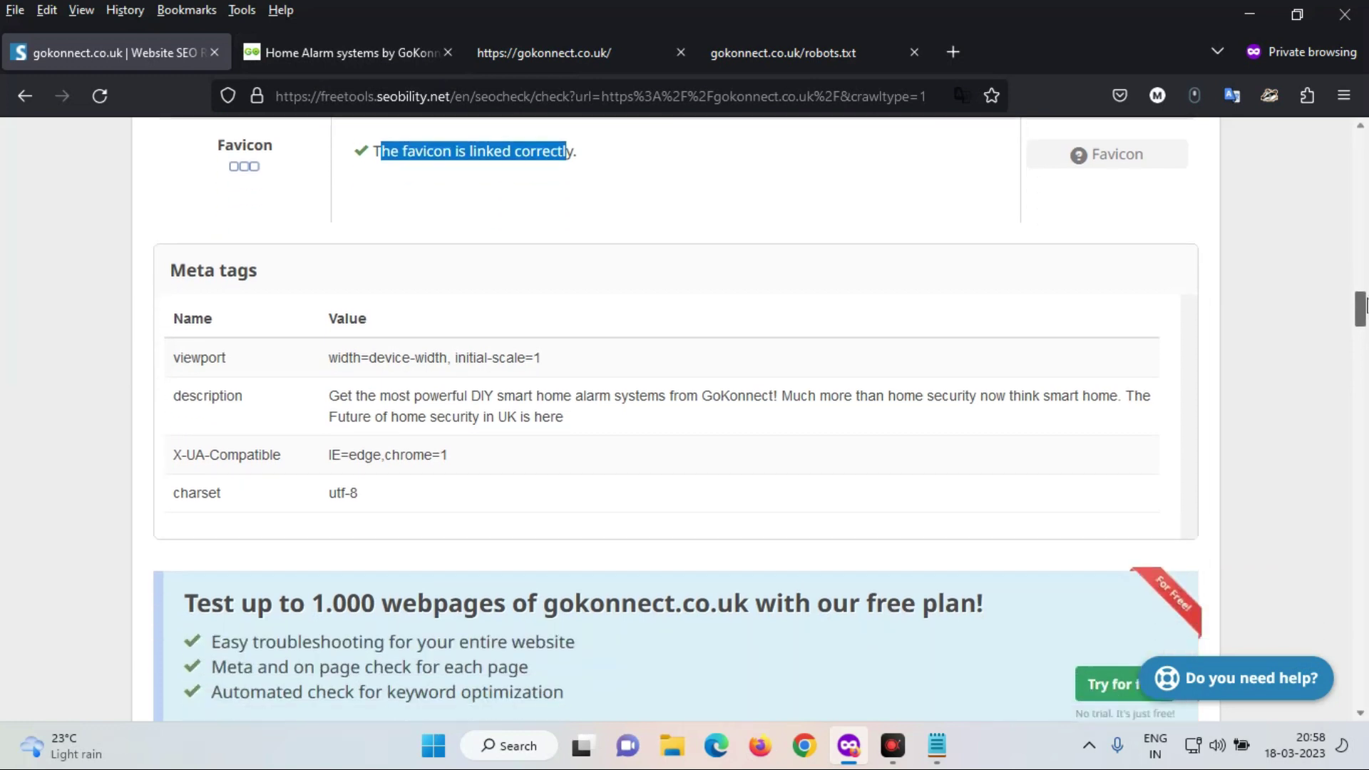
{"action": "left_click_drag", "start_coordinate": [1364, 305], "coordinate": [1365, 314]}
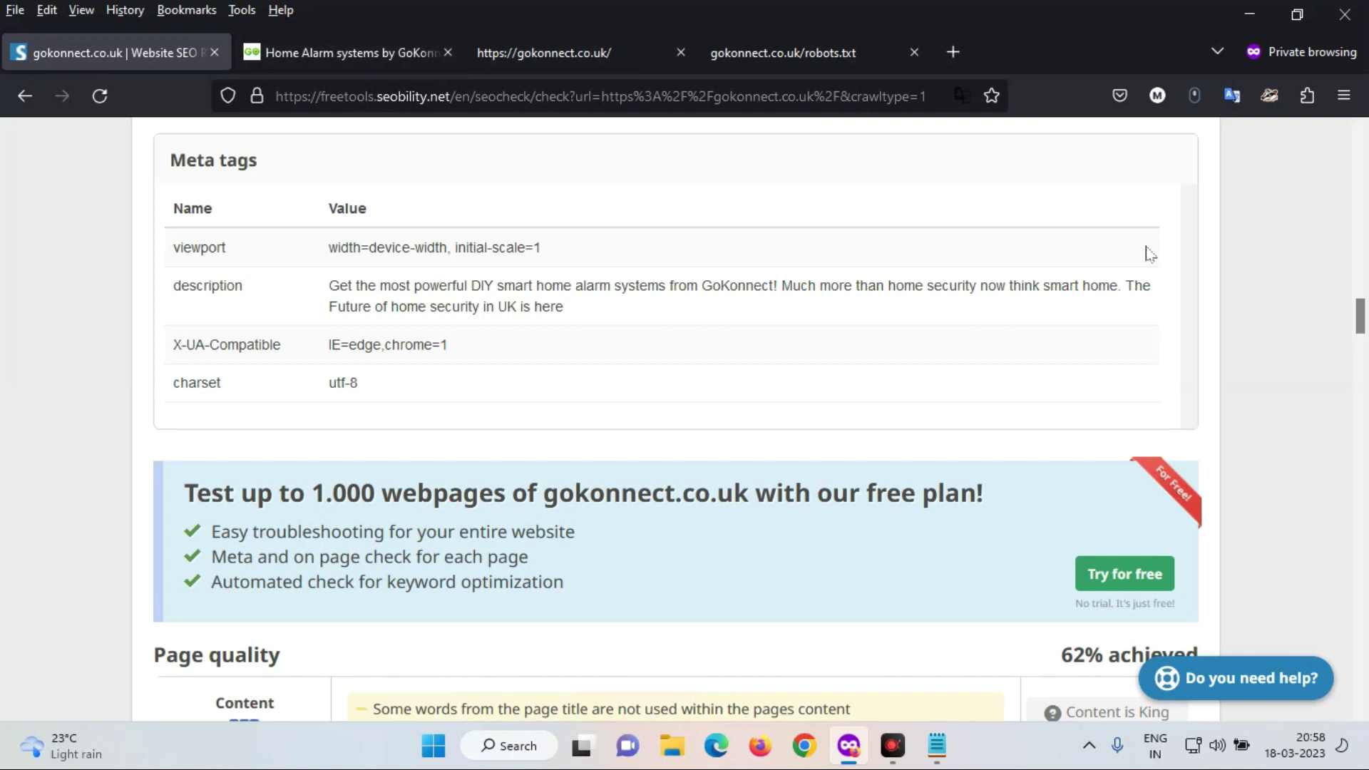
- Examine the Content entry in the Page quality section of the report
{"action": "left_click_drag", "start_coordinate": [1364, 322], "coordinate": [1364, 352]}
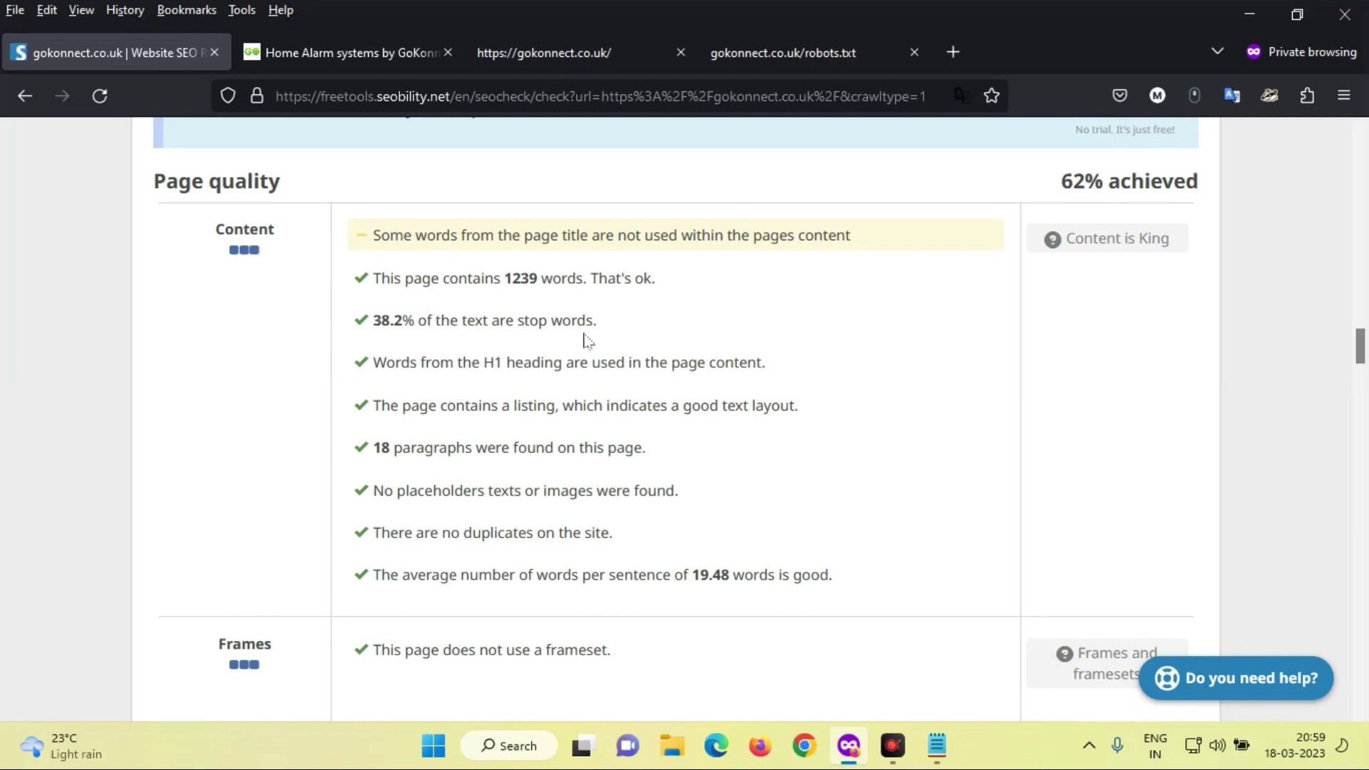
{"action": "left_click_drag", "start_coordinate": [1363, 347], "coordinate": [1363, 353]}
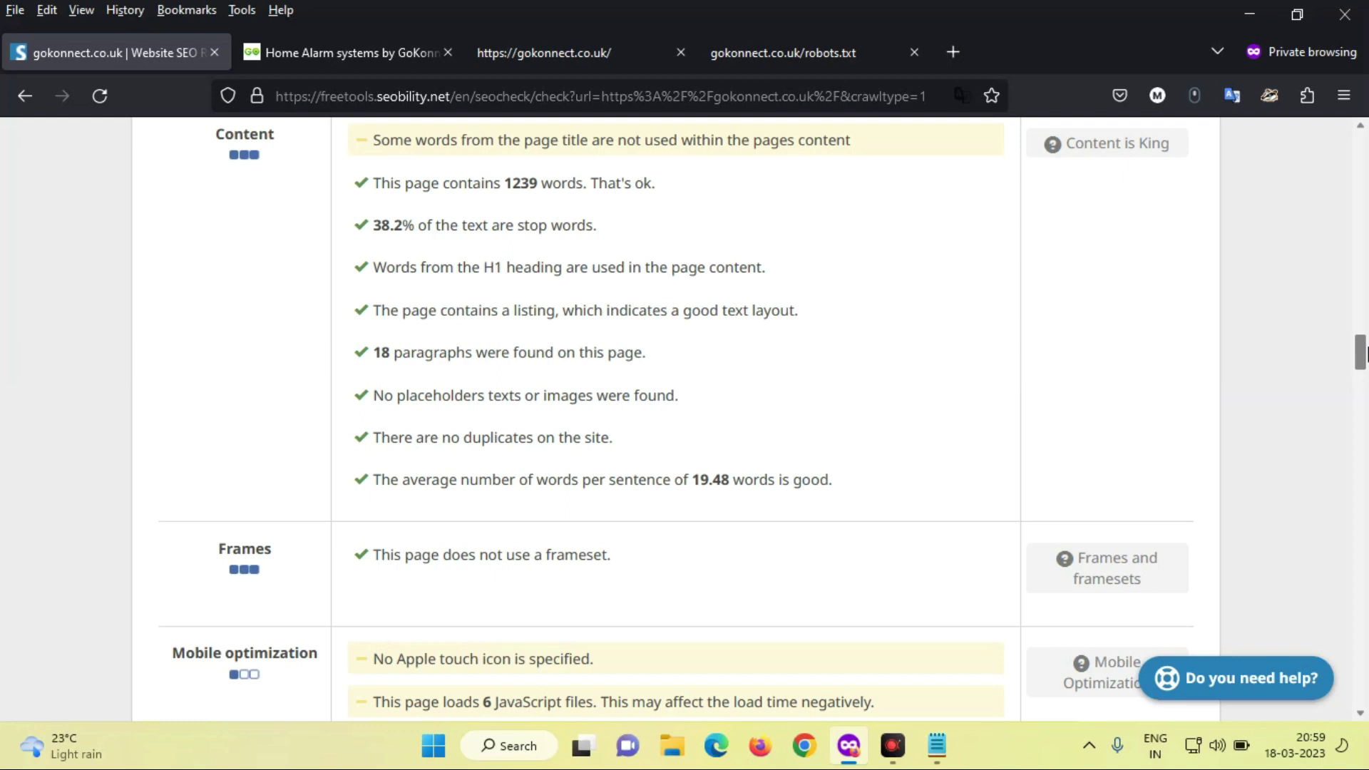
{"action": "scroll", "coordinate": [1363, 352], "scroll_direction": "up", "scroll_amount": 1}
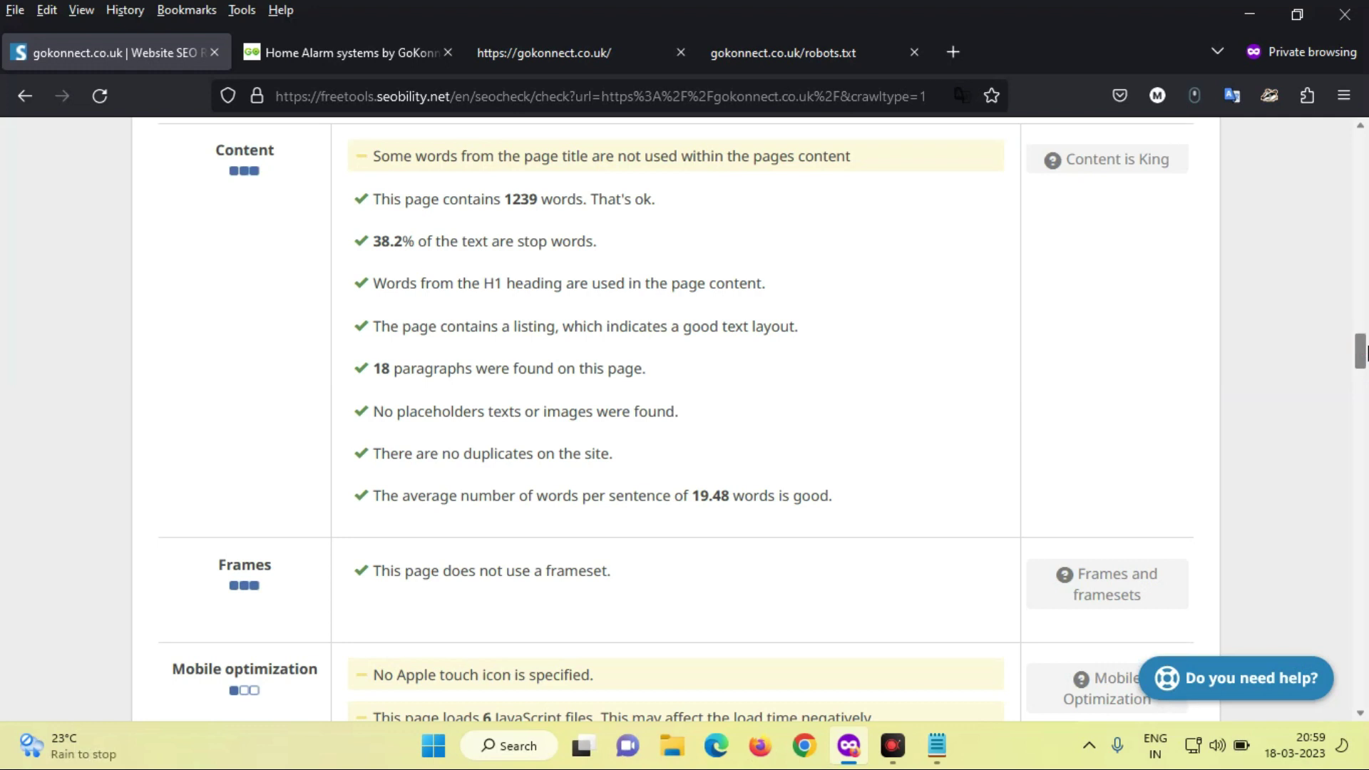
{"action": "scroll", "coordinate": [1363, 351], "scroll_direction": "up", "scroll_amount": 2}
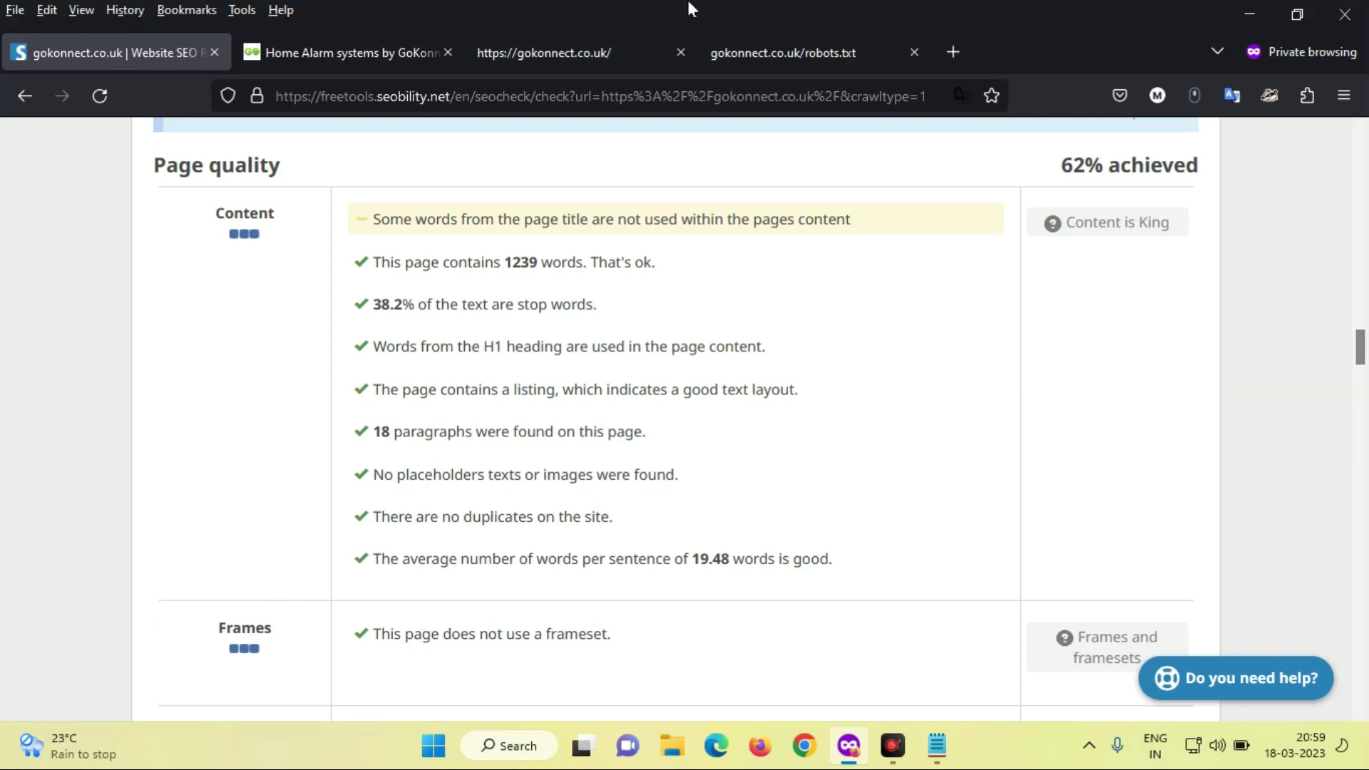
- Switch to the GoKonnect homepage and review its text content from the header to the footer, including the Smart Home App paragraph
{"action": "left_click", "coordinate": [351, 51]}
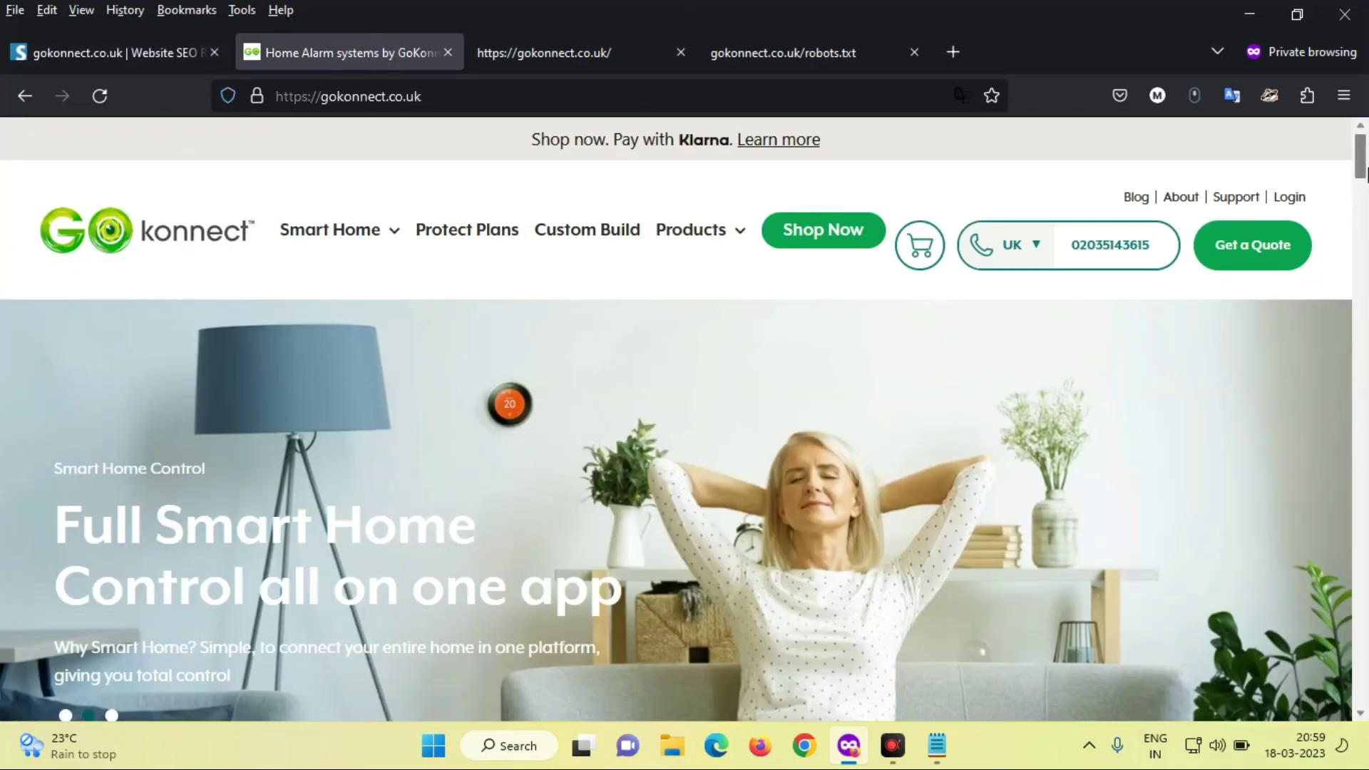
{"action": "left_click_drag", "start_coordinate": [1361, 158], "coordinate": [1363, 206]}
{"action": "scroll", "coordinate": [1362, 207], "scroll_direction": "down", "scroll_amount": 3}
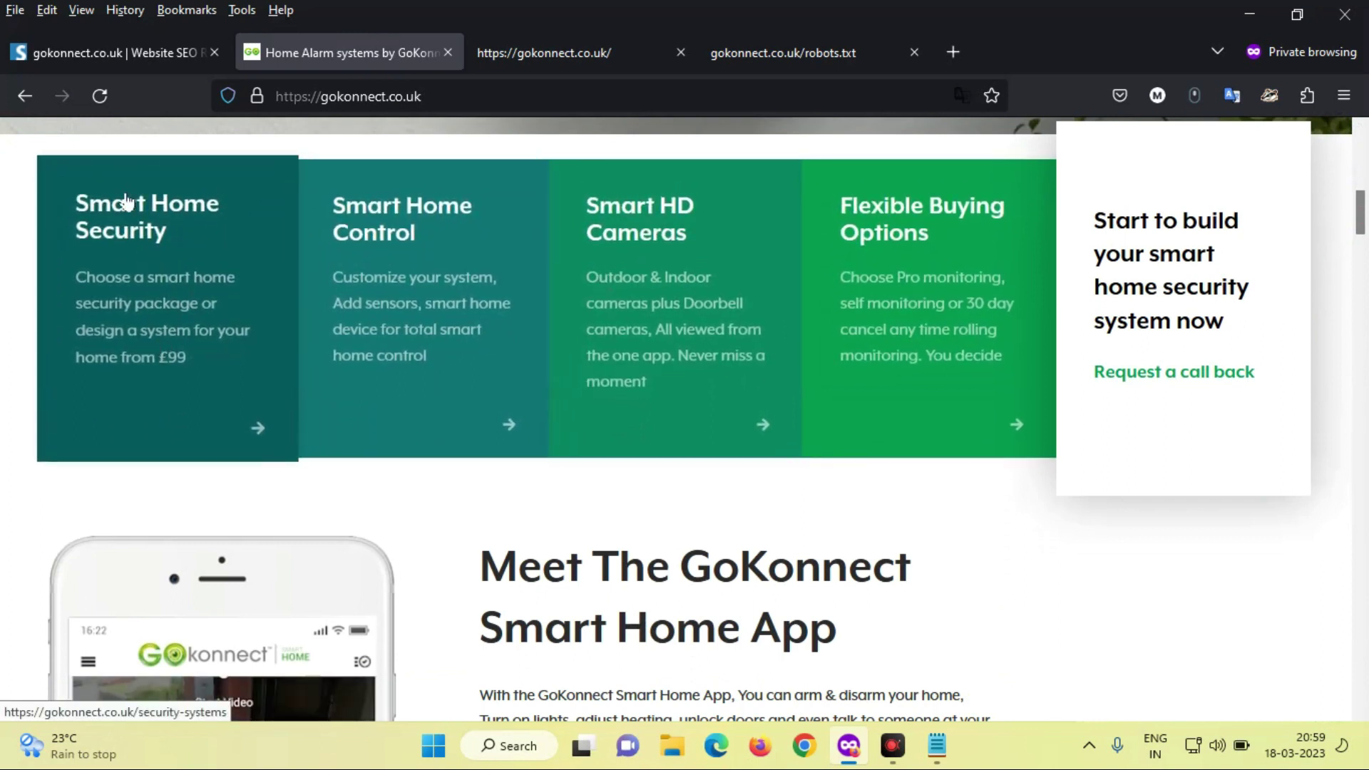
{"action": "scroll", "coordinate": [1364, 212], "scroll_direction": "down", "scroll_amount": 5}
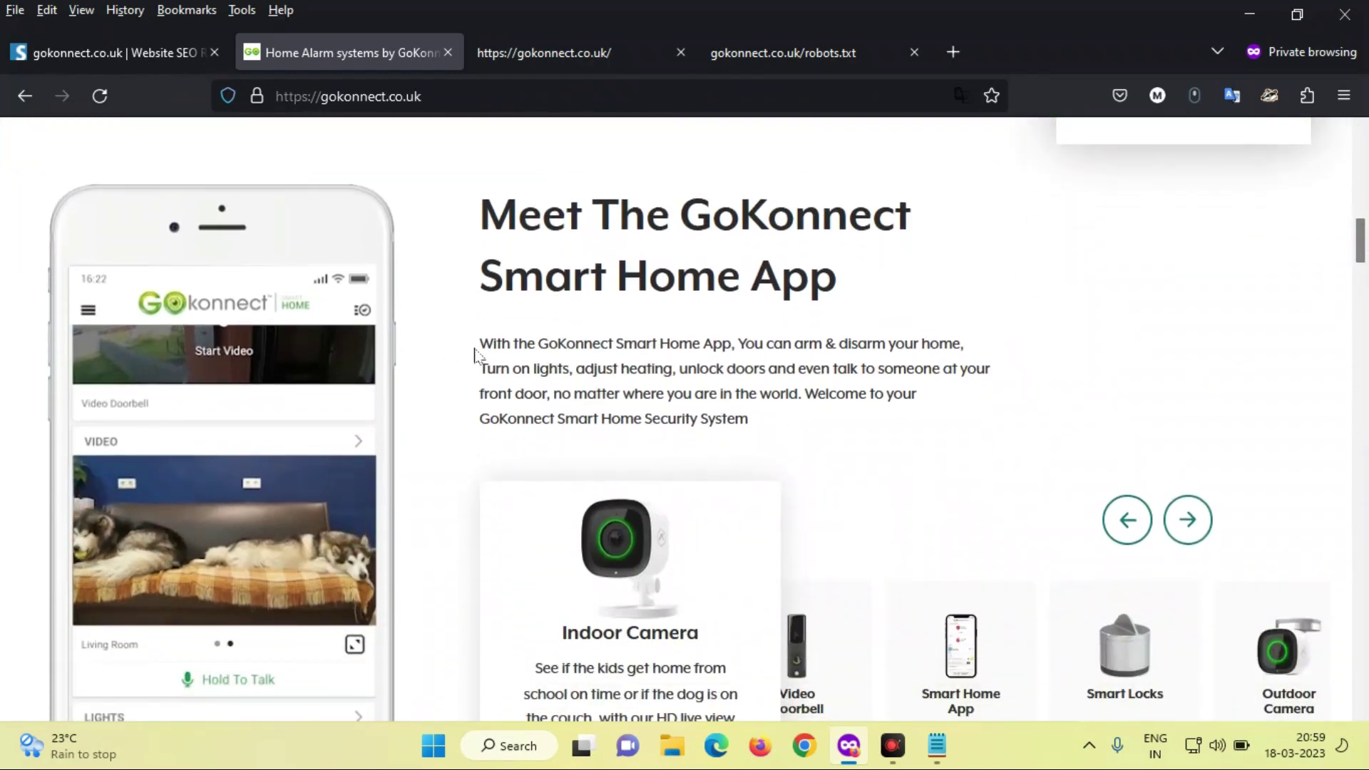
{"action": "left_click_drag", "start_coordinate": [479, 343], "coordinate": [1019, 415]}
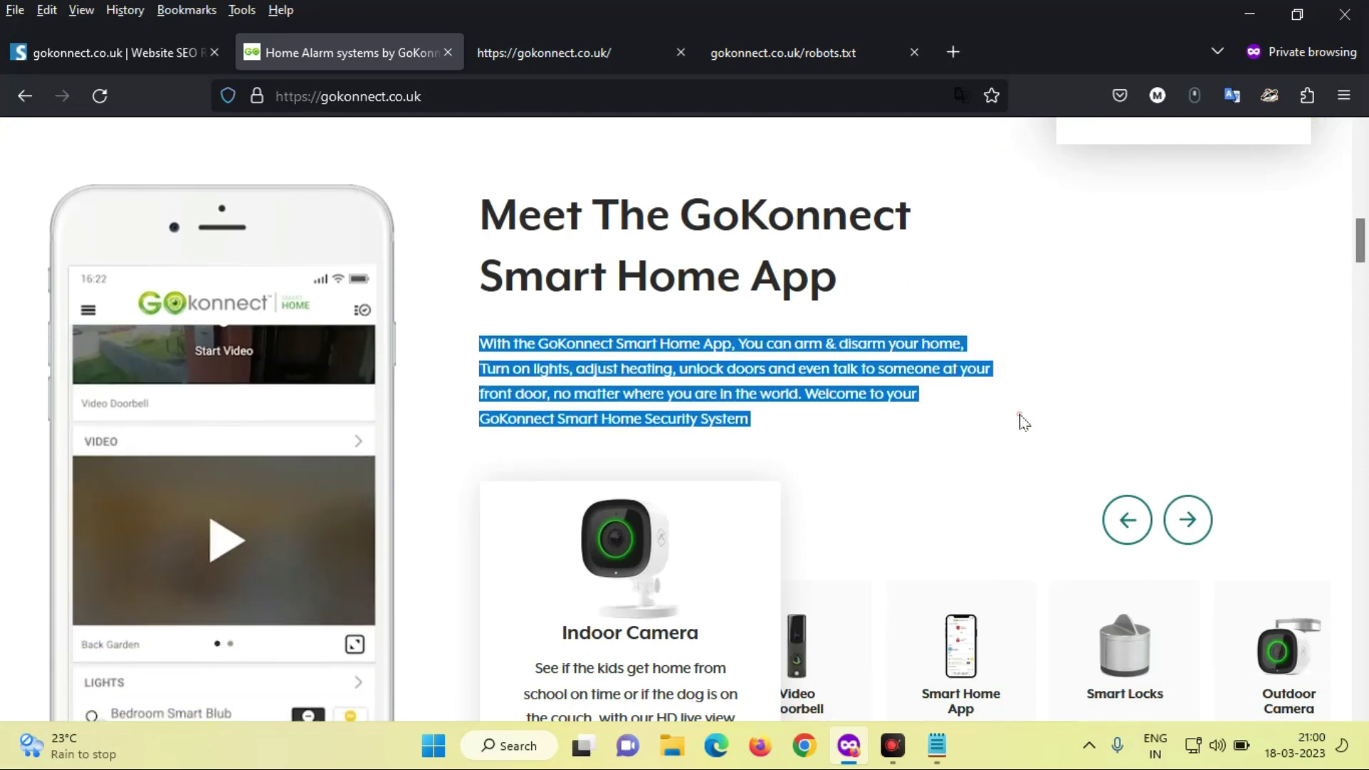
{"action": "scroll", "coordinate": [1362, 235], "scroll_direction": "up", "scroll_amount": 8}
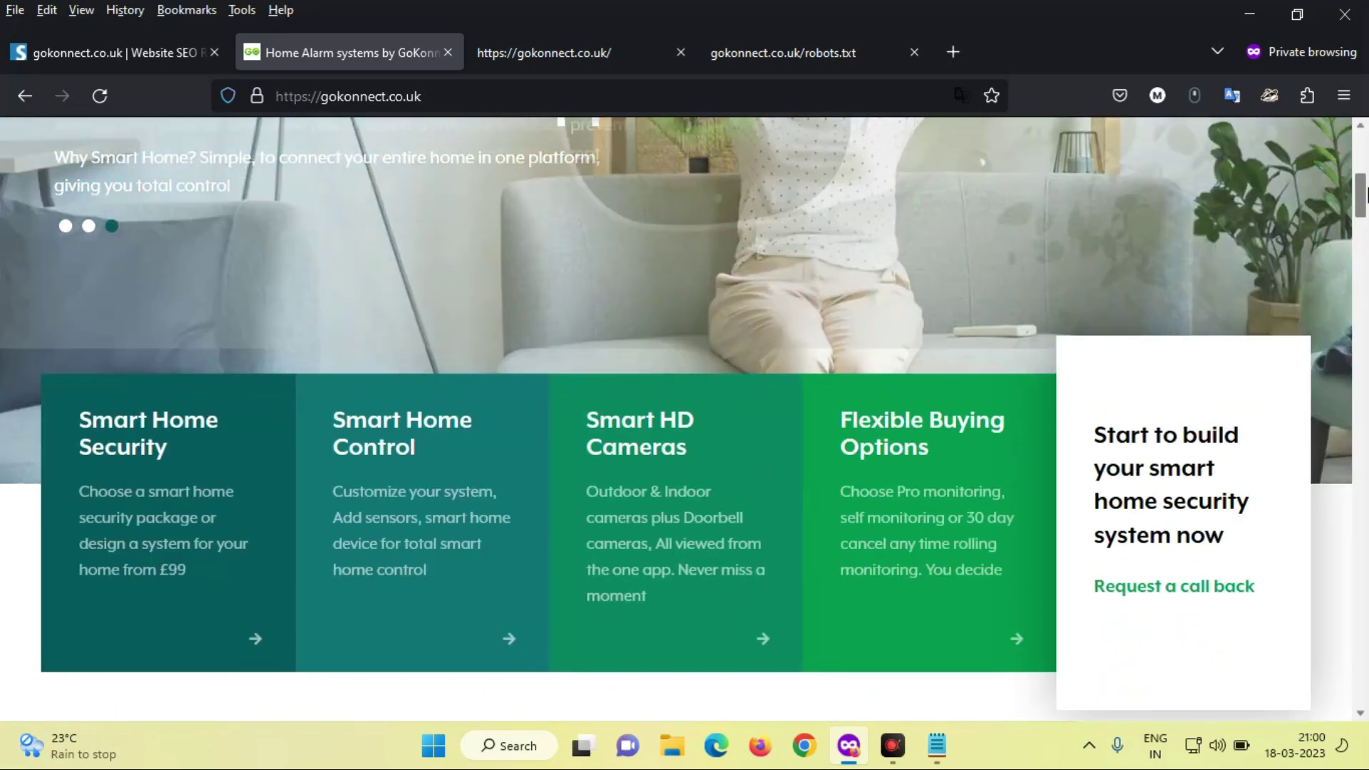
{"action": "scroll", "coordinate": [1362, 235], "scroll_direction": "down", "scroll_amount": 10}
{"action": "left_click_drag", "start_coordinate": [1364, 274], "coordinate": [1364, 684]}
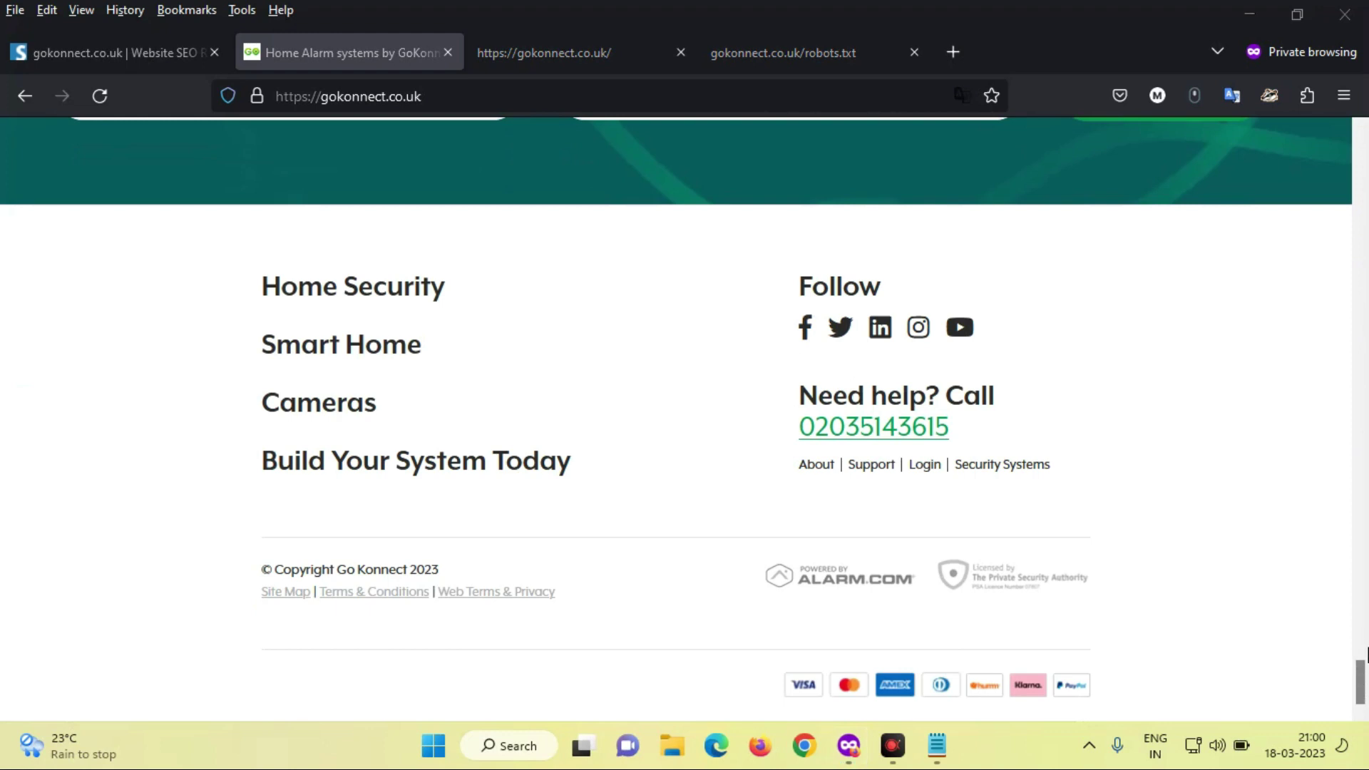
{"action": "left_click_drag", "start_coordinate": [1363, 681], "coordinate": [1365, 550]}
{"action": "left_click_drag", "start_coordinate": [1365, 514], "coordinate": [1365, 178]}
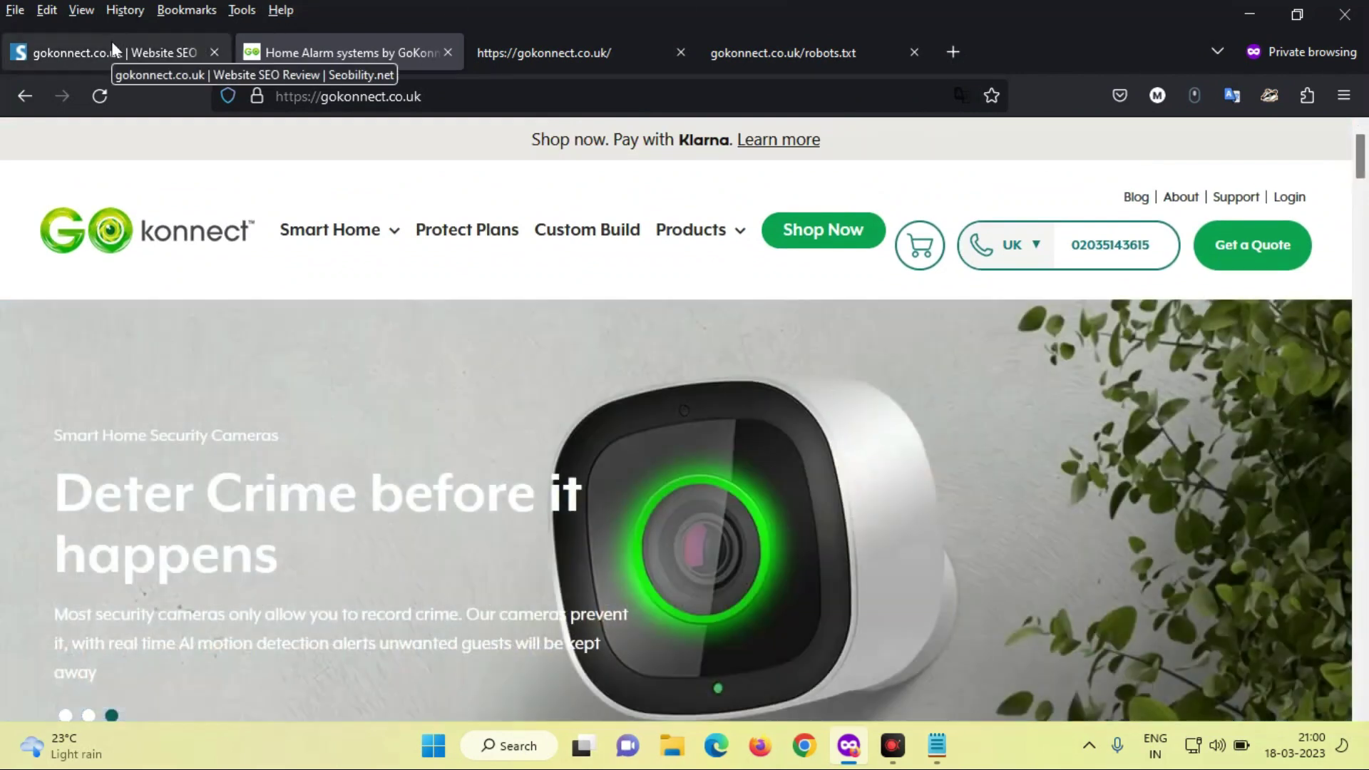
- Examine the Frames entry in the Seobility report and compare it with the GoKonnect homepage
{"action": "left_click", "coordinate": [112, 41]}
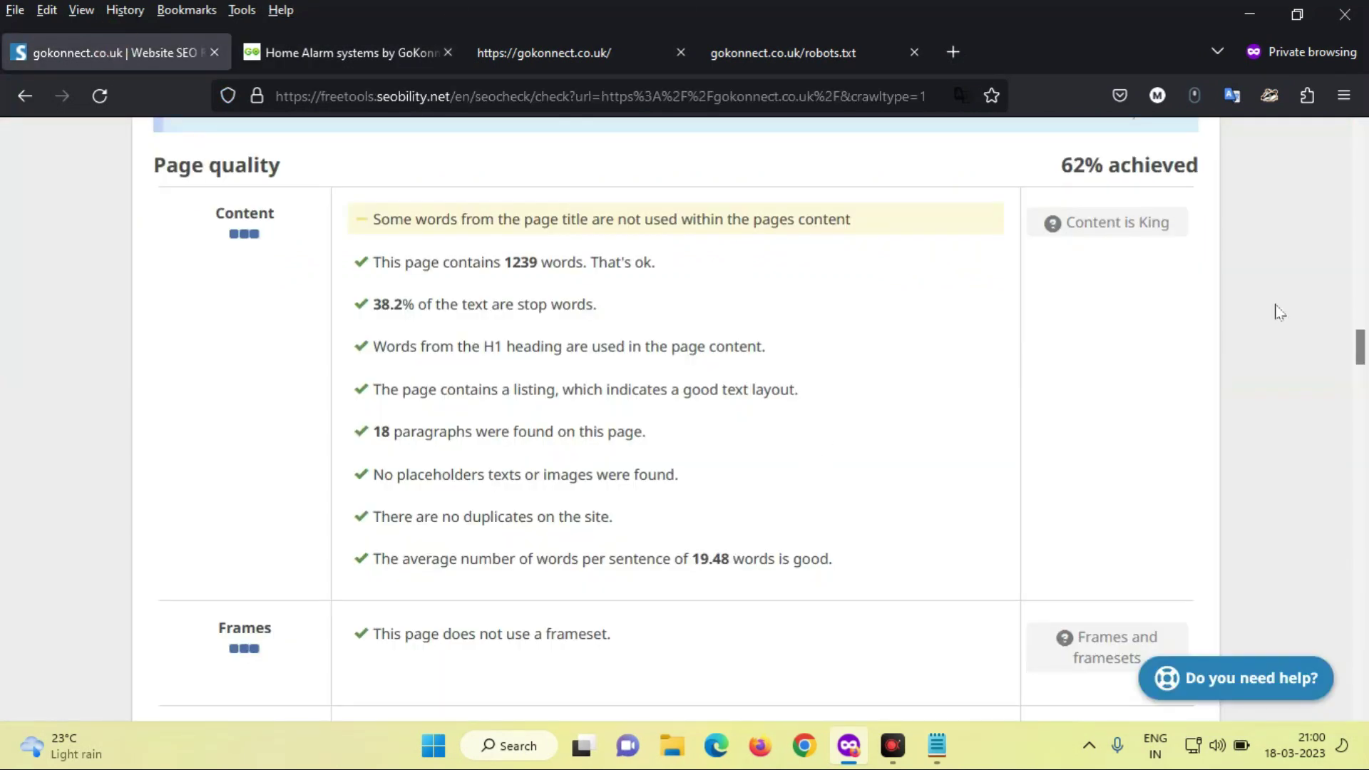
{"action": "scroll", "coordinate": [1365, 348], "scroll_direction": "down", "scroll_amount": 1}
{"action": "scroll", "coordinate": [1365, 348], "scroll_direction": "down", "scroll_amount": 5}
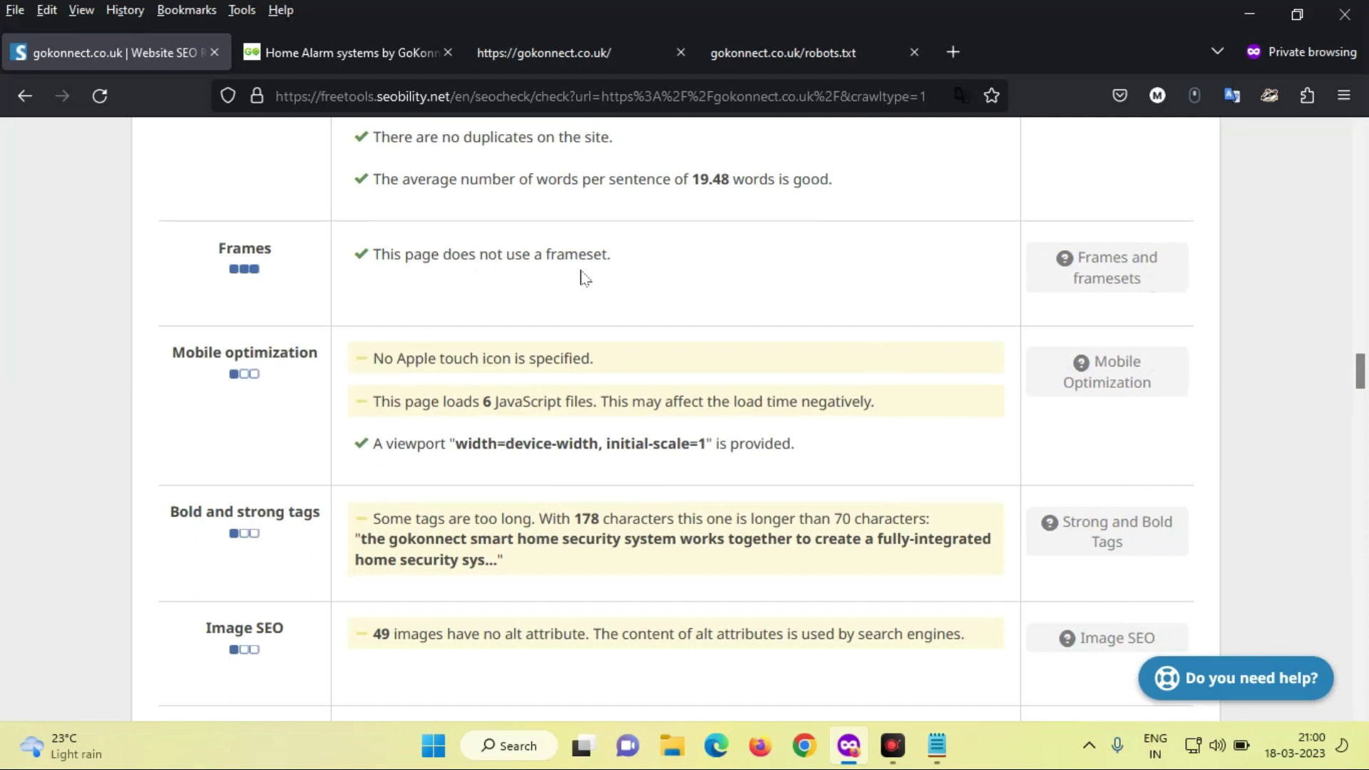
{"action": "left_click", "coordinate": [334, 47]}
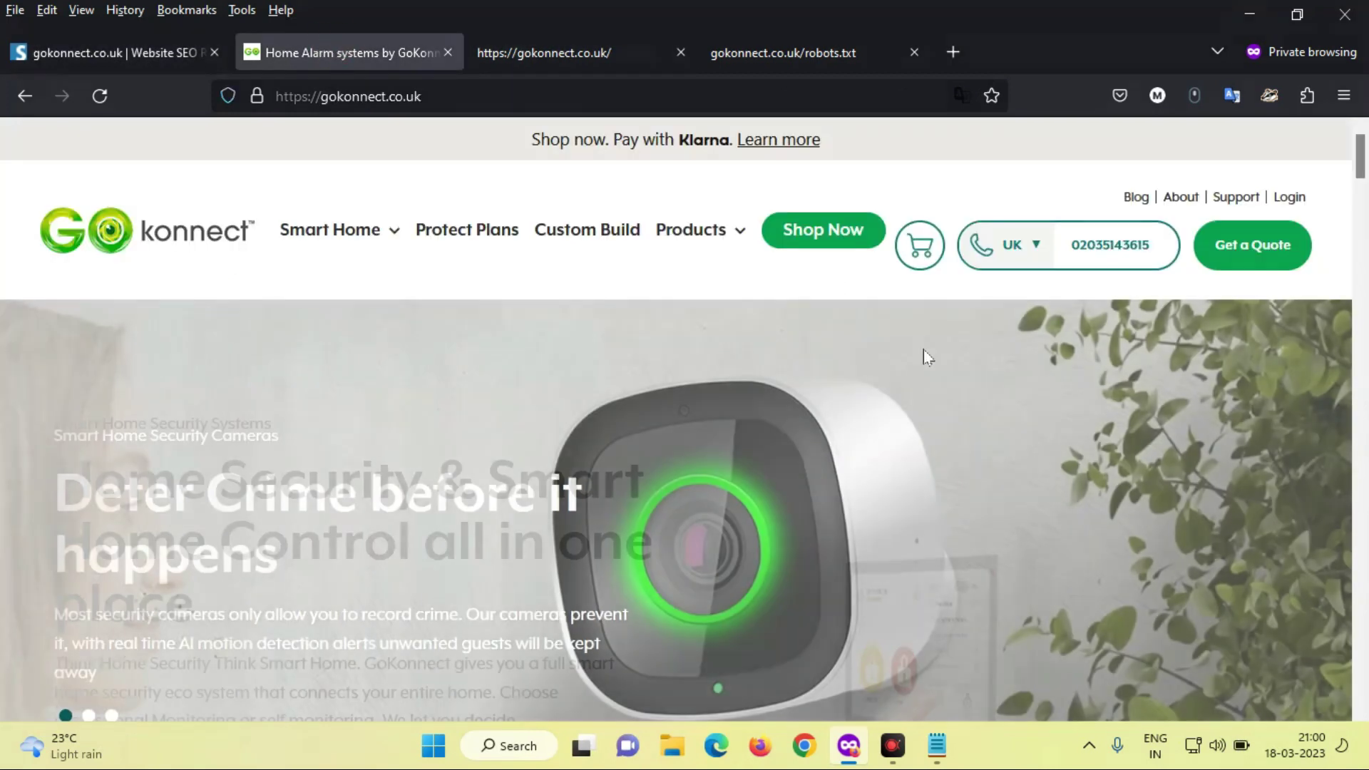
{"action": "mouse_move", "coordinate": [1365, 178]}
{"action": "left_mouse_down"}
{"action": "mouse_move", "coordinate": [1364, 227]}
{"action": "mouse_move", "coordinate": [1364, 158]}
{"action": "left_mouse_up"}
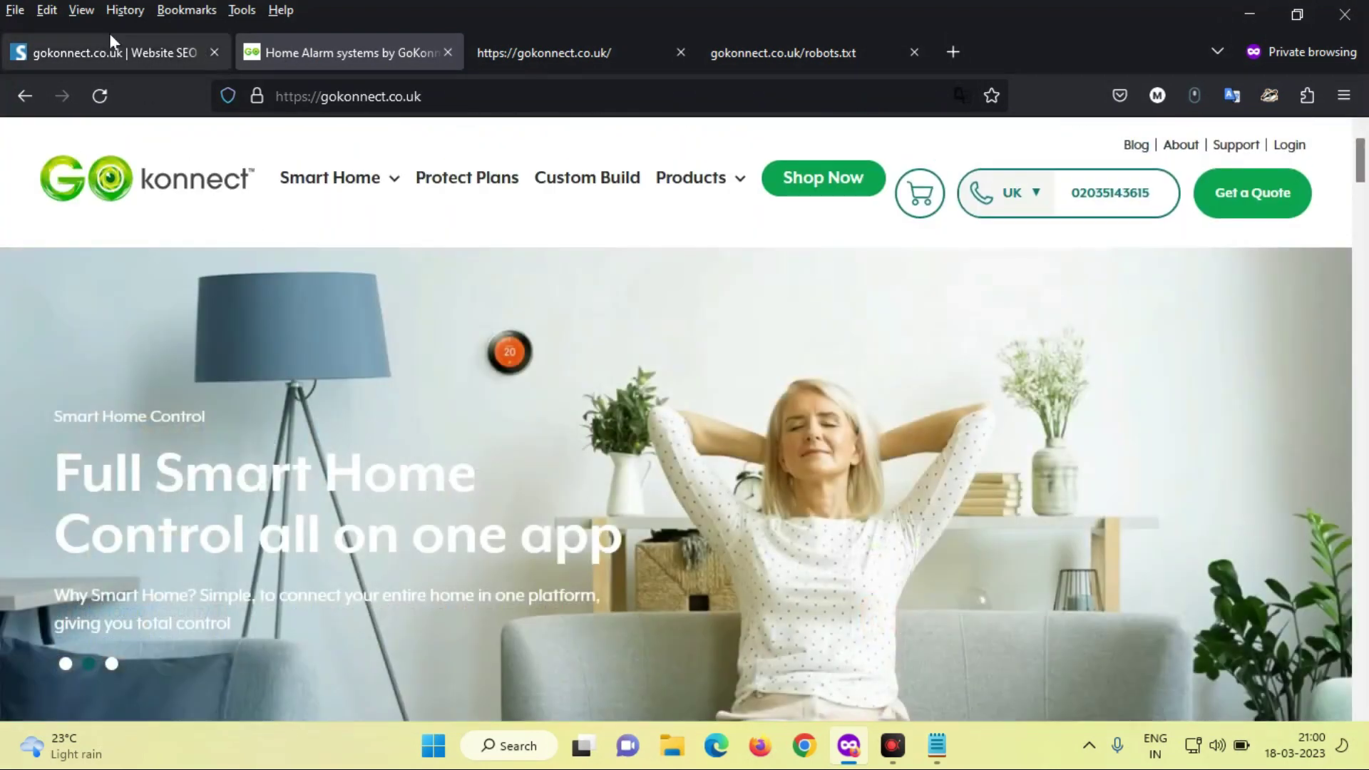
- Return to the Seobility report and examine the Mobile optimization entry, including its viewport line
{"action": "left_click", "coordinate": [111, 40]}
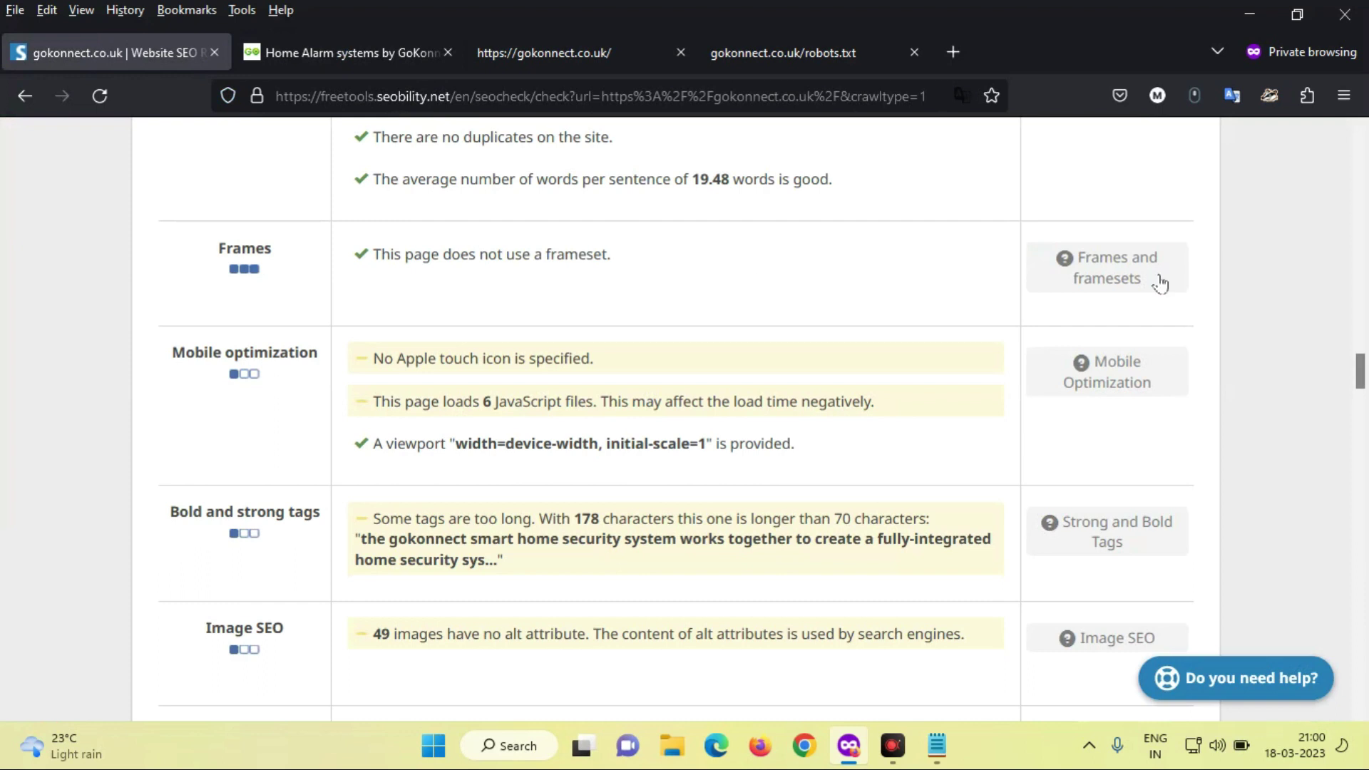
{"action": "left_click_drag", "start_coordinate": [1362, 369], "coordinate": [1362, 375]}
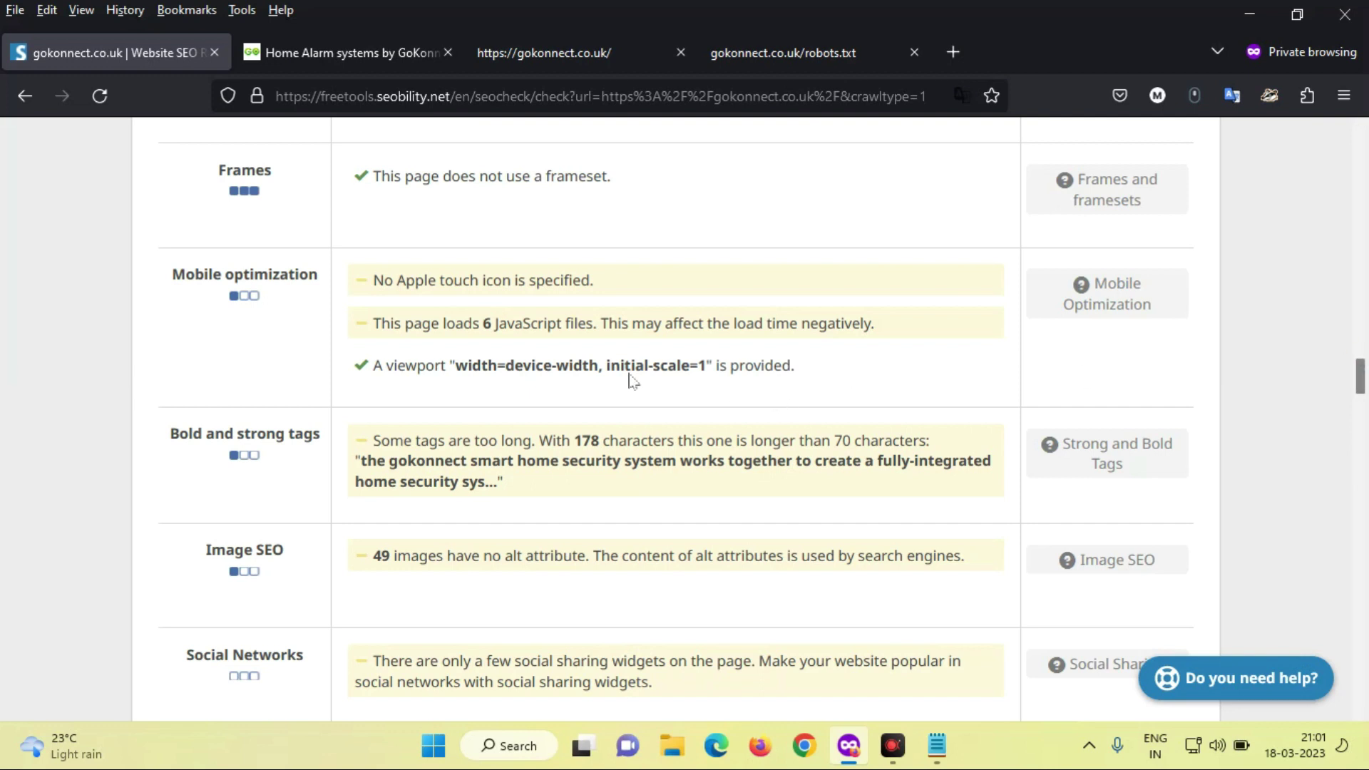
{"action": "left_click_drag", "start_coordinate": [372, 365], "coordinate": [799, 367]}
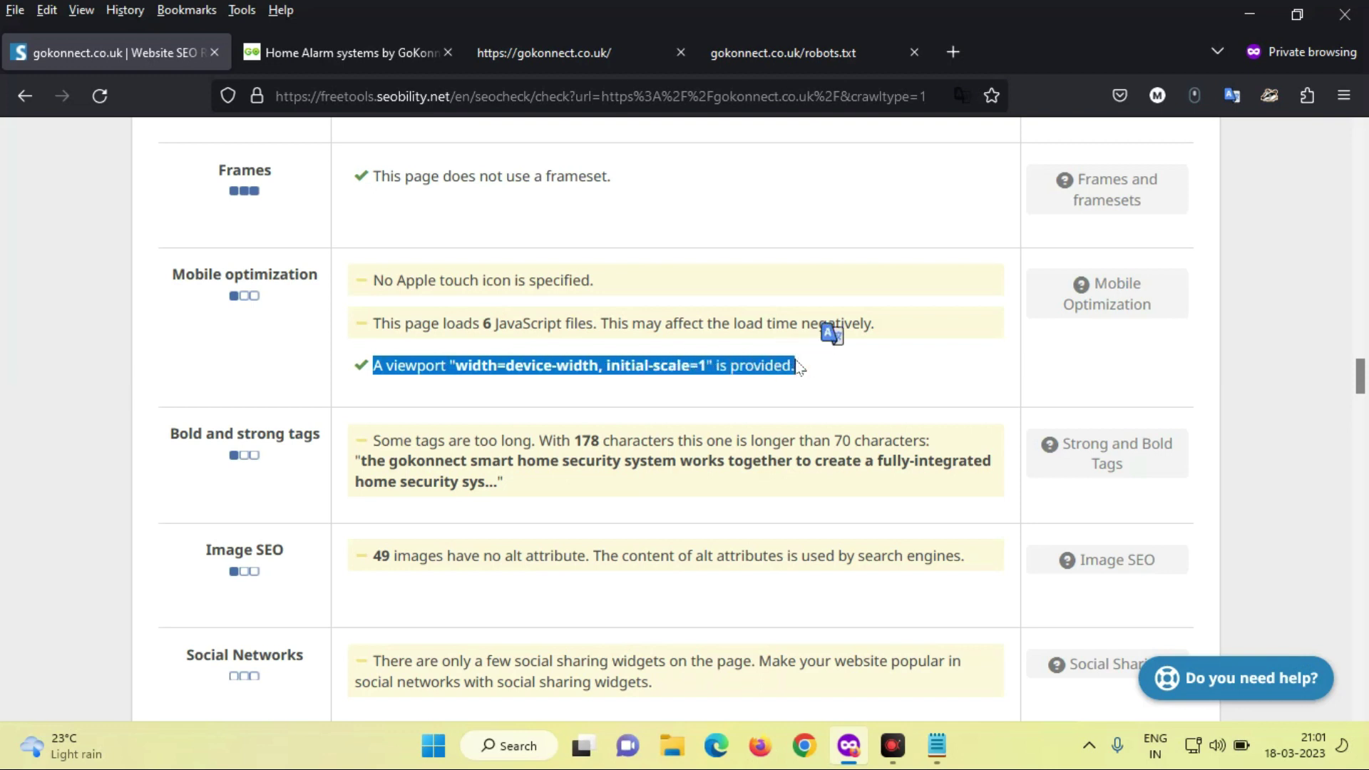
{"action": "left_click", "coordinate": [898, 379]}
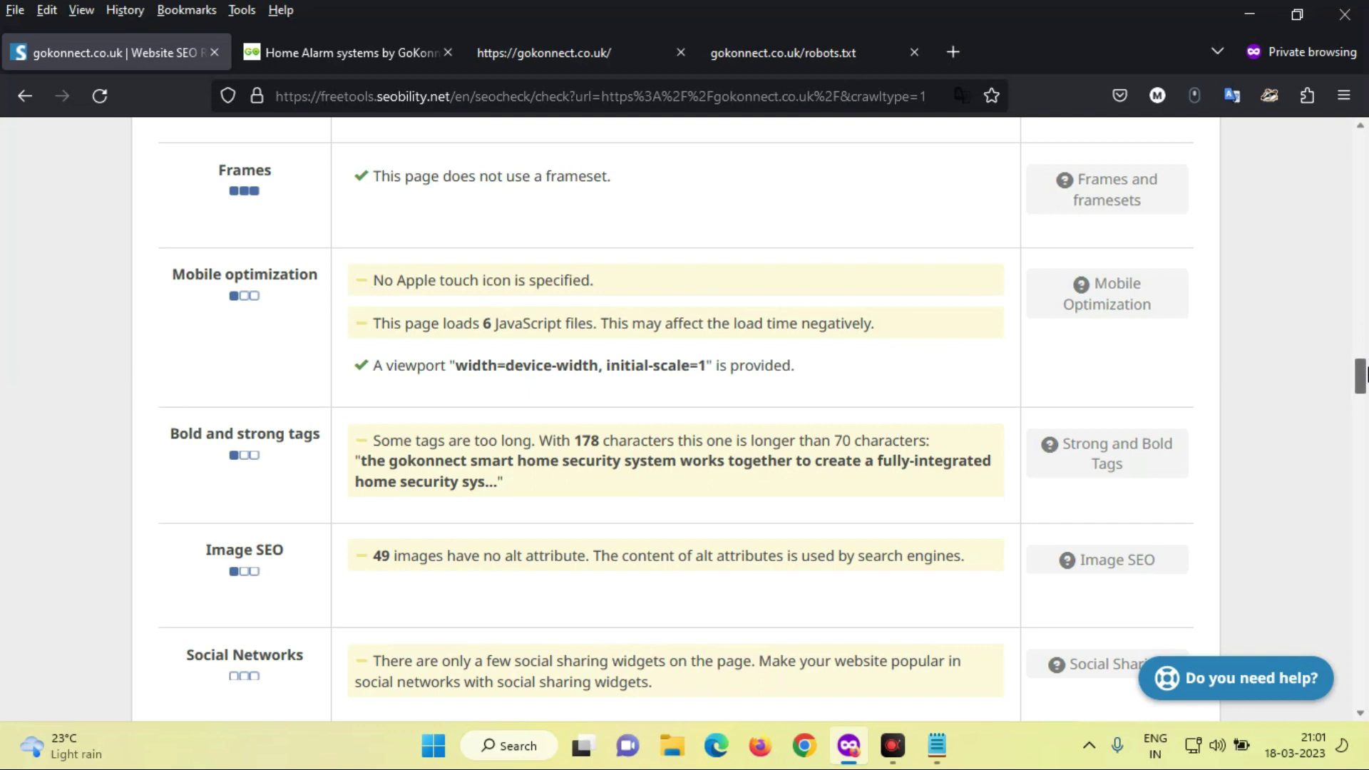
- Review the remaining Page quality entries from Bold and strong tags through Image SEO, Social Networks, Additional markup and HTTPS
{"action": "scroll", "coordinate": [1363, 374], "scroll_direction": "down", "scroll_amount": 1}
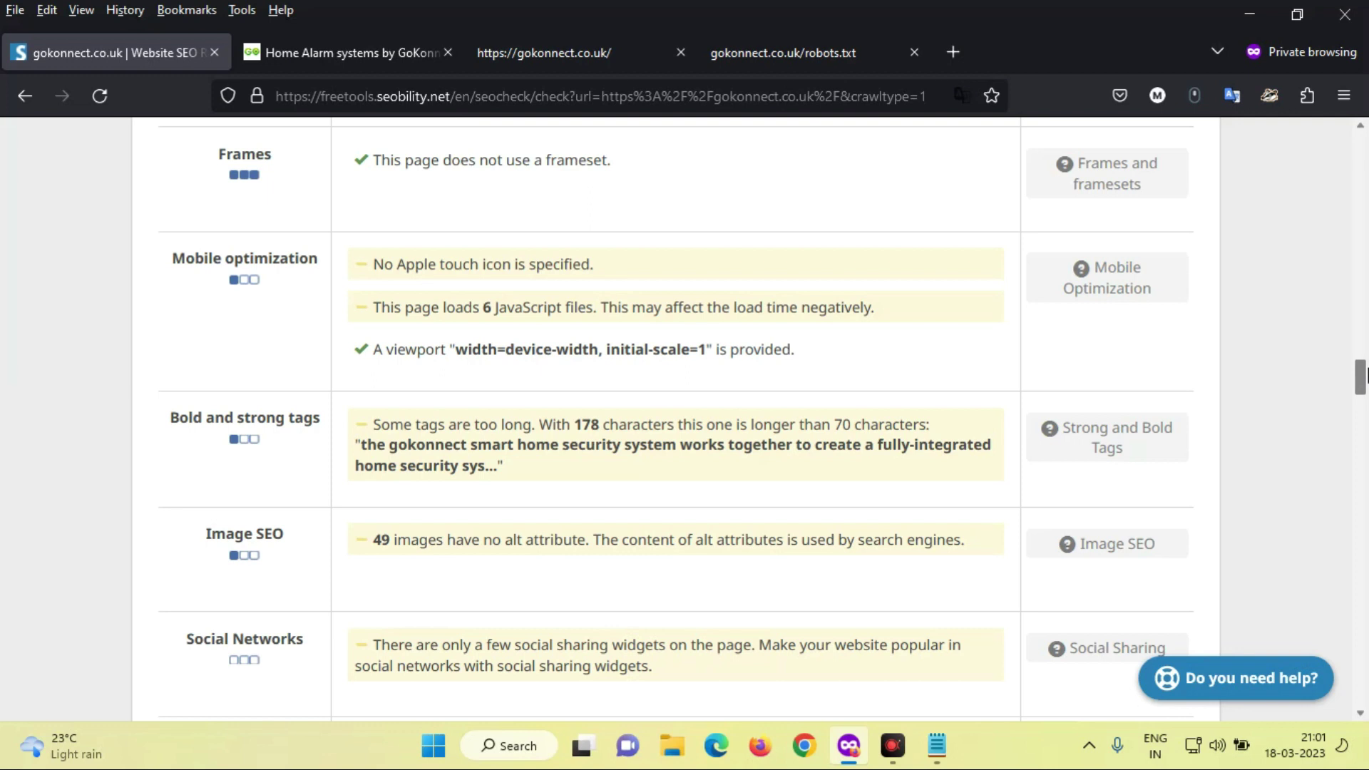
{"action": "left_click_drag", "start_coordinate": [1365, 375], "coordinate": [1365, 386]}
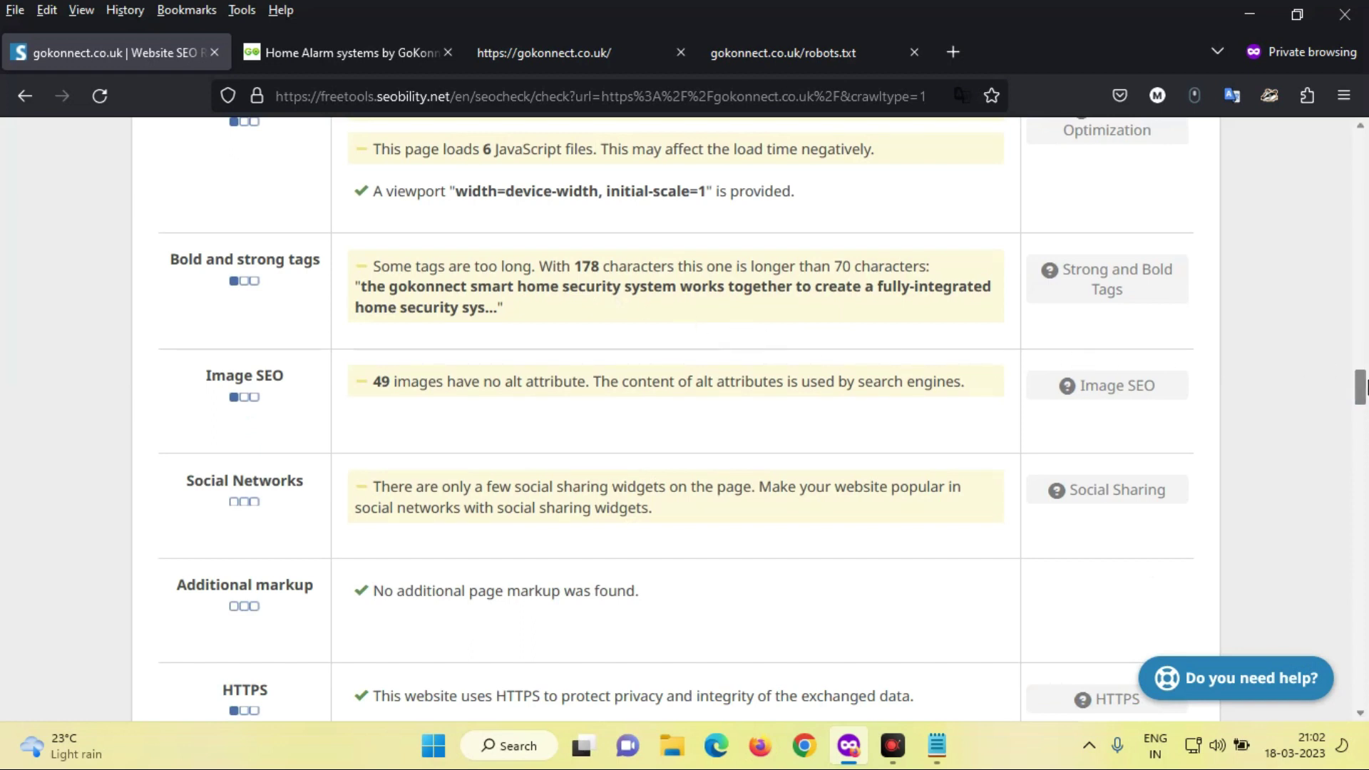
{"action": "left_click_drag", "start_coordinate": [1361, 386], "coordinate": [1362, 389]}
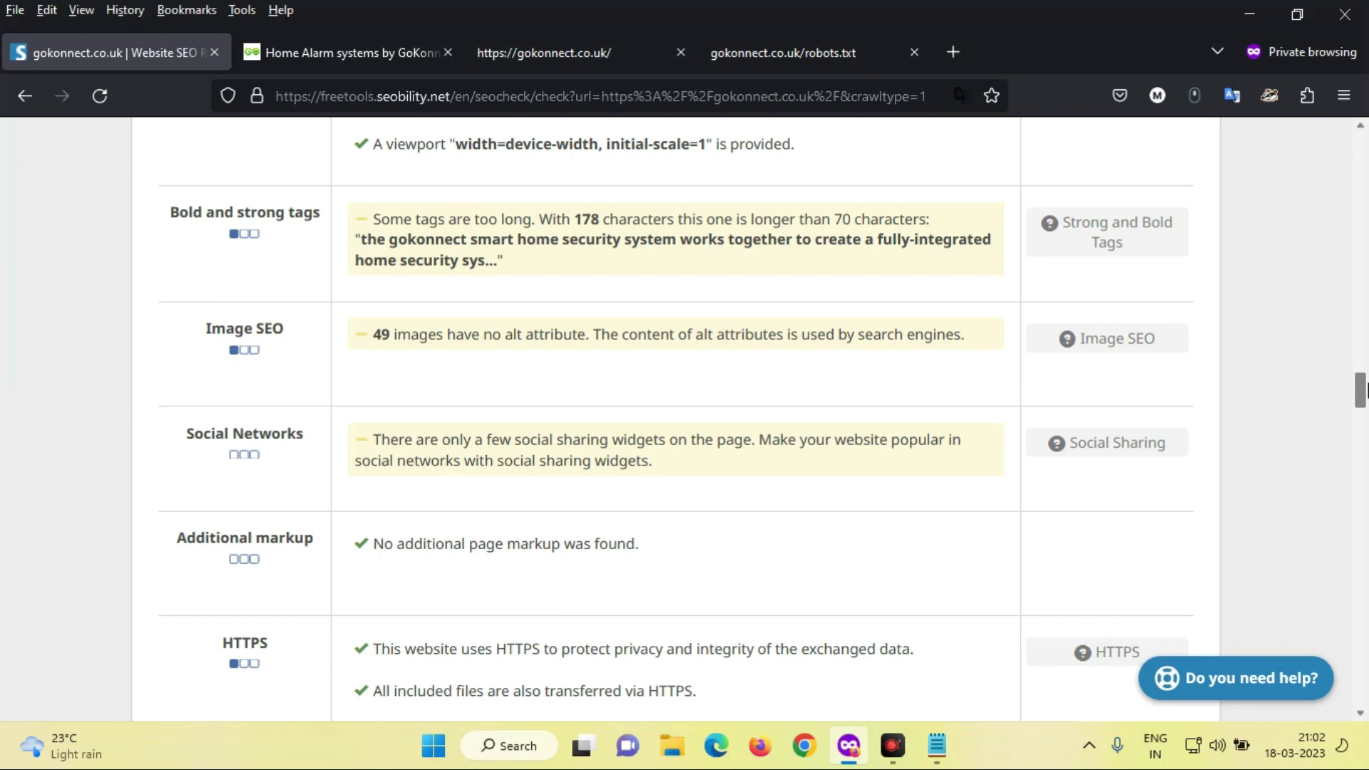
{"action": "left_click_drag", "start_coordinate": [1365, 389], "coordinate": [1365, 394]}
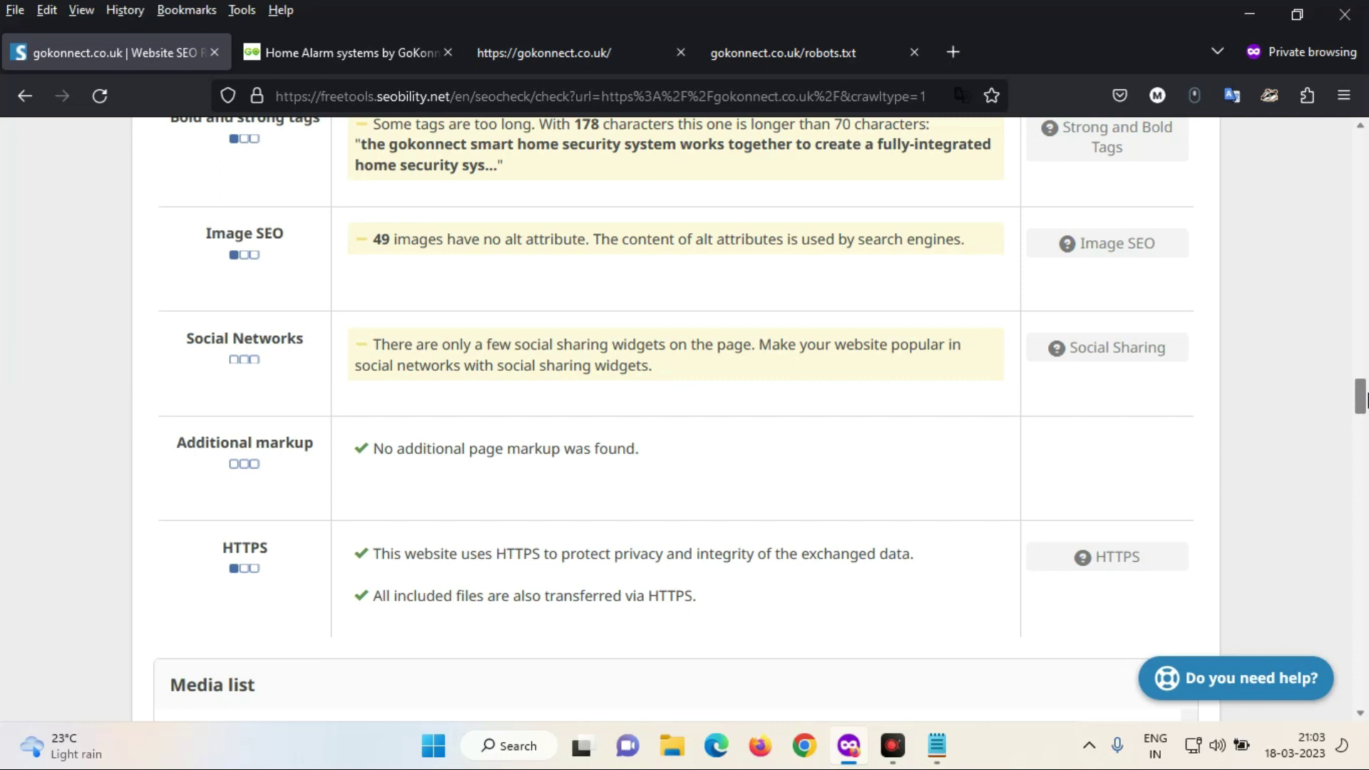
- Examine the Social Networks entry in the report and compare it with the social links in the GoKonnect homepage footer
{"action": "left_click_drag", "start_coordinate": [1362, 399], "coordinate": [1363, 405]}
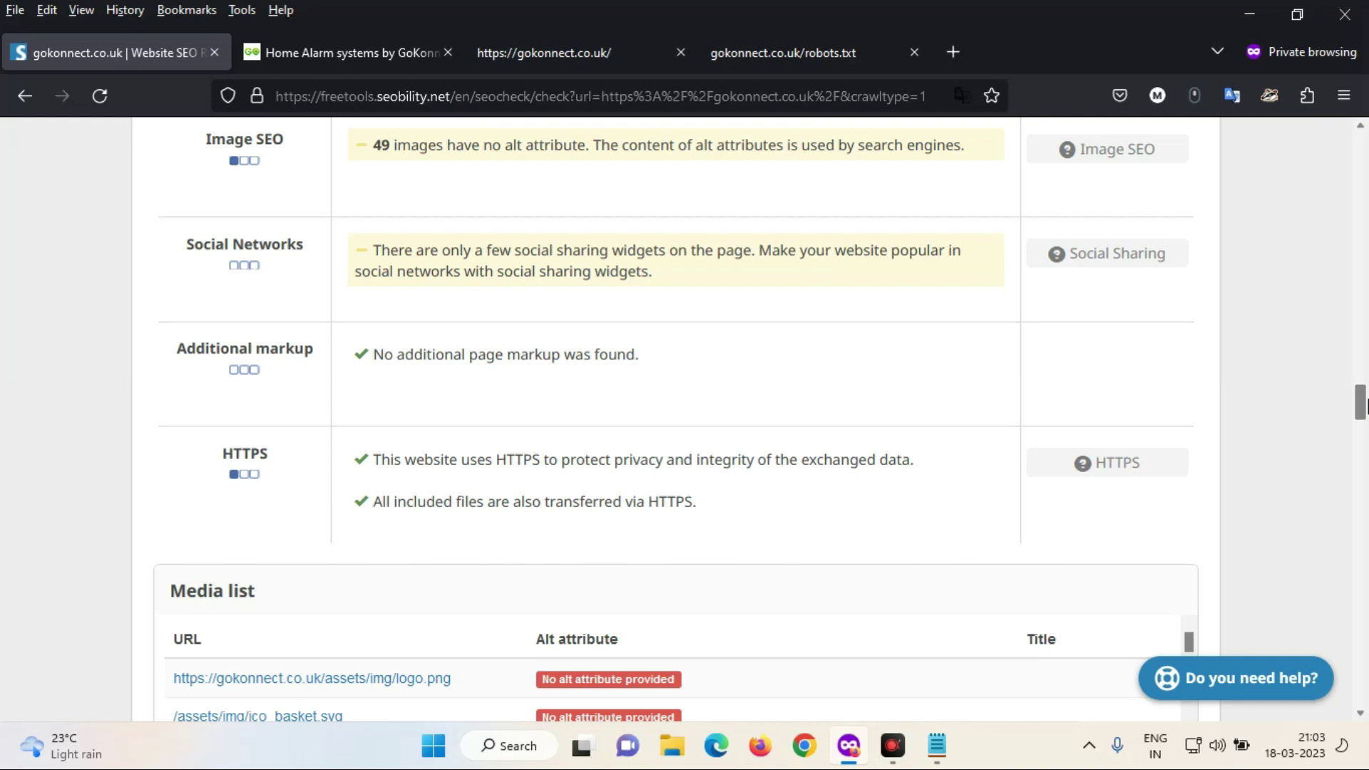
{"action": "scroll", "coordinate": [1363, 403], "scroll_direction": "down", "scroll_amount": 2}
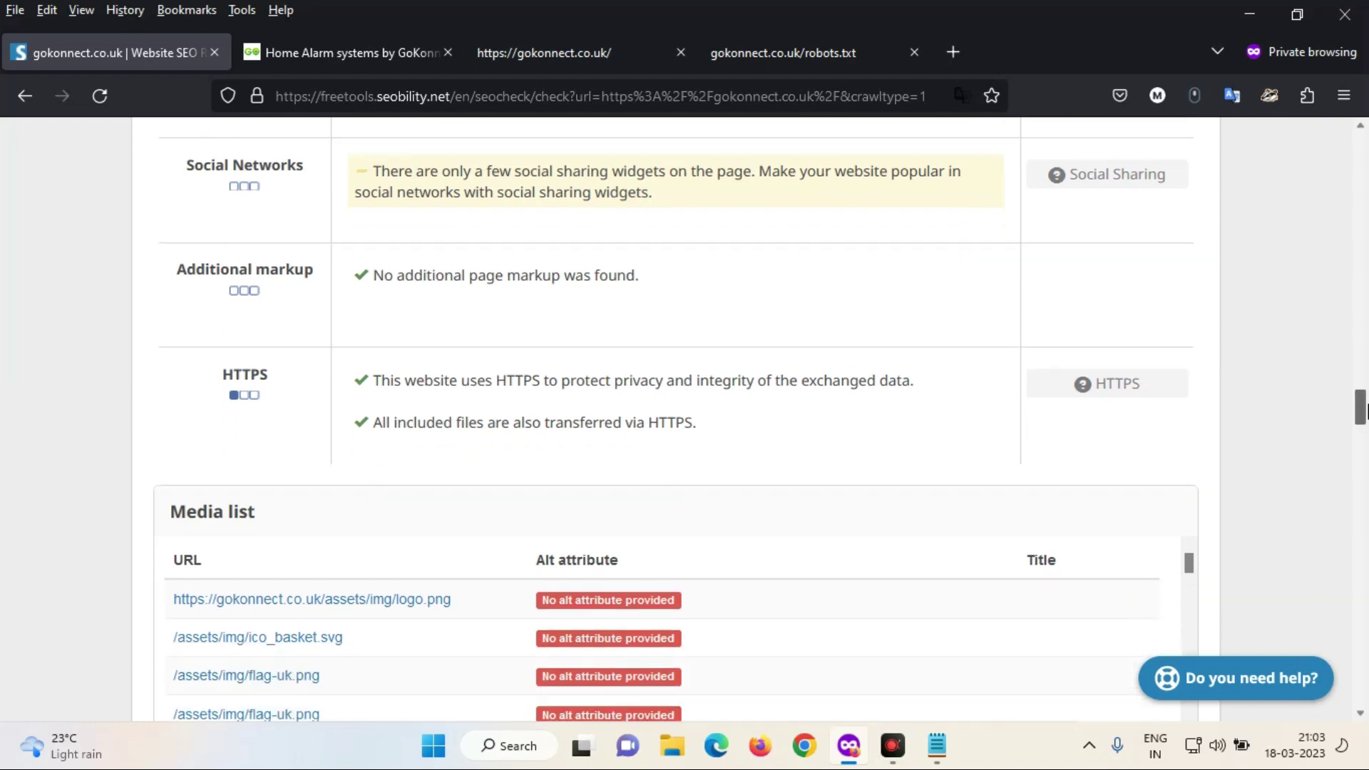
{"action": "left_click", "coordinate": [417, 53]}
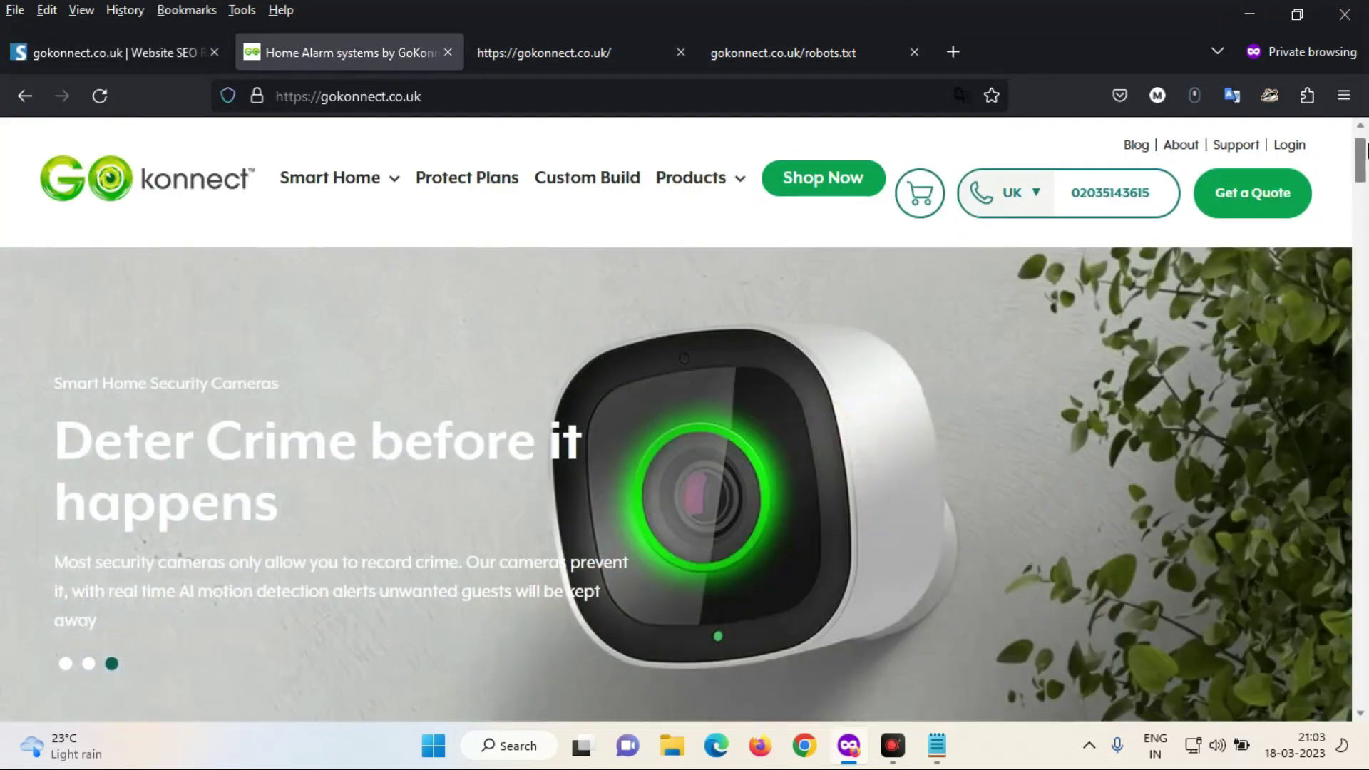
{"action": "left_click_drag", "start_coordinate": [1365, 152], "coordinate": [1364, 683]}
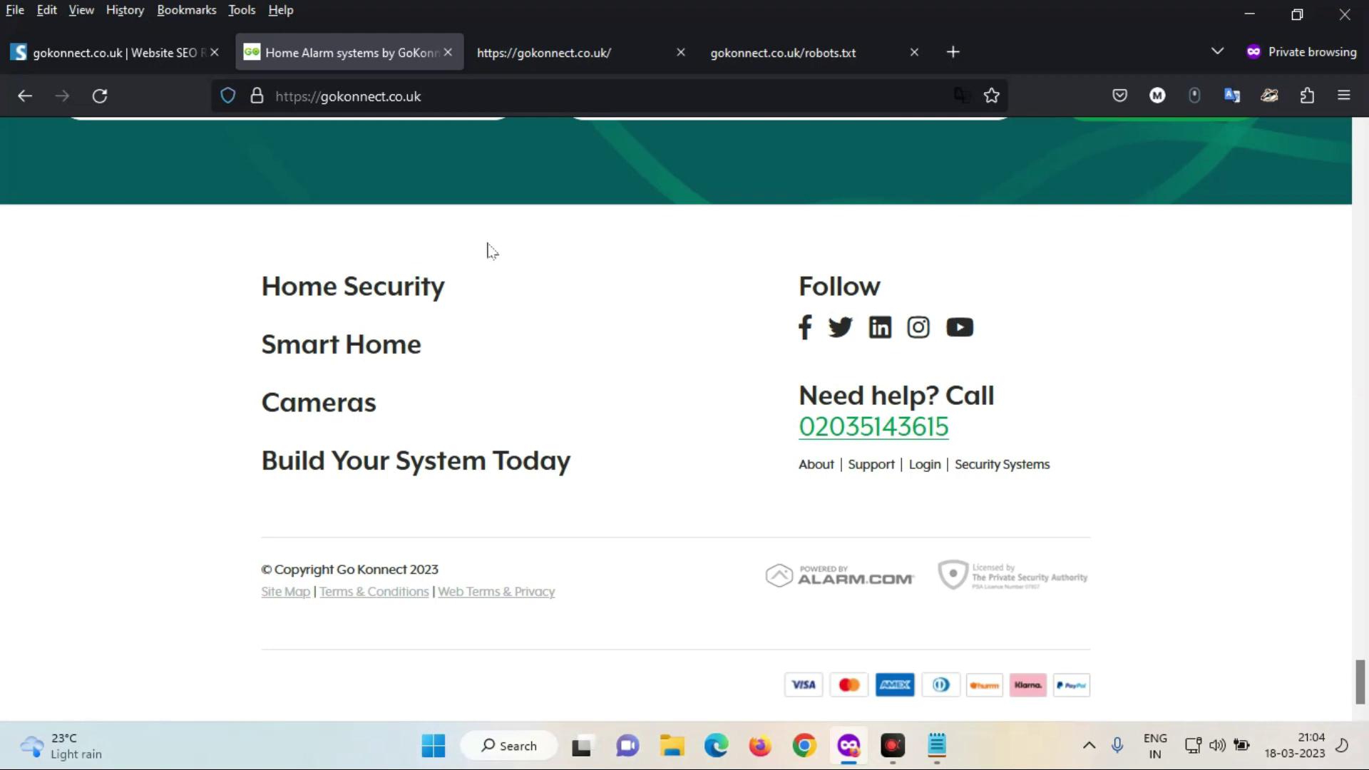
- Examine the report's HTTPS entry and Media list, and compare them with the GoKonnect homepage sections from the footer up to the header
{"action": "left_click", "coordinate": [130, 46]}
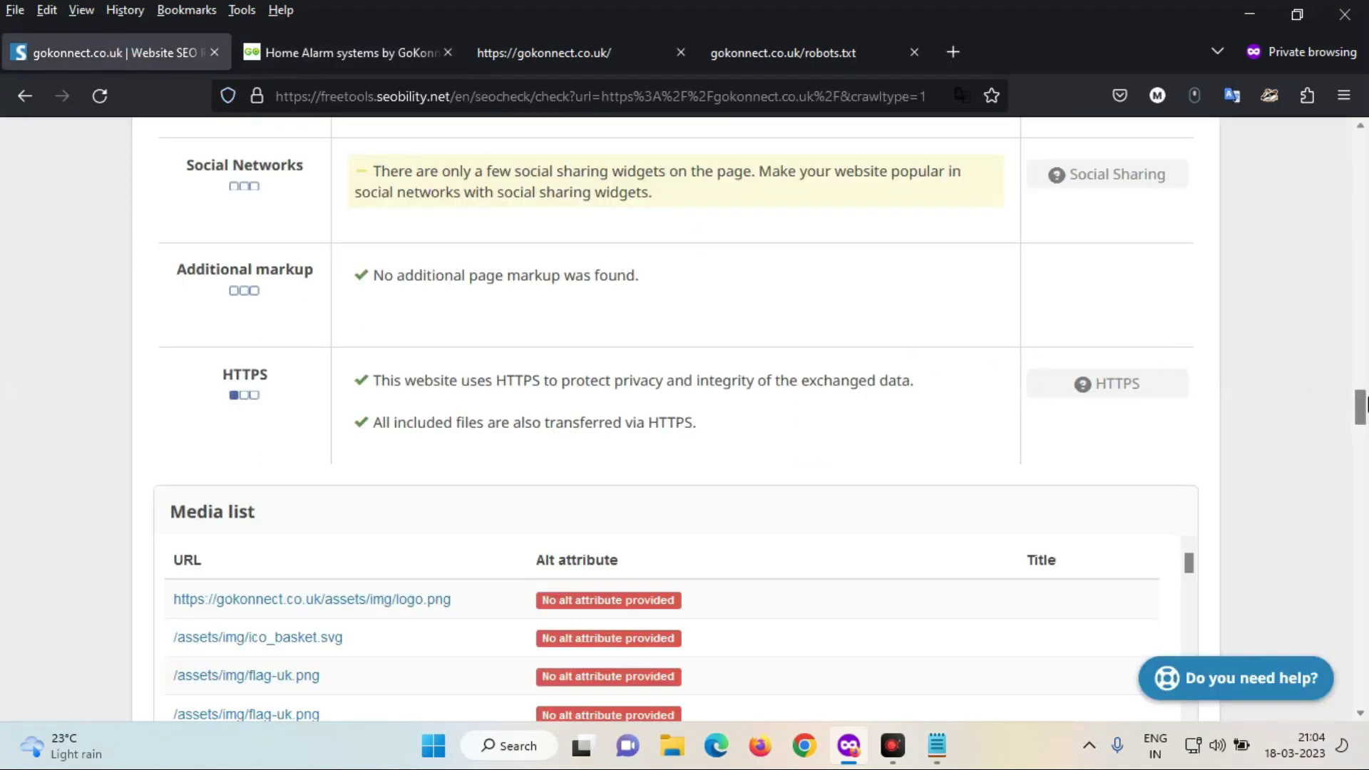
{"action": "left_click_drag", "start_coordinate": [1365, 403], "coordinate": [1364, 412]}
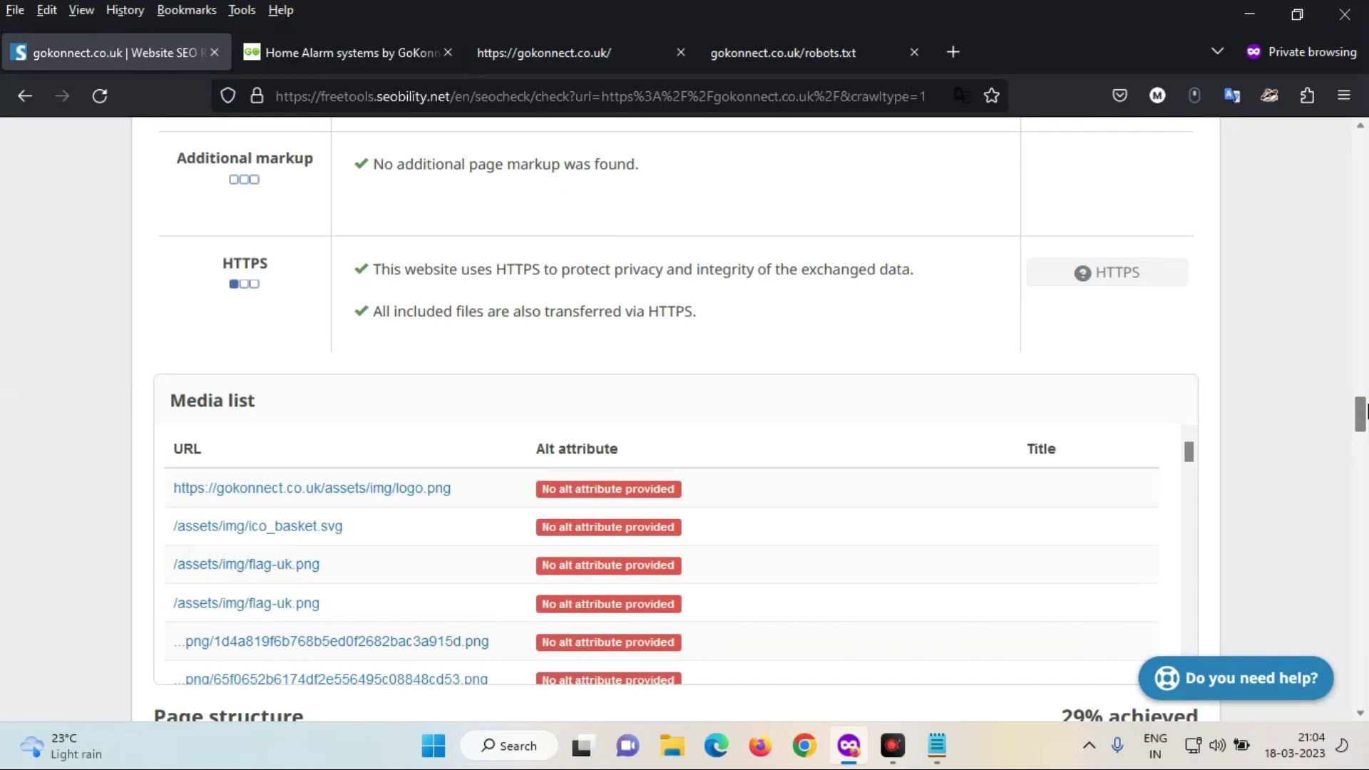
{"action": "left_click", "coordinate": [335, 44]}
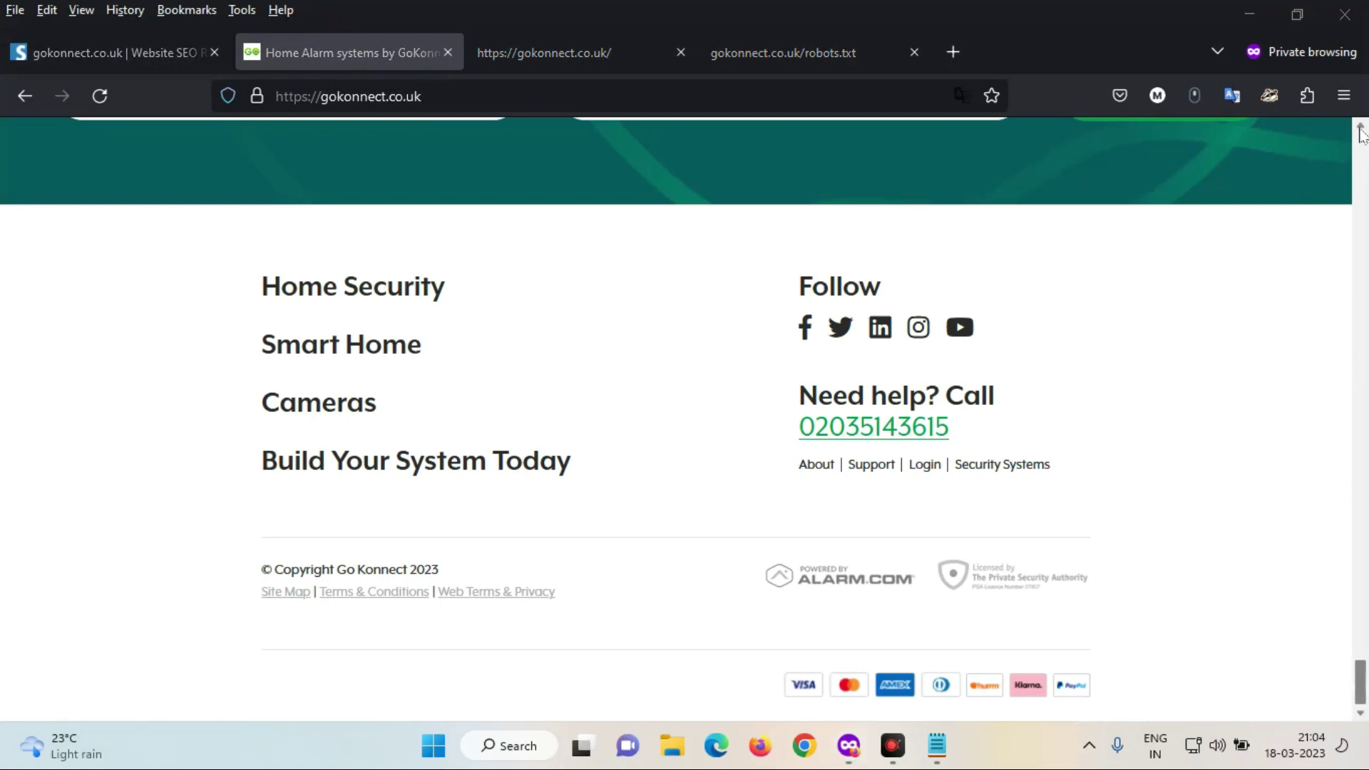
{"action": "scroll", "coordinate": [1360, 134], "scroll_direction": "up", "scroll_amount": 6}
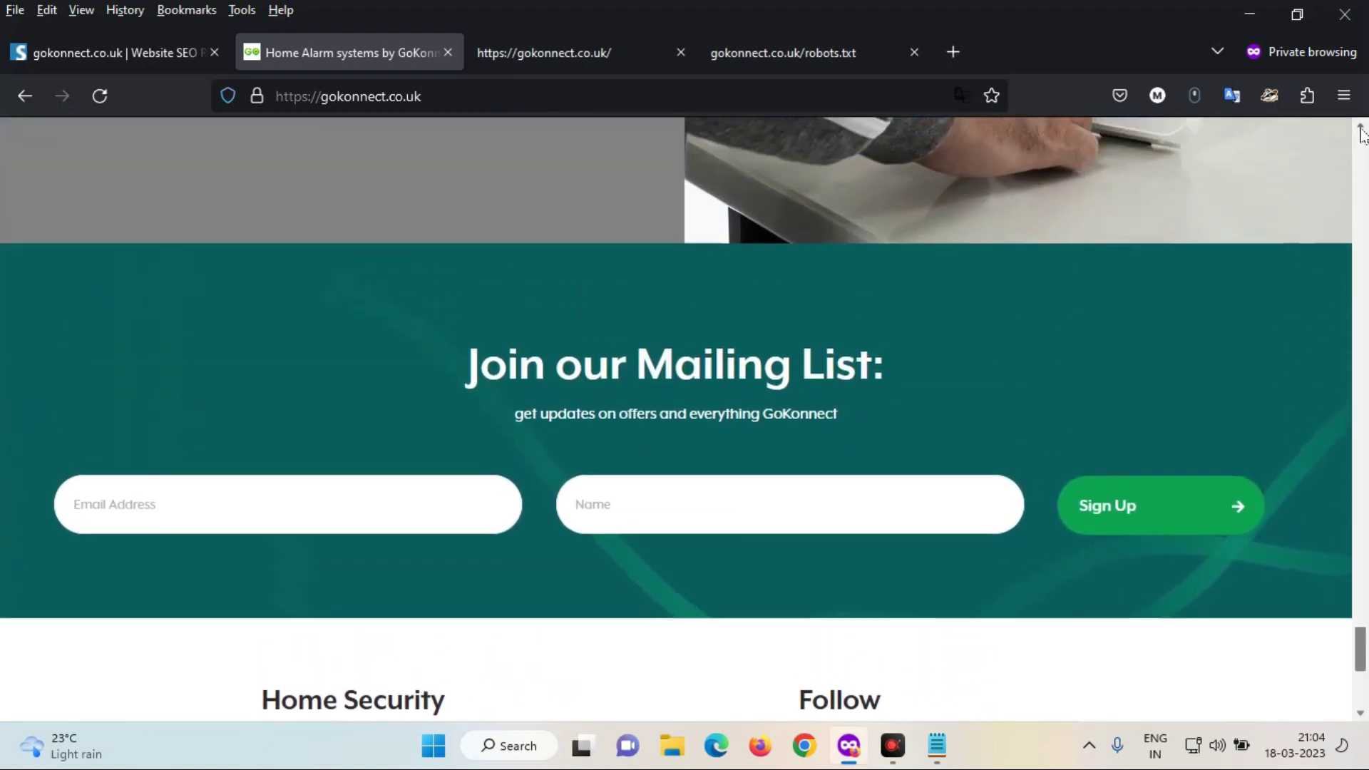
{"action": "scroll", "coordinate": [1360, 134], "scroll_direction": "up", "scroll_amount": 10}
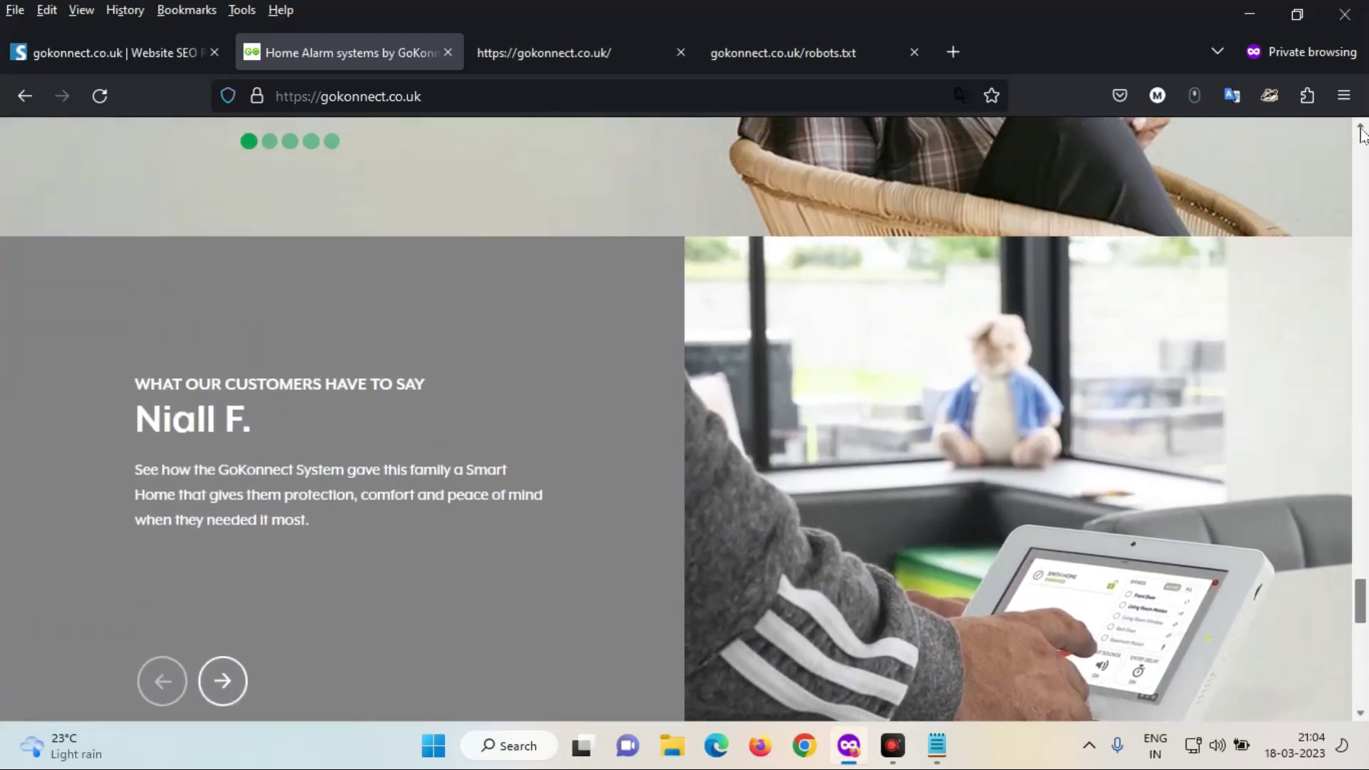
{"action": "scroll", "coordinate": [1360, 134], "scroll_direction": "up", "scroll_amount": 8}
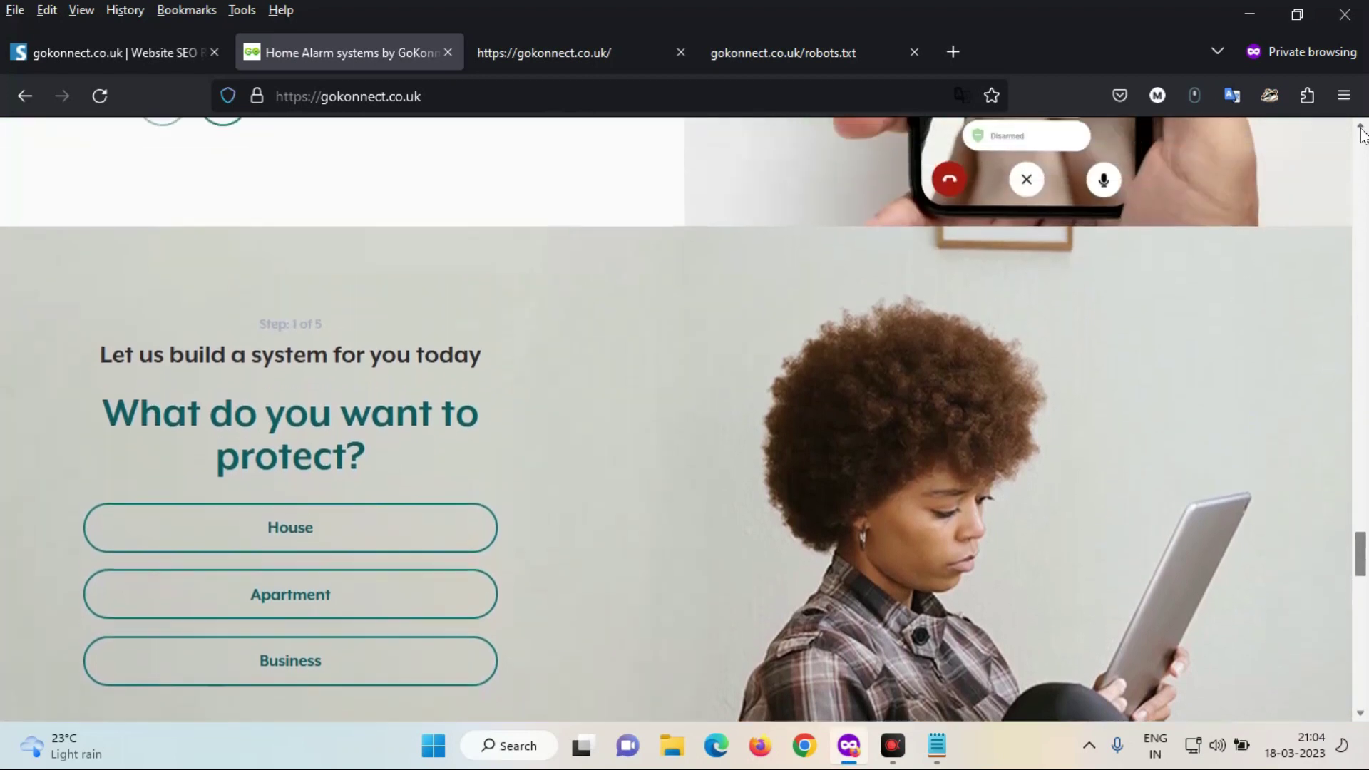
{"action": "scroll", "coordinate": [1360, 134], "scroll_direction": "up", "scroll_amount": 7}
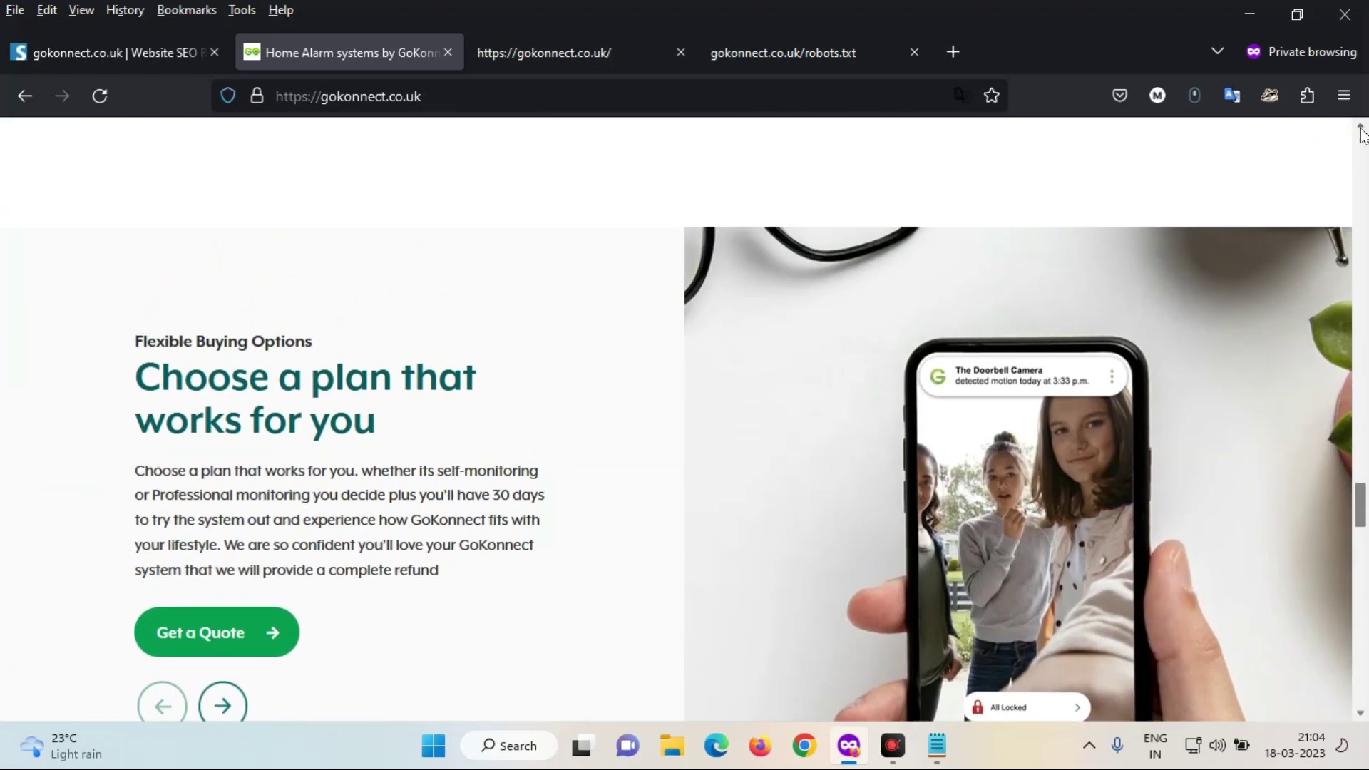
{"action": "scroll", "coordinate": [1360, 134], "scroll_direction": "up", "scroll_amount": 8}
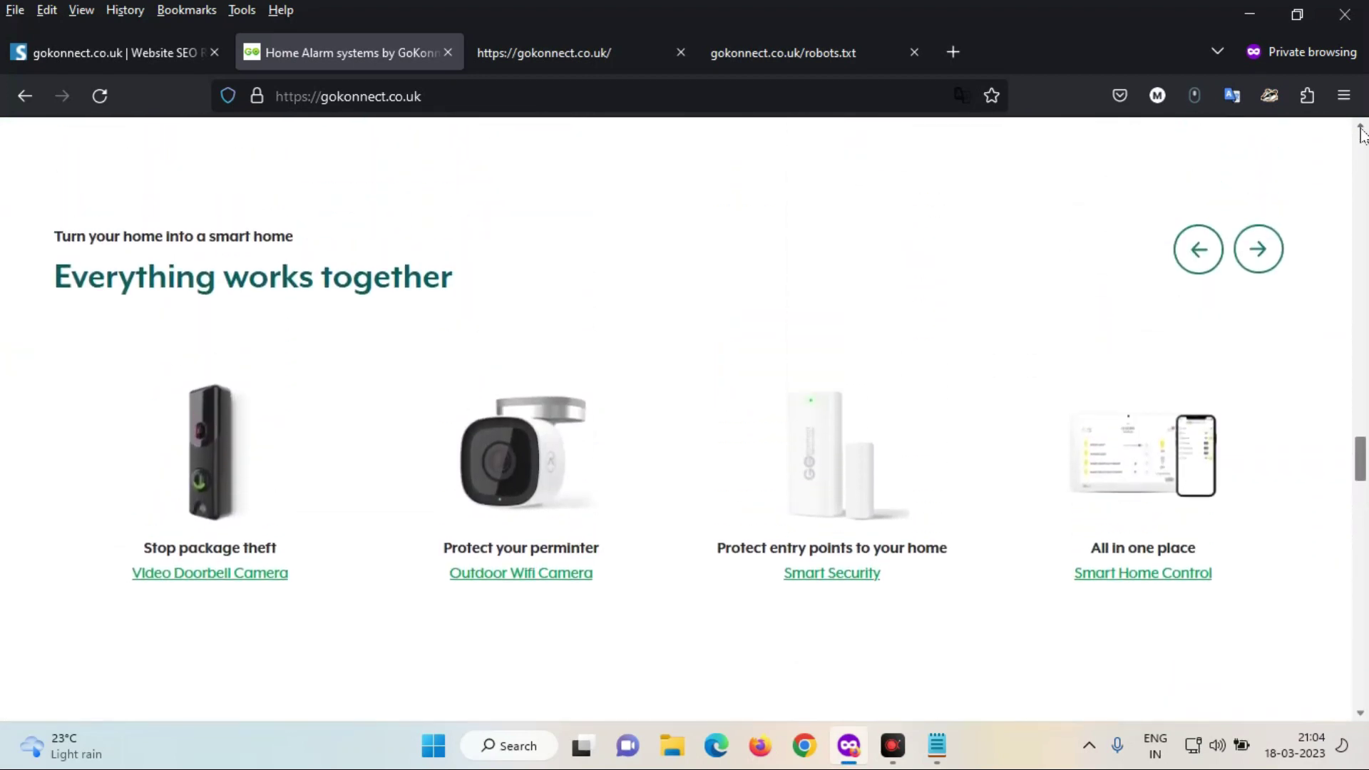
{"action": "scroll", "coordinate": [1361, 134], "scroll_direction": "up", "scroll_amount": 4}
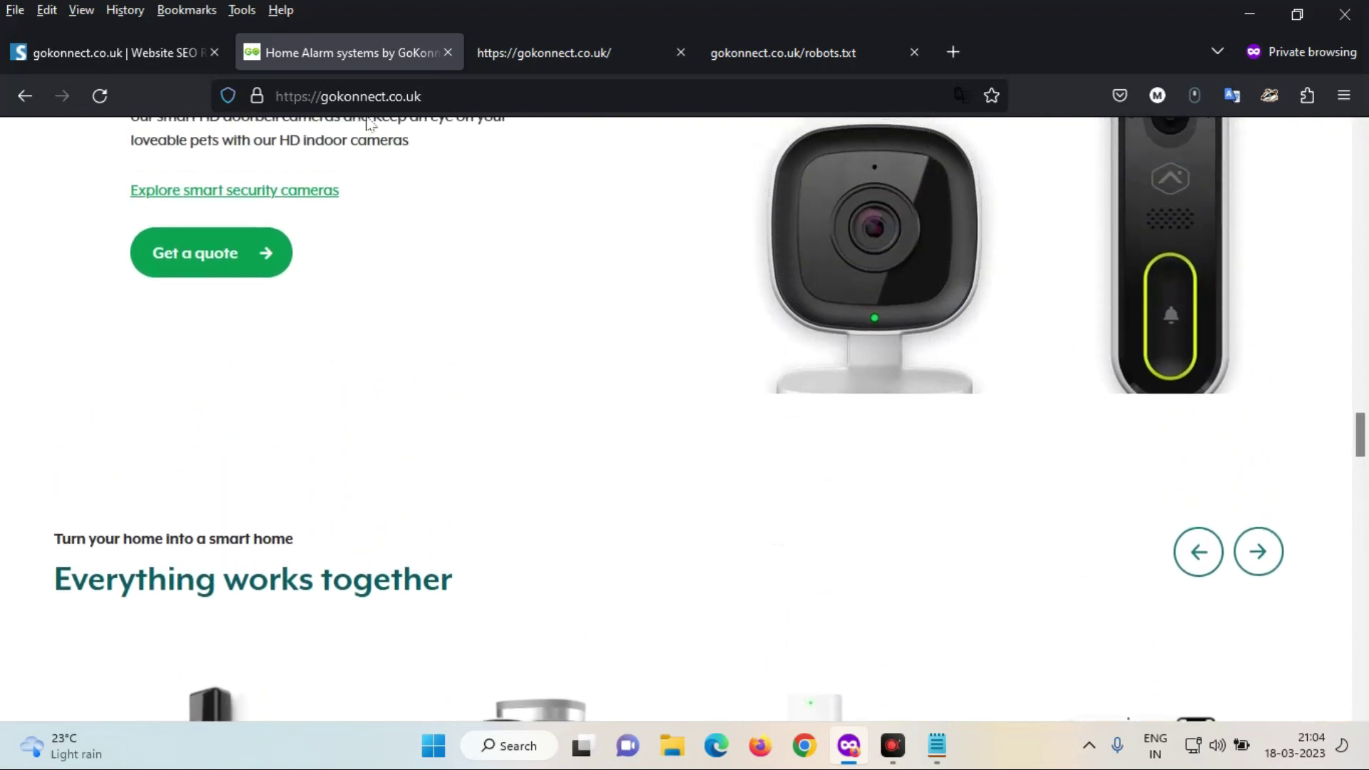
{"action": "left_click_drag", "start_coordinate": [1362, 445], "coordinate": [1363, 138]}
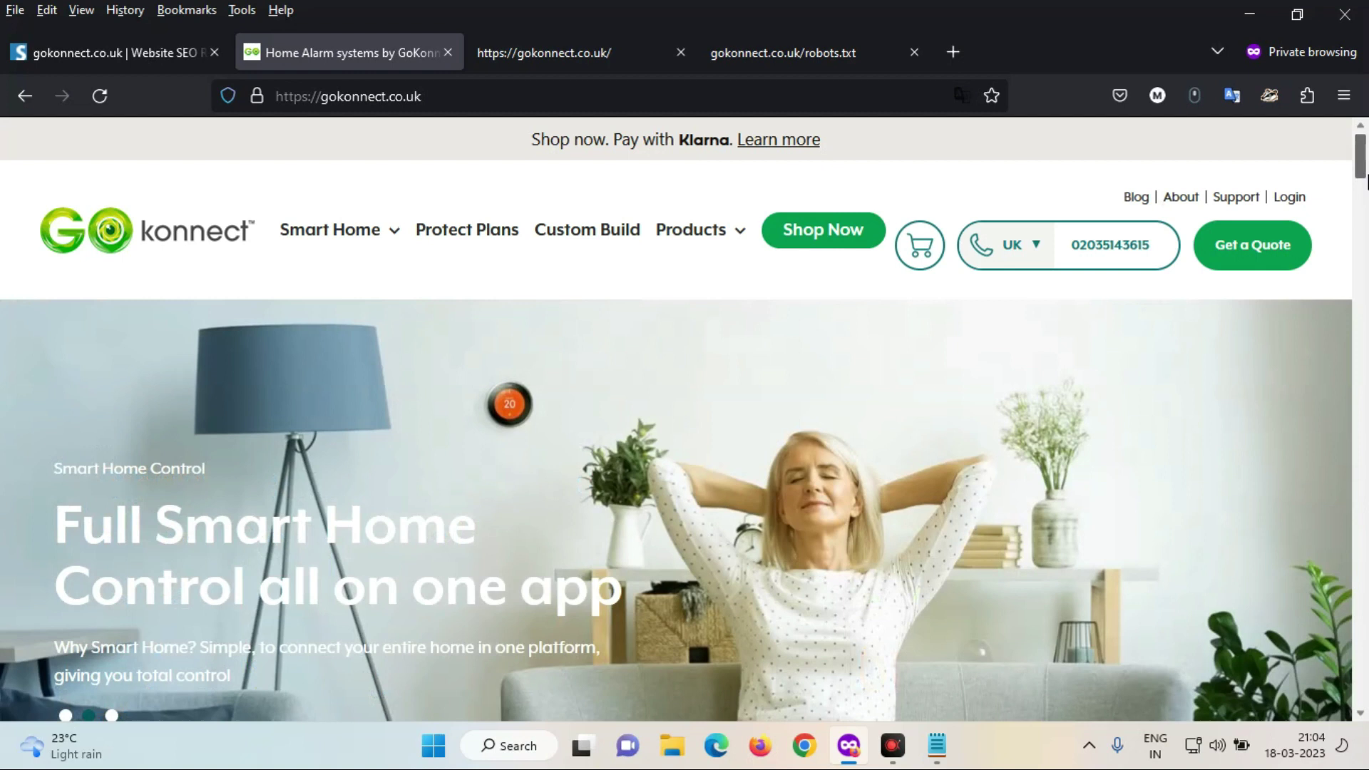
{"action": "scroll", "coordinate": [1366, 183], "scroll_direction": "down", "scroll_amount": 1}
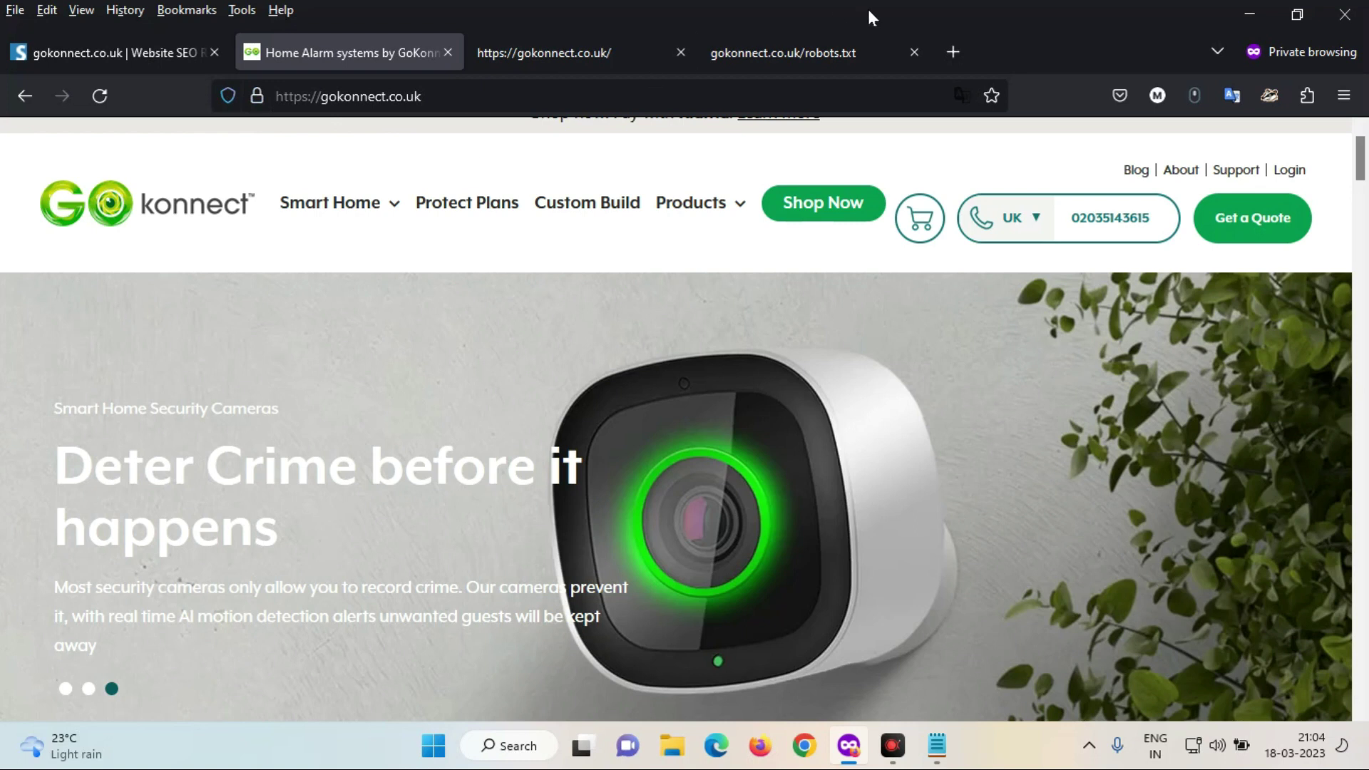
- Close the robots.txt and page source tabs and return to the Seobility report
{"action": "left_click", "coordinate": [915, 52]}
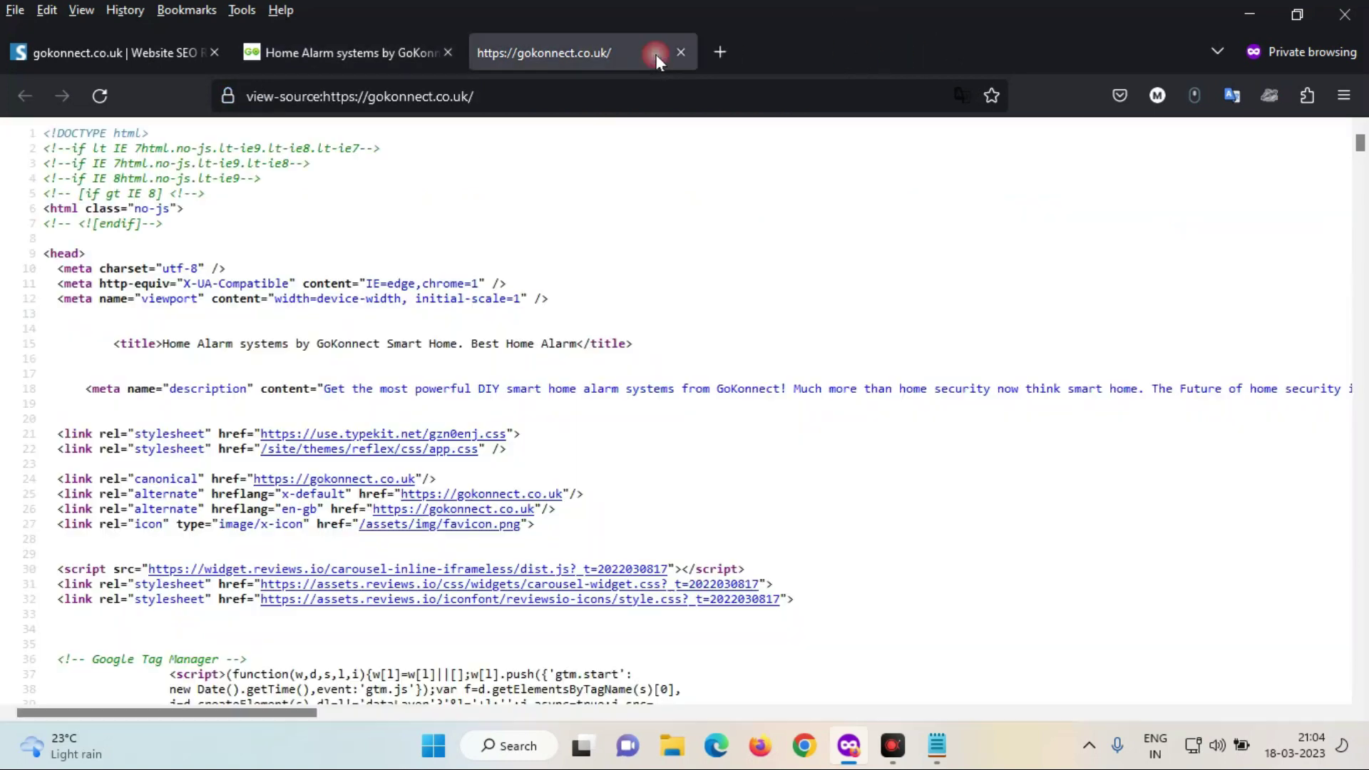
{"action": "left_click", "coordinate": [680, 52]}
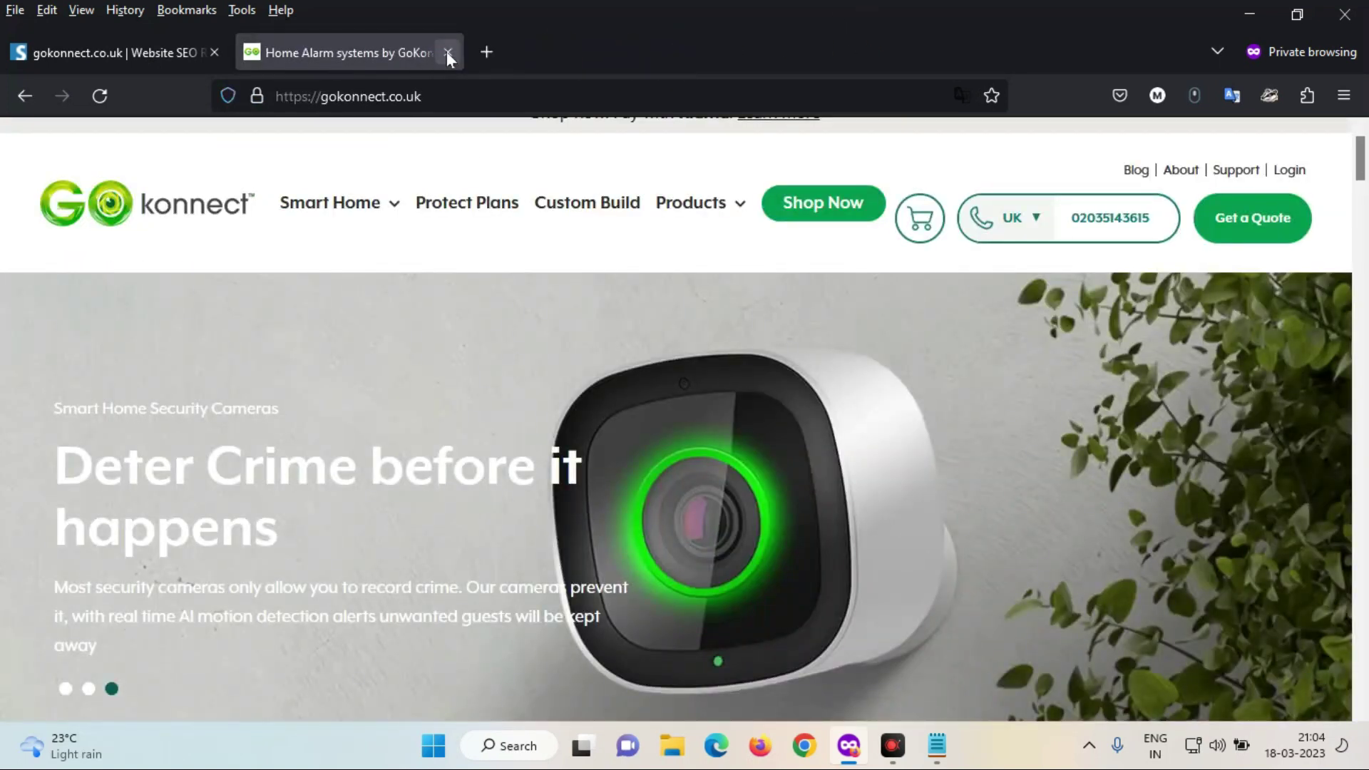
{"action": "left_click", "coordinate": [159, 50]}
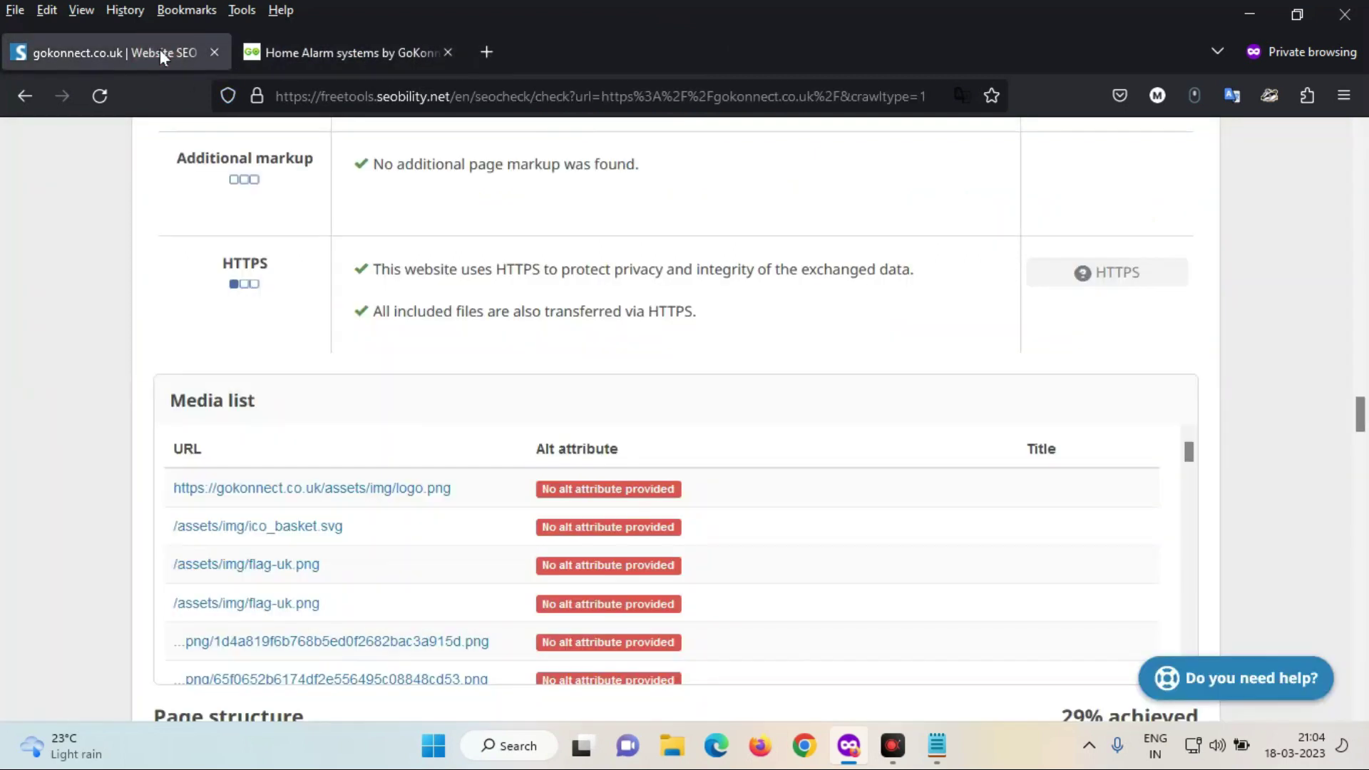
- Open gtmetrix.com in a new tab
{"action": "left_click", "coordinate": [486, 52]}
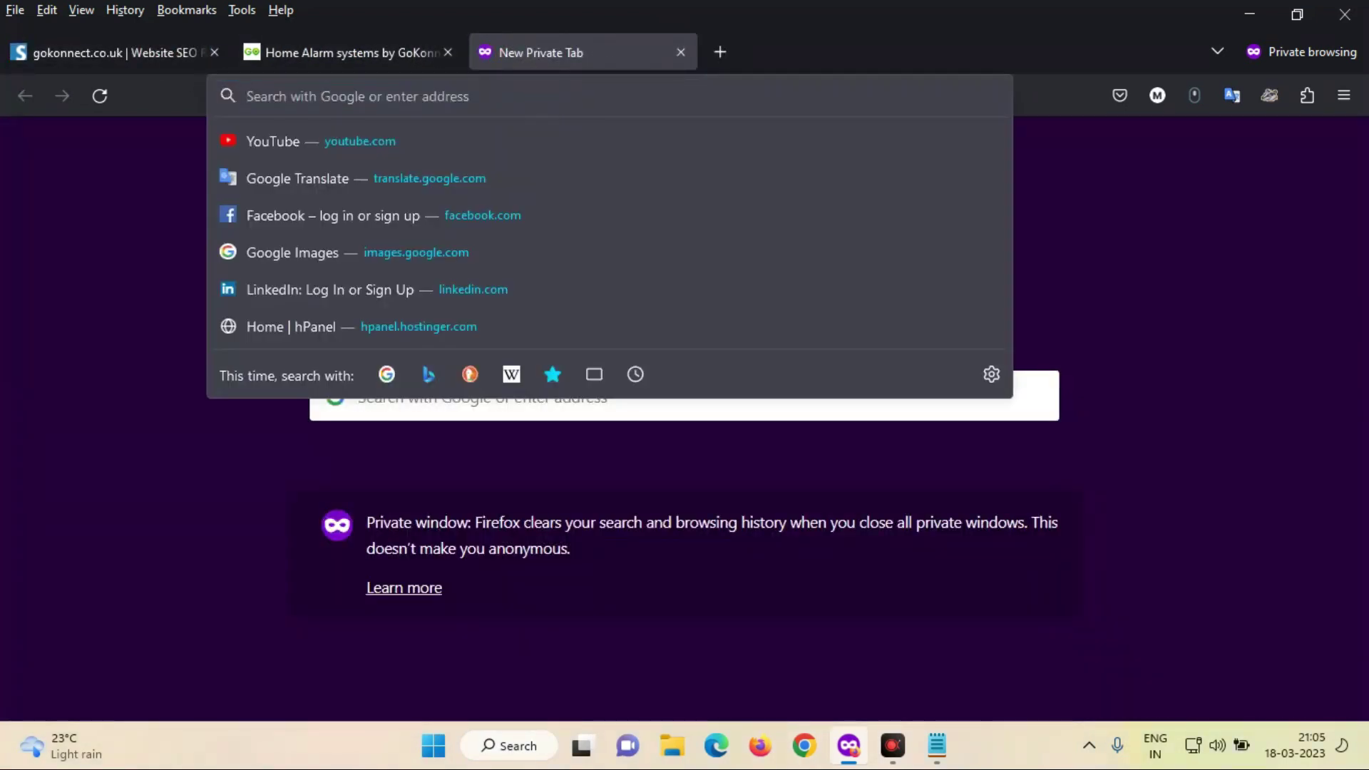
{"action": "type", "text": "gtm"}
{"action": "key", "text": "Return"}
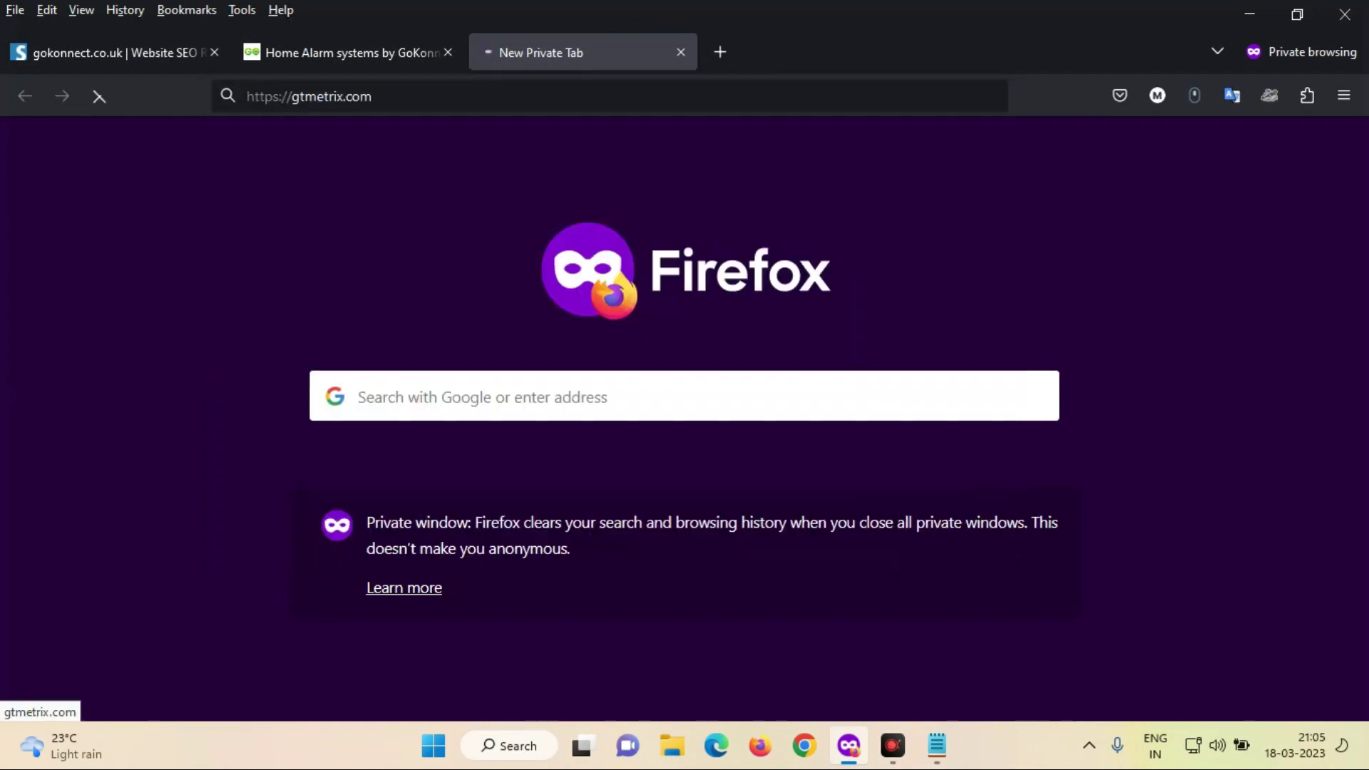
{"action": "left_click", "coordinate": [323, 57]}
{"action": "left_click", "coordinate": [473, 96]}
{"action": "key", "text": "ctrl+c"}
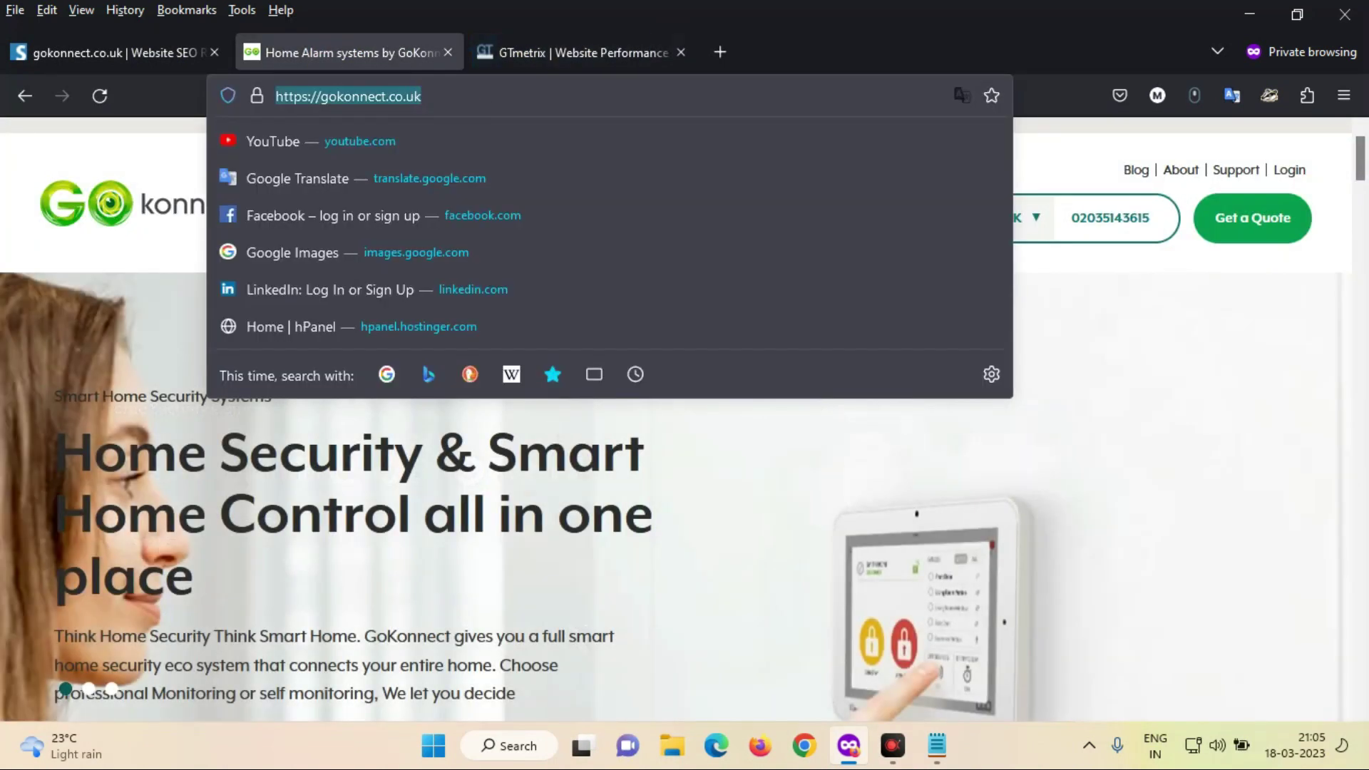
{"action": "left_click", "coordinate": [584, 44]}
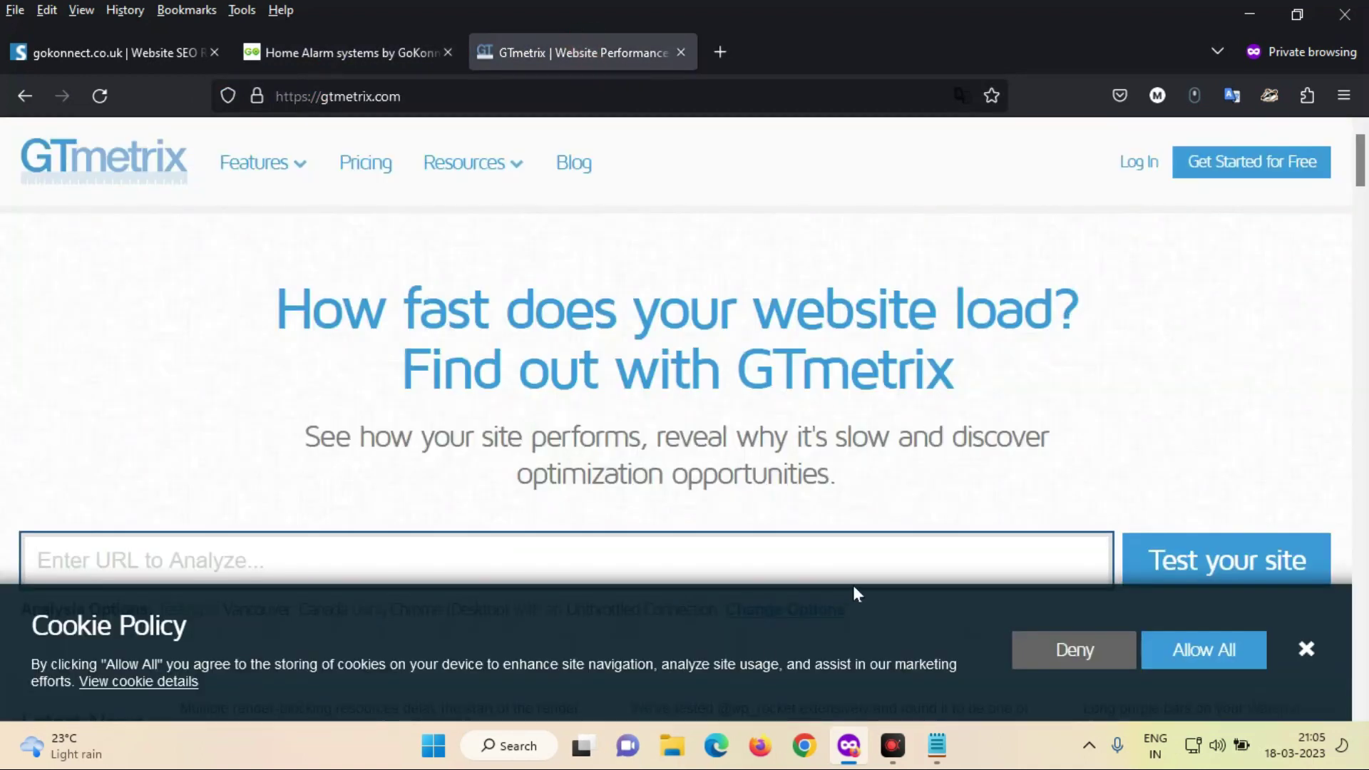
{"action": "left_click", "coordinate": [828, 562]}
{"action": "key", "text": "ctrl+v"}
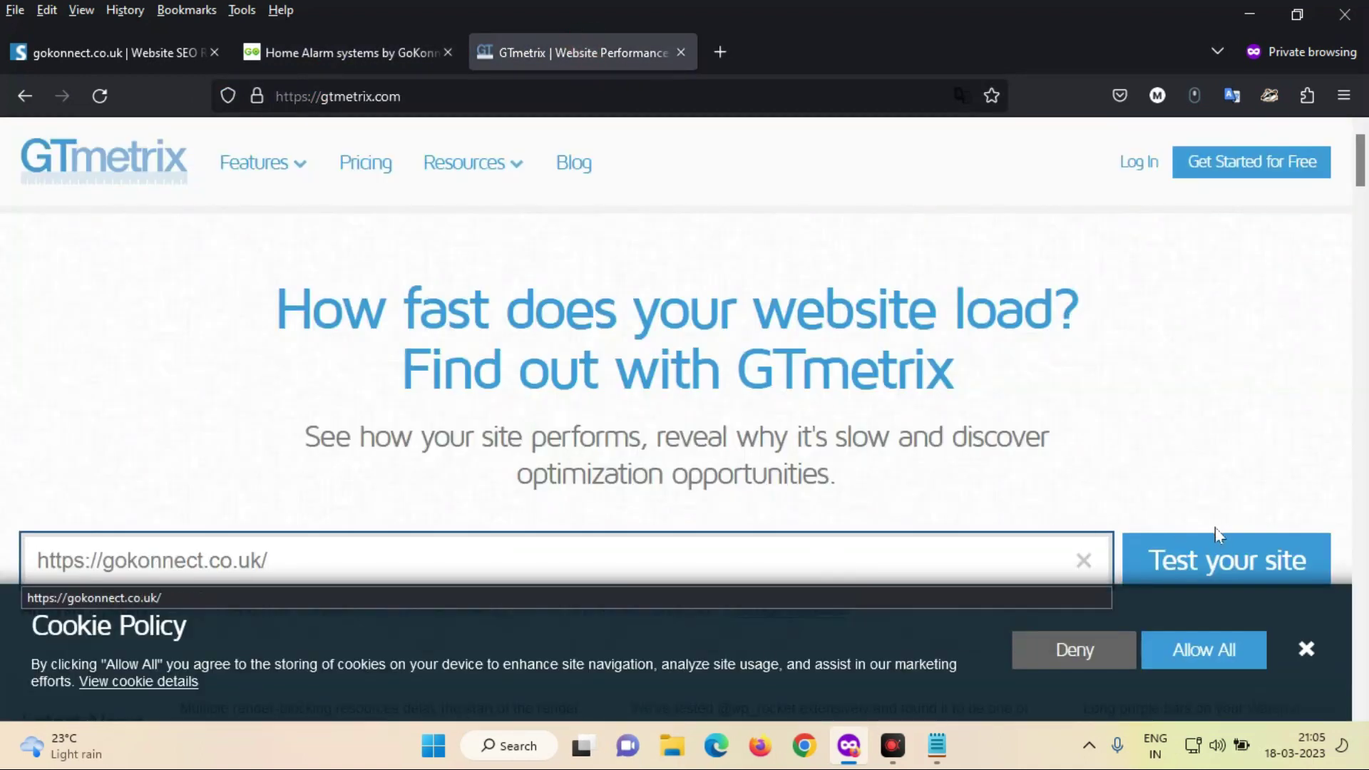
{"action": "left_click", "coordinate": [1217, 555]}
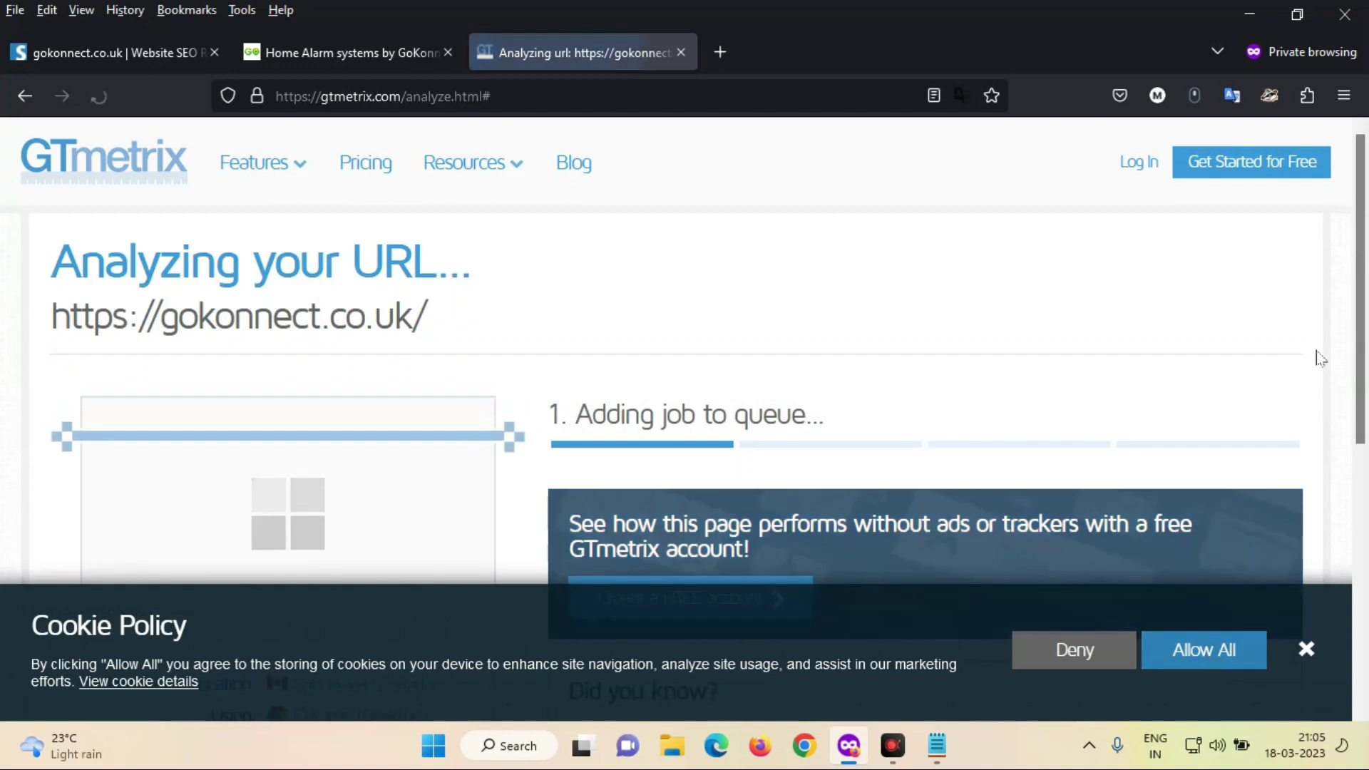
{"action": "scroll", "coordinate": [1255, 513], "scroll_direction": "down", "scroll_amount": 2}
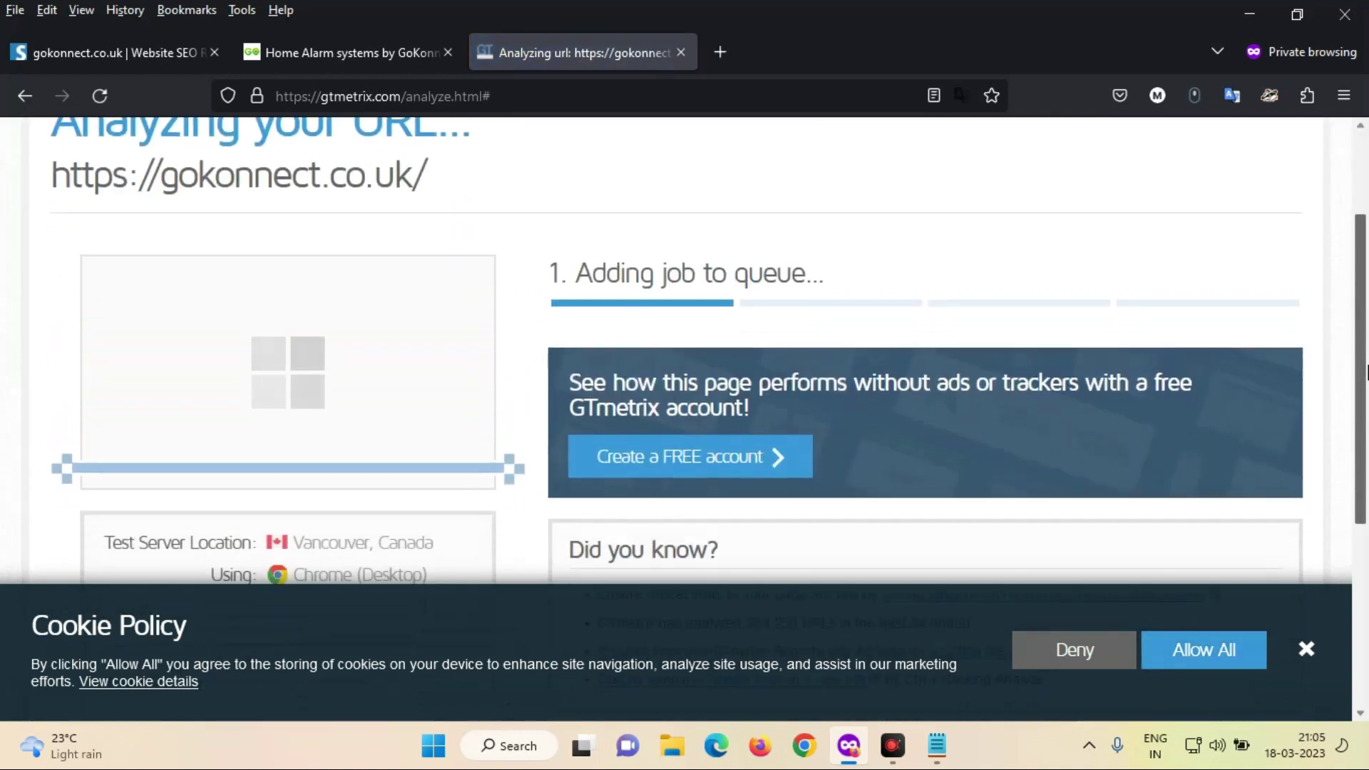
{"action": "left_click", "coordinate": [1189, 664]}
- Search Google for "w3c validation" in a new tab and open the W3C Markup Validation Service
{"action": "left_click", "coordinate": [719, 54]}
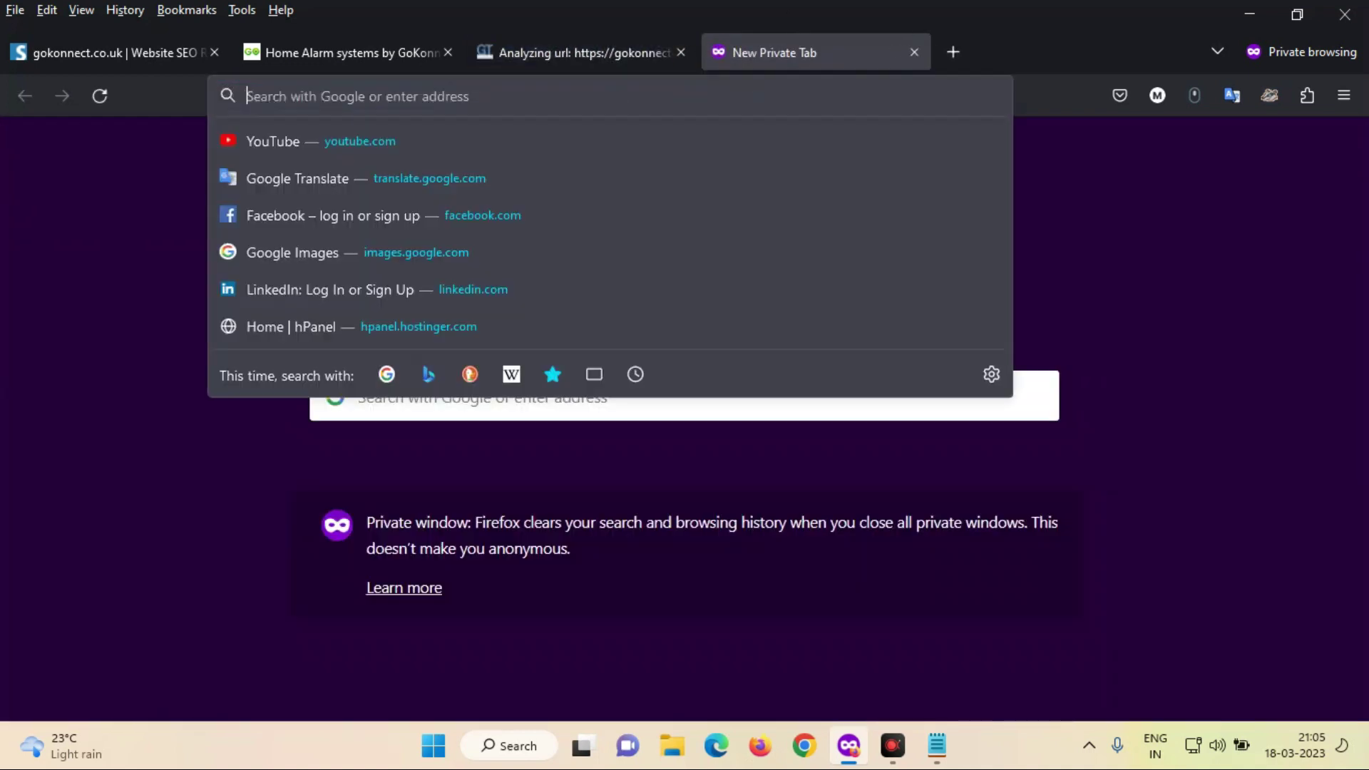
{"action": "type", "text": "google.com/"}
{"action": "key", "text": "Return"}
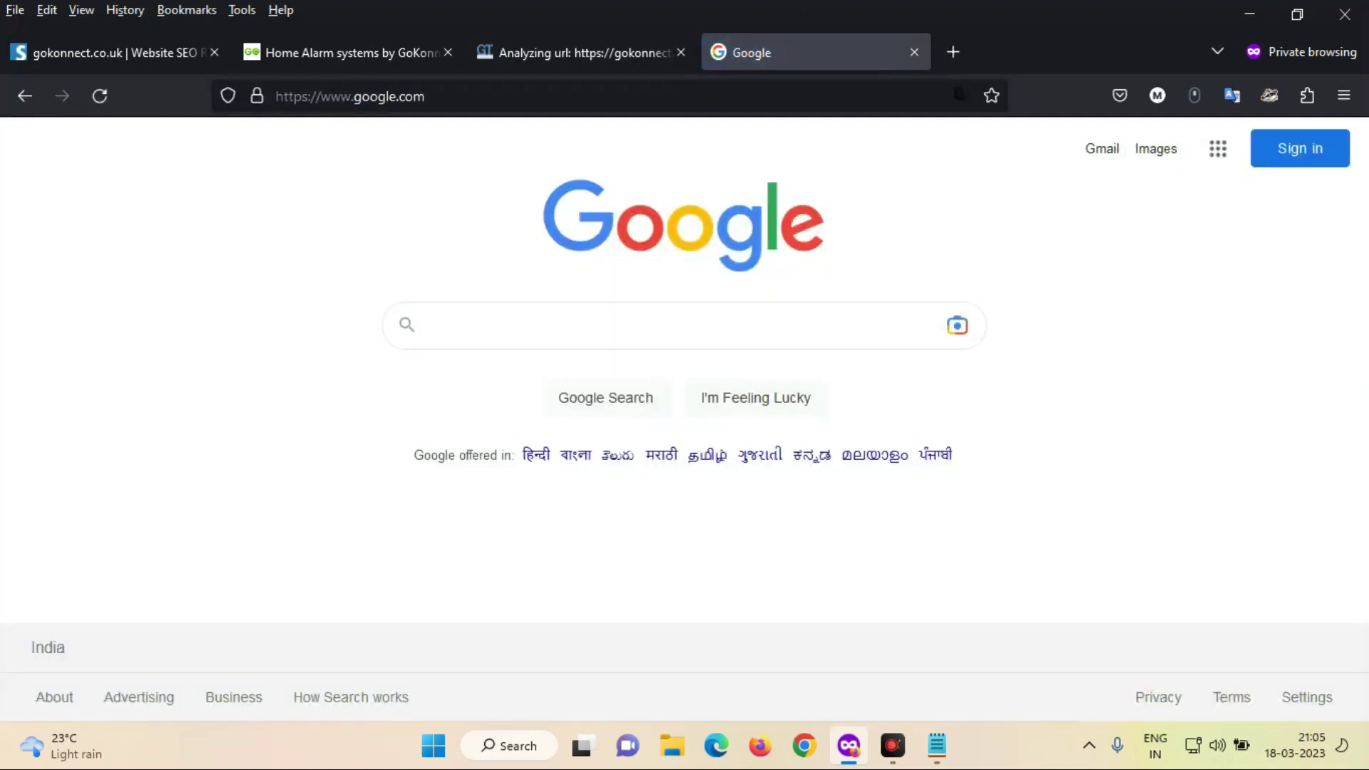
{"action": "type", "text": "w3"}
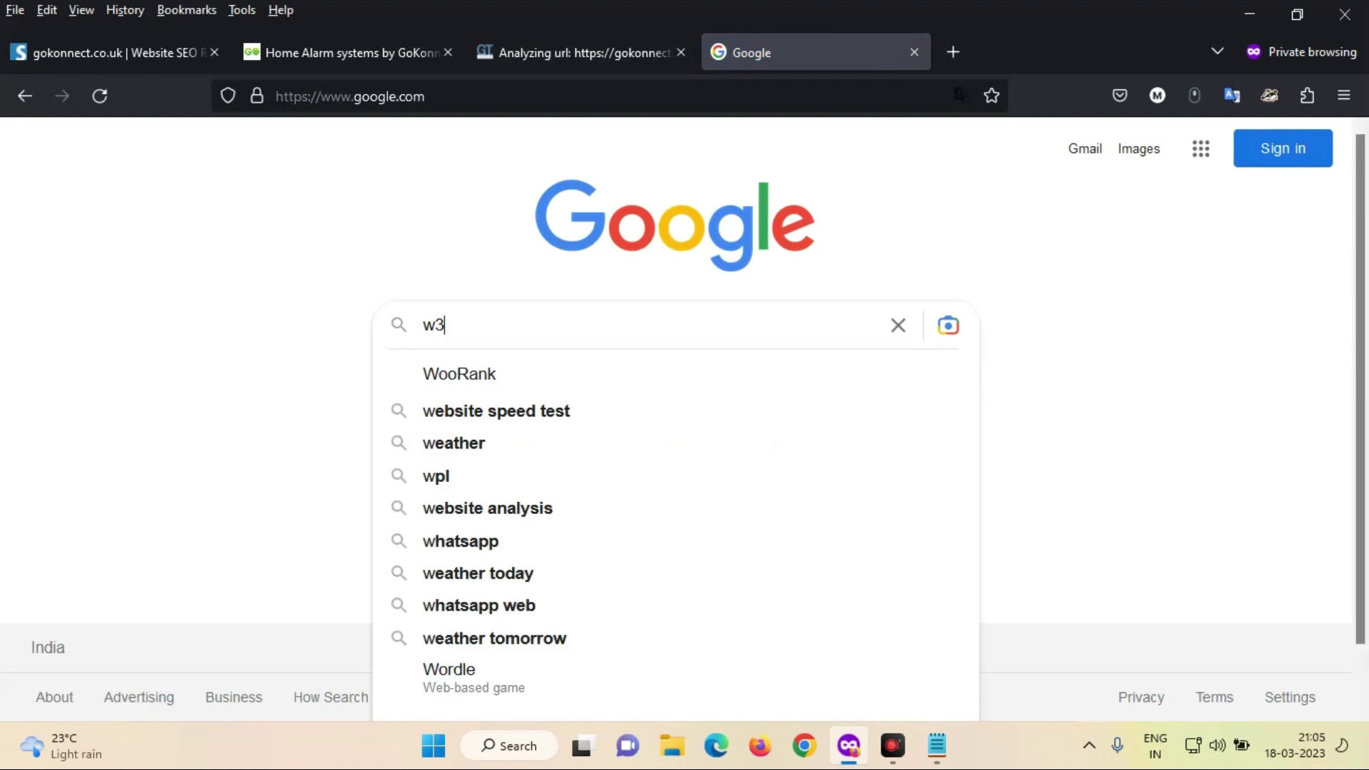
{"action": "key", "text": "Down"}
{"action": "key", "text": "Down"}
{"action": "key", "text": "BackSpace"}
{"action": "key", "text": "Return"}
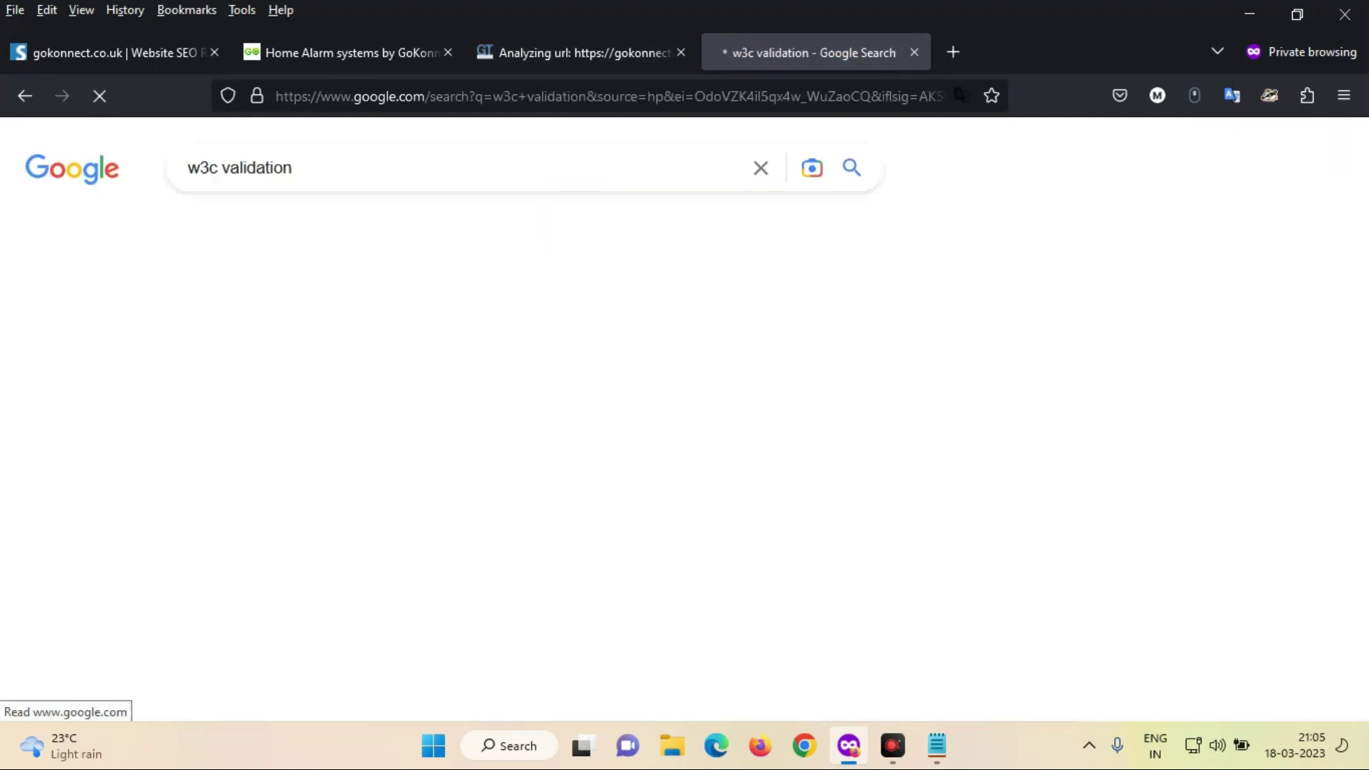
{"action": "left_click", "coordinate": [415, 377]}
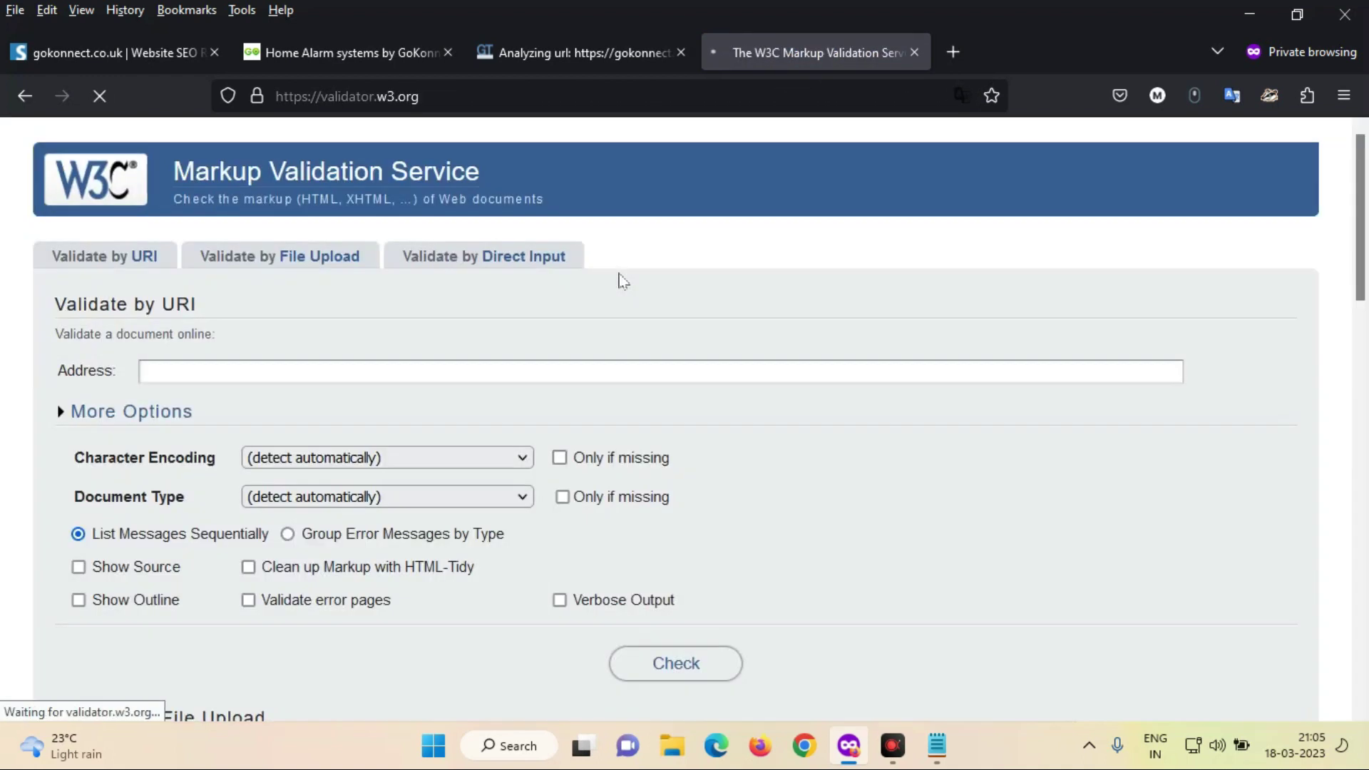
{"action": "left_click", "coordinate": [668, 370]}
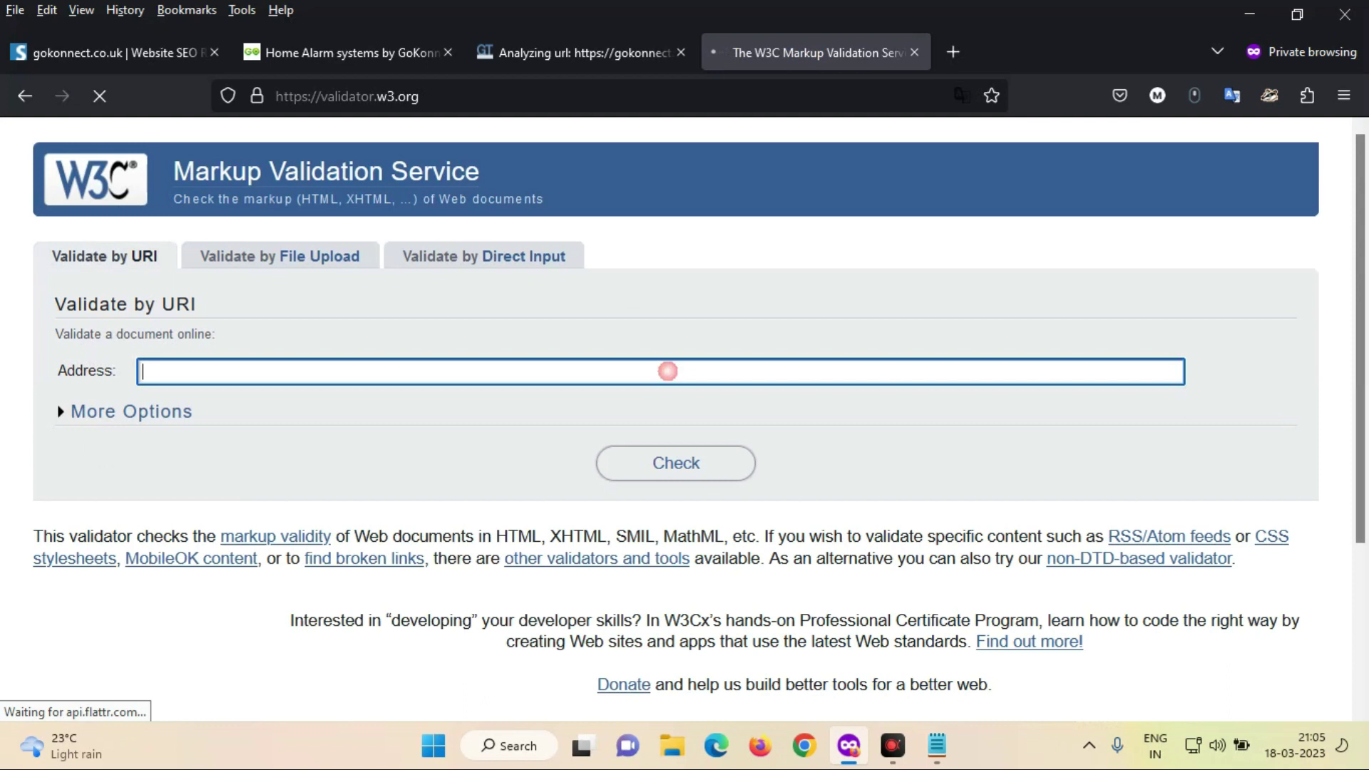
{"action": "key", "text": "ctrl+v"}
{"action": "left_click", "coordinate": [688, 462]}
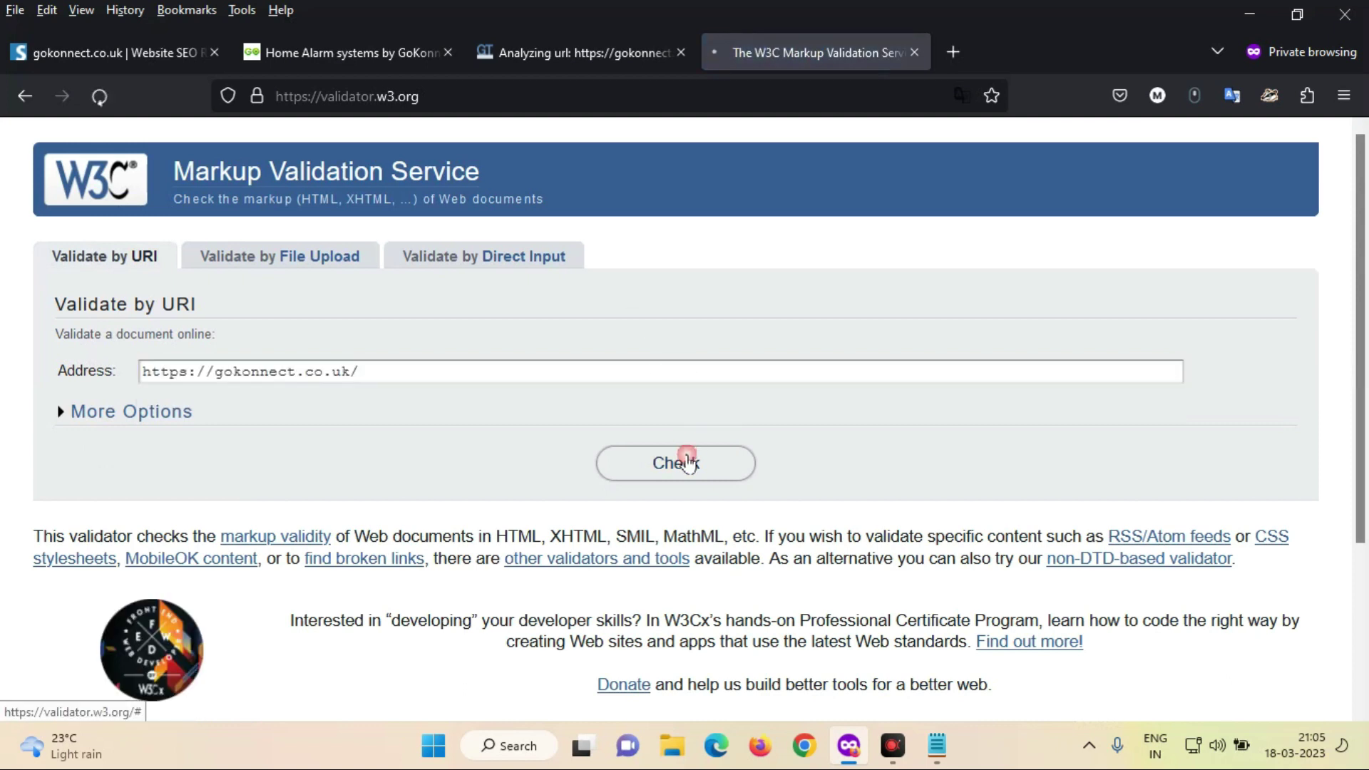
{"action": "left_click", "coordinate": [950, 54]}
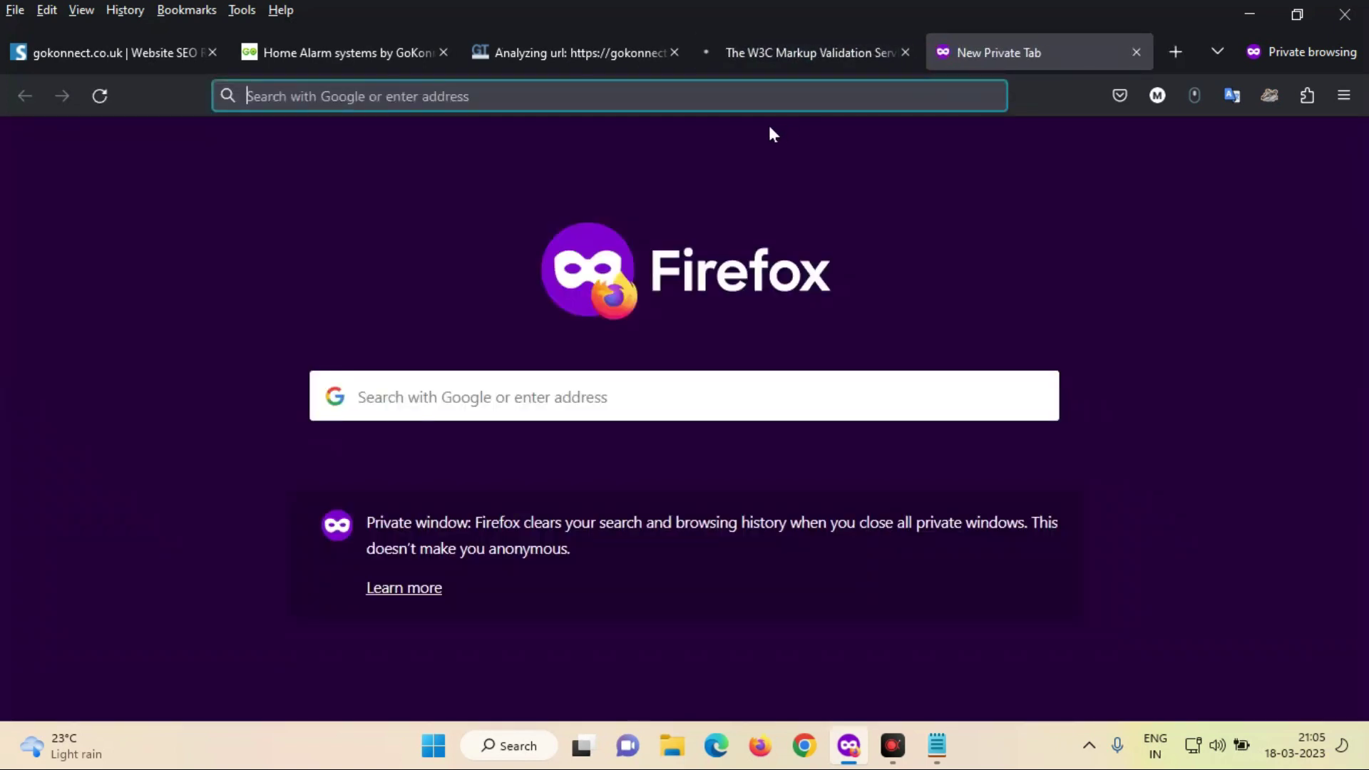
{"action": "type", "text": "google.com/"}
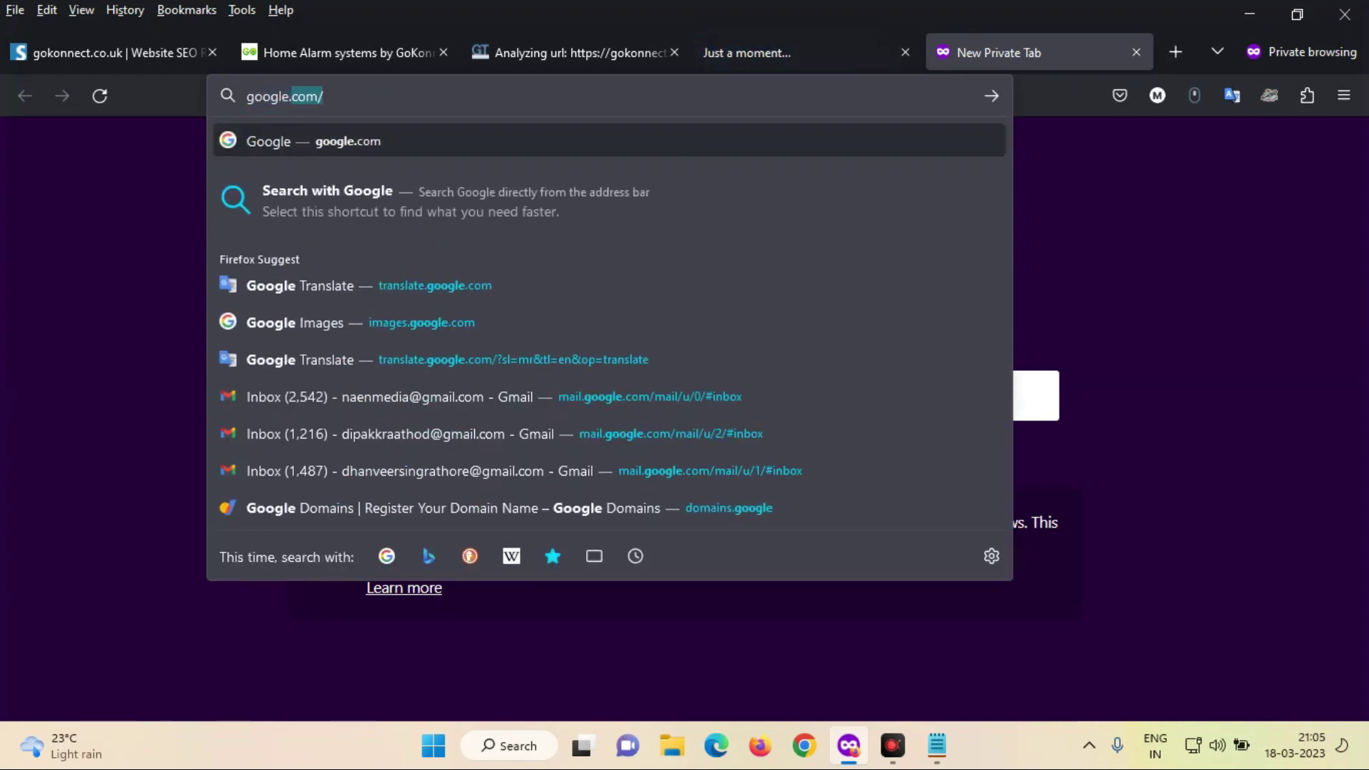
{"action": "key", "text": "Return"}
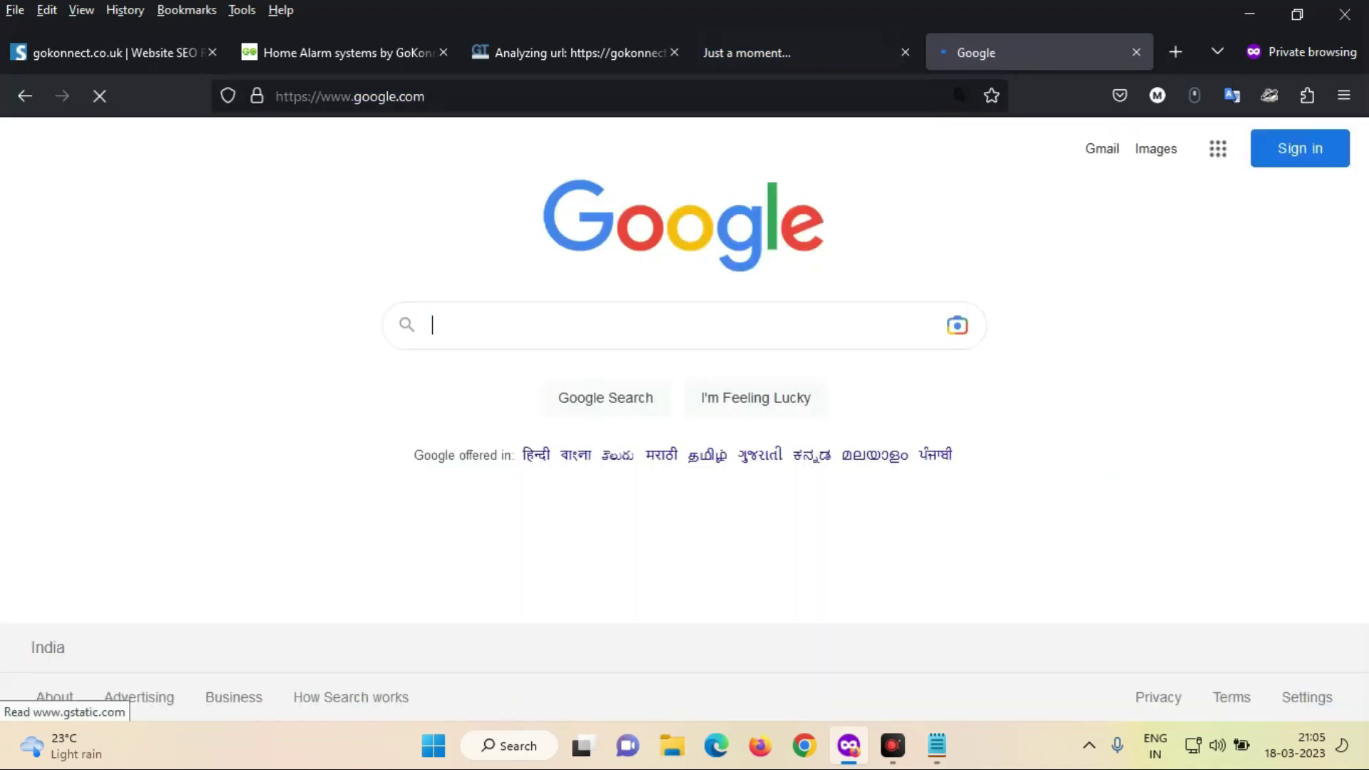
{"action": "type", "text": "google"}
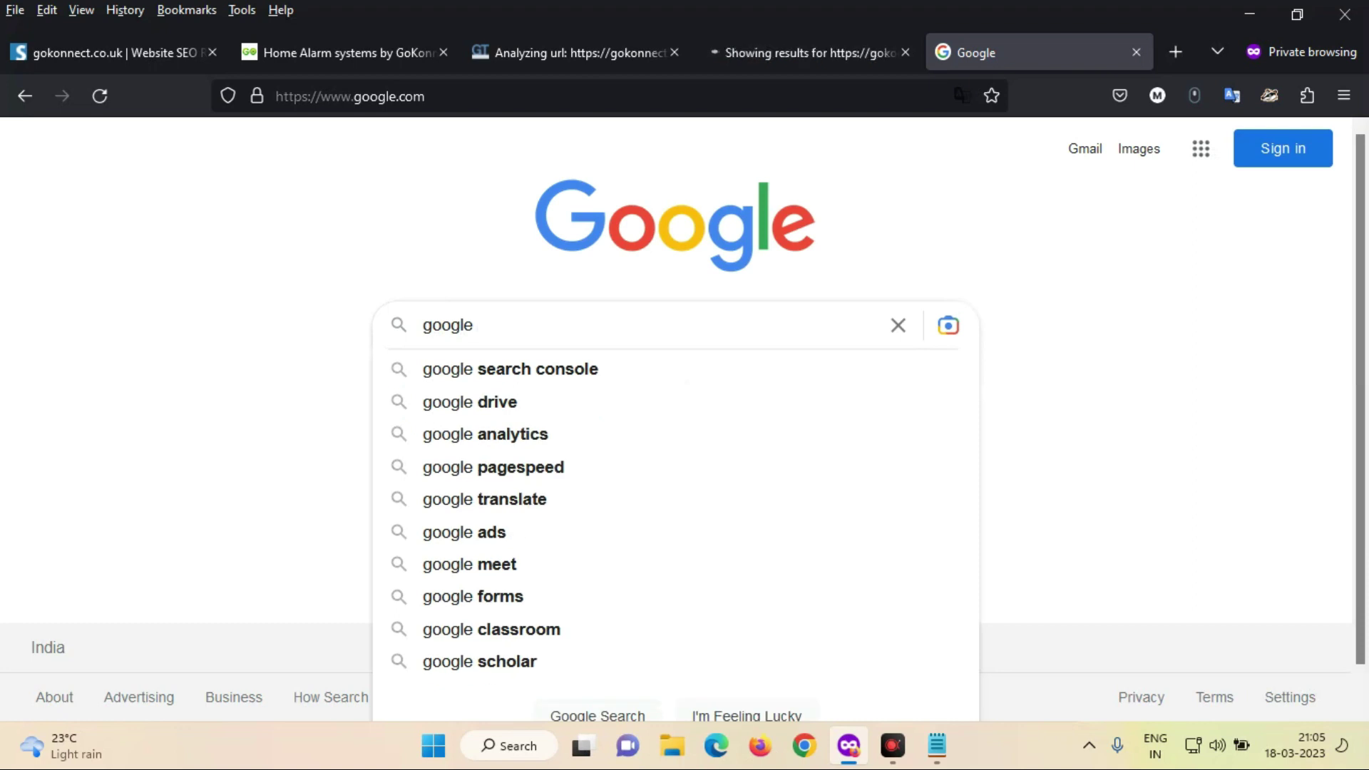
{"action": "type", "text": " pagespeed"}
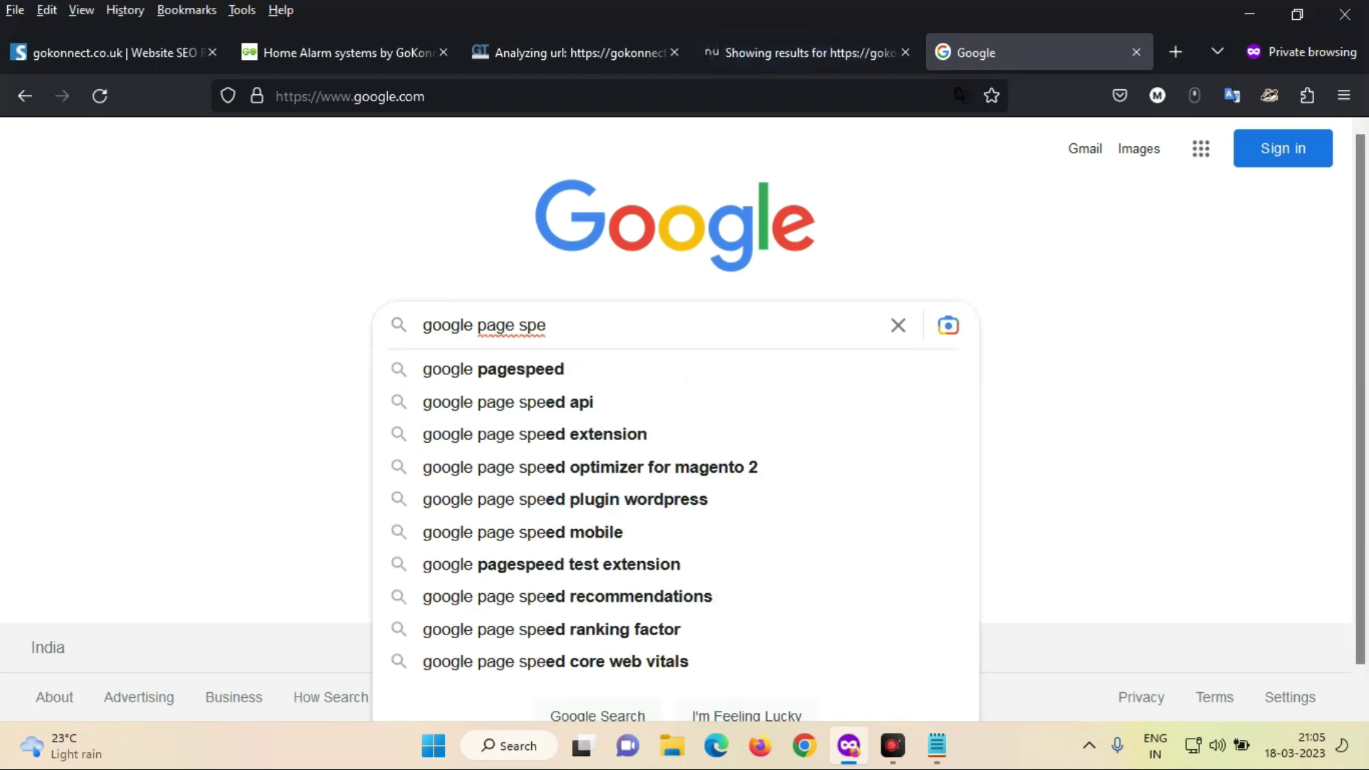
{"action": "key", "text": "Return"}
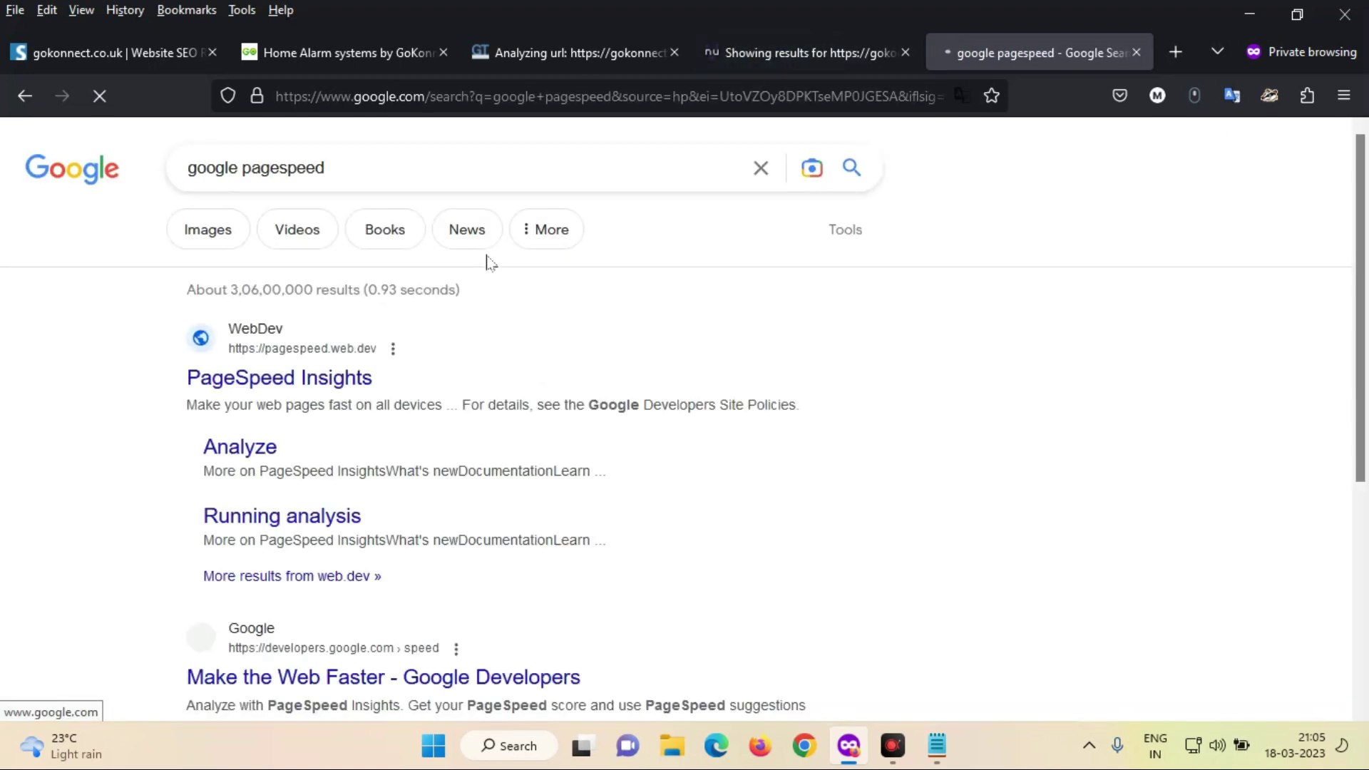
{"action": "left_click", "coordinate": [293, 384]}
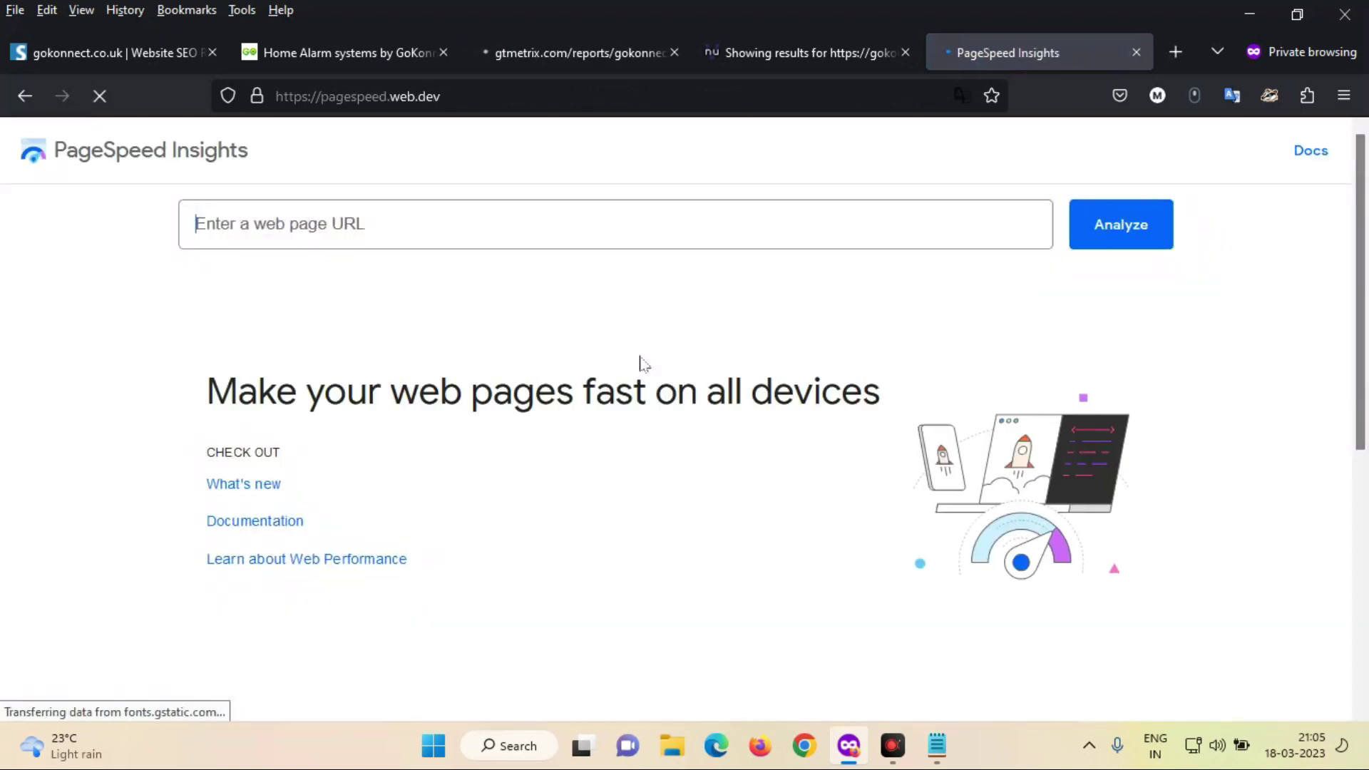
{"action": "type", "text": "https://gokonnect.co.uk/"}
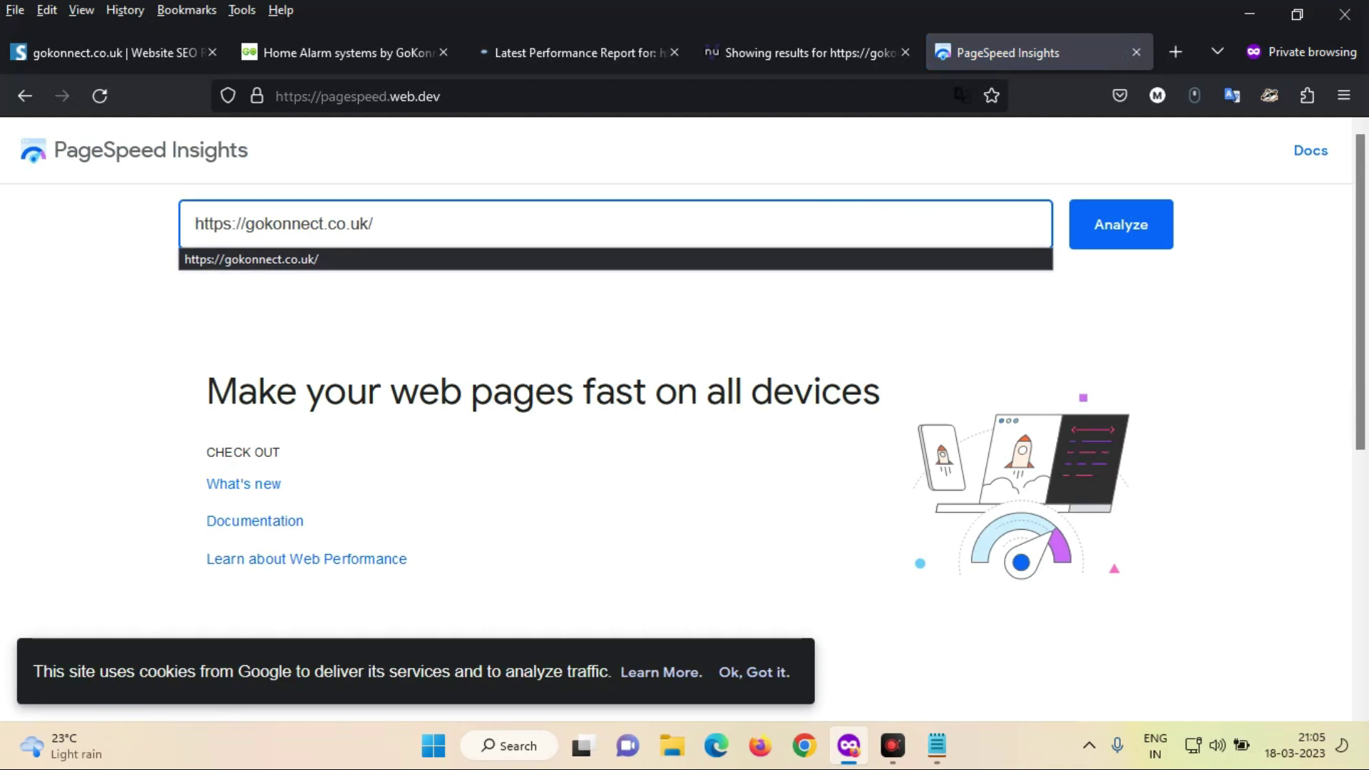
{"action": "left_click", "coordinate": [1105, 225]}
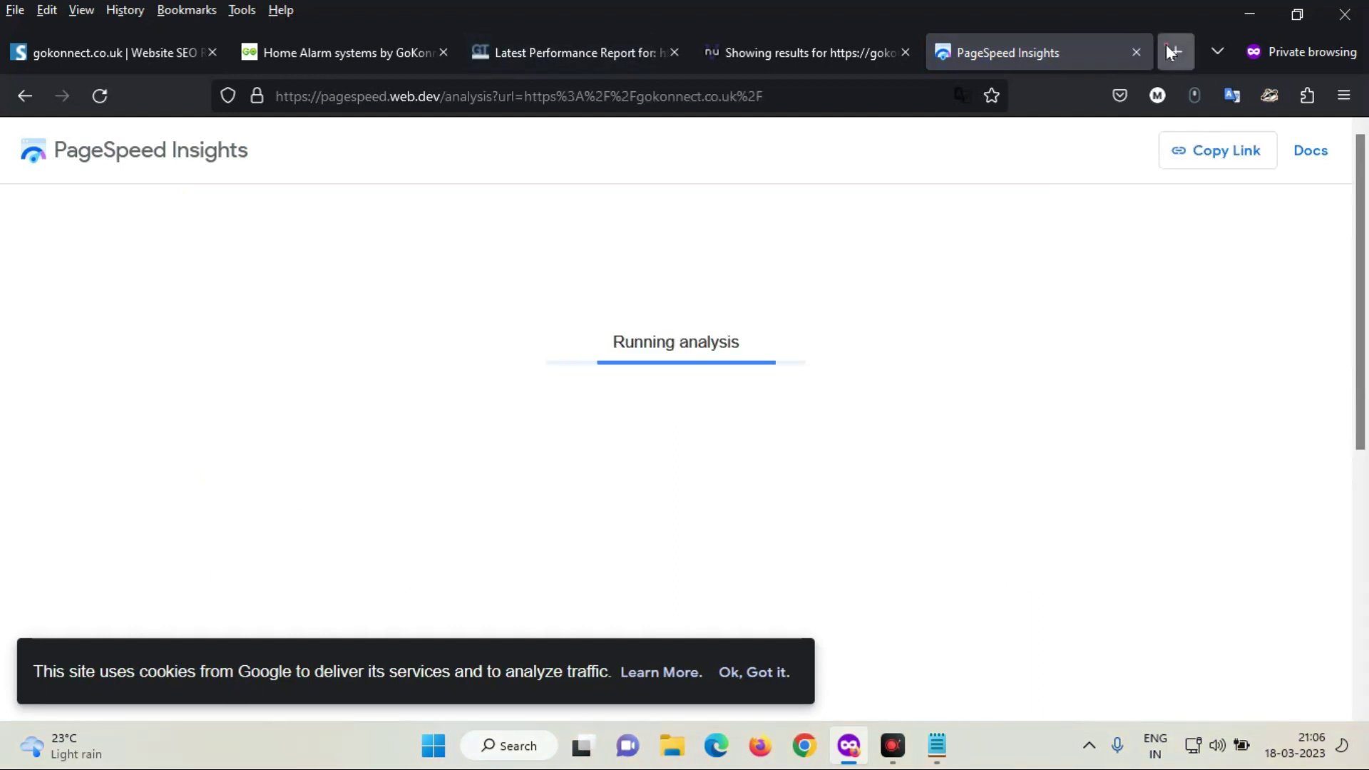
- Search Google for "rich snippet testing tool" in a new tab and open the Rich Results Test through the Schema Markup Testing Tool page
{"action": "left_click", "coordinate": [1165, 44]}
{"action": "left_click", "coordinate": [782, 97]}
{"action": "type", "text": "google.com/"}
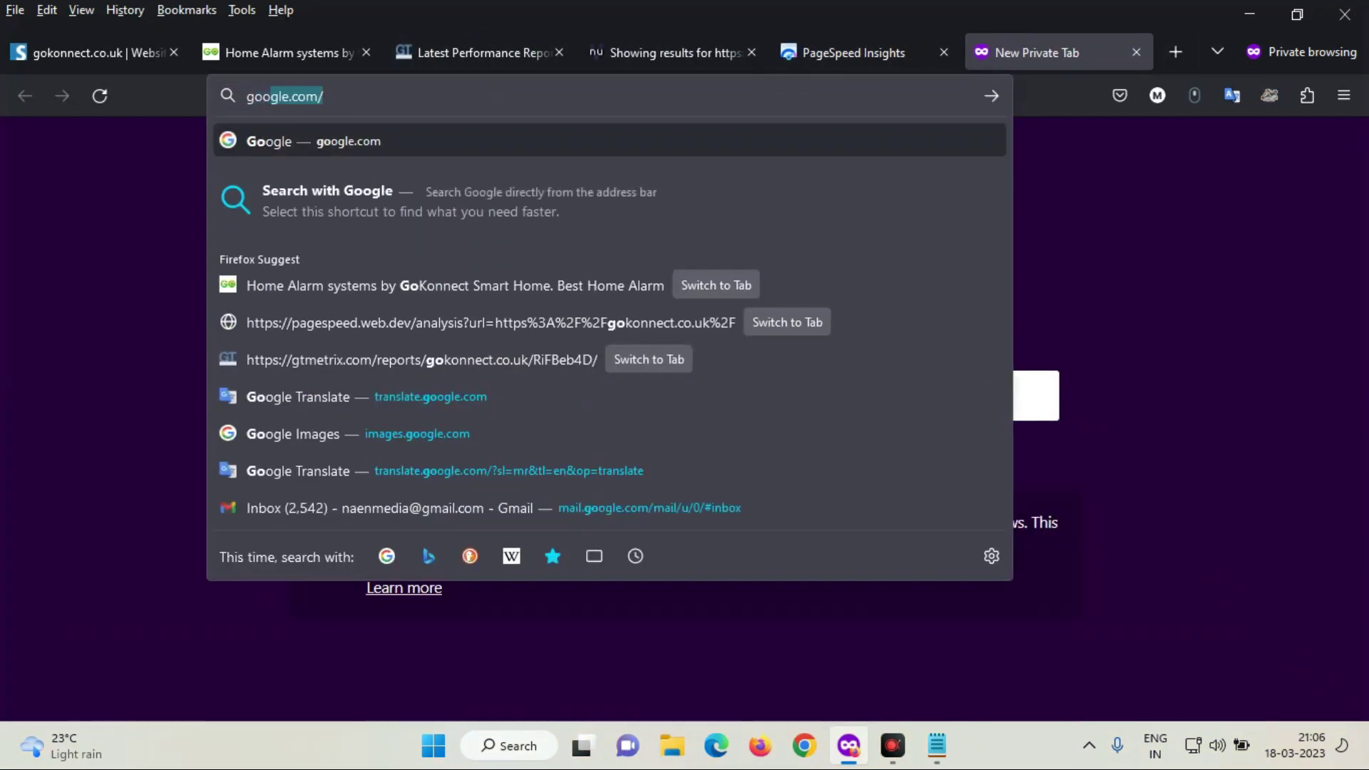
{"action": "key", "text": "Return"}
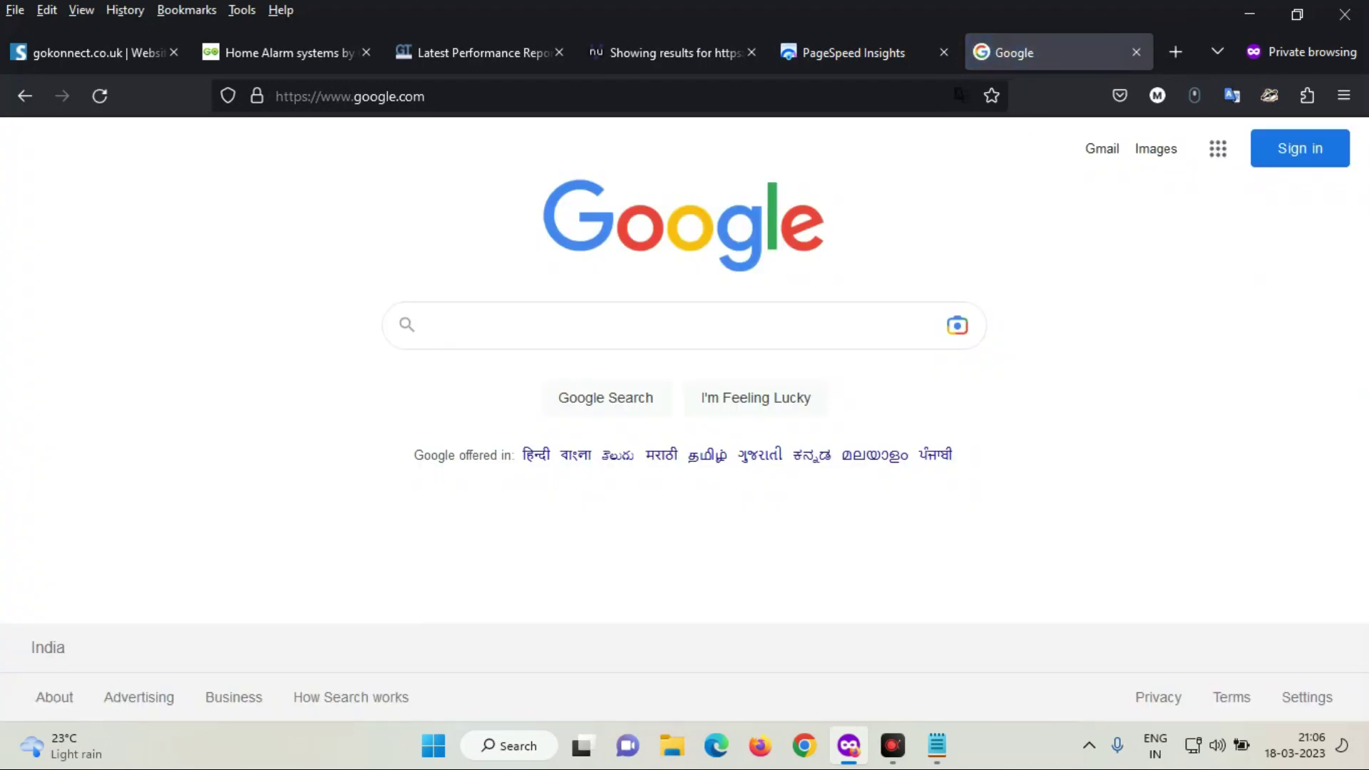
{"action": "type", "text": "rich"}
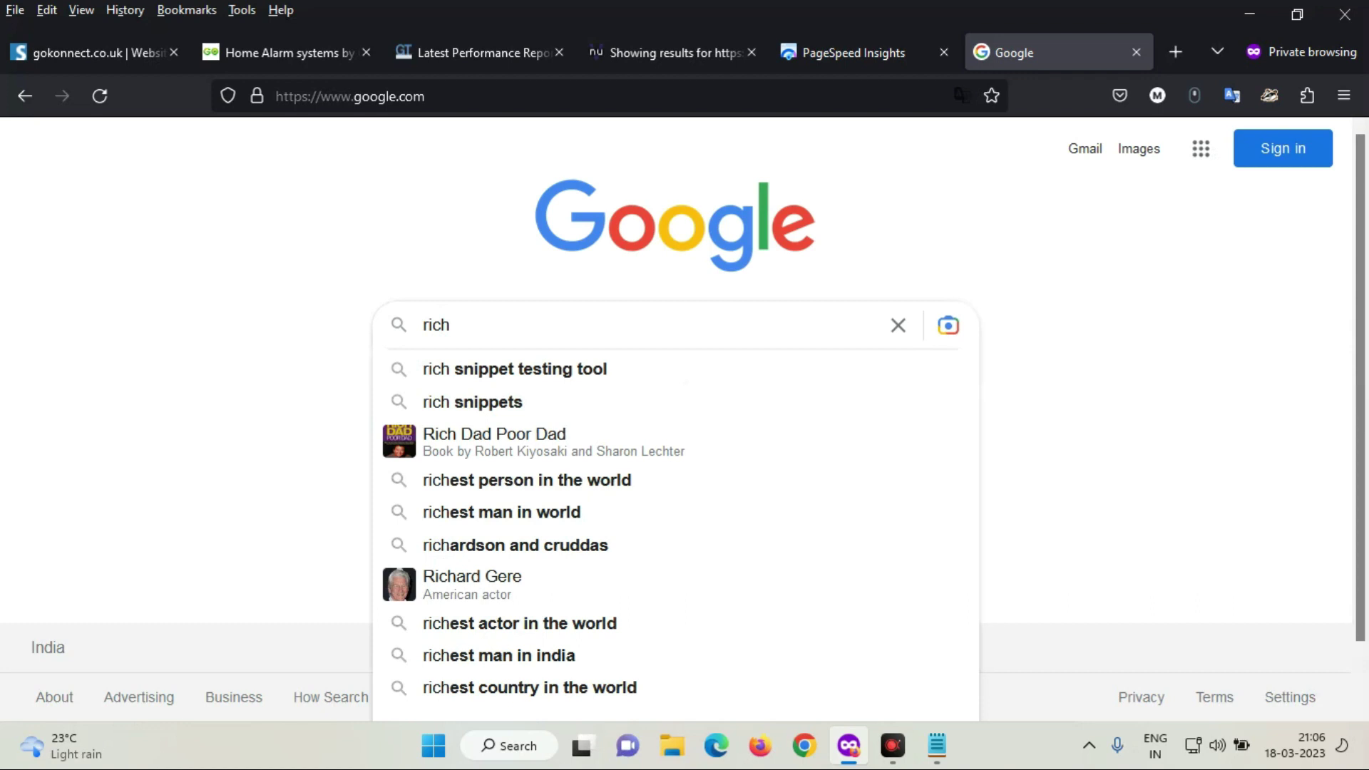
{"action": "key", "text": "Down"}
{"action": "key", "text": "Return"}
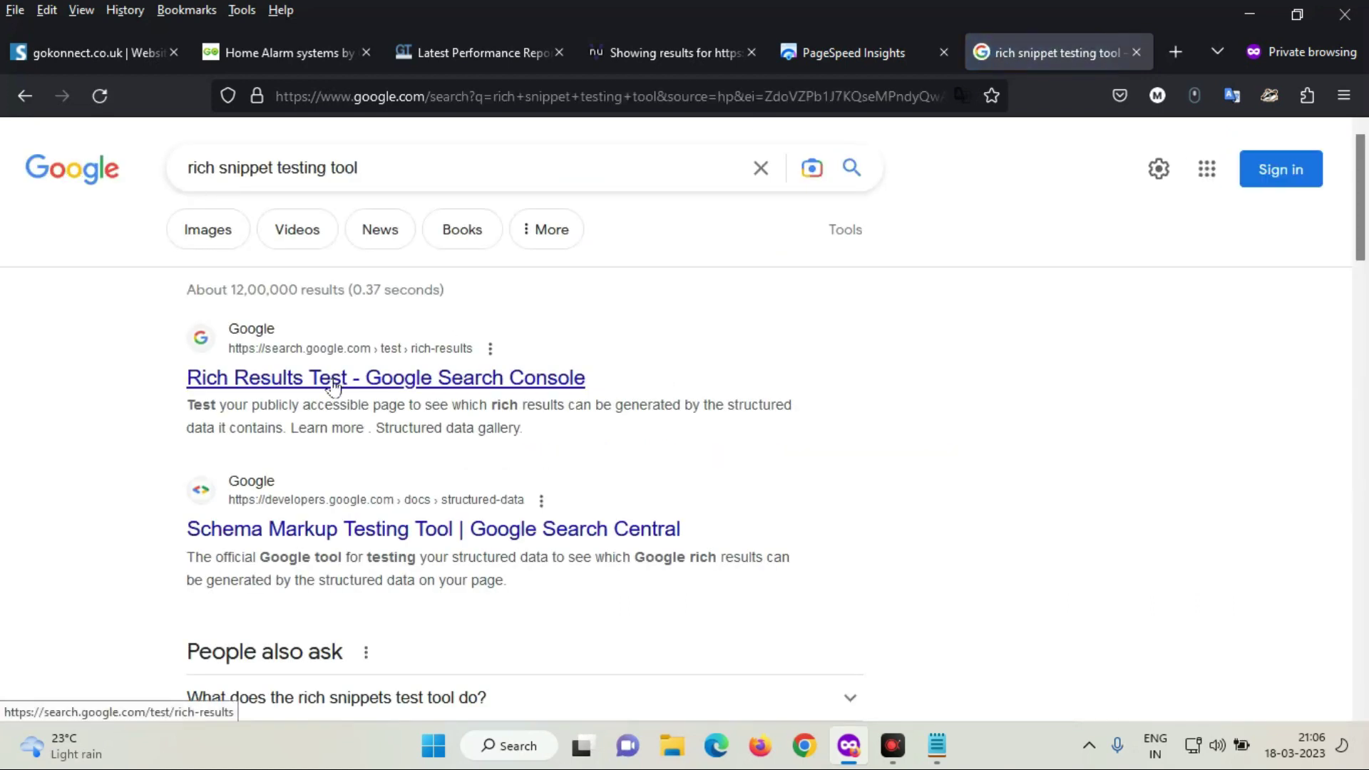
{"action": "left_click", "coordinate": [393, 536]}
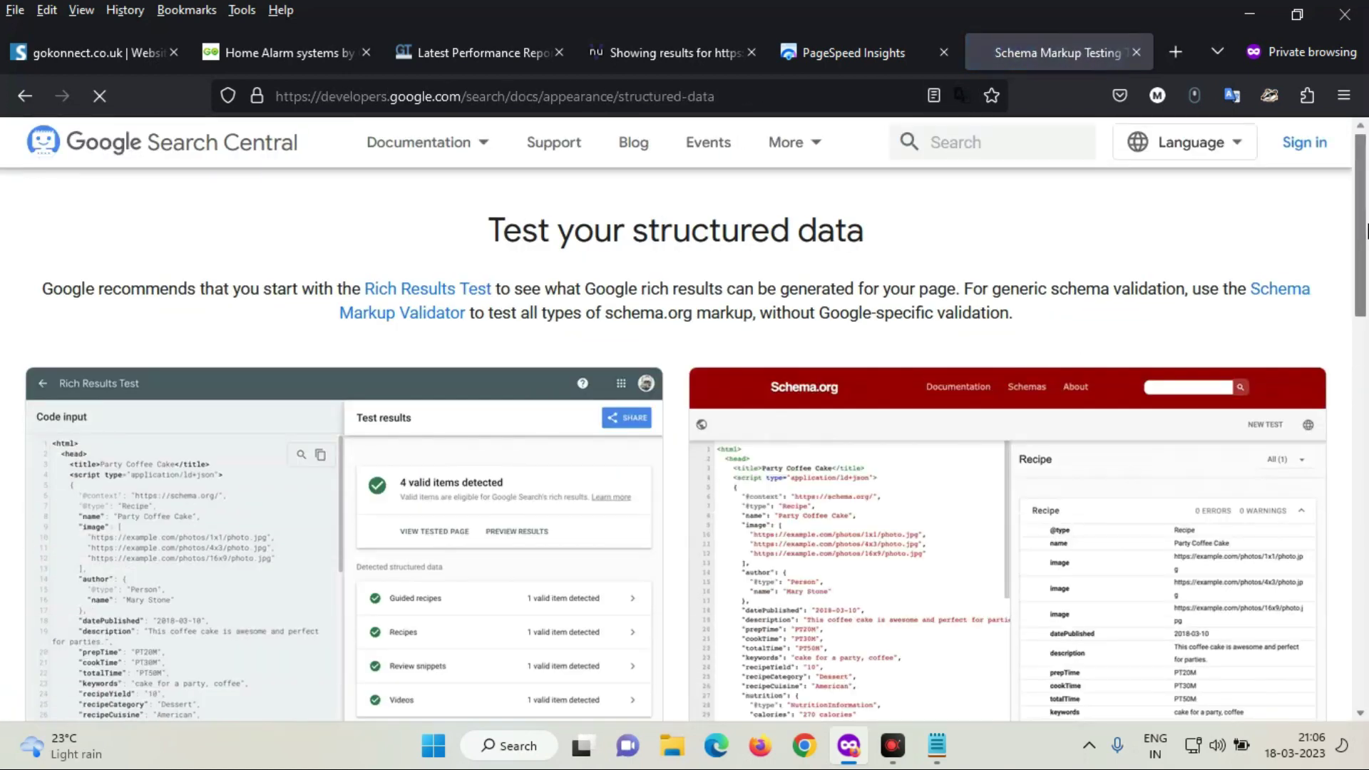
{"action": "scroll", "coordinate": [1365, 280], "scroll_direction": "down", "scroll_amount": 3}
{"action": "scroll", "coordinate": [1365, 280], "scroll_direction": "down", "scroll_amount": 3}
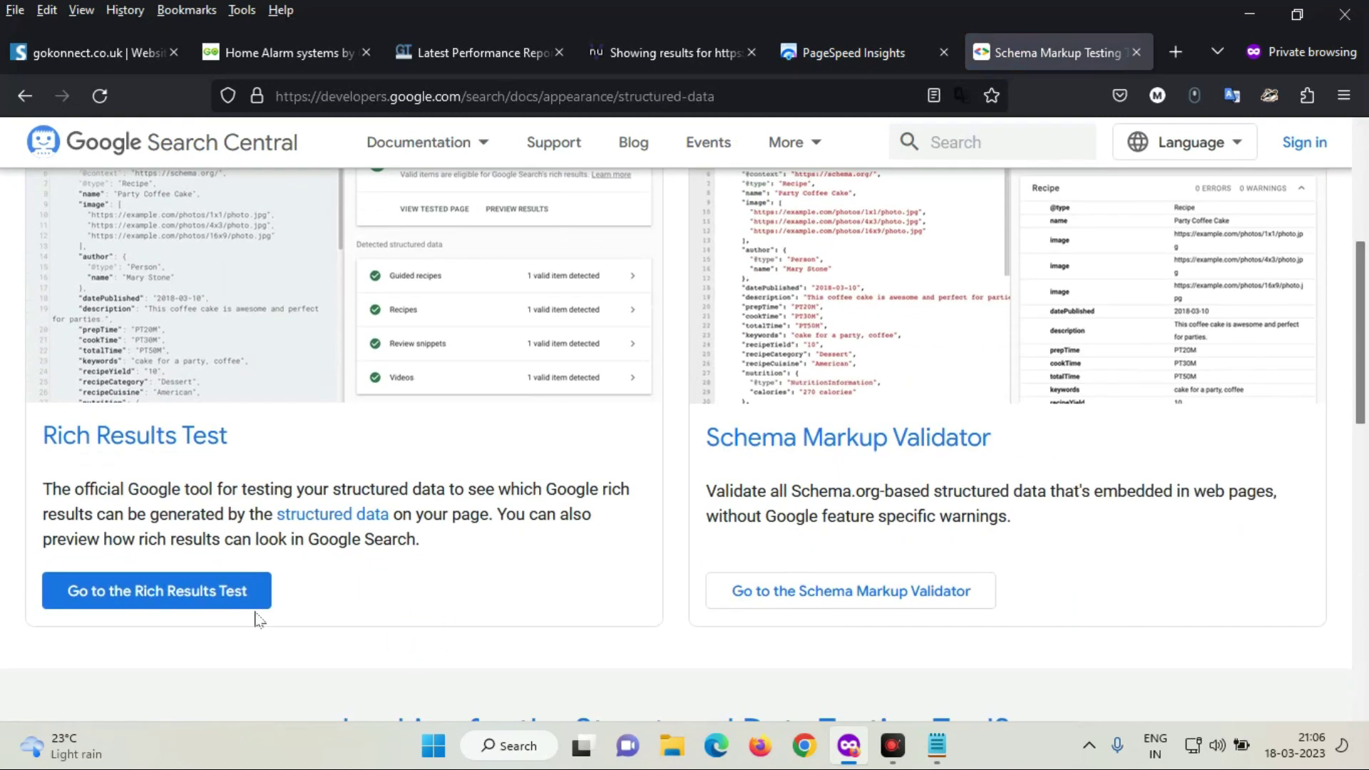
{"action": "left_click", "coordinate": [157, 591]}
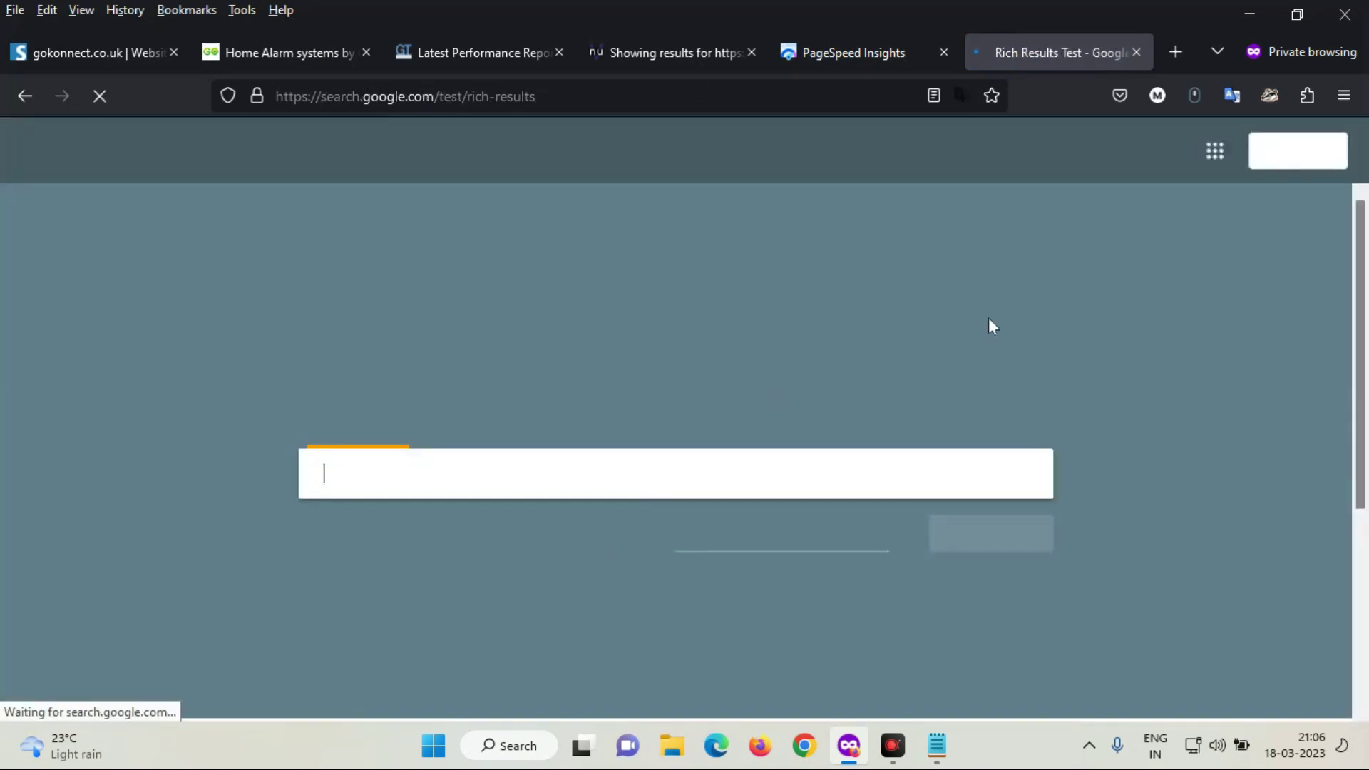
{"action": "left_click", "coordinate": [626, 484]}
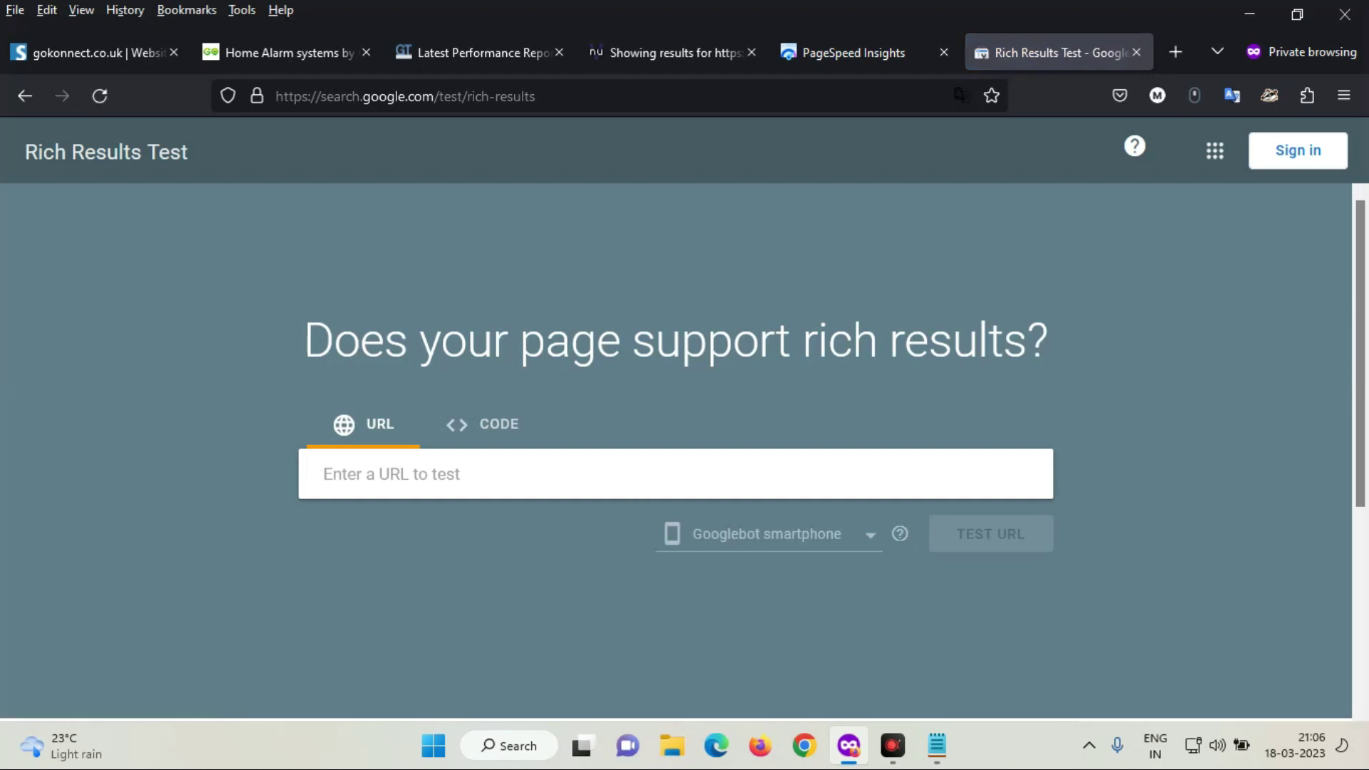
{"action": "type", "text": "https://gokonnect.co.uk/"}
{"action": "left_click", "coordinate": [1017, 540]}
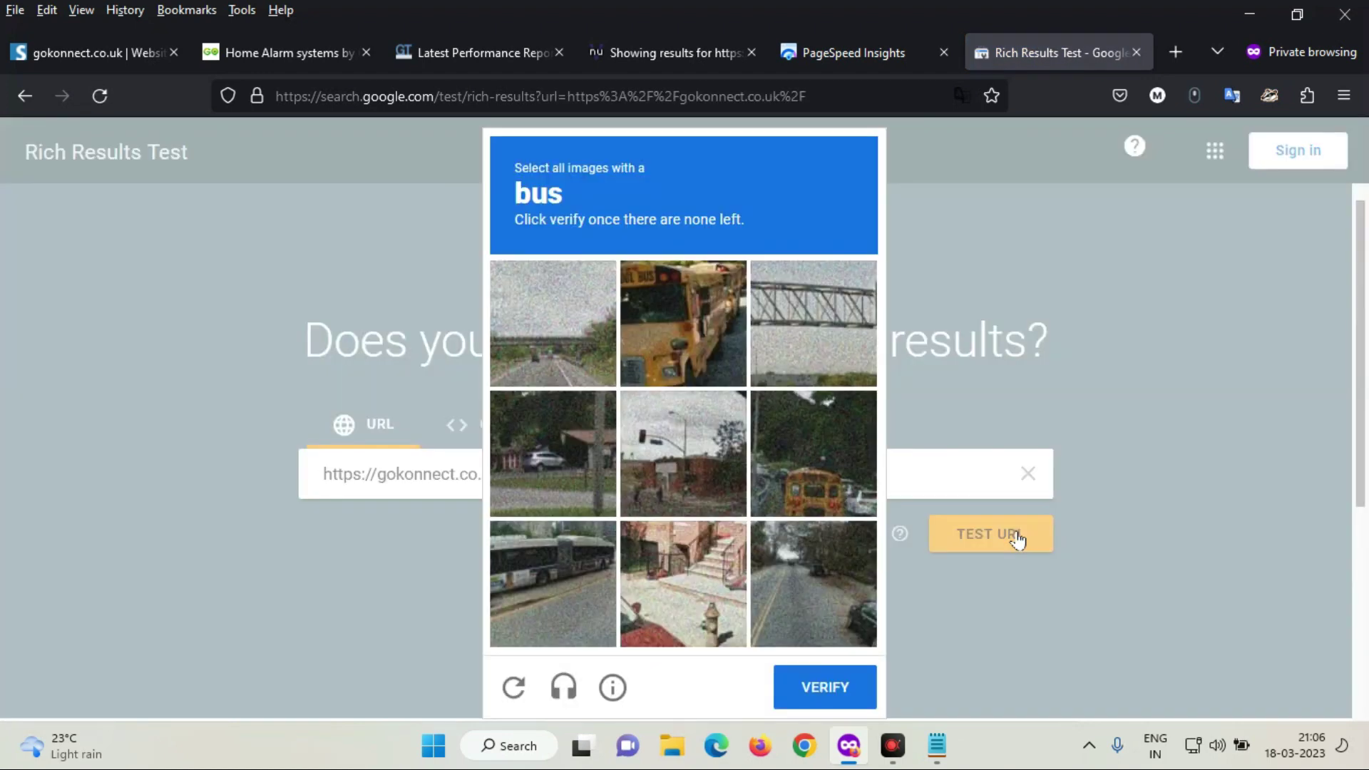
- Complete the image challenge by selecting every picture that contains a bus and verifying the selection
{"action": "left_click", "coordinate": [784, 443]}
{"action": "left_click", "coordinate": [677, 328]}
{"action": "left_click", "coordinate": [532, 583]}
{"action": "left_click", "coordinate": [827, 426]}
{"action": "left_click", "coordinate": [552, 583]}
{"action": "left_click", "coordinate": [825, 687]}
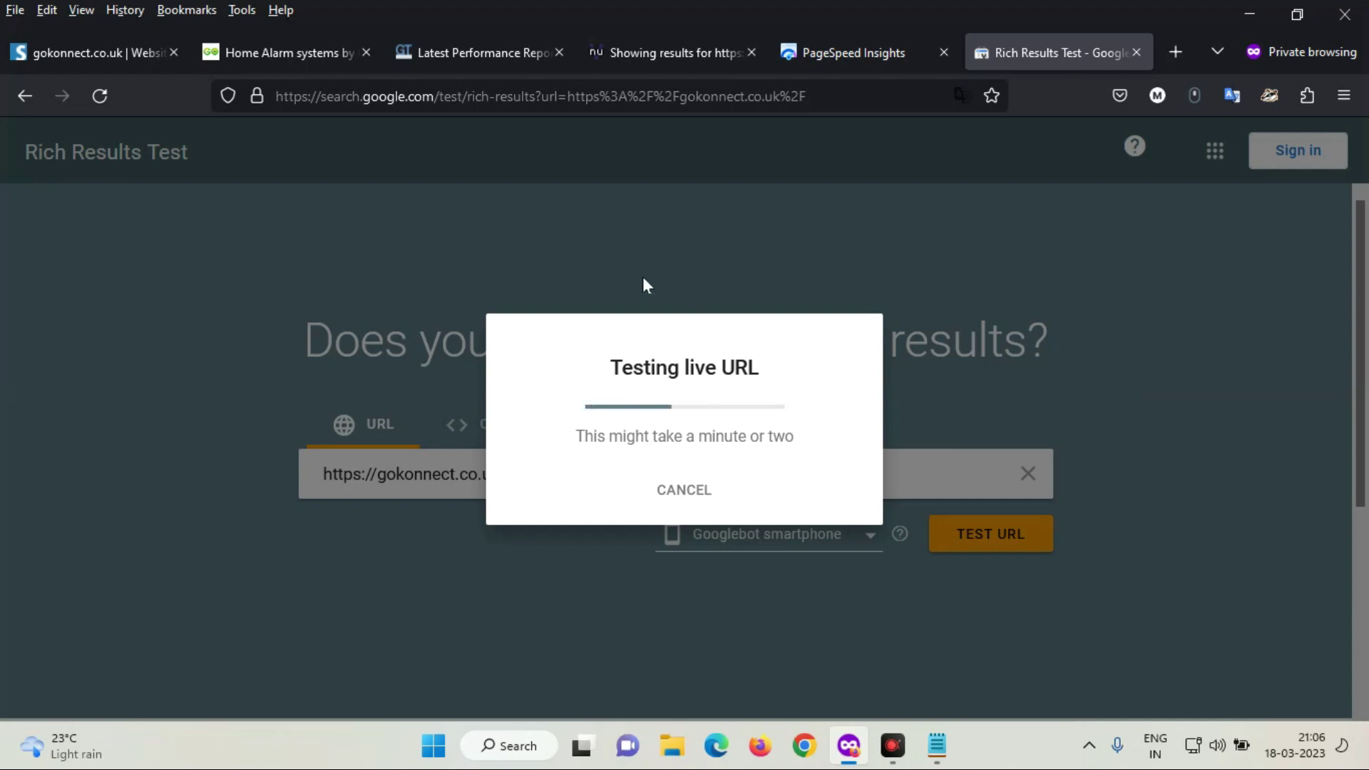
{"action": "left_click", "coordinate": [455, 49]}
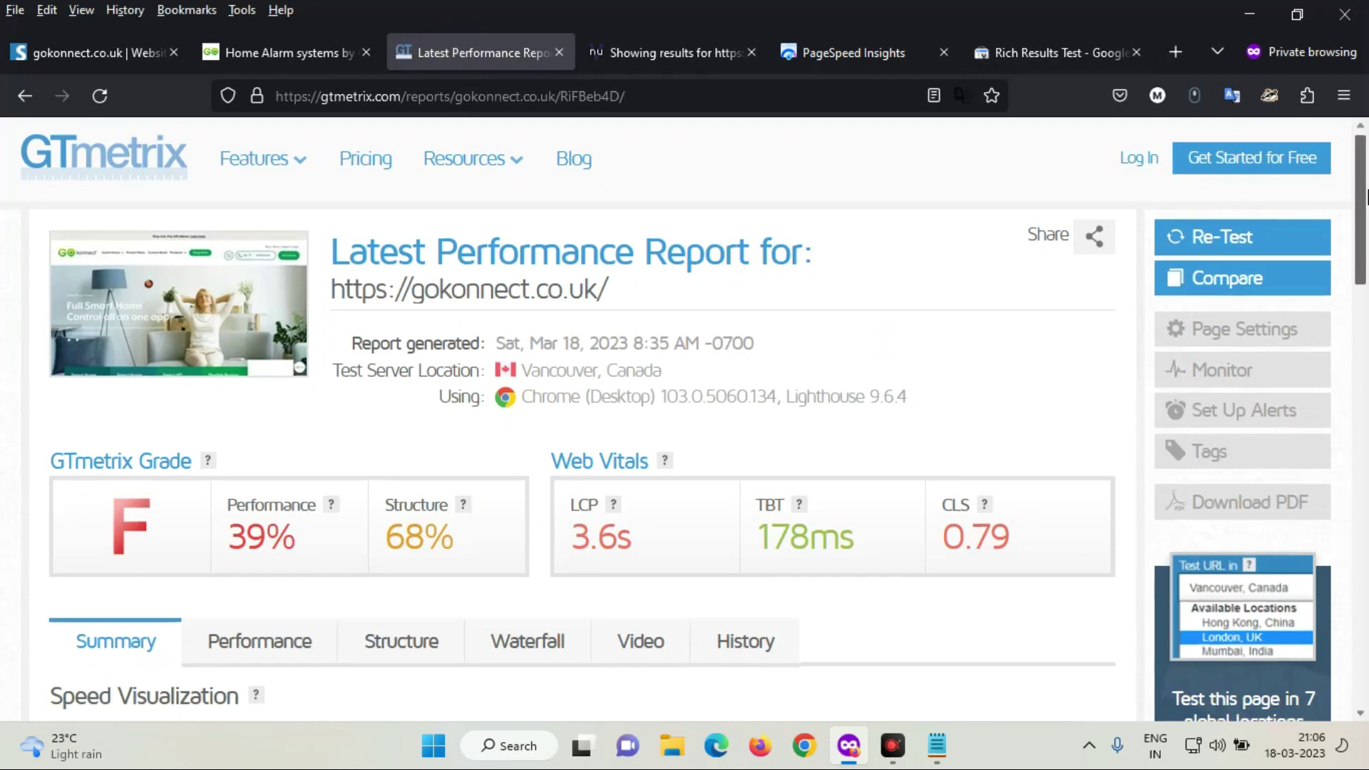
{"action": "scroll", "coordinate": [1365, 193], "scroll_direction": "down", "scroll_amount": 1}
{"action": "scroll", "coordinate": [1365, 209], "scroll_direction": "up", "scroll_amount": 1}
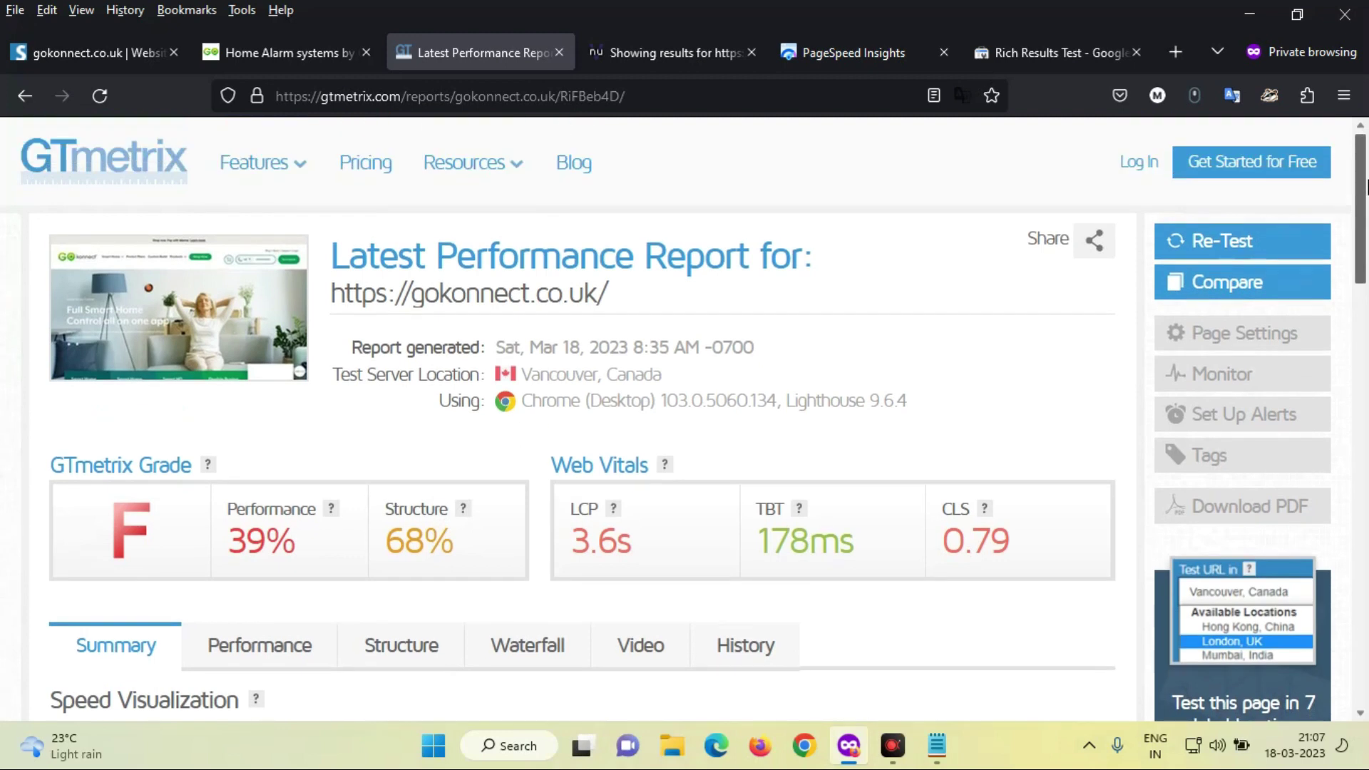
{"action": "left_click_drag", "start_coordinate": [1368, 188], "coordinate": [1367, 206]}
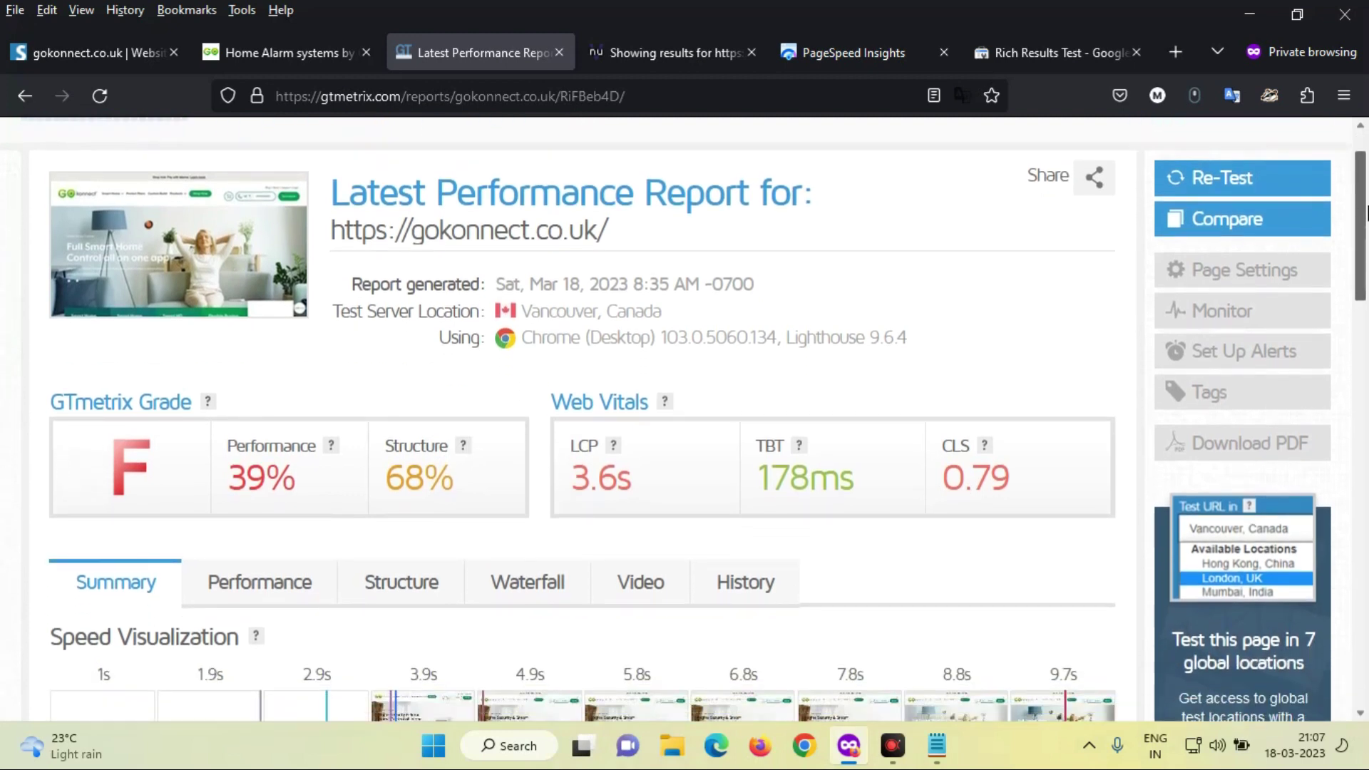
{"action": "left_click_drag", "start_coordinate": [1366, 211], "coordinate": [1366, 209]}
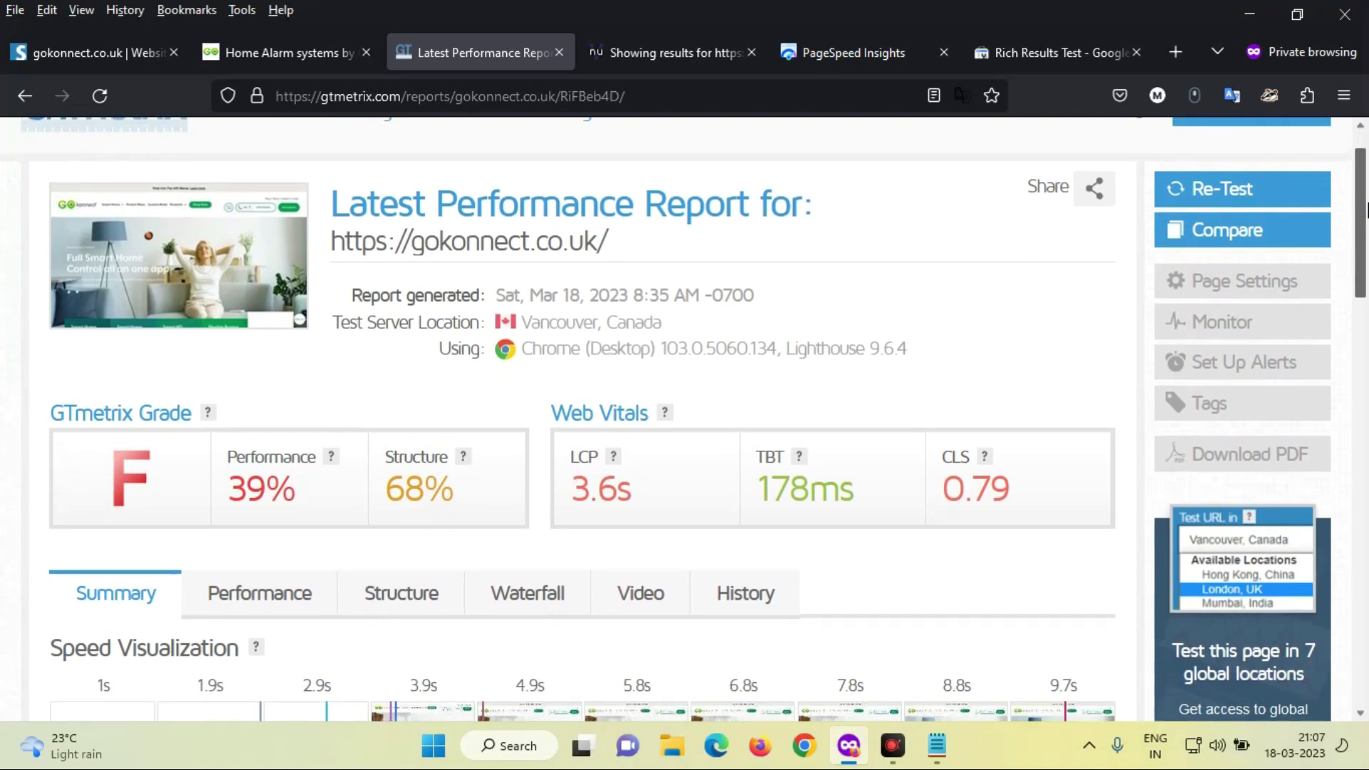
{"action": "left_click_drag", "start_coordinate": [1366, 211], "coordinate": [1366, 232]}
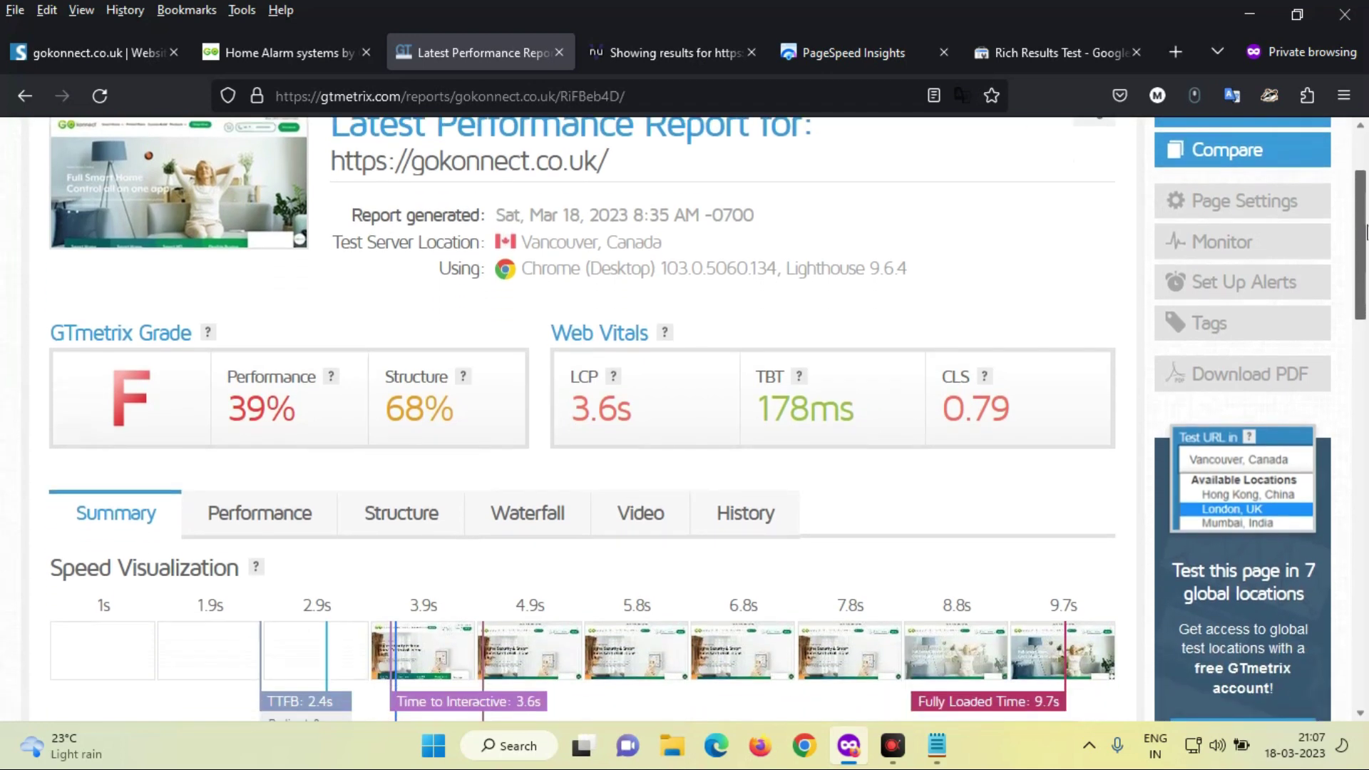
{"action": "left_click_drag", "start_coordinate": [1365, 231], "coordinate": [1365, 243]}
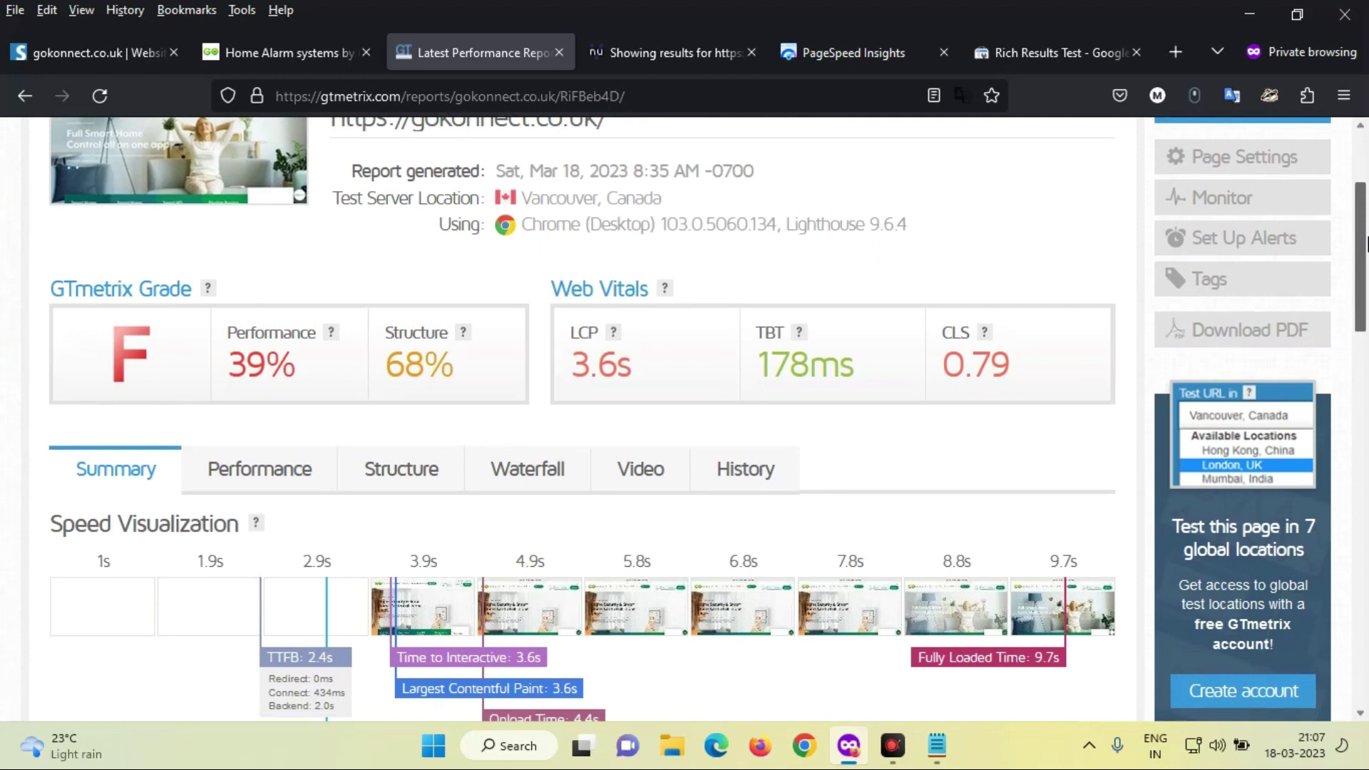
{"action": "left_click_drag", "start_coordinate": [1365, 245], "coordinate": [1367, 285]}
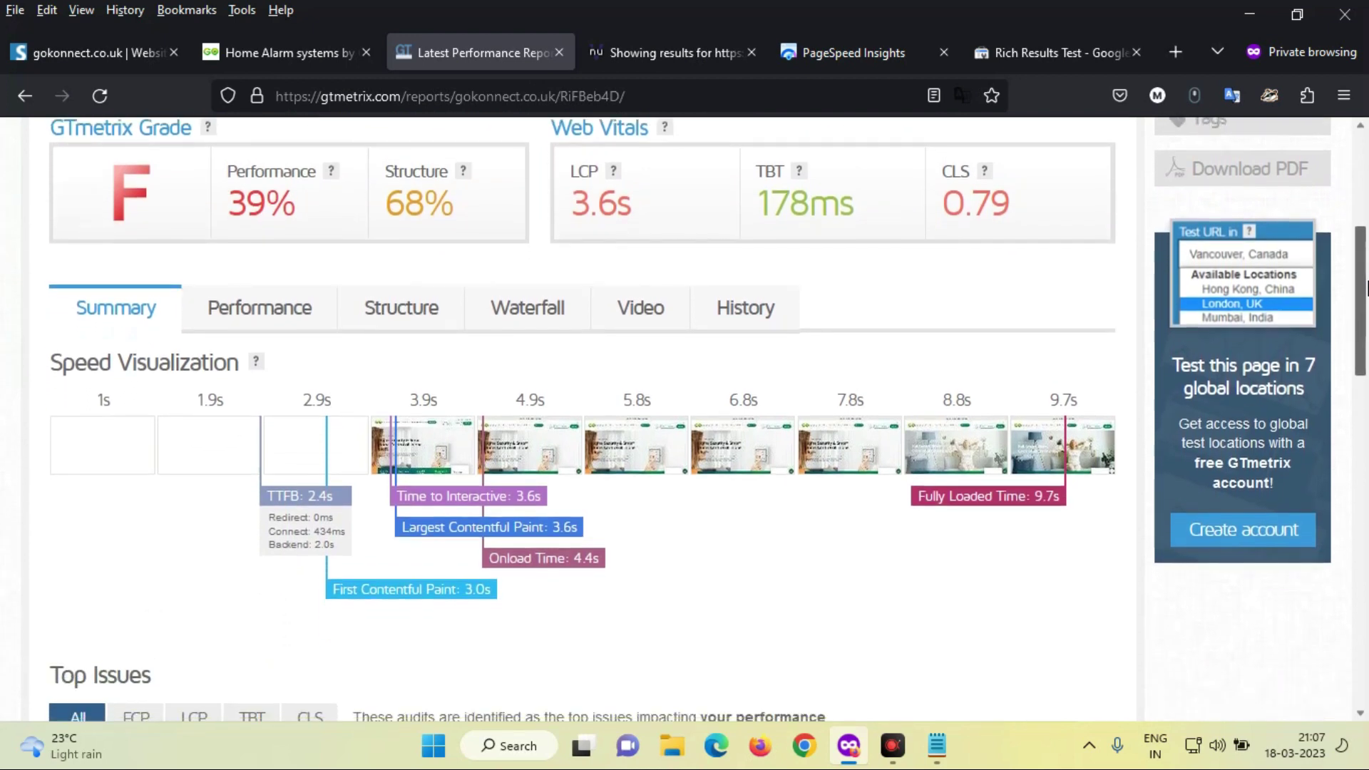
{"action": "scroll", "coordinate": [738, 280], "scroll_direction": "down", "scroll_amount": 2}
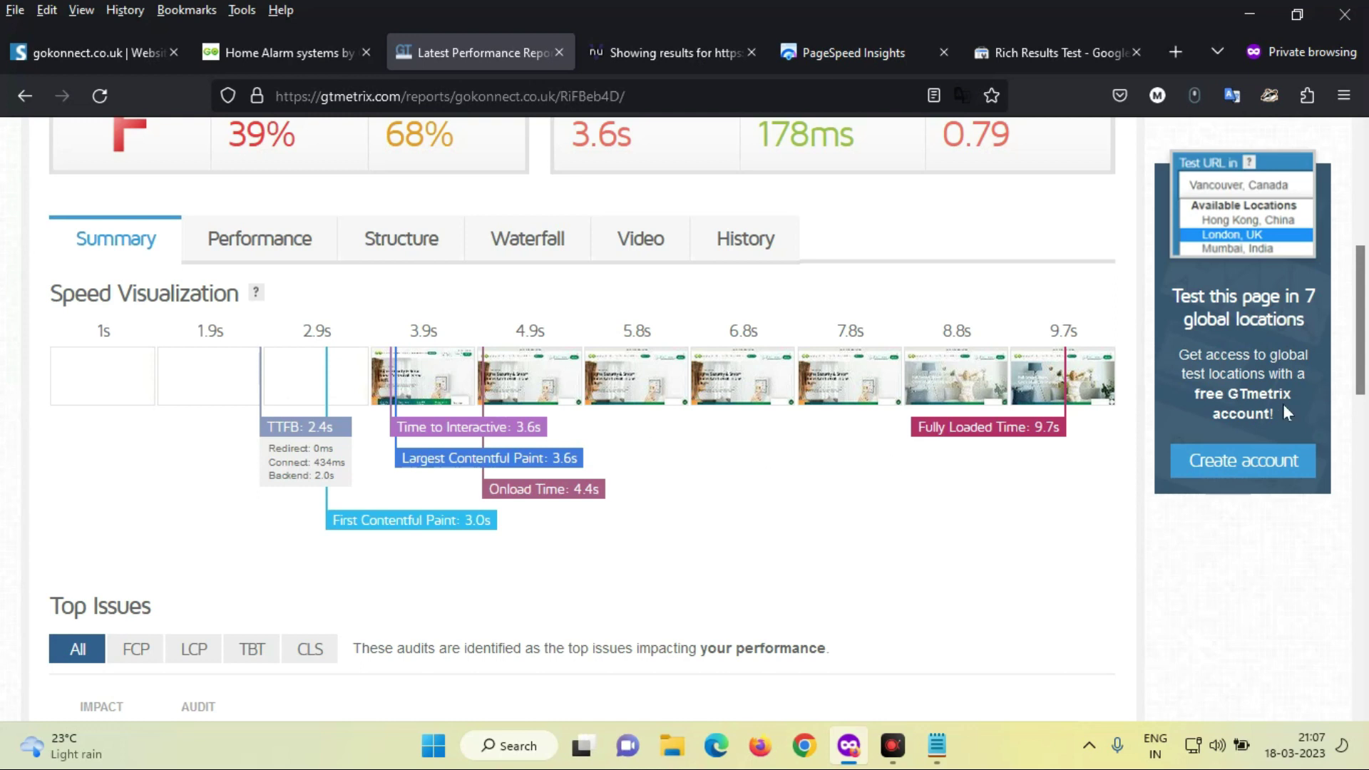
- Review the GTmetrix page size and request breakdown, and filter the Top Issues by FCP
{"action": "left_click_drag", "start_coordinate": [1366, 358], "coordinate": [1366, 596]}
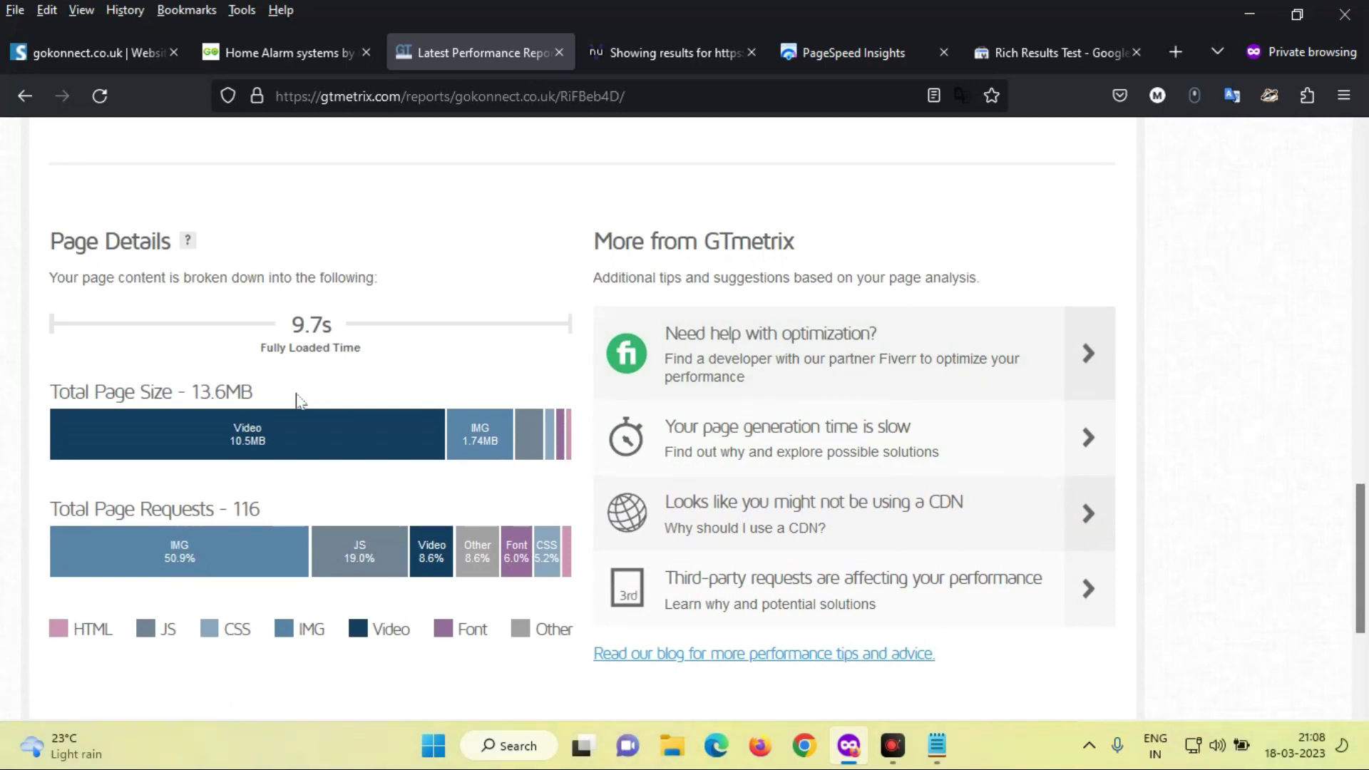
{"action": "mouse_move", "coordinate": [221, 434]}
{"action": "left_click_drag", "start_coordinate": [1363, 536], "coordinate": [1367, 558]}
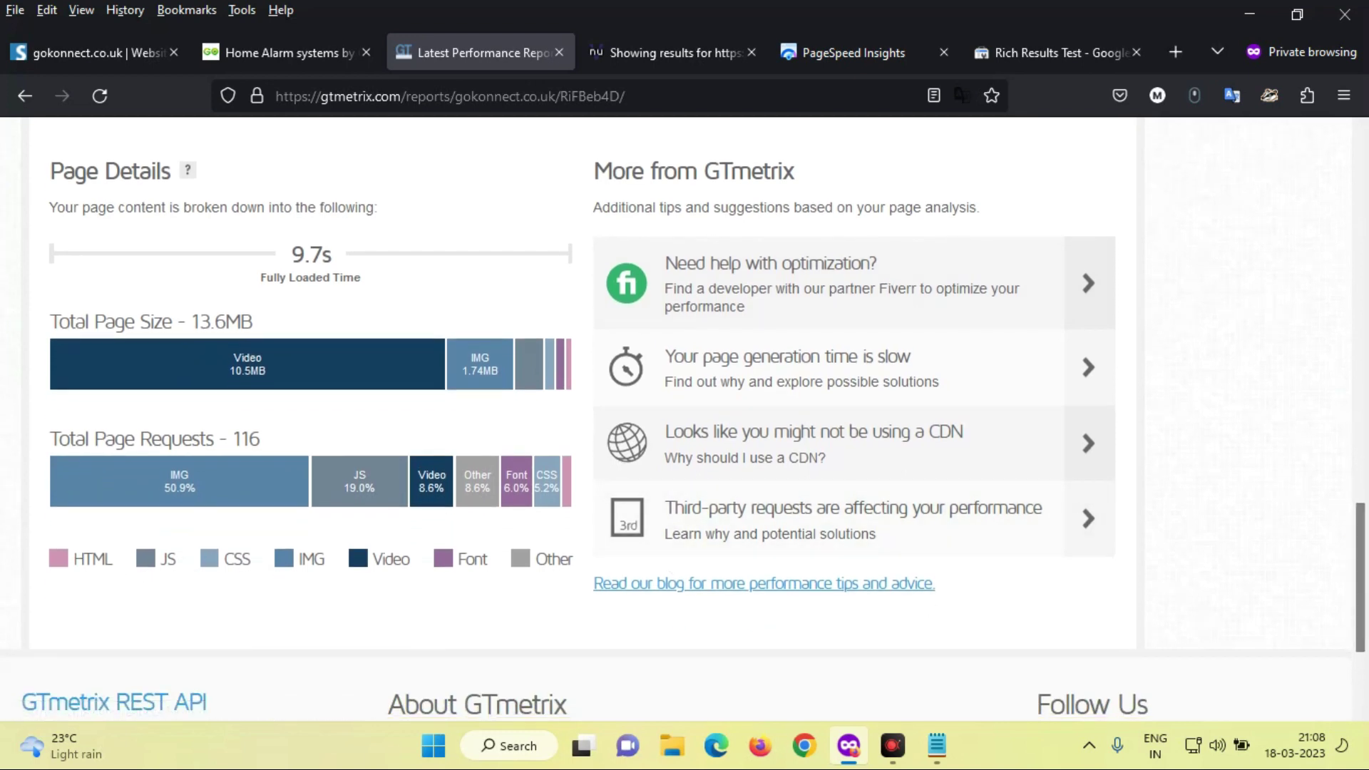
{"action": "left_click_drag", "start_coordinate": [1366, 561], "coordinate": [1367, 365]}
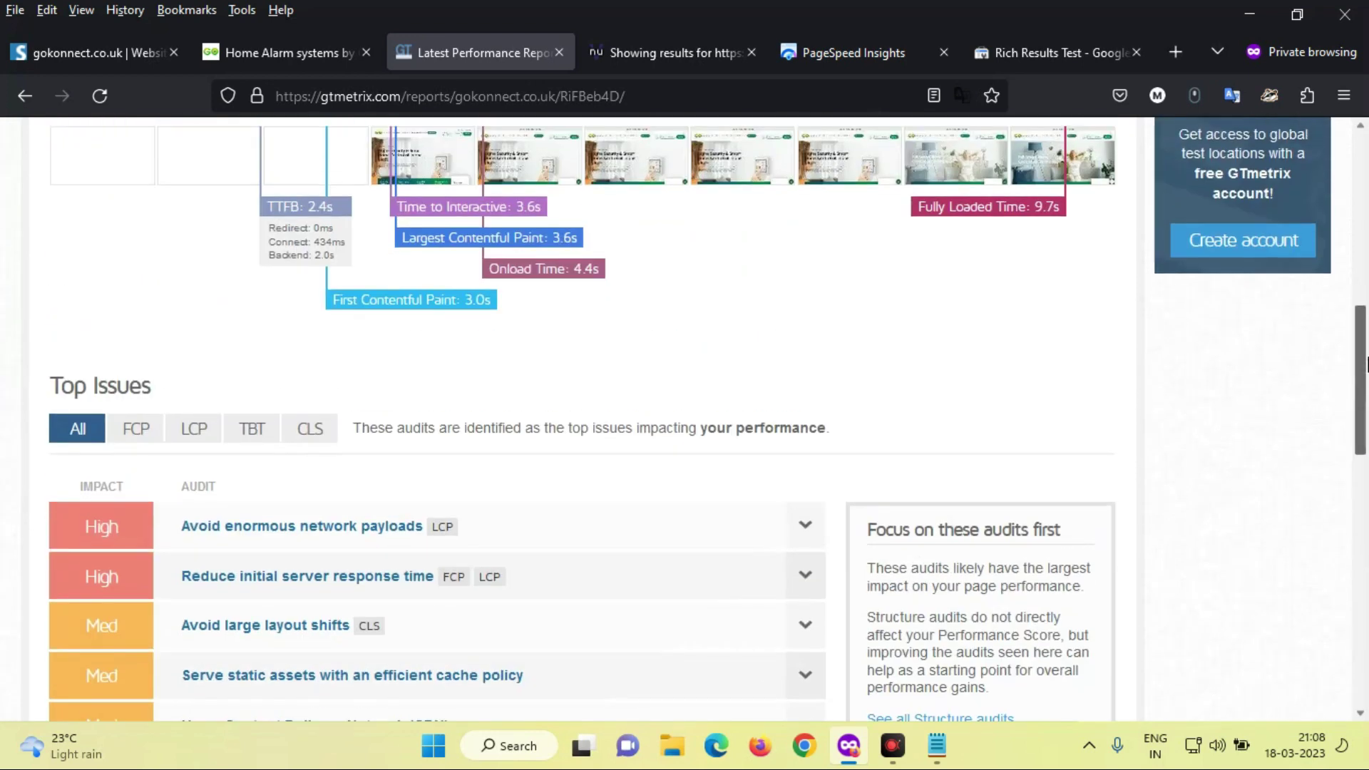
{"action": "left_click", "coordinate": [132, 436]}
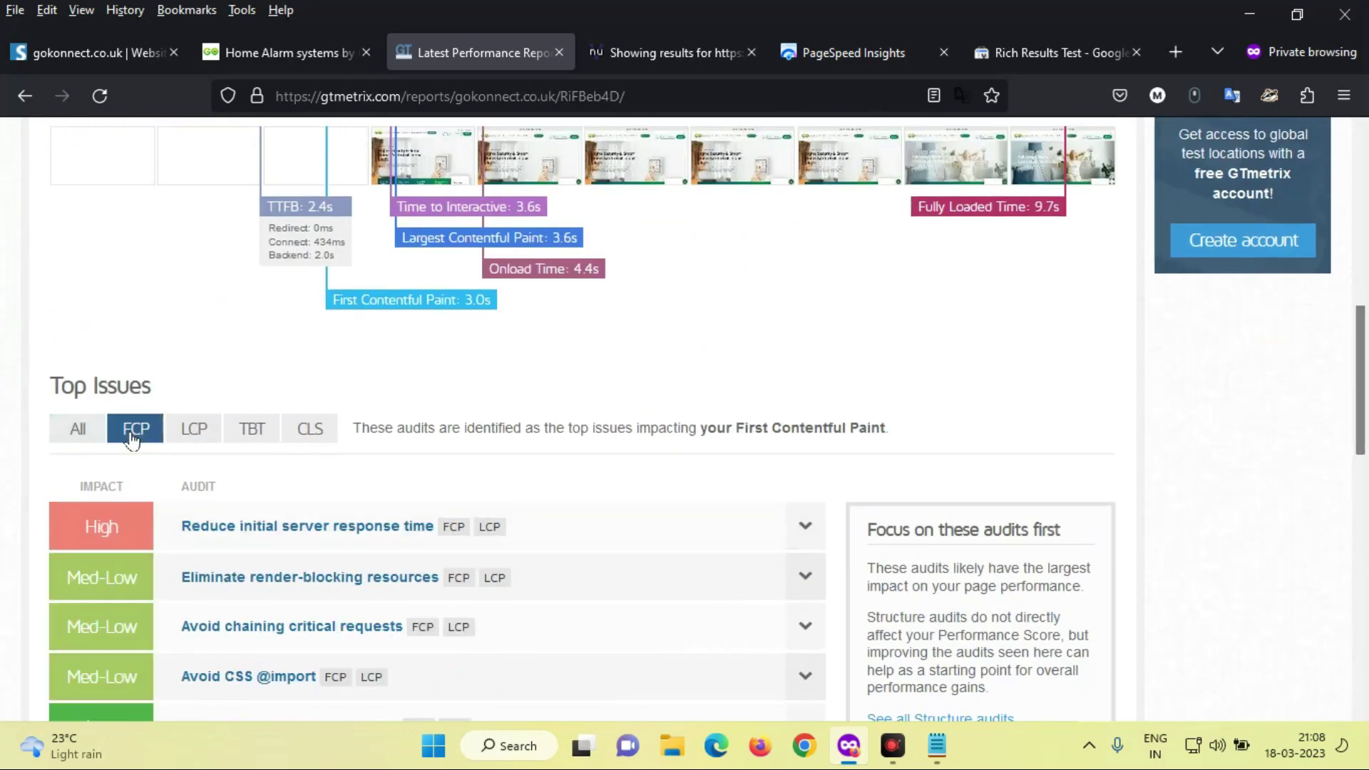
- Open the GTmetrix report's Performance section and examine its performance metrics and browser timings
{"action": "left_click_drag", "start_coordinate": [1367, 367], "coordinate": [1367, 314]}
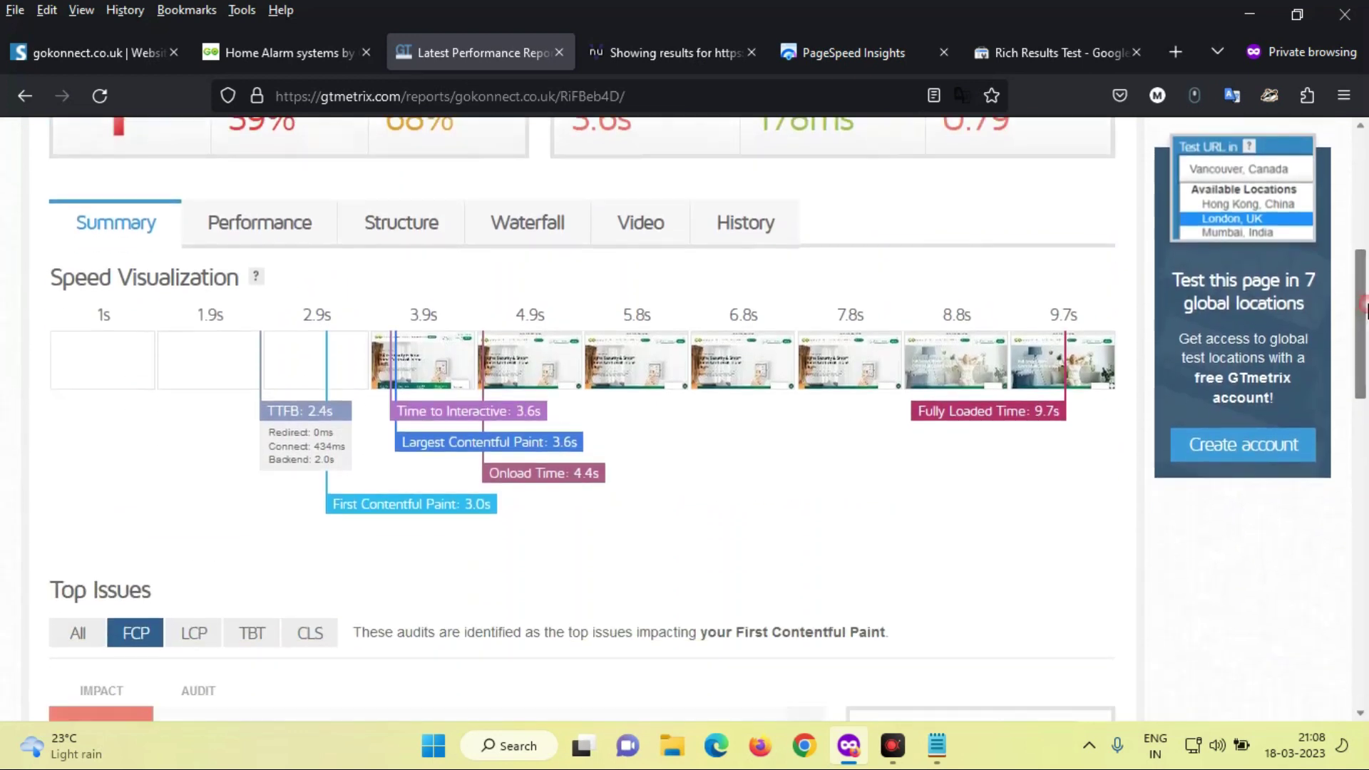
{"action": "left_click", "coordinate": [243, 228]}
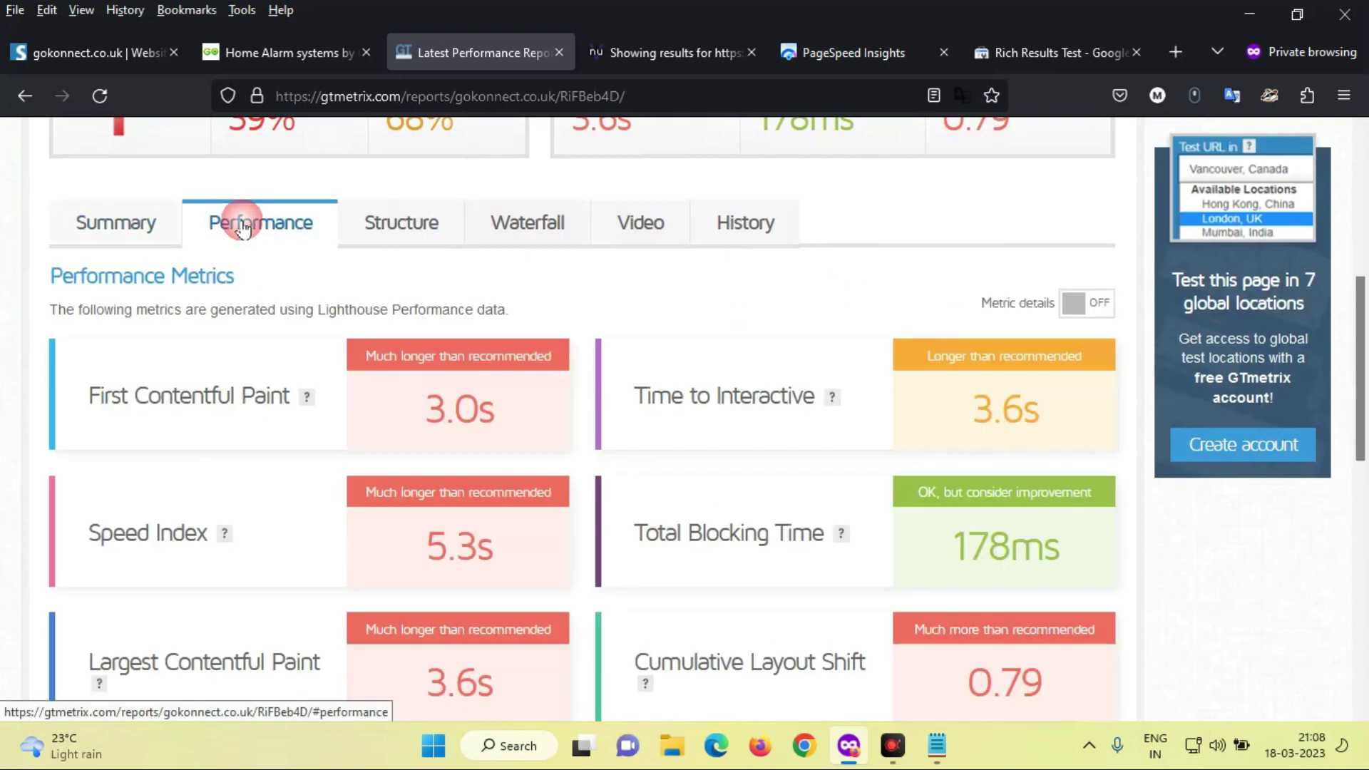
{"action": "left_click_drag", "start_coordinate": [1367, 333], "coordinate": [1366, 385]}
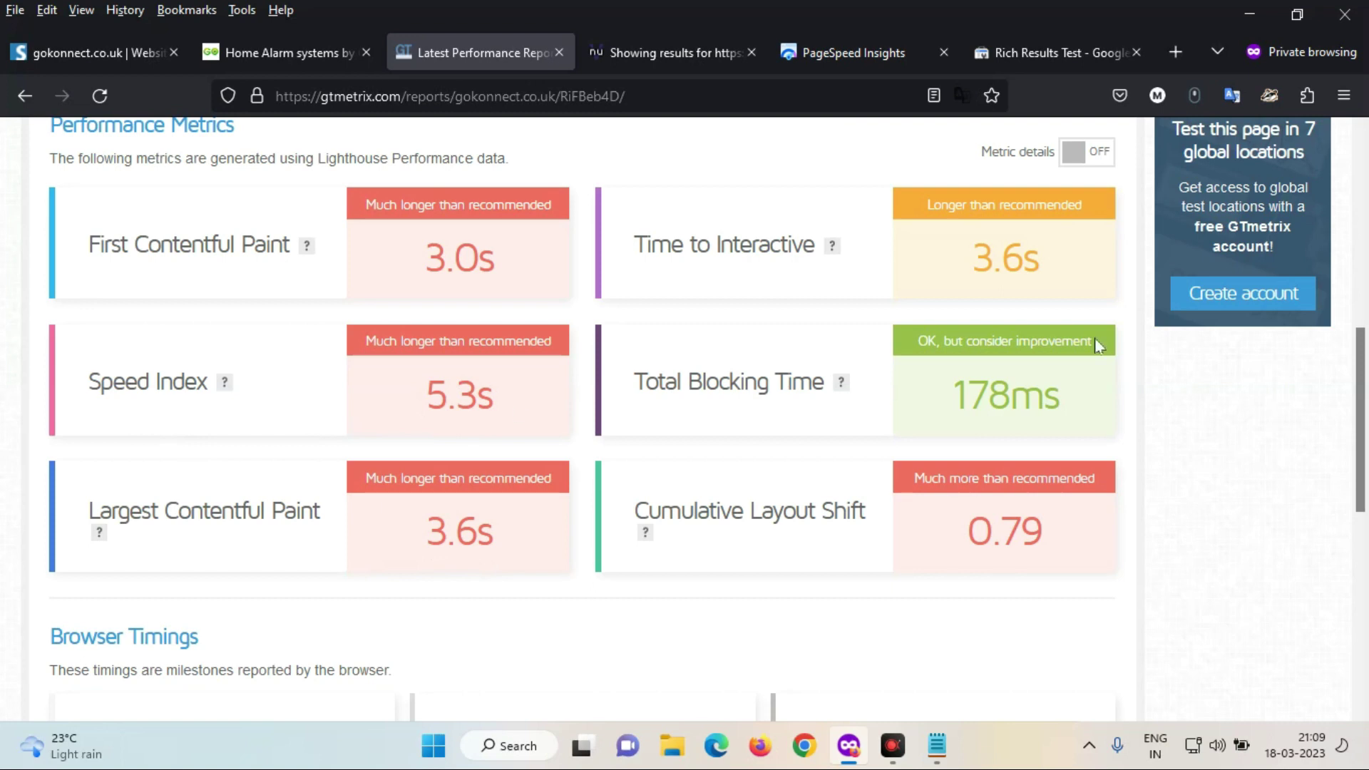
{"action": "left_click_drag", "start_coordinate": [1367, 454], "coordinate": [1366, 603]}
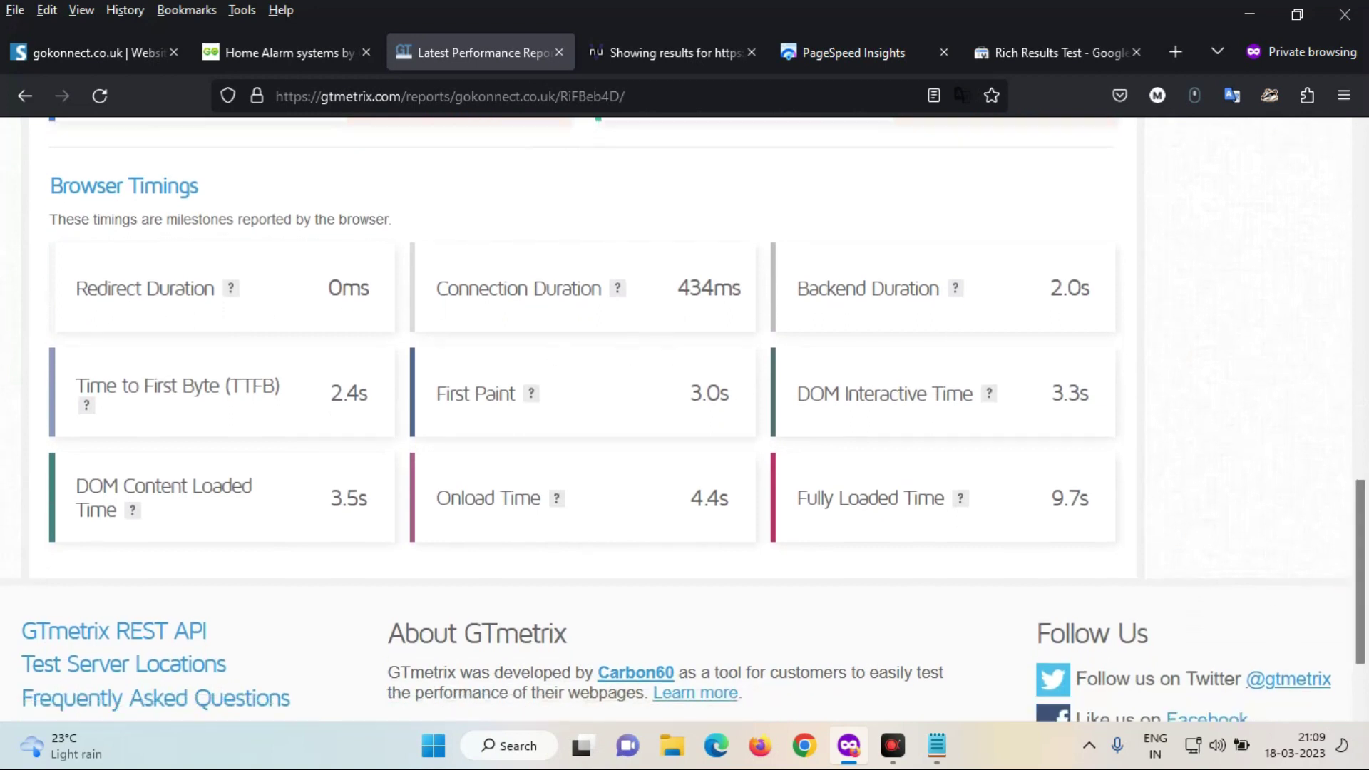
- Highlight the browser timings from Connection Duration through Fully Loaded Time to review them
{"action": "left_click_drag", "start_coordinate": [435, 288], "coordinate": [935, 465]}
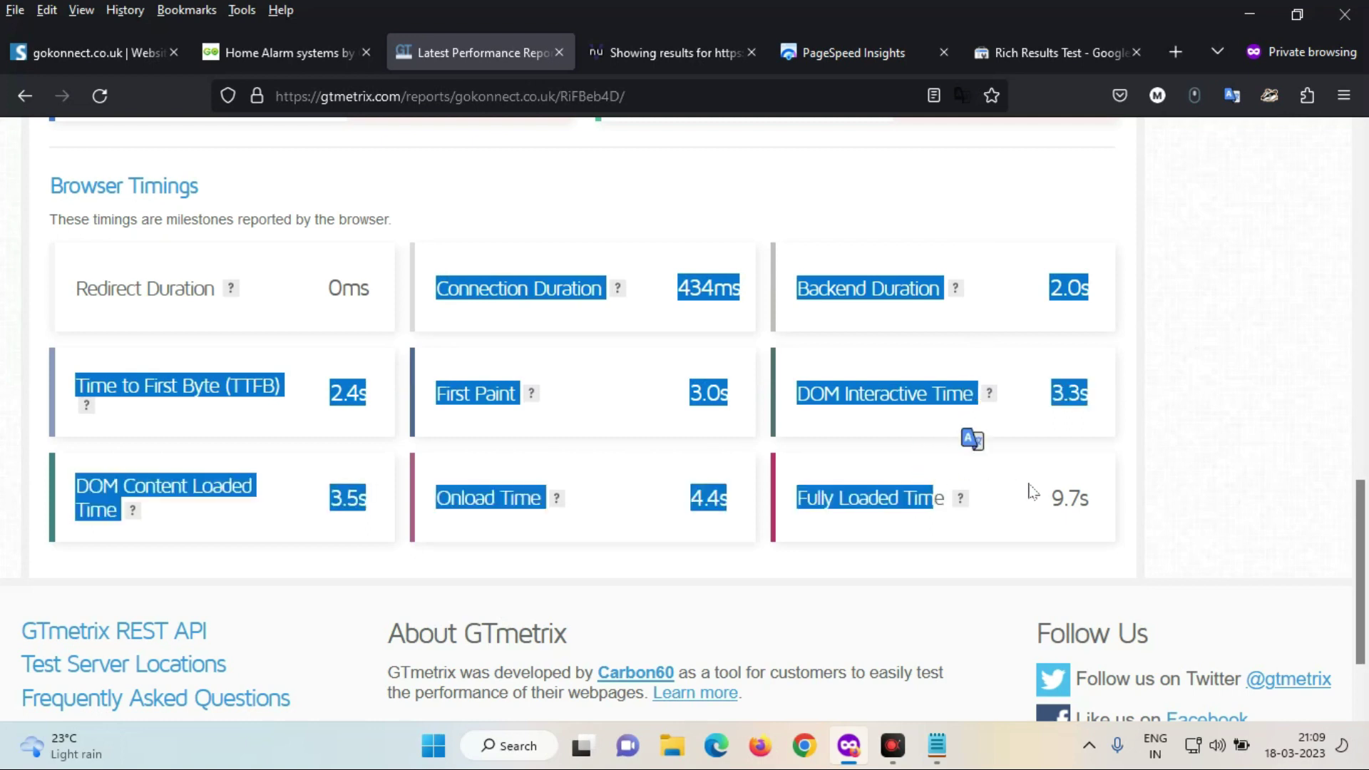
{"action": "left_click", "coordinate": [762, 556]}
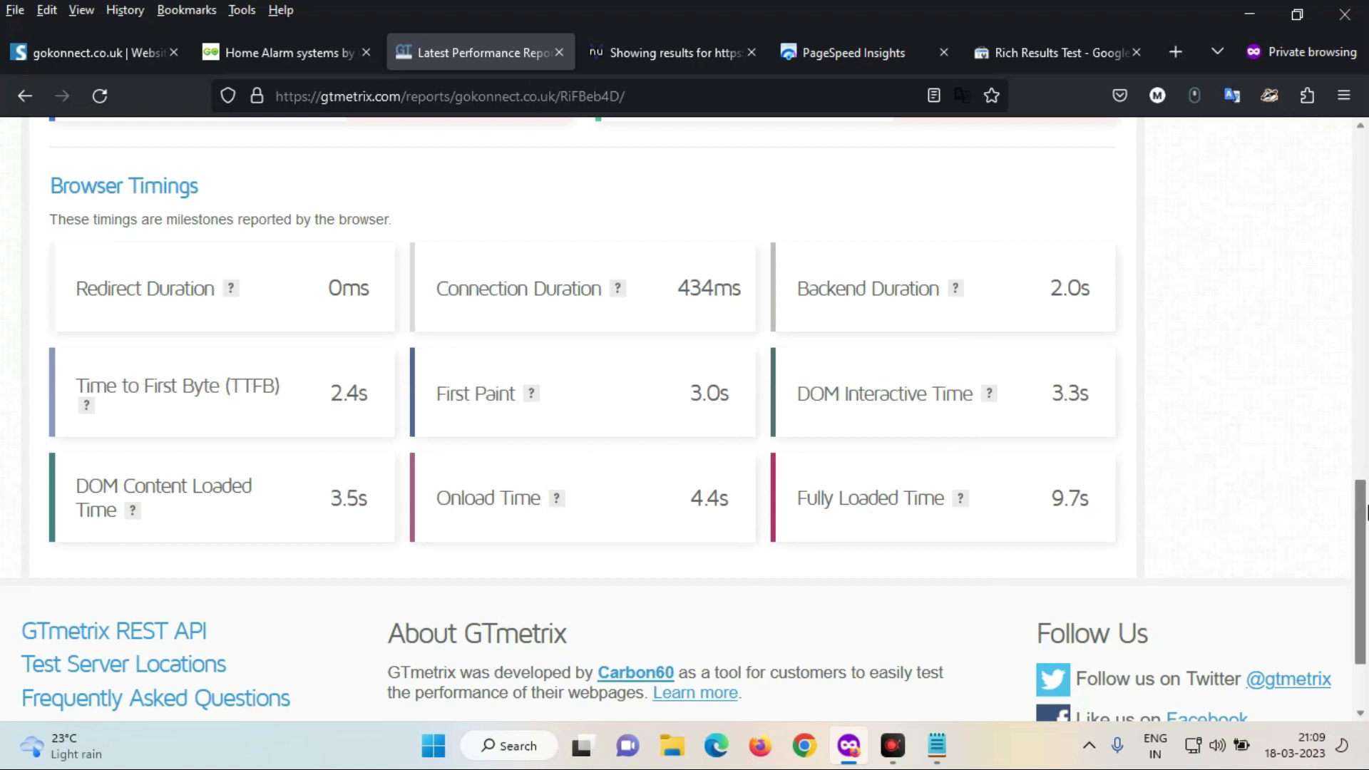
{"action": "scroll", "coordinate": [1366, 570], "scroll_direction": "down", "scroll_amount": 3}
- Open the GTmetrix report's Structure section and expand the "Reduce initial server response time" audit
{"action": "left_click_drag", "start_coordinate": [1366, 570], "coordinate": [1365, 268]}
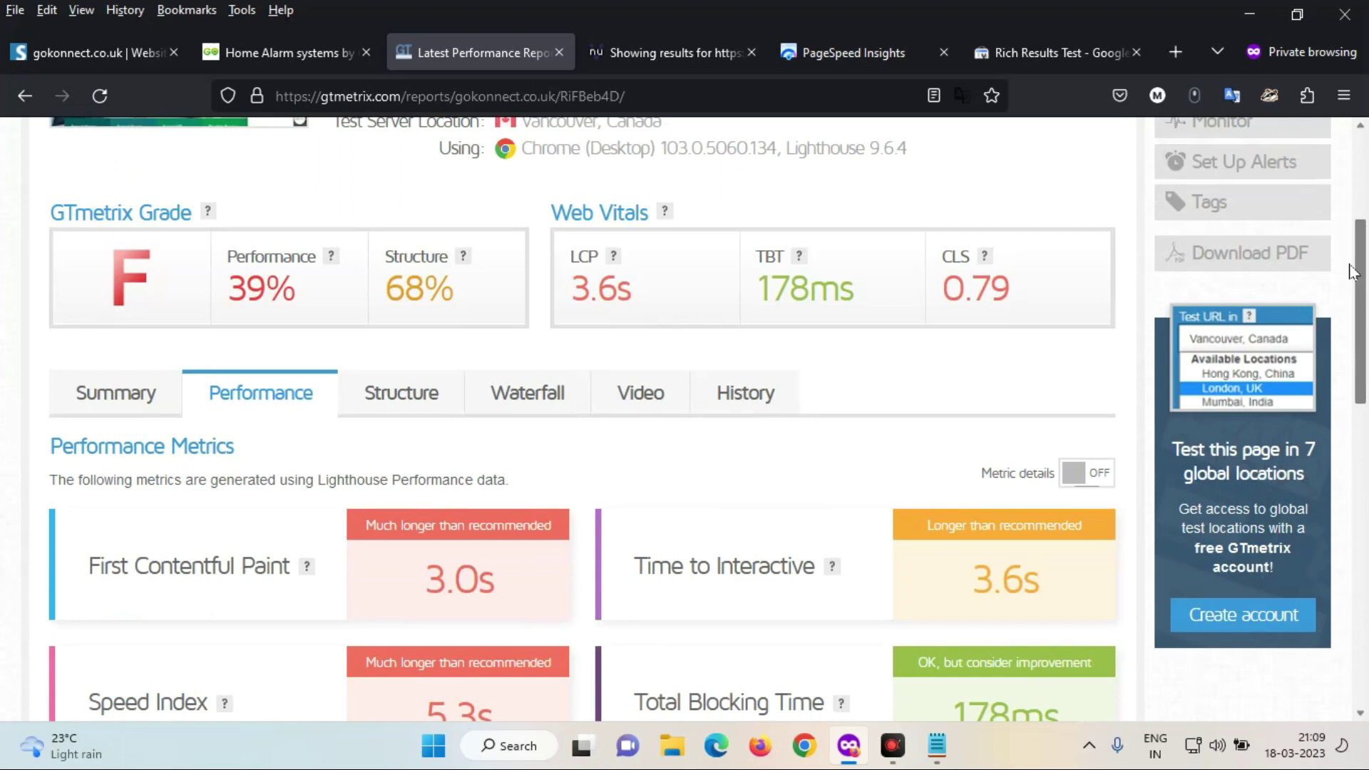
{"action": "left_click", "coordinate": [399, 389]}
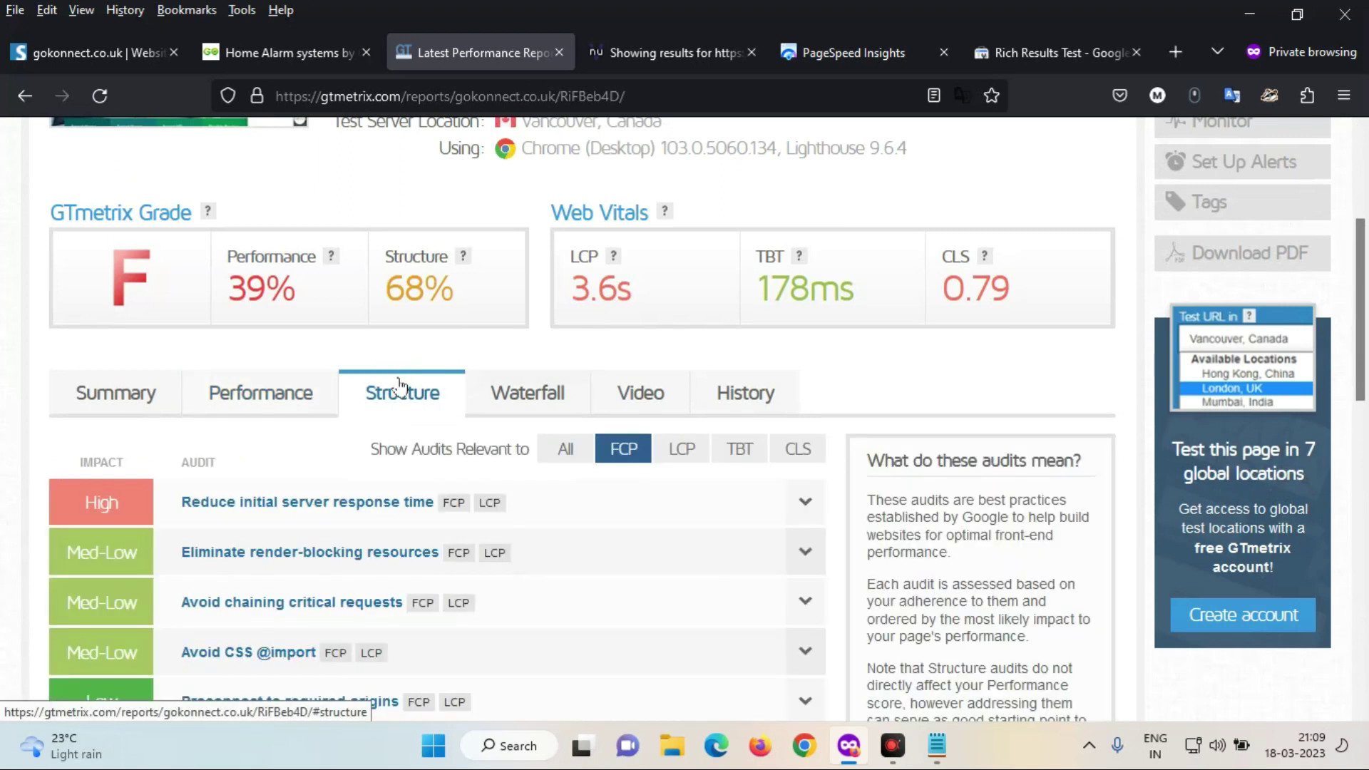
{"action": "left_click", "coordinate": [1365, 218]}
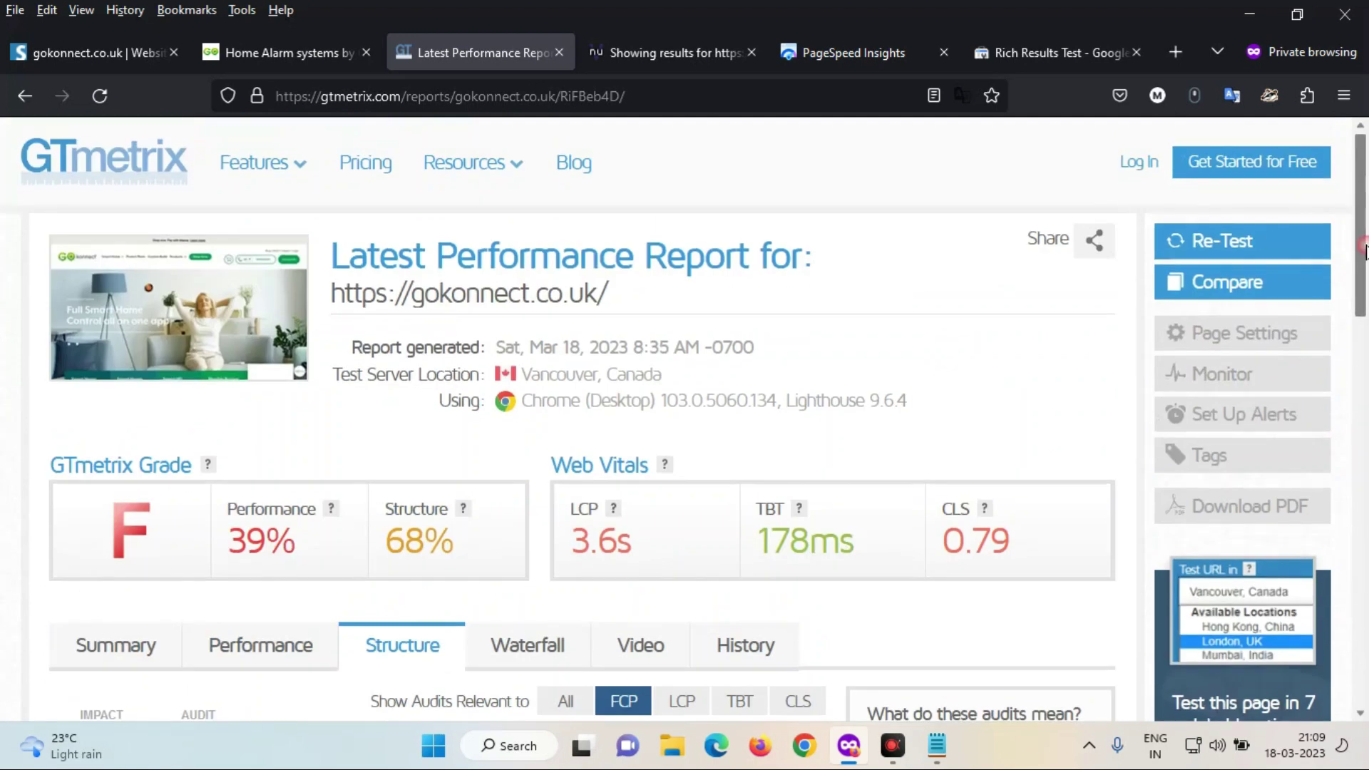
{"action": "left_click_drag", "start_coordinate": [1365, 249], "coordinate": [1367, 426]}
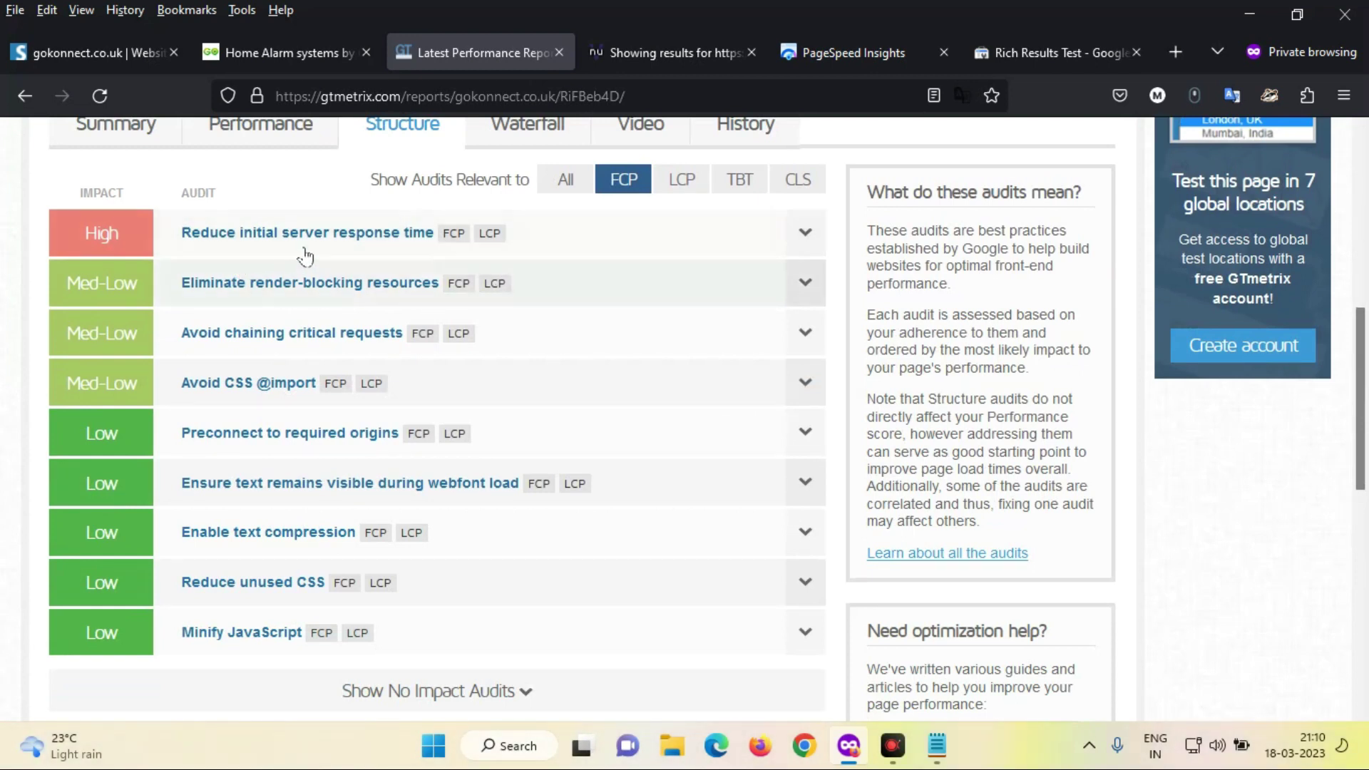
{"action": "left_click", "coordinate": [808, 238]}
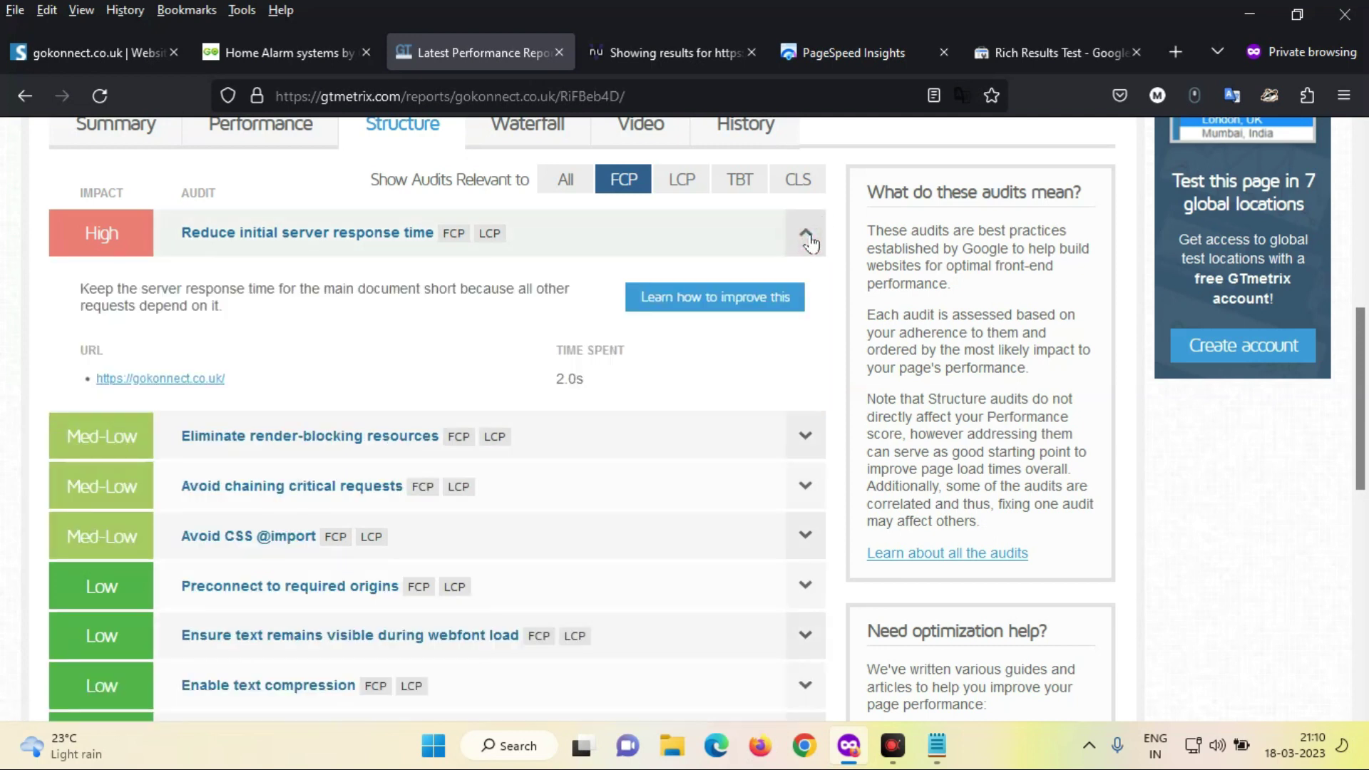
- Expand the "Minify JavaScript" and "Reduce unused CSS" audits to see their affected files and potential savings
{"action": "left_click_drag", "start_coordinate": [1365, 369], "coordinate": [1358, 550]}
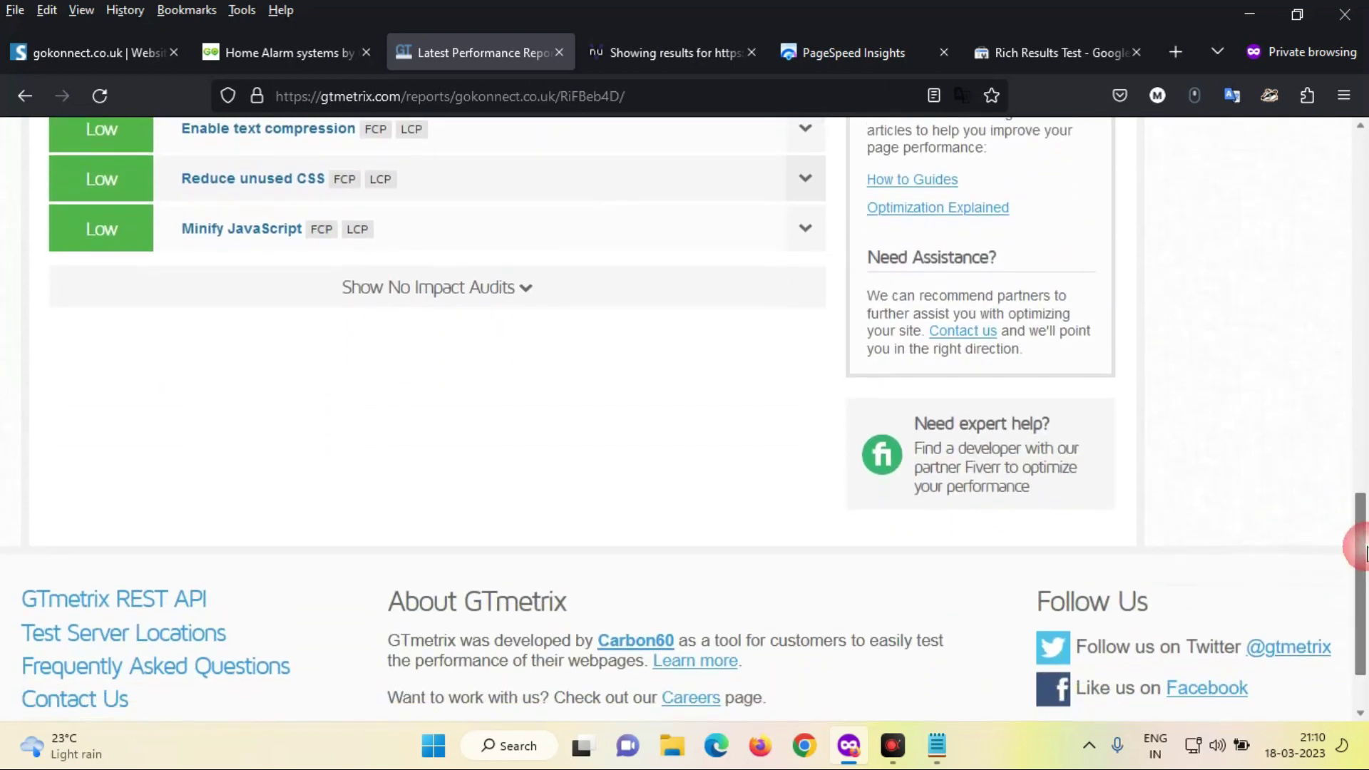
{"action": "left_click", "coordinate": [800, 229]}
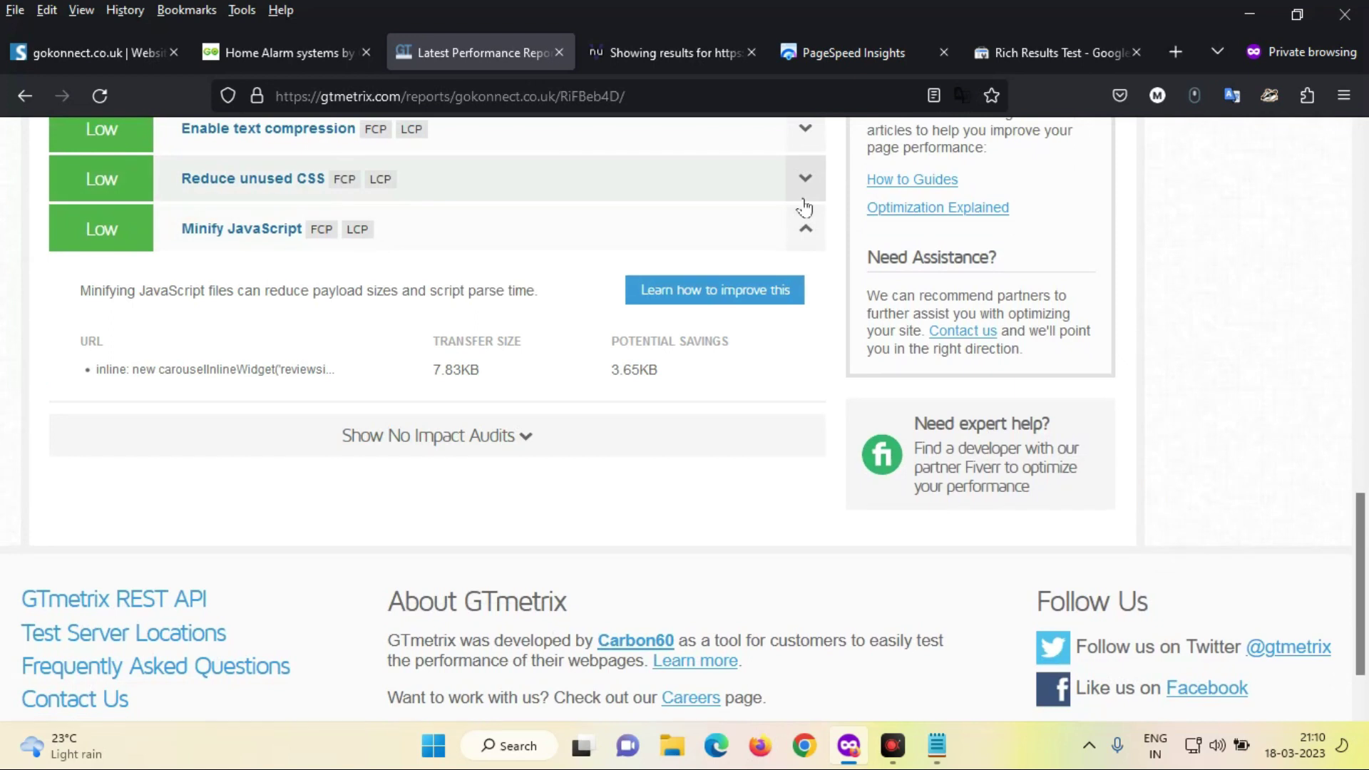
{"action": "left_click", "coordinate": [803, 187]}
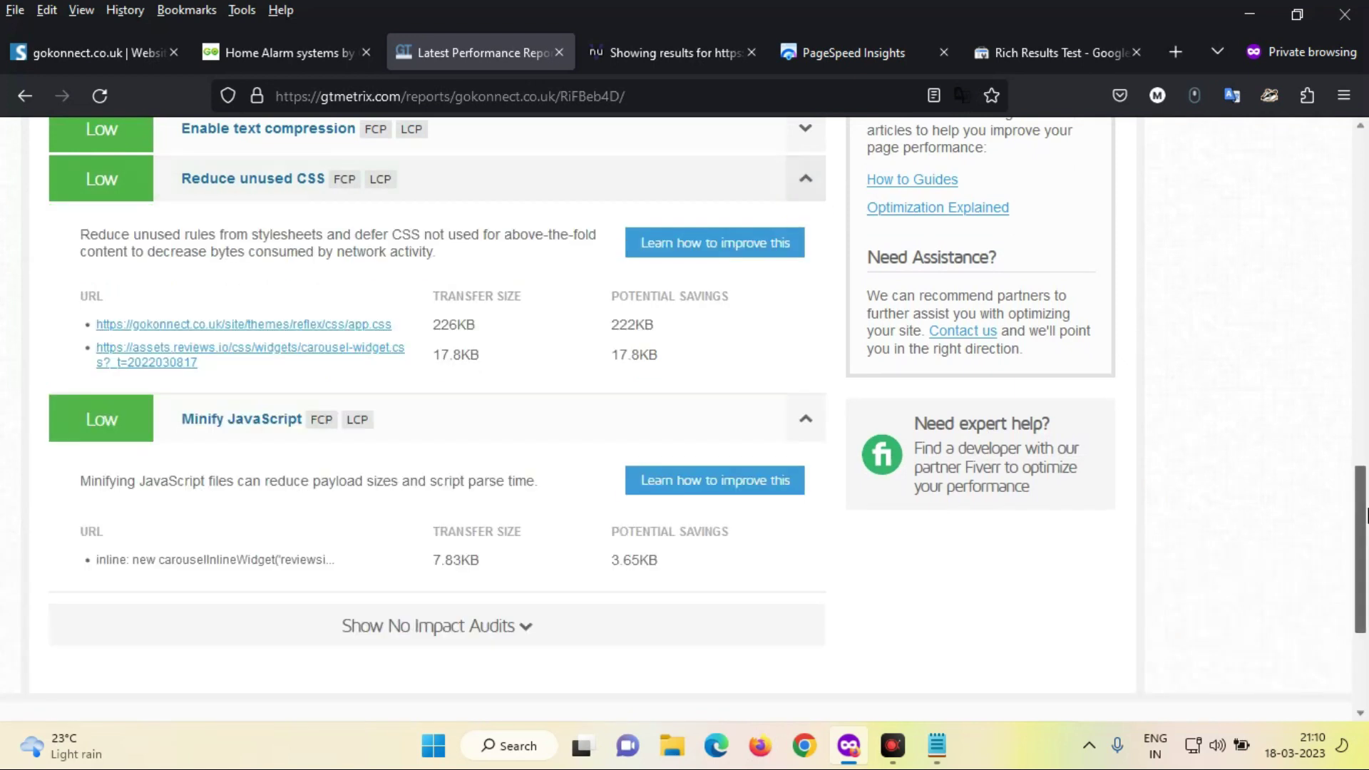
{"action": "left_click_drag", "start_coordinate": [1364, 515], "coordinate": [1364, 450]}
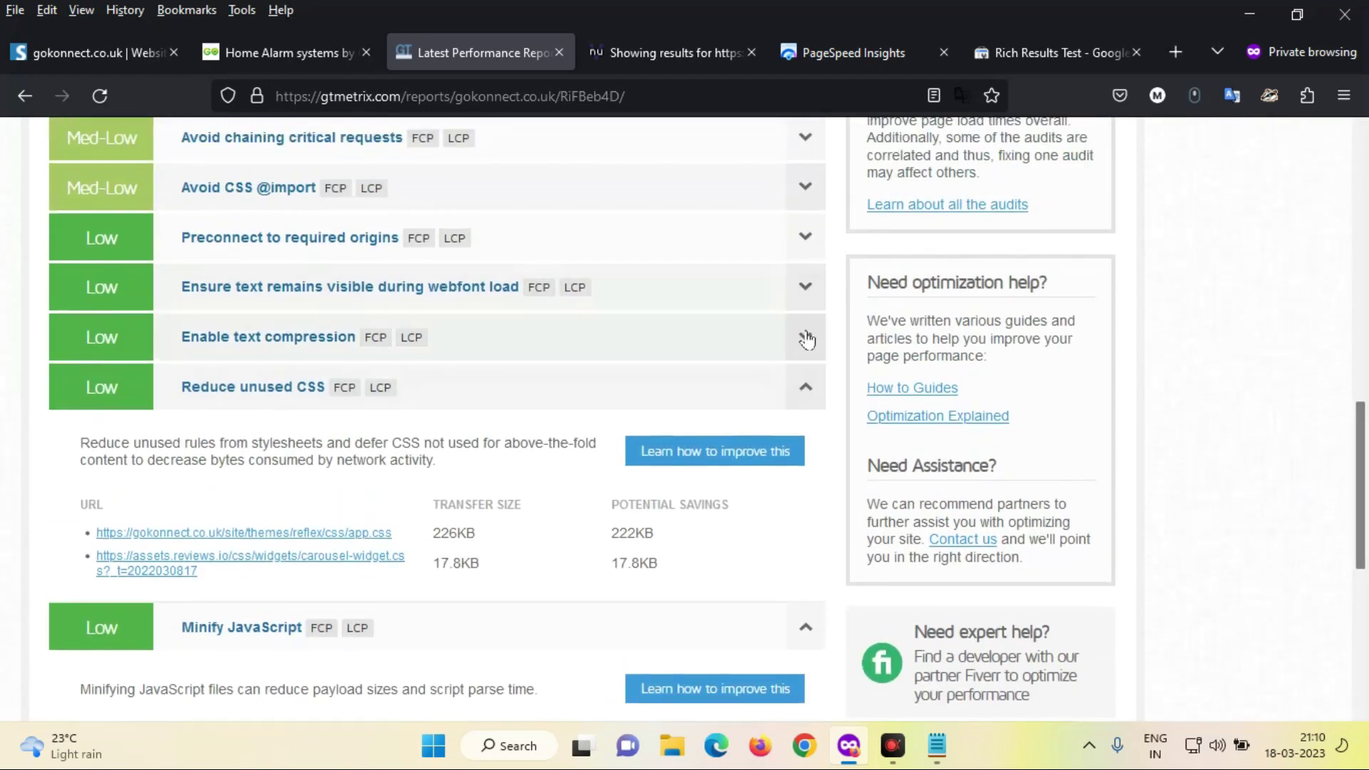
{"action": "left_click", "coordinate": [806, 339]}
{"action": "left_click_drag", "start_coordinate": [1365, 414], "coordinate": [1365, 397]}
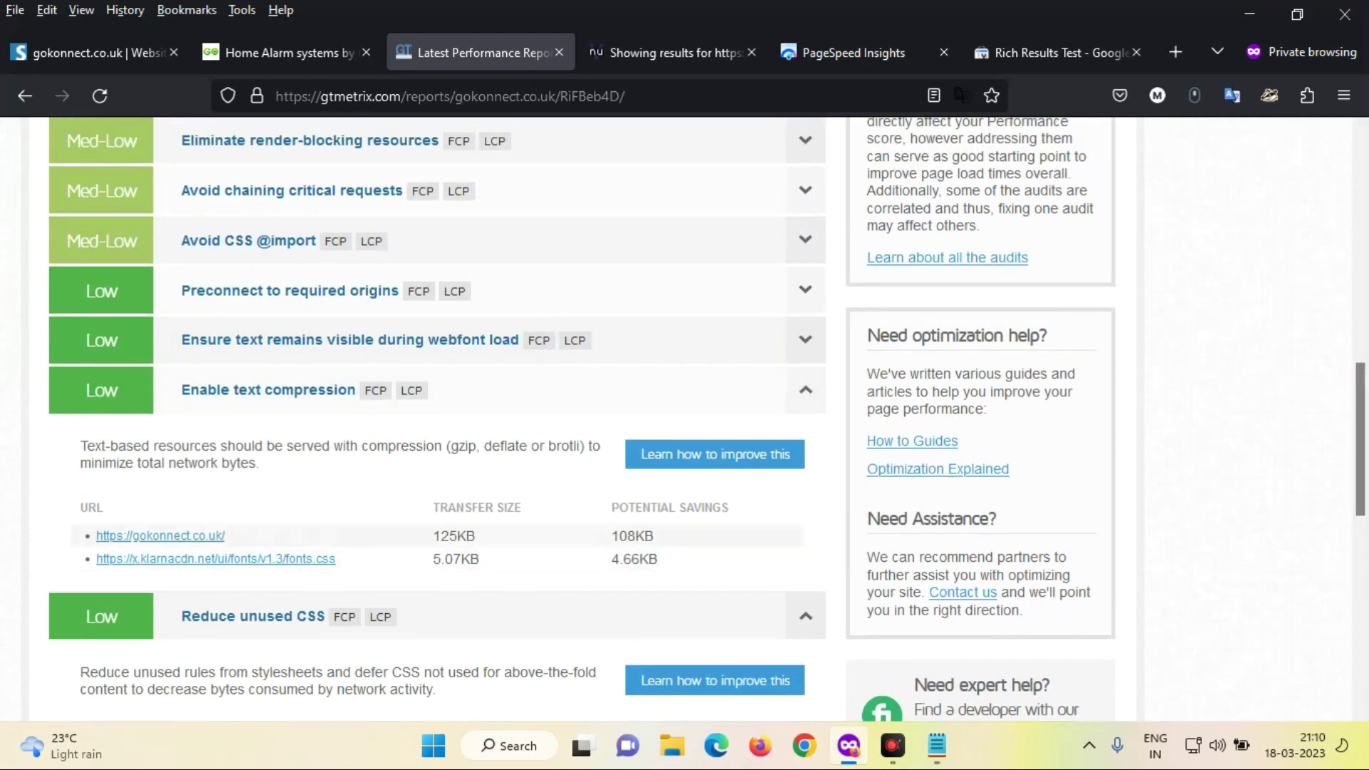
{"action": "left_click_drag", "start_coordinate": [430, 535], "coordinate": [508, 540]}
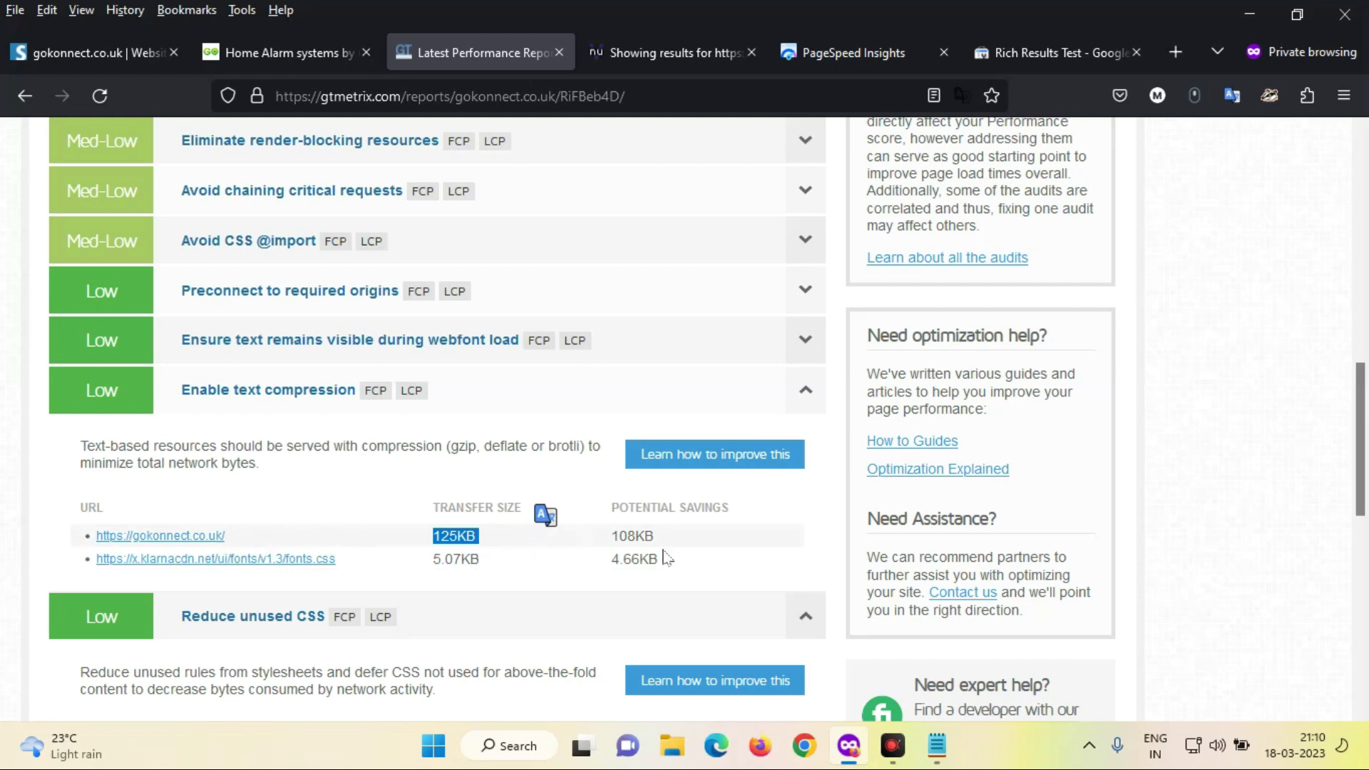
{"action": "left_click_drag", "start_coordinate": [610, 535], "coordinate": [672, 546]}
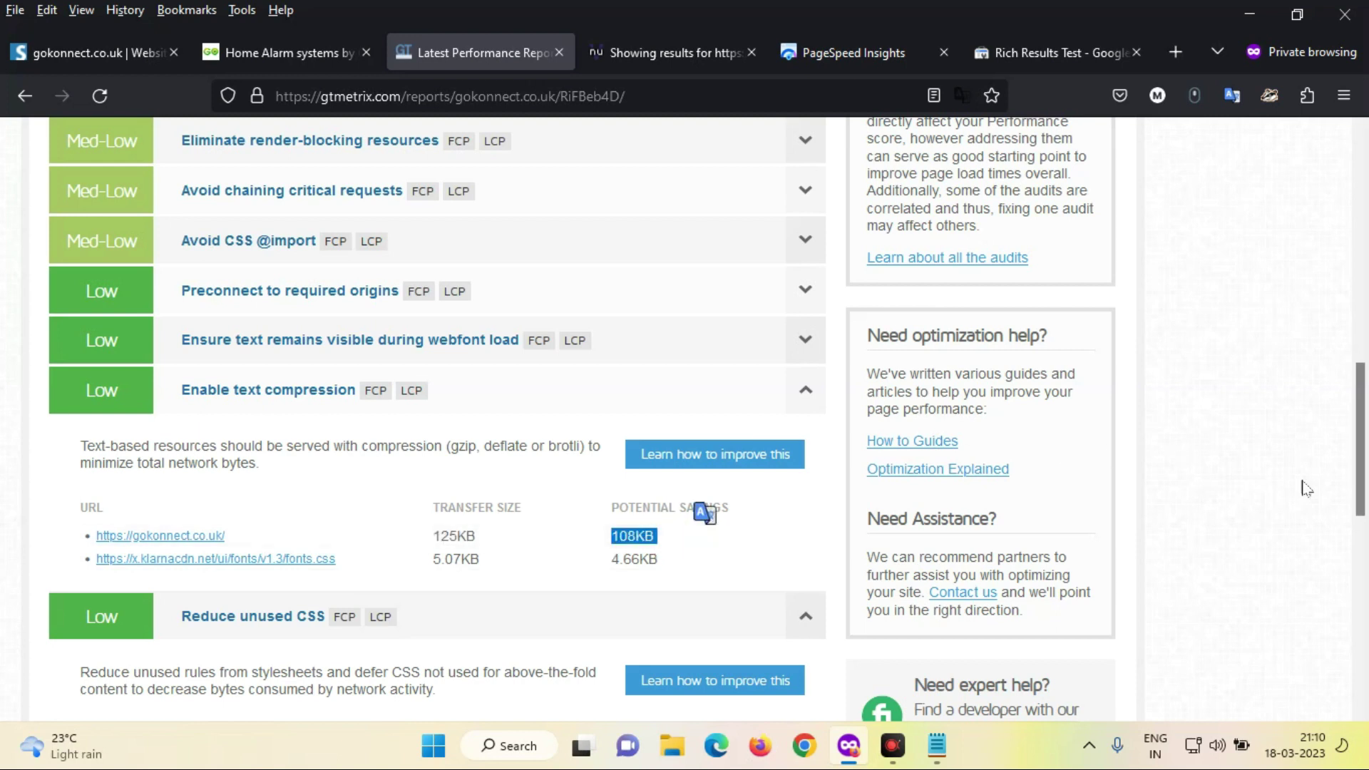
- Open the GTmetrix report's Waterfall section and examine the full request list with its statuses, sizes and load times
{"action": "left_click_drag", "start_coordinate": [1358, 480], "coordinate": [1364, 346]}
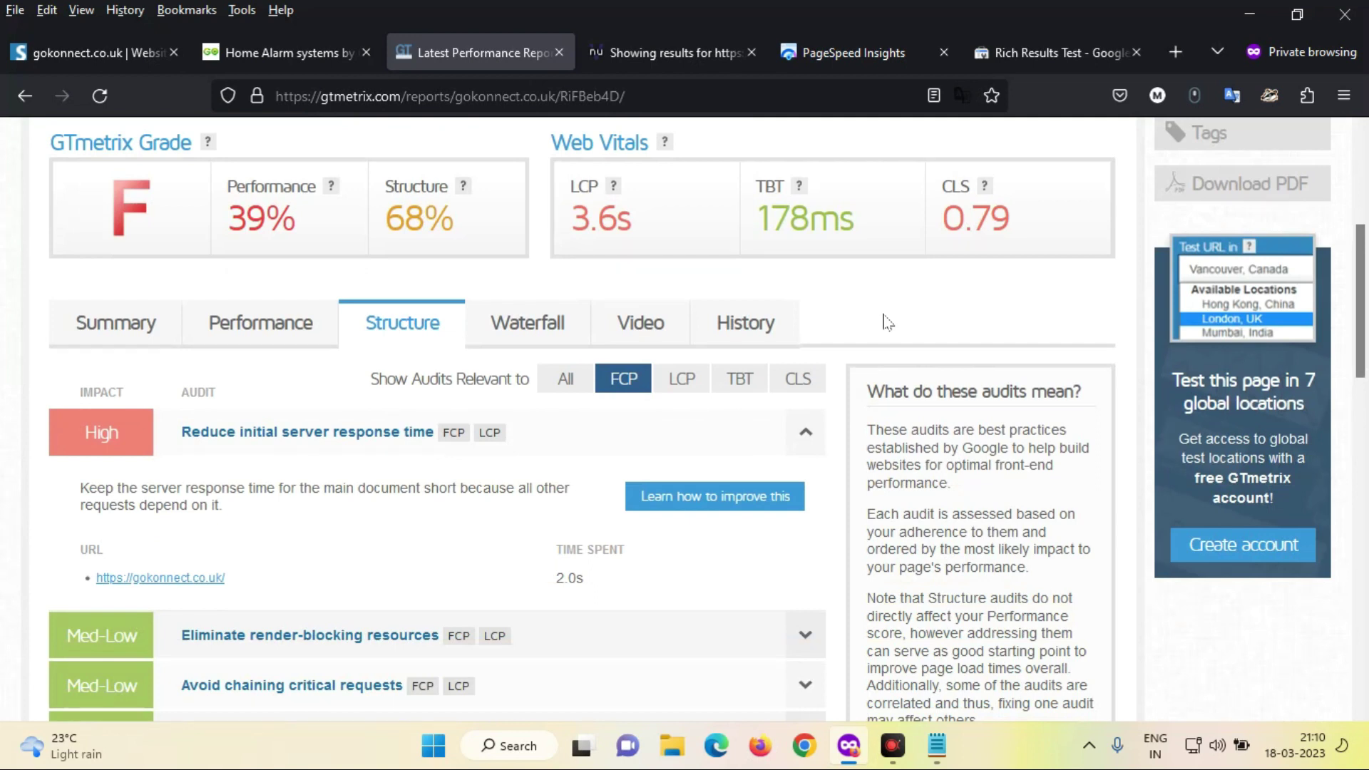
{"action": "left_click", "coordinate": [540, 330]}
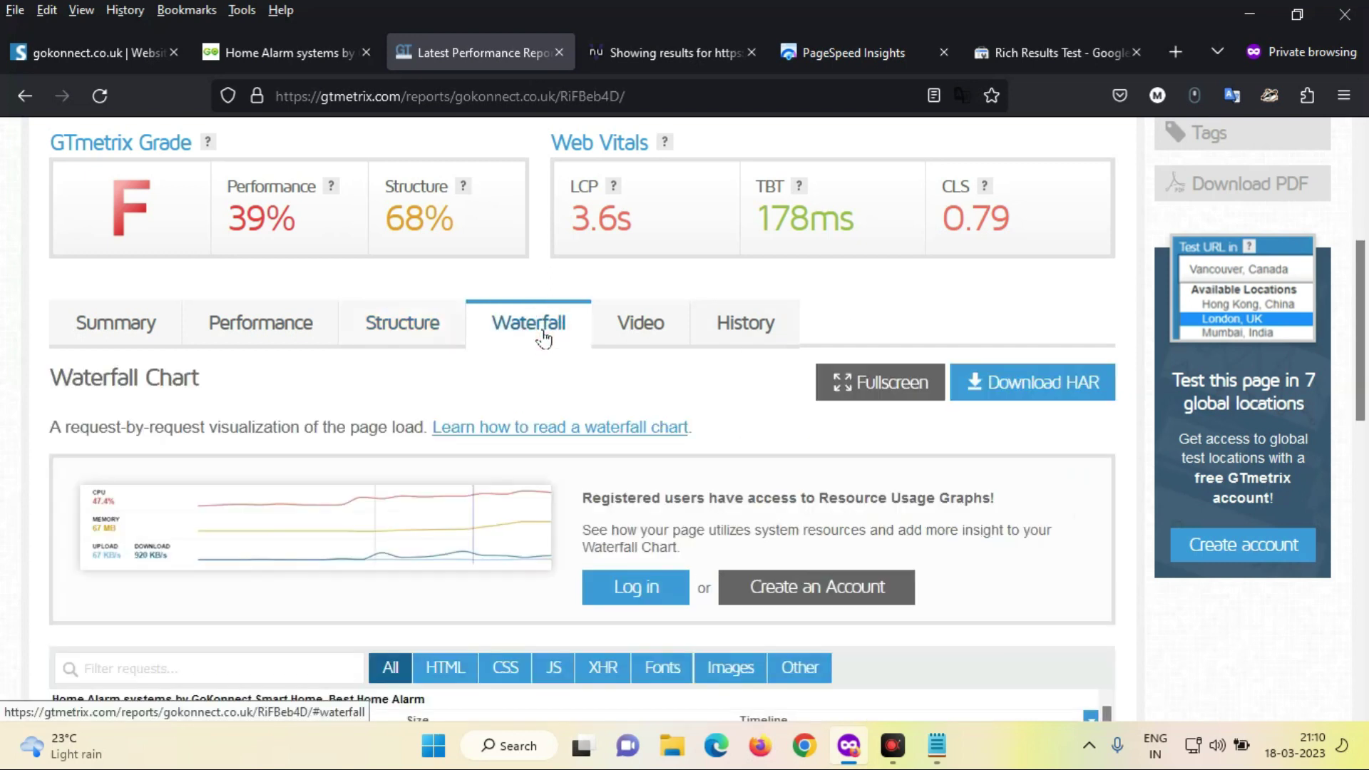
{"action": "scroll", "coordinate": [1365, 403], "scroll_direction": "down", "scroll_amount": 5}
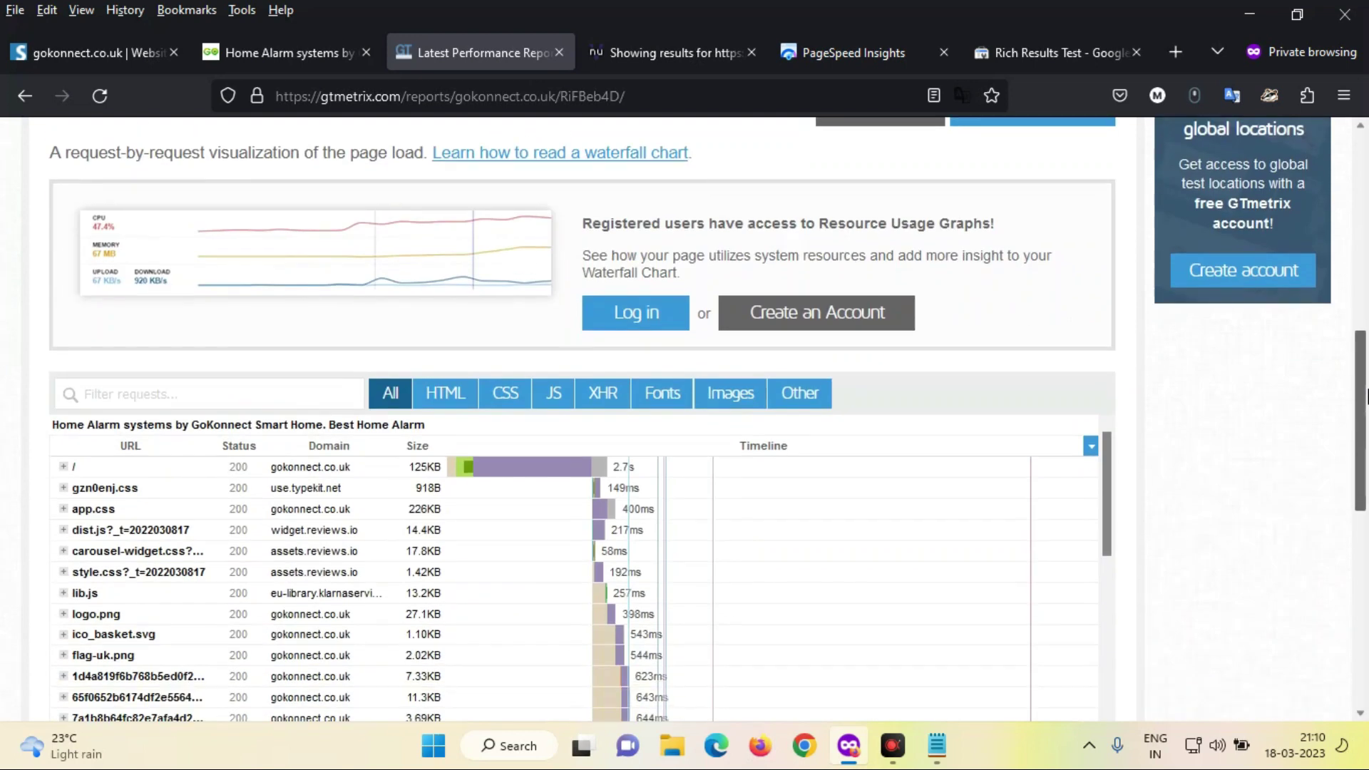
{"action": "left_click_drag", "start_coordinate": [1365, 403], "coordinate": [1365, 508]}
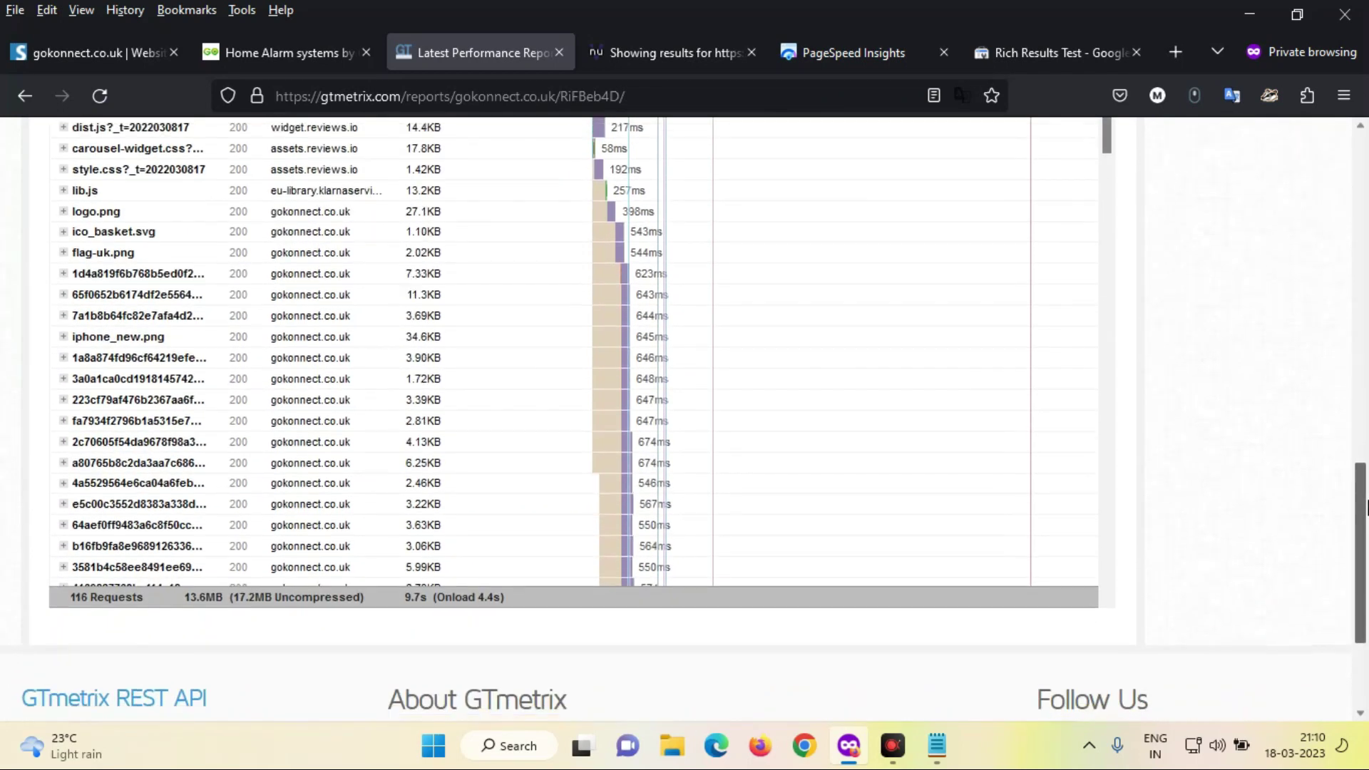
{"action": "scroll", "coordinate": [1102, 263], "scroll_direction": "up", "scroll_amount": 2}
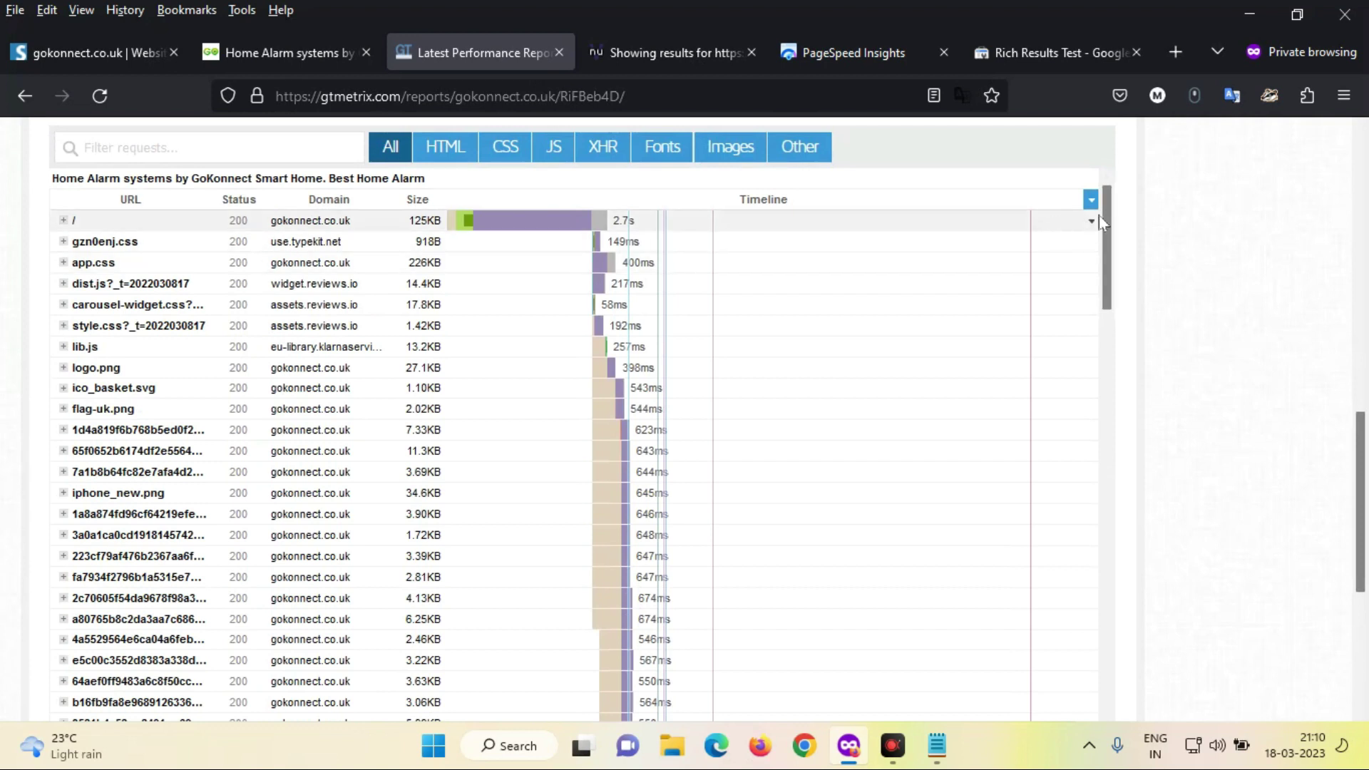
{"action": "left_click_drag", "start_coordinate": [1103, 215], "coordinate": [1119, 678]}
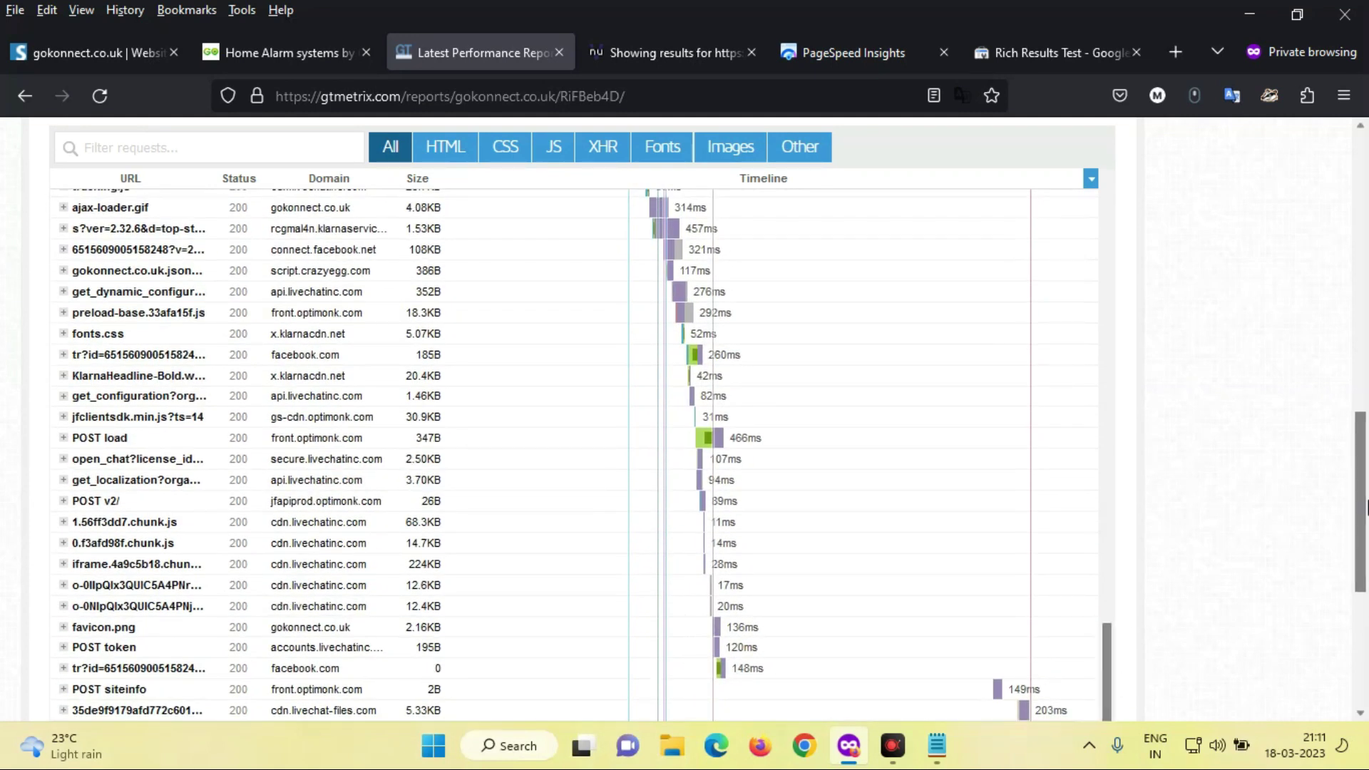
{"action": "scroll", "coordinate": [1365, 507], "scroll_direction": "down", "scroll_amount": 2}
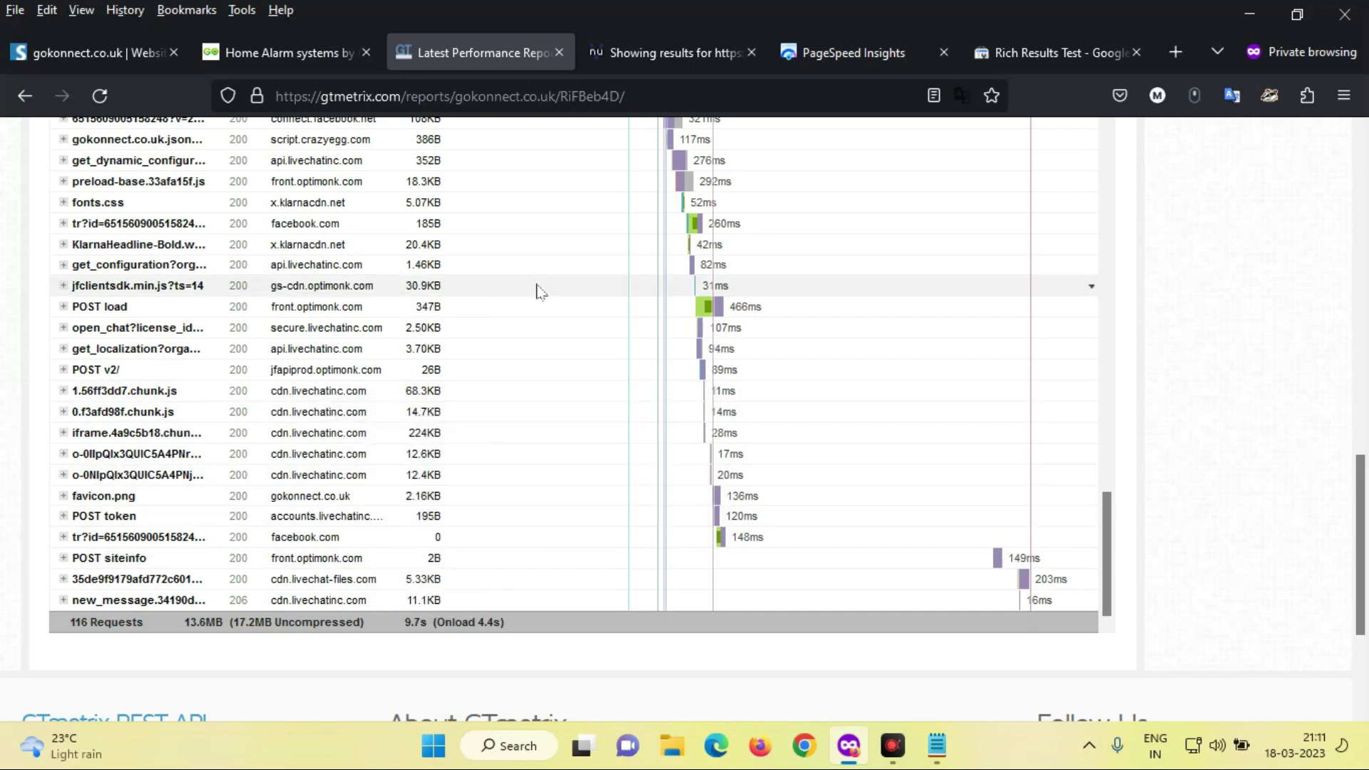
{"action": "left_click_drag", "start_coordinate": [1101, 546], "coordinate": [1108, 469]}
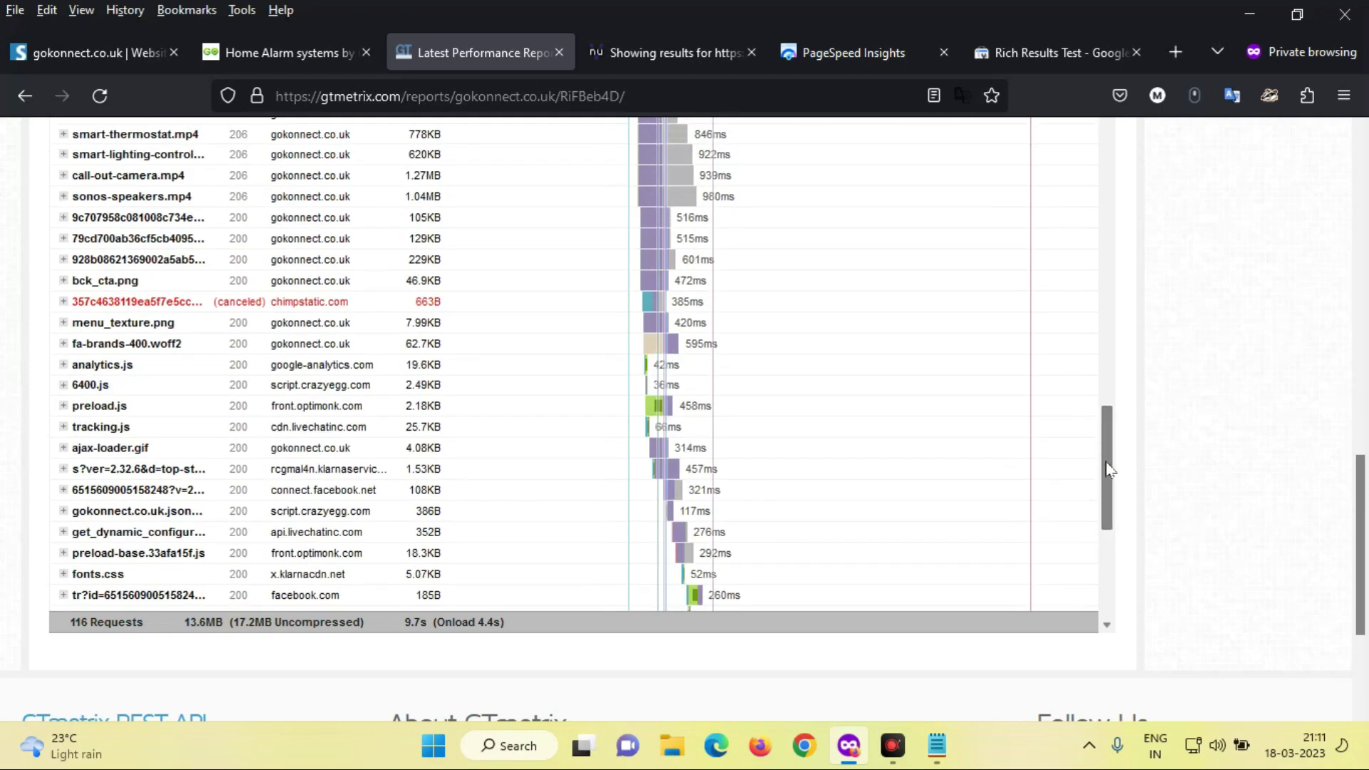
{"action": "left_click_drag", "start_coordinate": [1108, 468], "coordinate": [1106, 457]}
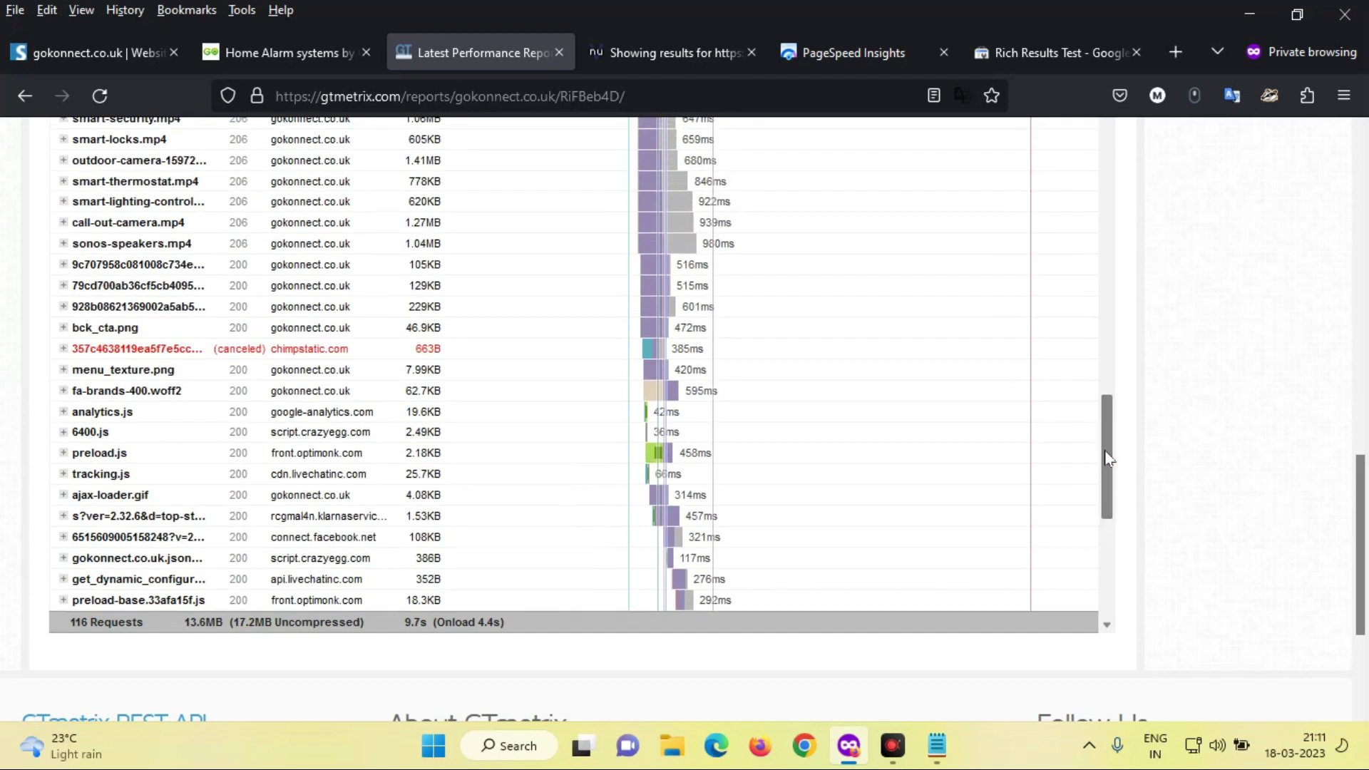
{"action": "left_click_drag", "start_coordinate": [1107, 458], "coordinate": [1110, 207]}
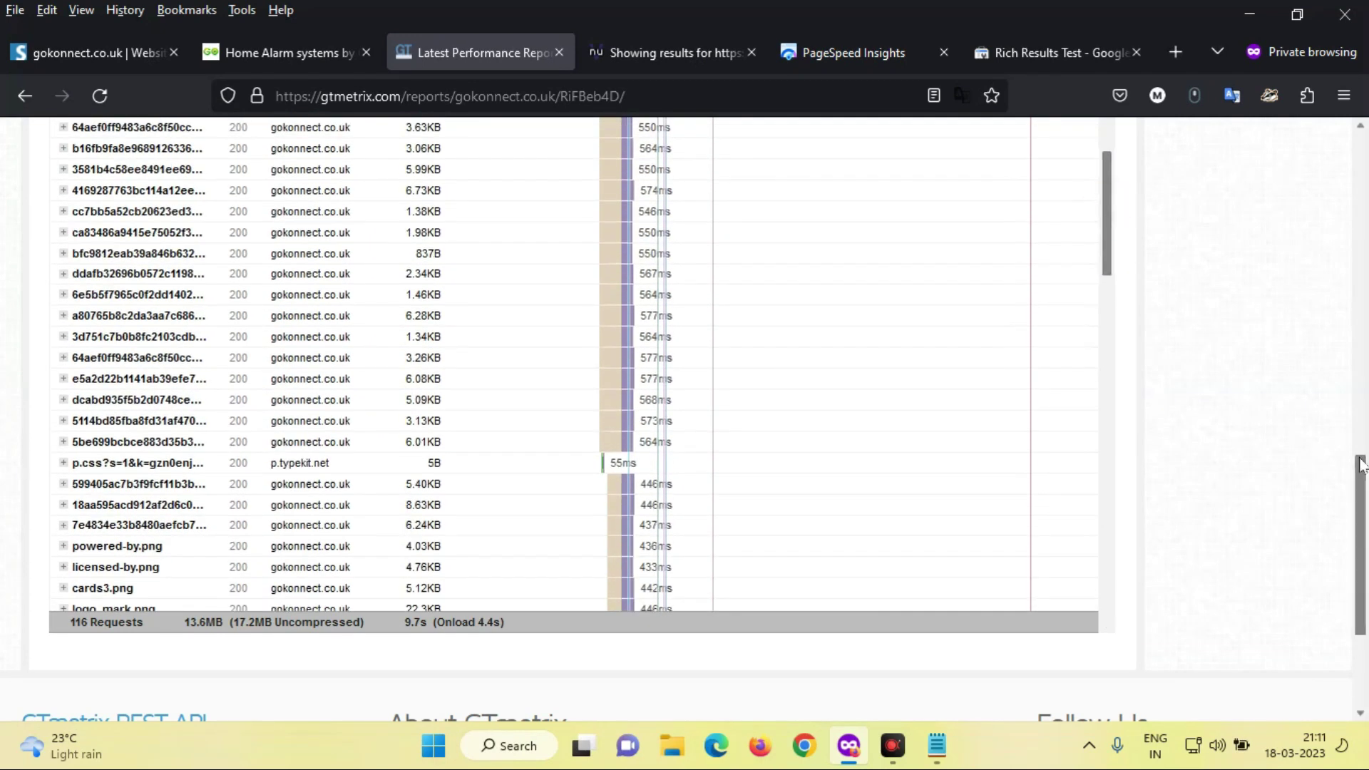
- Filter the waterfall chart to show only HTML, CSS and JS requests
{"action": "left_click_drag", "start_coordinate": [1361, 467], "coordinate": [1287, 388]}
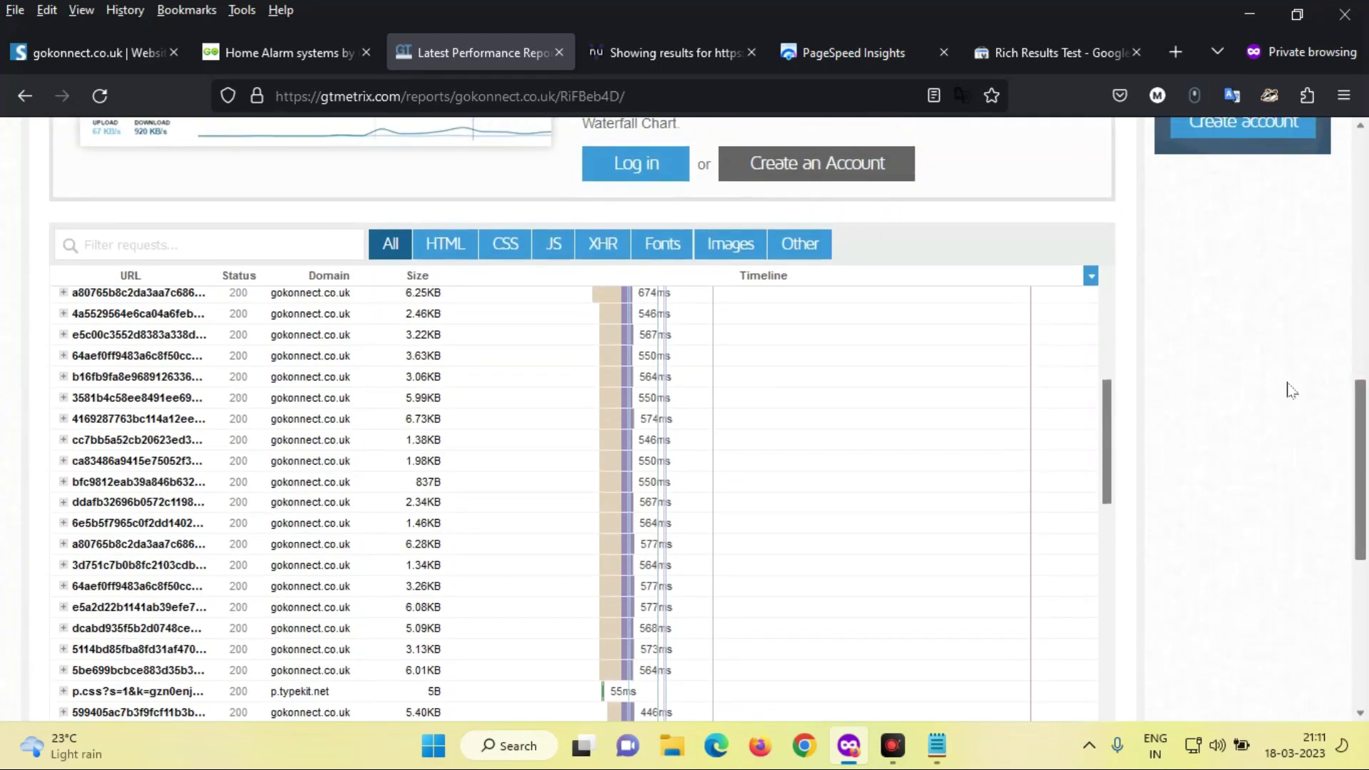
{"action": "left_click_drag", "start_coordinate": [1105, 442], "coordinate": [1116, 299]}
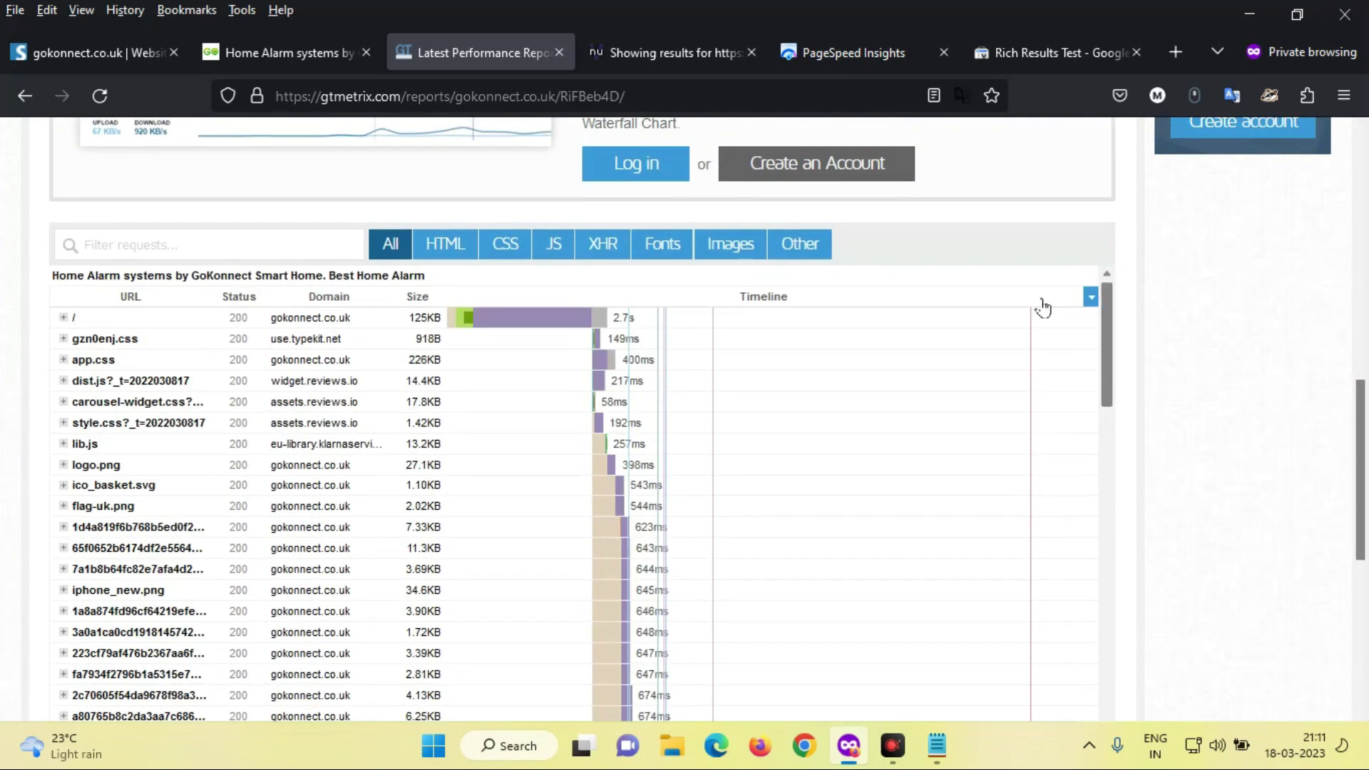
{"action": "left_click", "coordinate": [435, 247]}
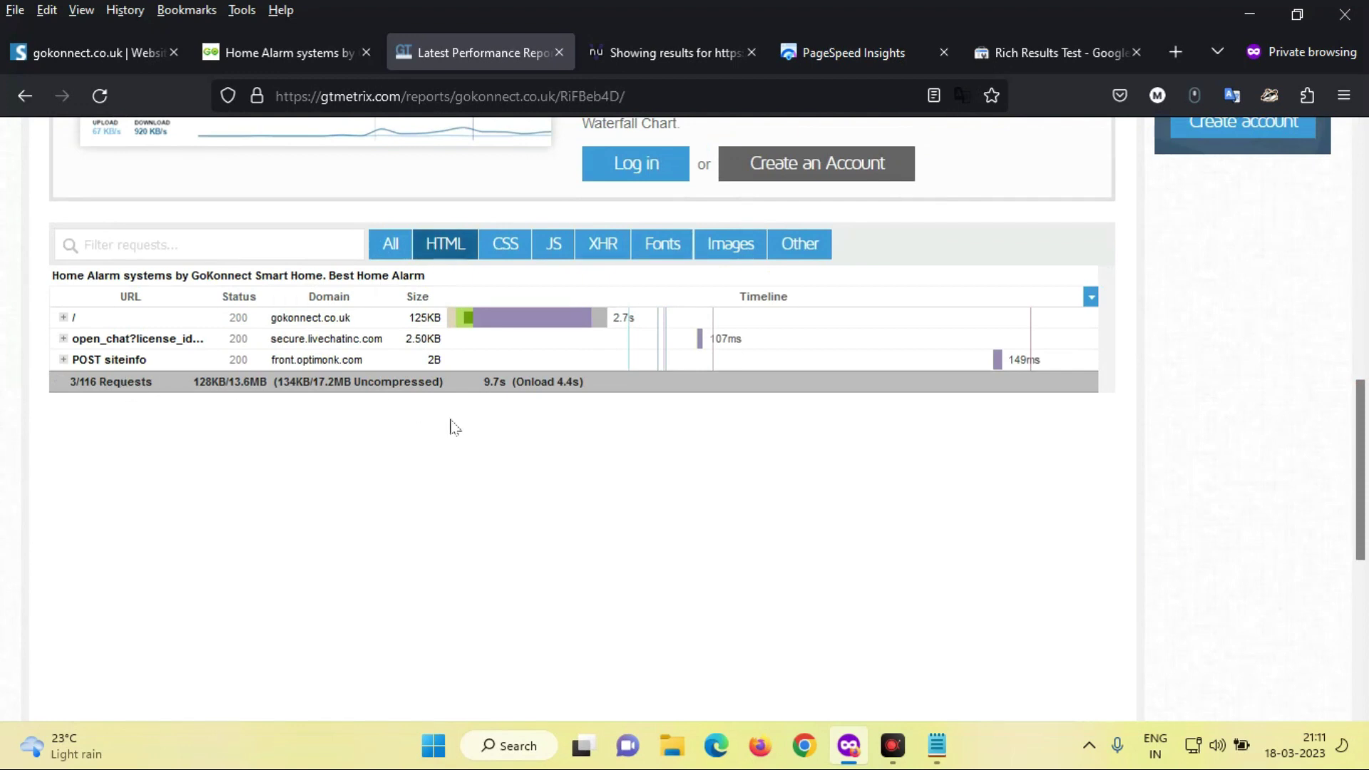
{"action": "left_click", "coordinate": [504, 251]}
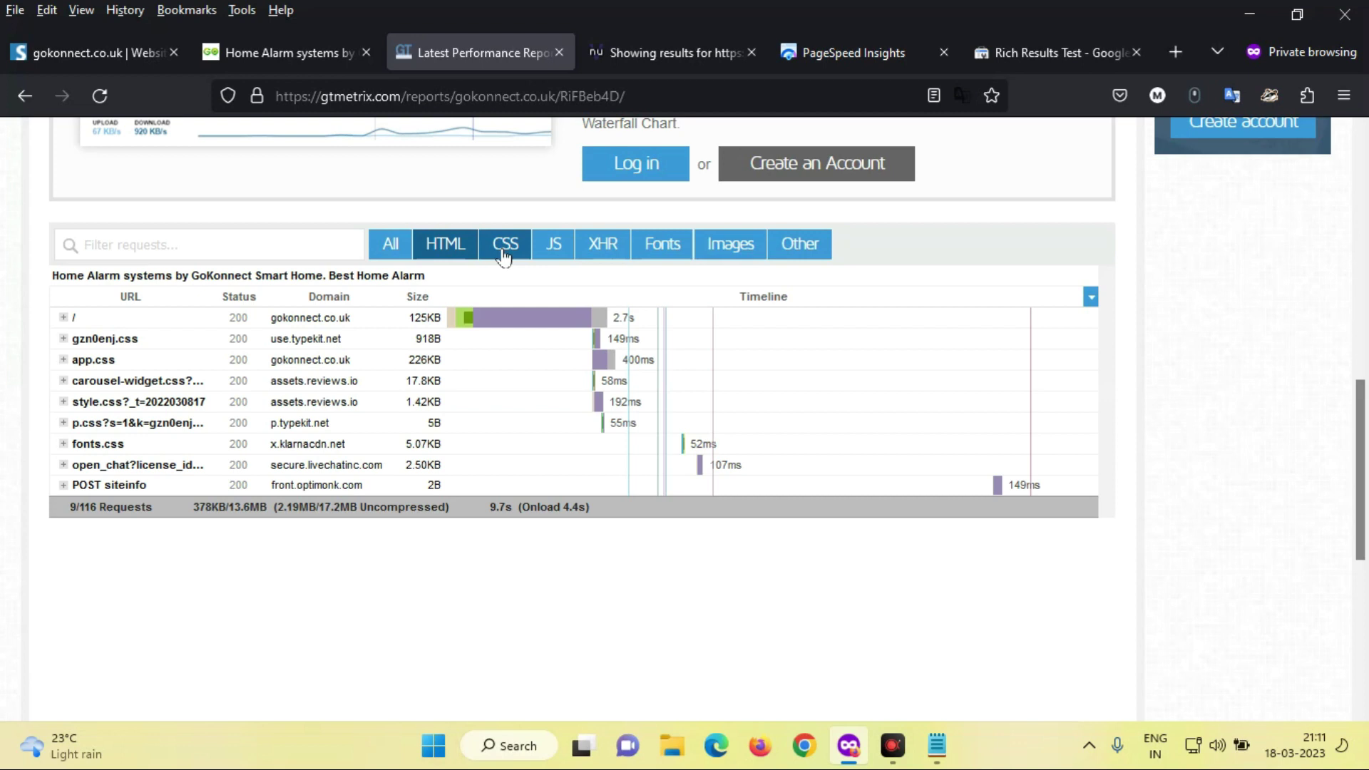
{"action": "left_click", "coordinate": [555, 251]}
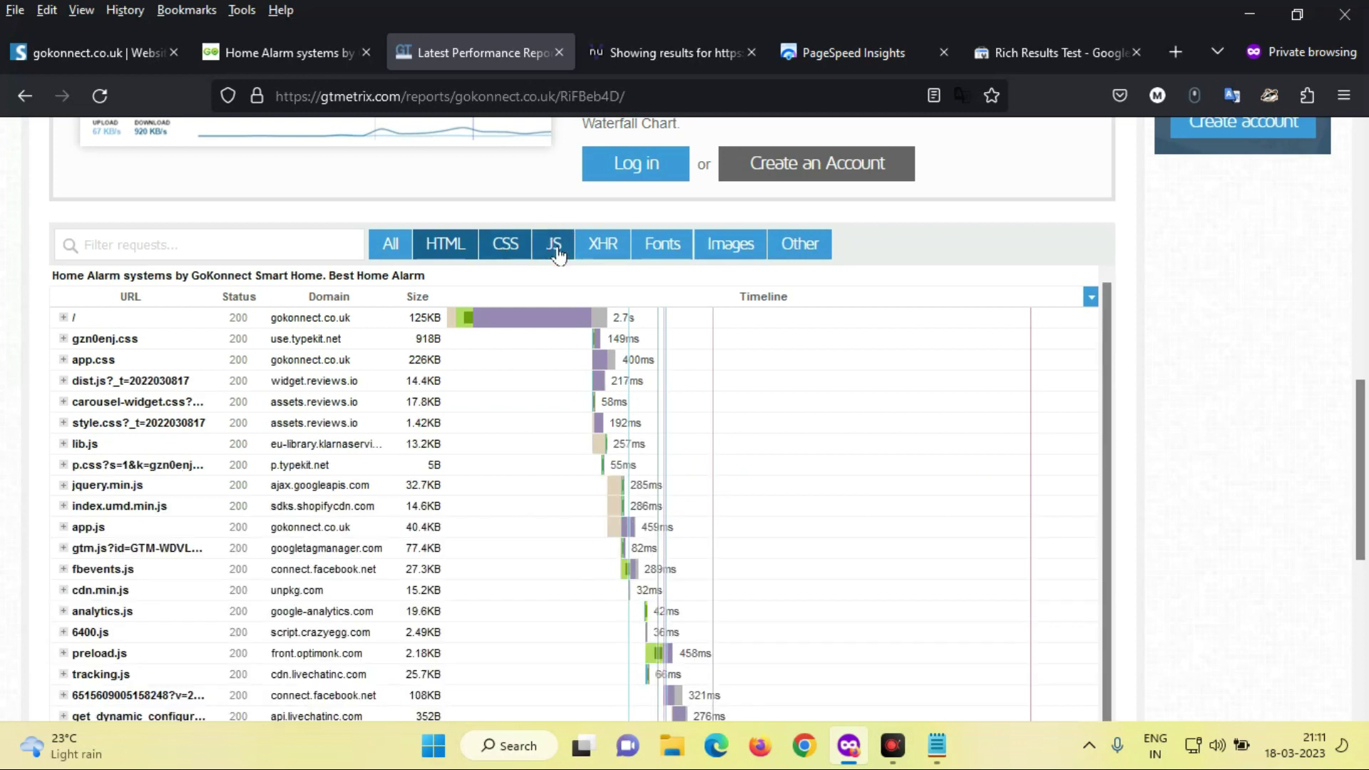
- Inspect the main page request's timing breakdown and look through the remaining filtered waterfall requests
{"action": "mouse_move", "coordinate": [1367, 430]}
{"action": "left_mouse_down"}
{"action": "mouse_move", "coordinate": [1366, 481]}
{"action": "mouse_move", "coordinate": [1366, 411]}
{"action": "left_mouse_up"}
{"action": "mouse_move", "coordinate": [482, 369]}
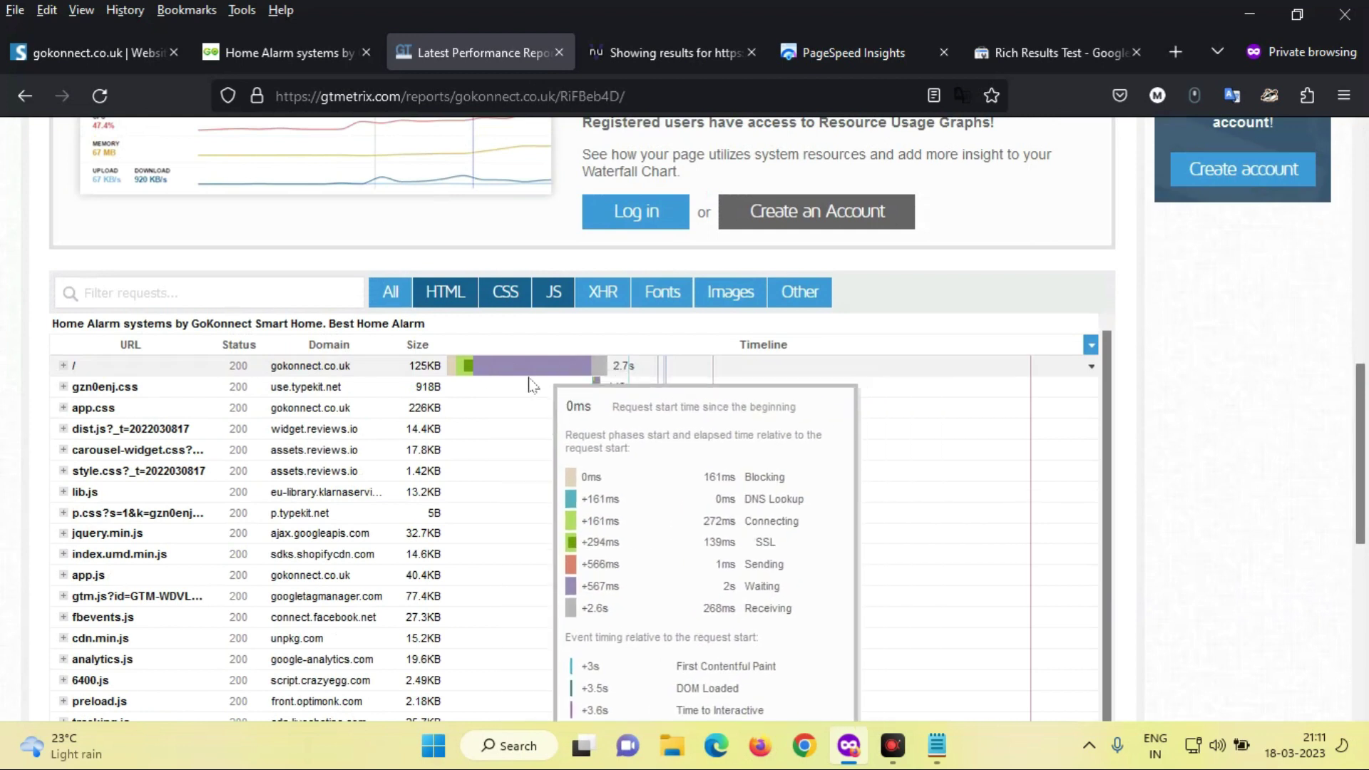
{"action": "left_click_drag", "start_coordinate": [1366, 430], "coordinate": [1367, 490]}
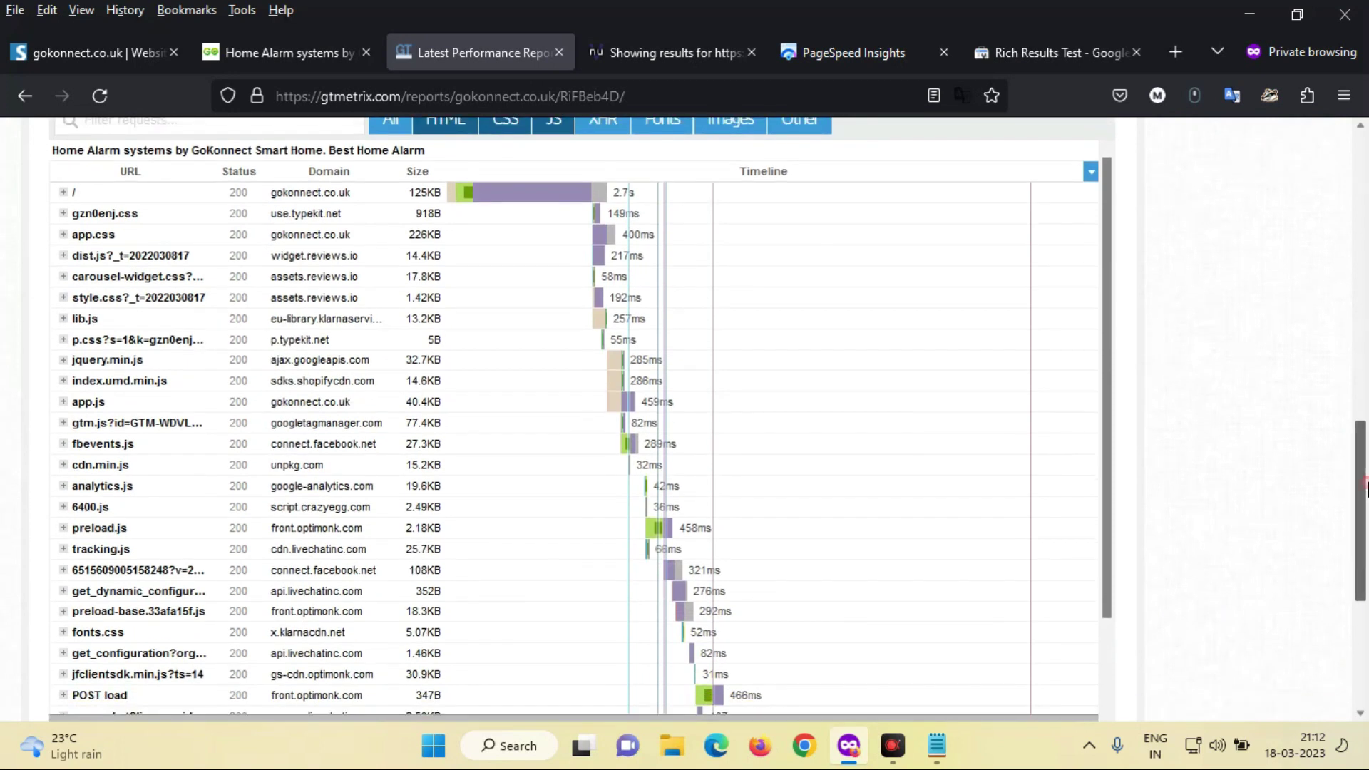
{"action": "scroll", "coordinate": [1366, 490], "scroll_direction": "down", "scroll_amount": 2}
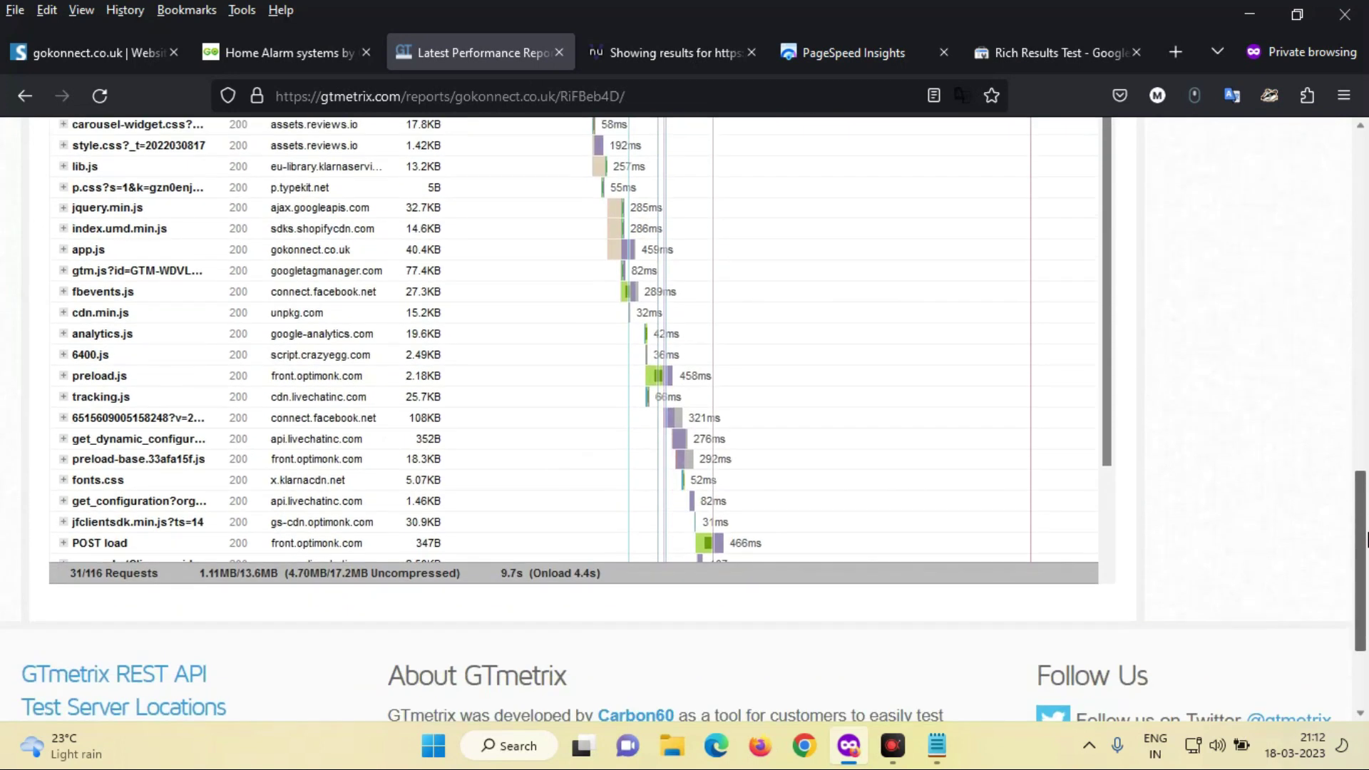
{"action": "scroll", "coordinate": [1366, 499], "scroll_direction": "up", "scroll_amount": 2}
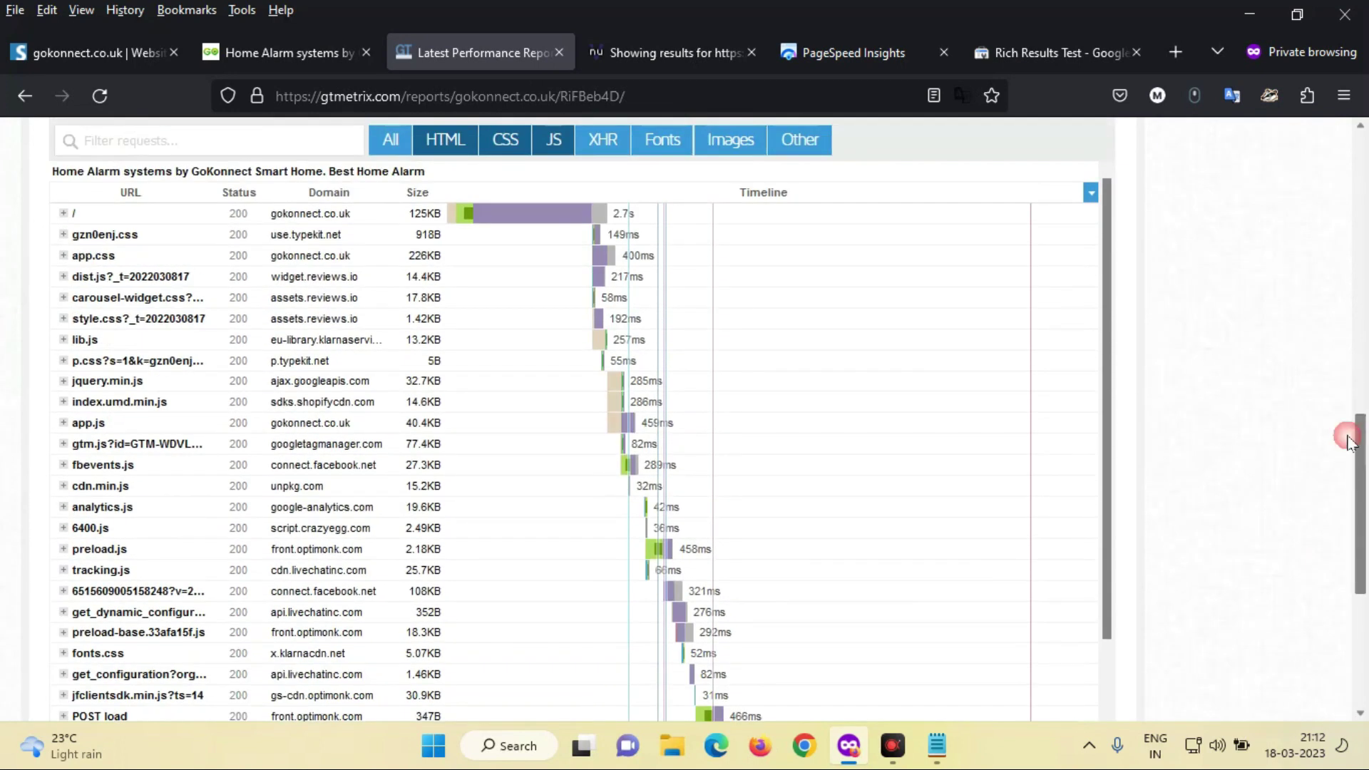
{"action": "left_click_drag", "start_coordinate": [1110, 200], "coordinate": [1136, 494]}
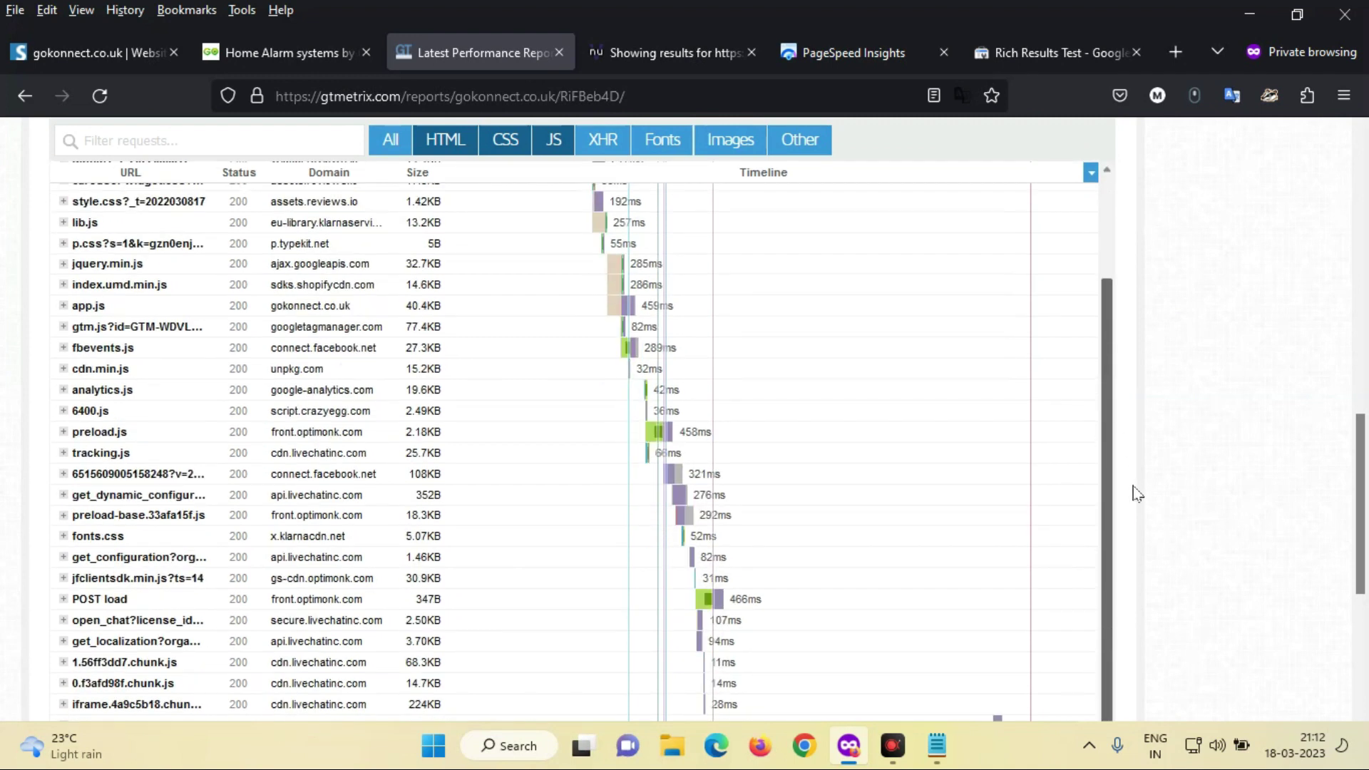
{"action": "left_click_drag", "start_coordinate": [1126, 300], "coordinate": [1131, 168]}
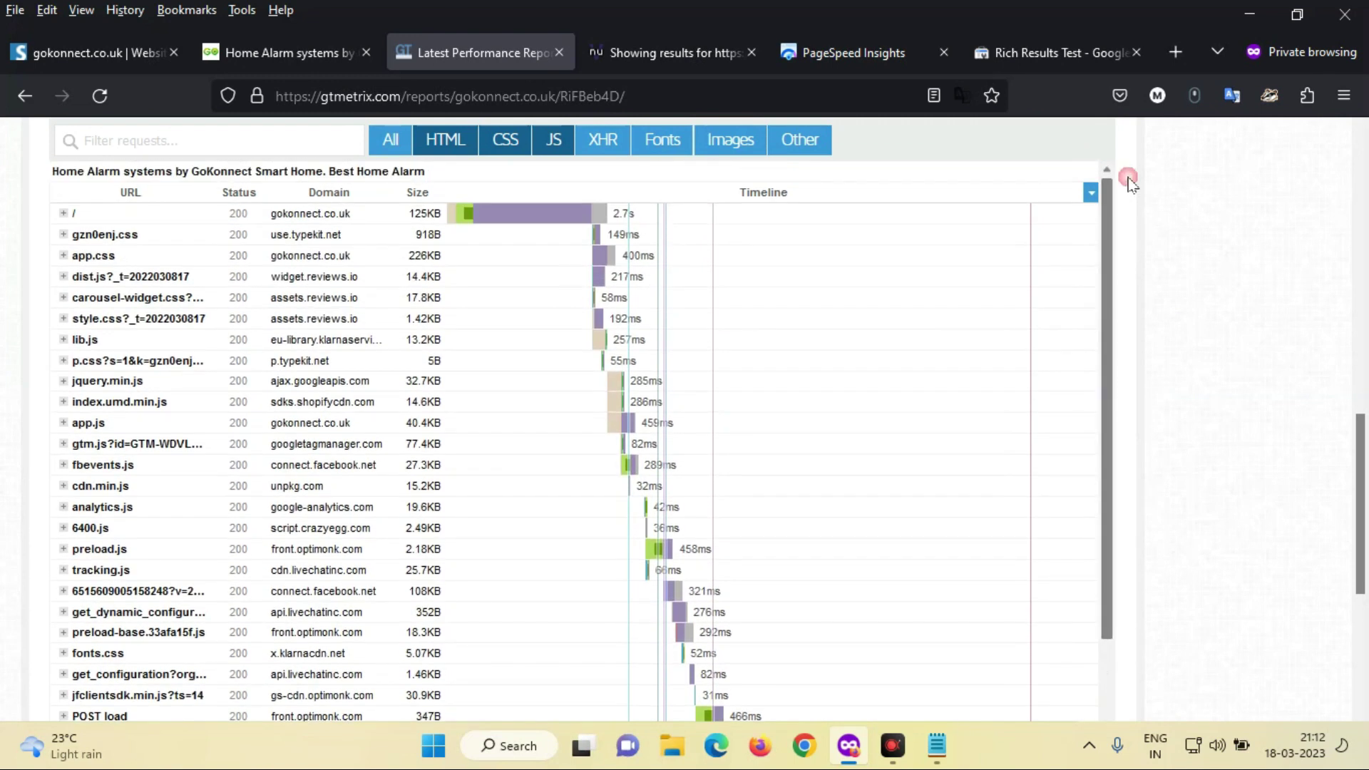
- Add XHR and Fonts requests to the waterfall chart's filter and look through the resulting request list
{"action": "scroll", "coordinate": [1367, 451], "scroll_direction": "up", "scroll_amount": 5}
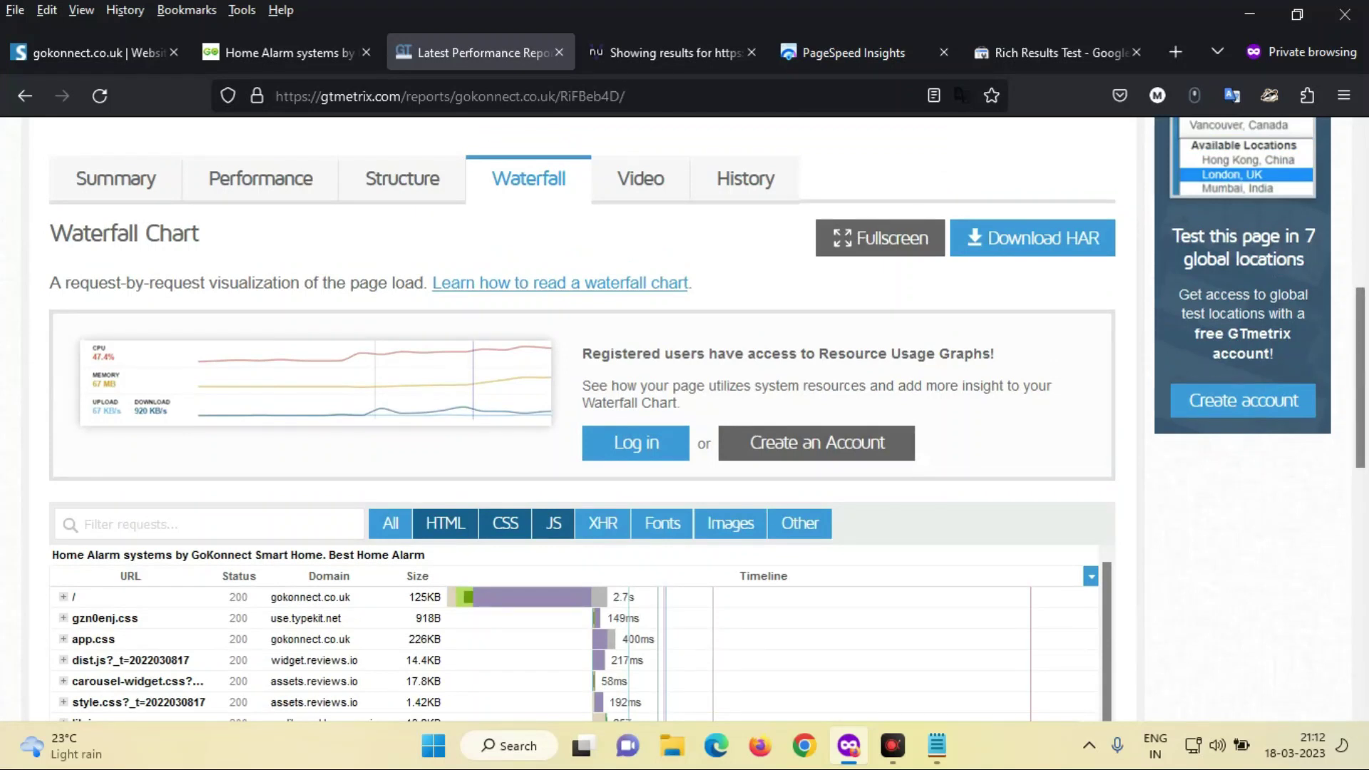
{"action": "scroll", "coordinate": [1366, 451], "scroll_direction": "down", "scroll_amount": 2}
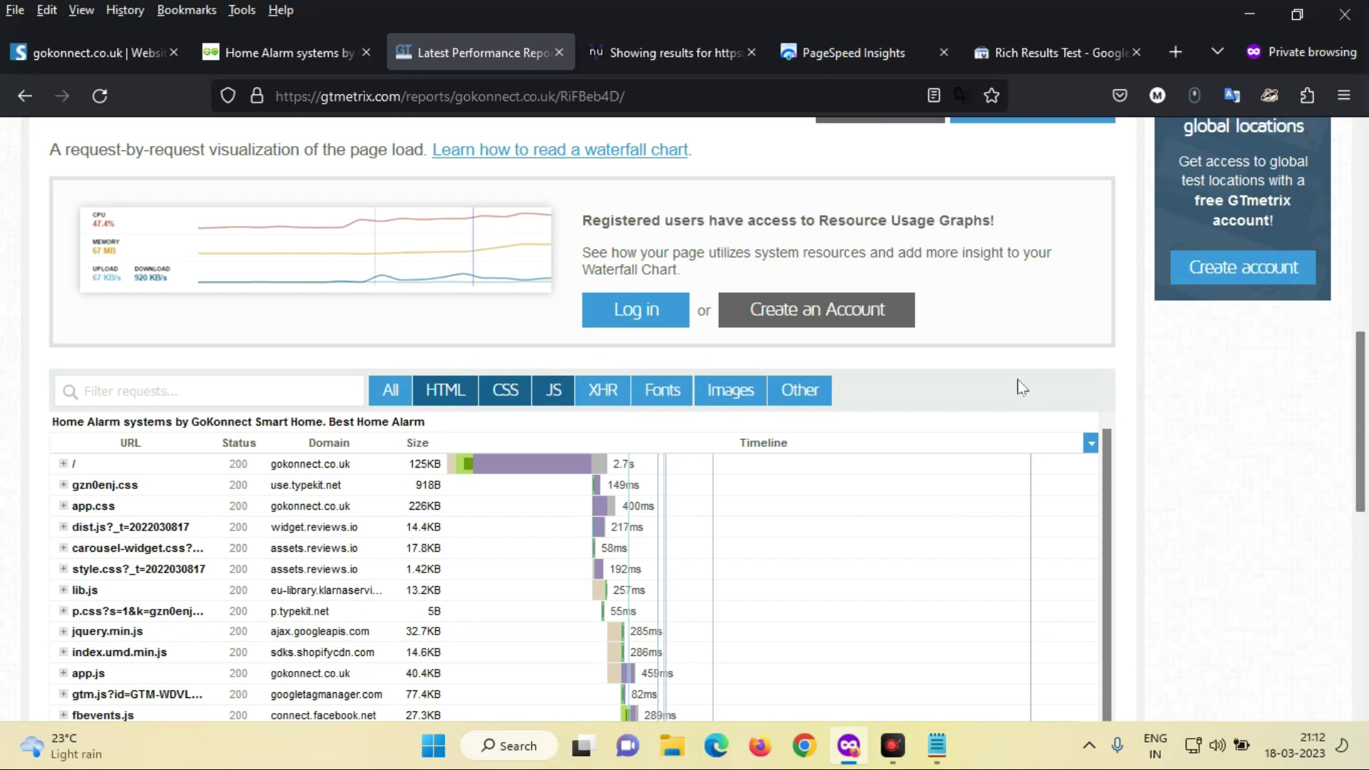
{"action": "mouse_move", "coordinate": [1365, 397]}
{"action": "left_mouse_down"}
{"action": "mouse_move", "coordinate": [1365, 456]}
{"action": "mouse_move", "coordinate": [1365, 420]}
{"action": "left_mouse_up"}
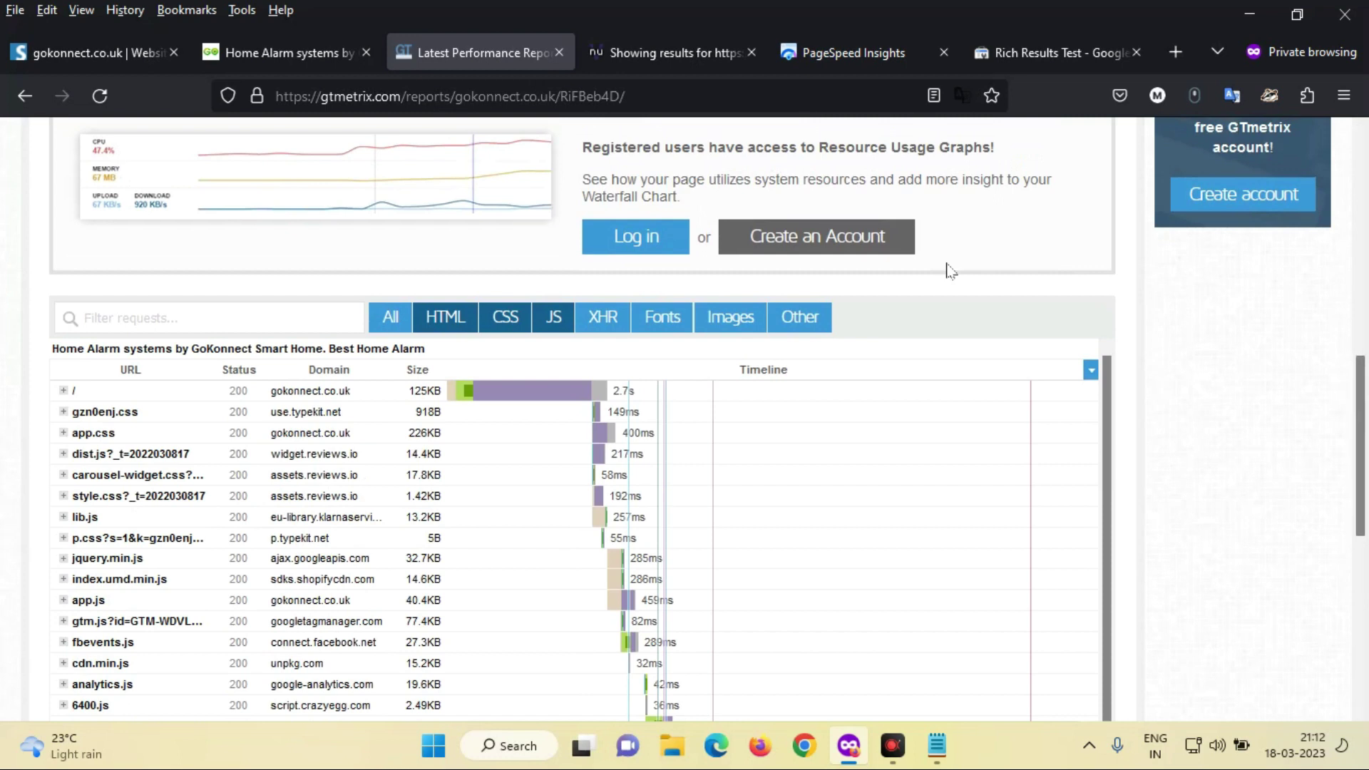
{"action": "left_click", "coordinate": [614, 324]}
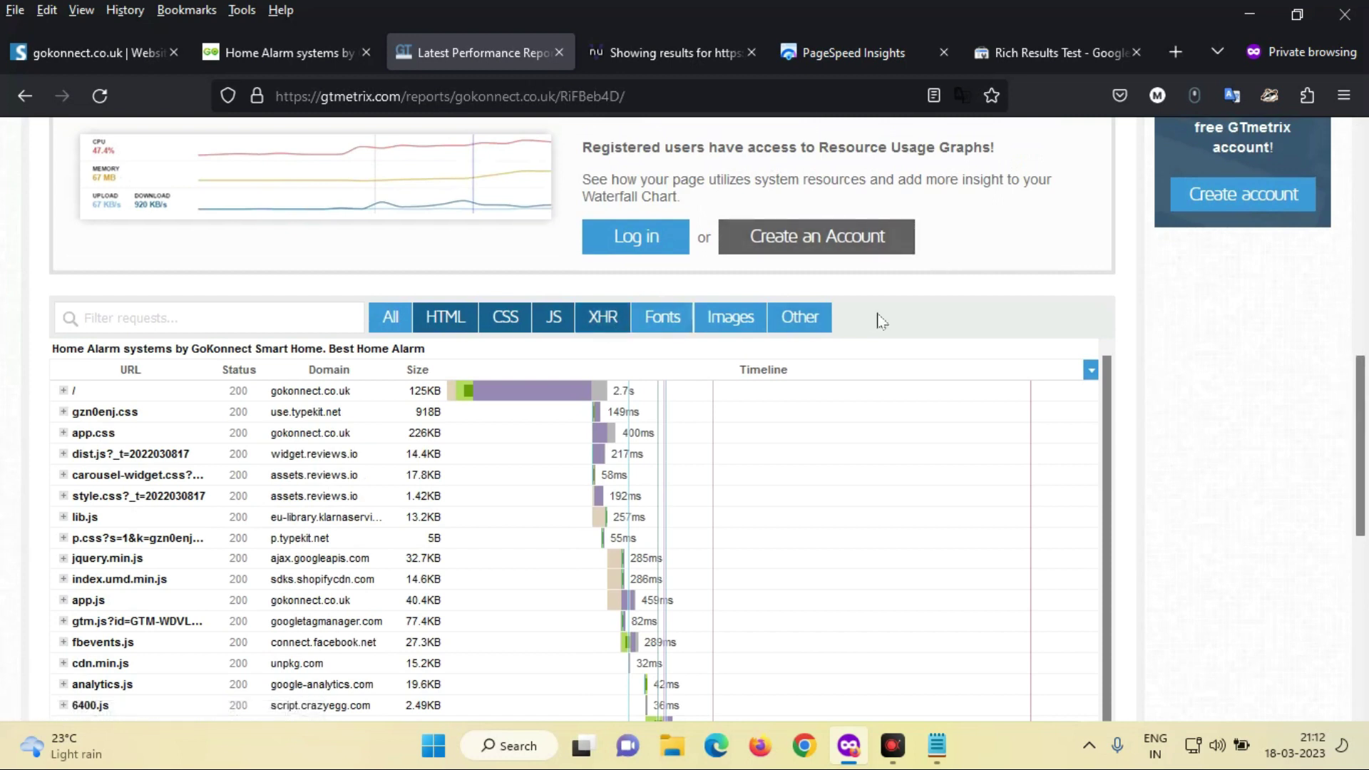
{"action": "left_click", "coordinate": [673, 330]}
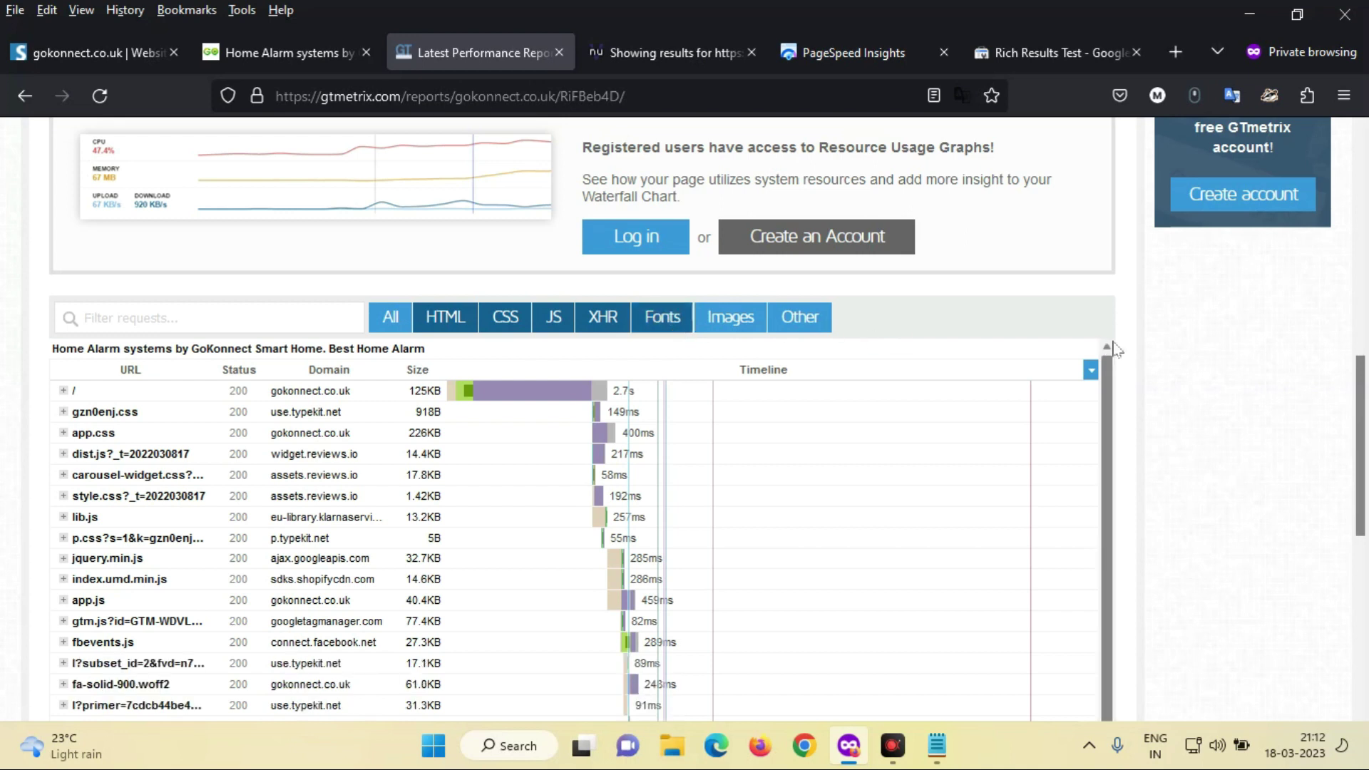
{"action": "left_click_drag", "start_coordinate": [1367, 393], "coordinate": [1367, 509]}
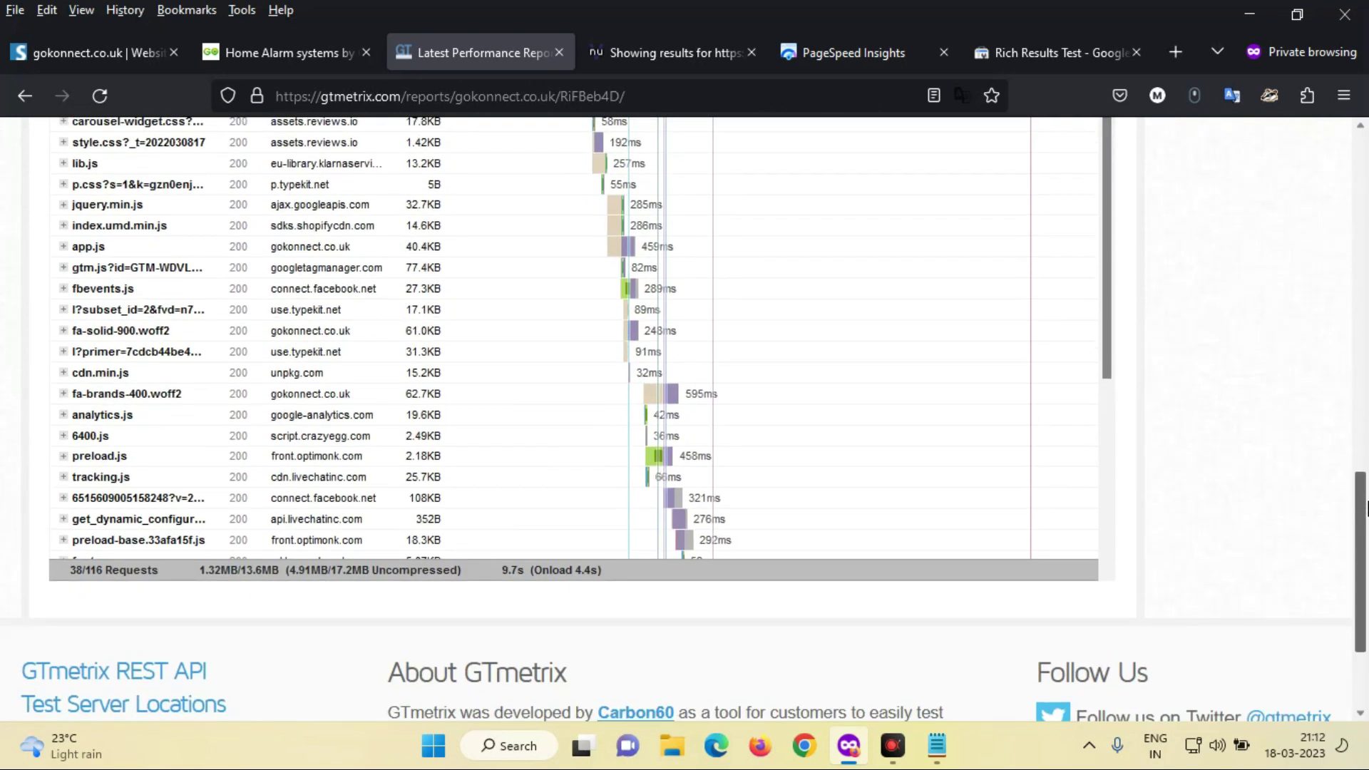
{"action": "scroll", "coordinate": [1366, 508], "scroll_direction": "down", "scroll_amount": 1}
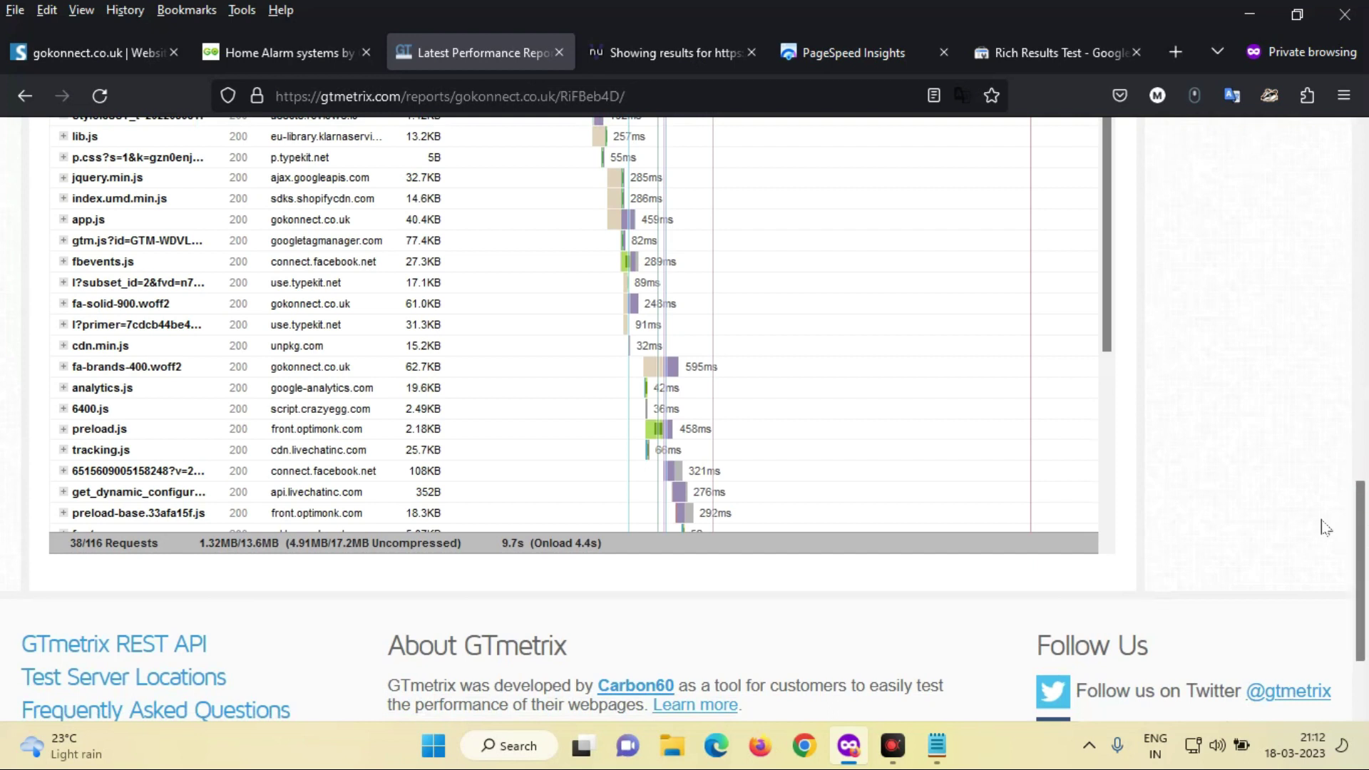
{"action": "left_click_drag", "start_coordinate": [1367, 549], "coordinate": [1366, 422]}
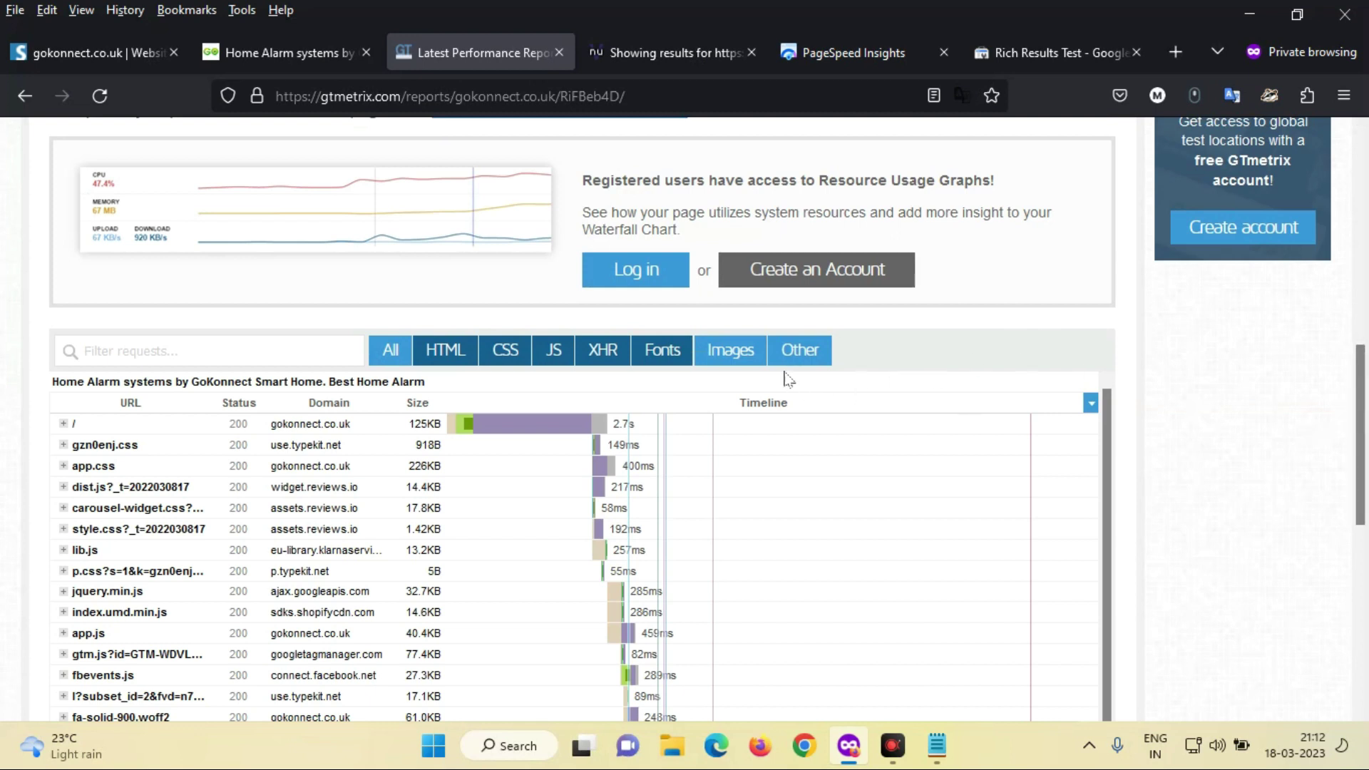
- Add Images and Other requests to the waterfall filter and look over the GTmetrix report again
{"action": "left_click", "coordinate": [728, 352]}
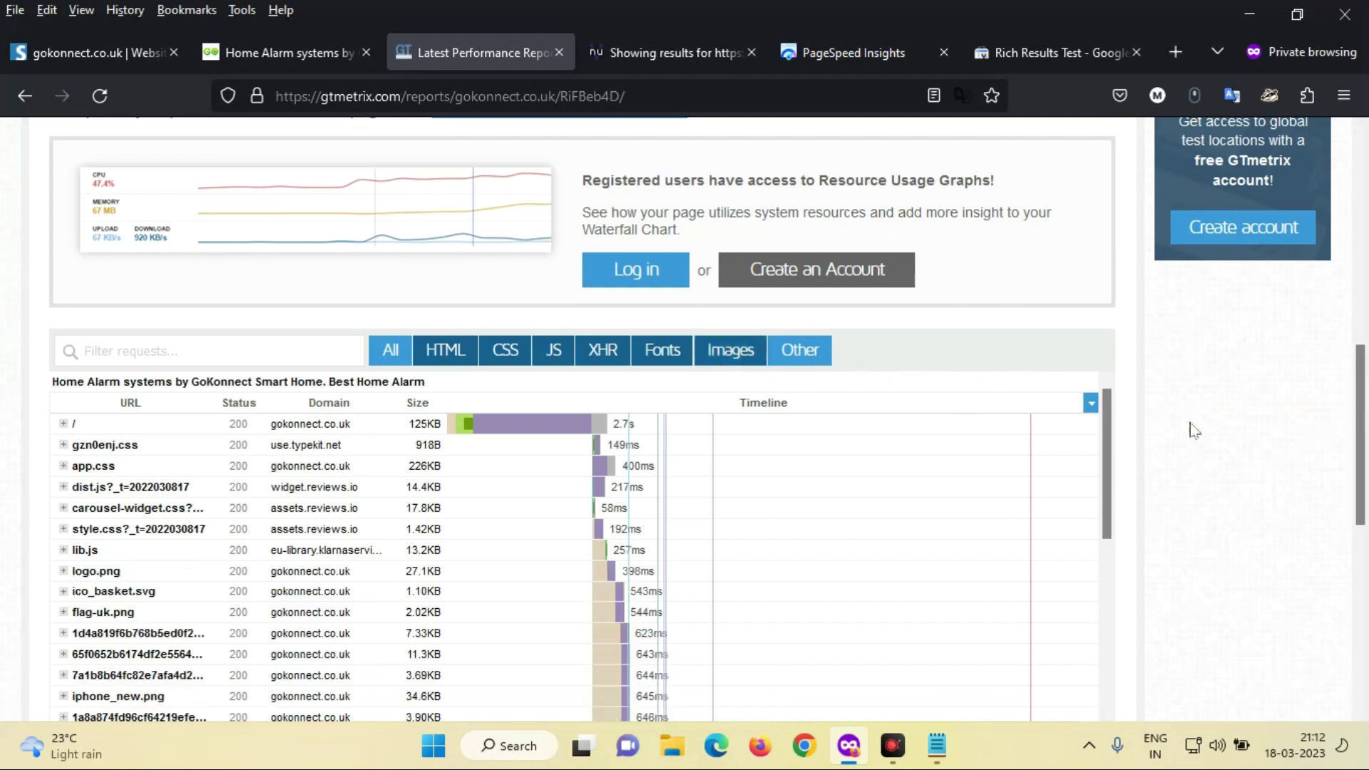
{"action": "left_click_drag", "start_coordinate": [1366, 395], "coordinate": [1367, 449]}
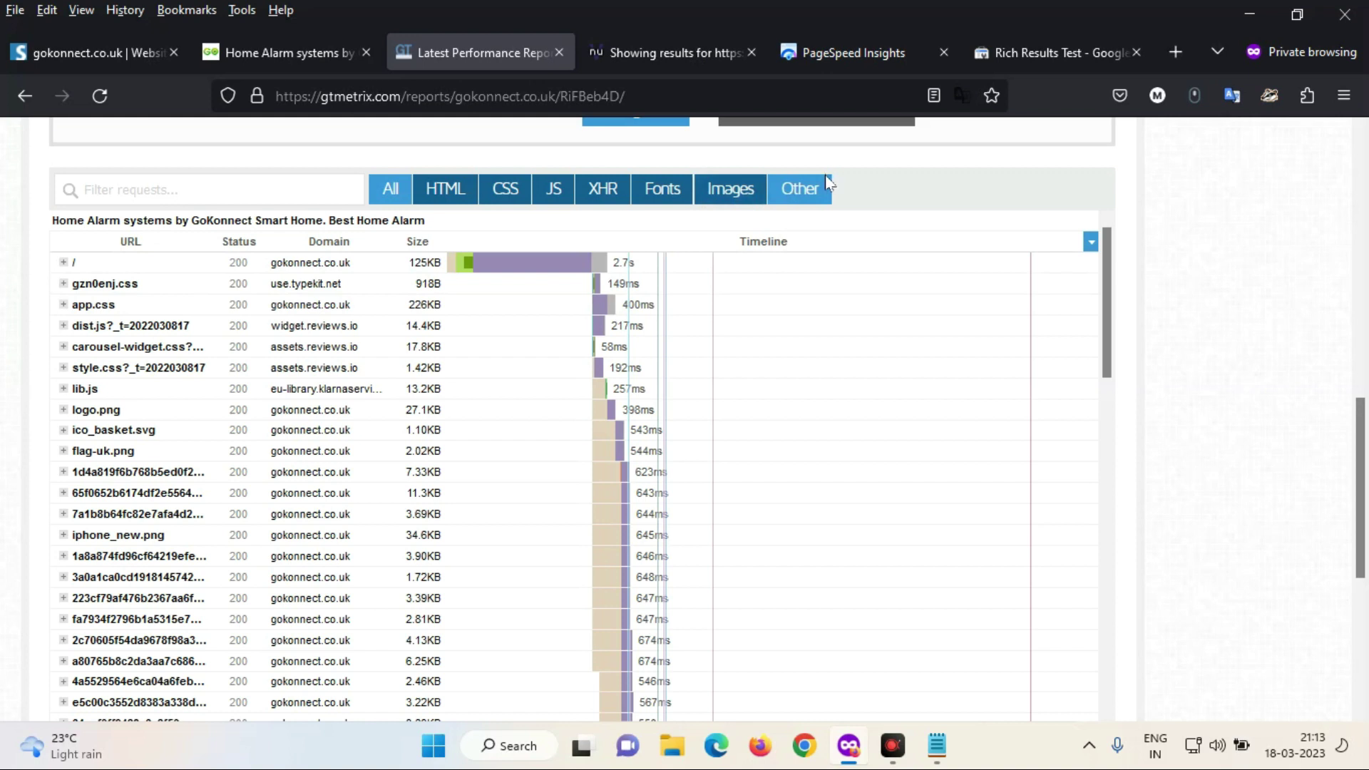
{"action": "left_click", "coordinate": [791, 194]}
{"action": "left_click_drag", "start_coordinate": [1366, 466], "coordinate": [1366, 191]}
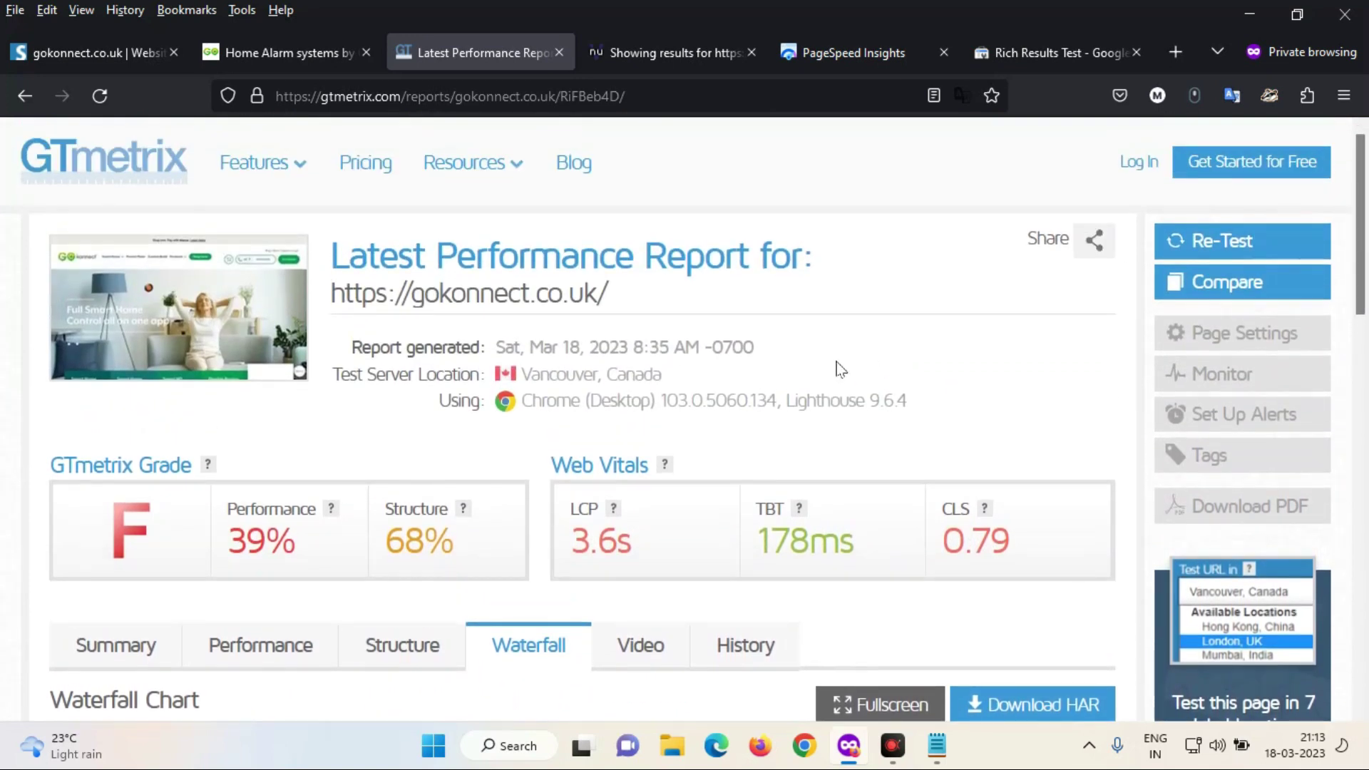
{"action": "left_click_drag", "start_coordinate": [1365, 299], "coordinate": [1366, 723]}
{"action": "left_click_drag", "start_coordinate": [1366, 512], "coordinate": [1366, 192]}
{"action": "left_click", "coordinate": [681, 51]}
{"action": "left_click_drag", "start_coordinate": [1361, 184], "coordinate": [1365, 250]}
{"action": "left_click_drag", "start_coordinate": [1364, 263], "coordinate": [1364, 136]}
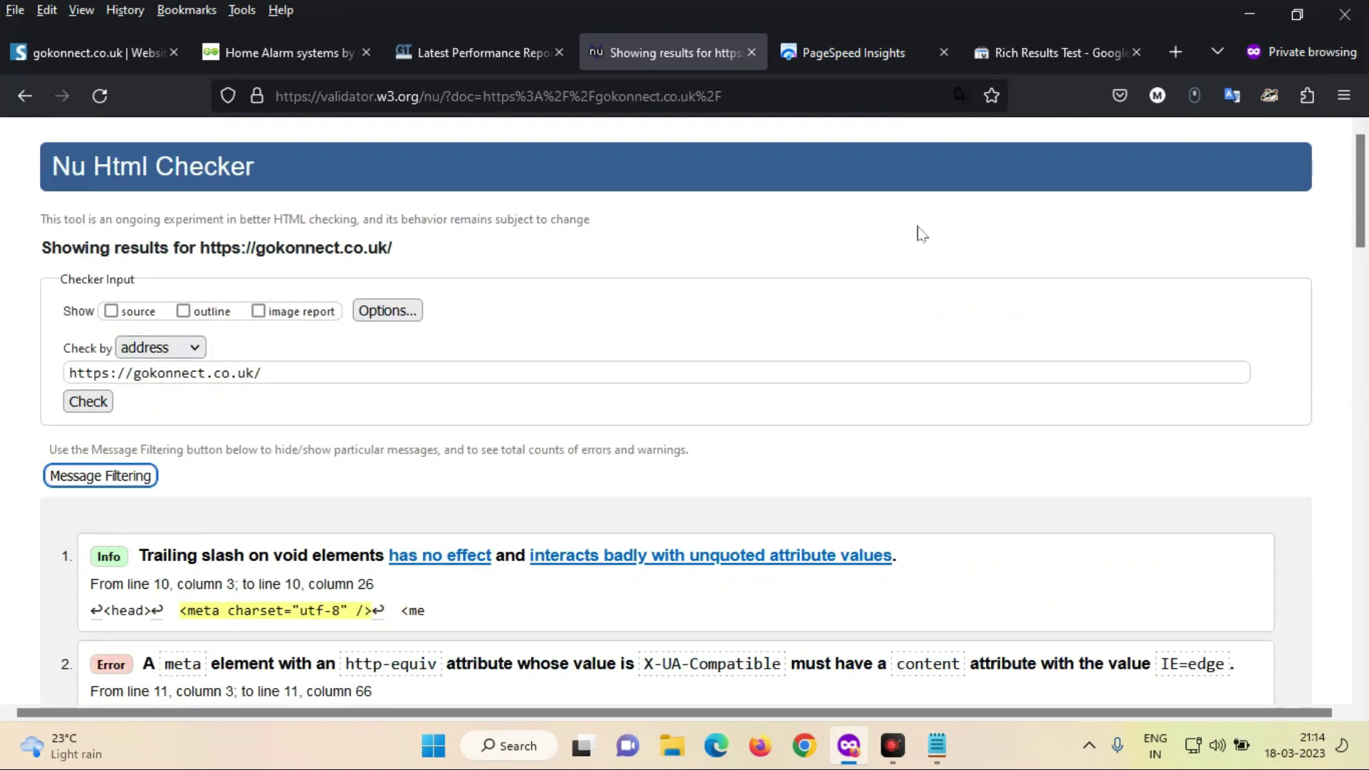
{"action": "mouse_move", "coordinate": [1362, 187]}
{"action": "left_mouse_down"}
{"action": "mouse_move", "coordinate": [1367, 617]}
{"action": "mouse_move", "coordinate": [1367, 179]}
{"action": "left_mouse_up"}
{"action": "scroll", "coordinate": [1366, 300], "scroll_direction": "down", "scroll_amount": 15}
{"action": "scroll", "coordinate": [1367, 310], "scroll_direction": "up", "scroll_amount": 3}
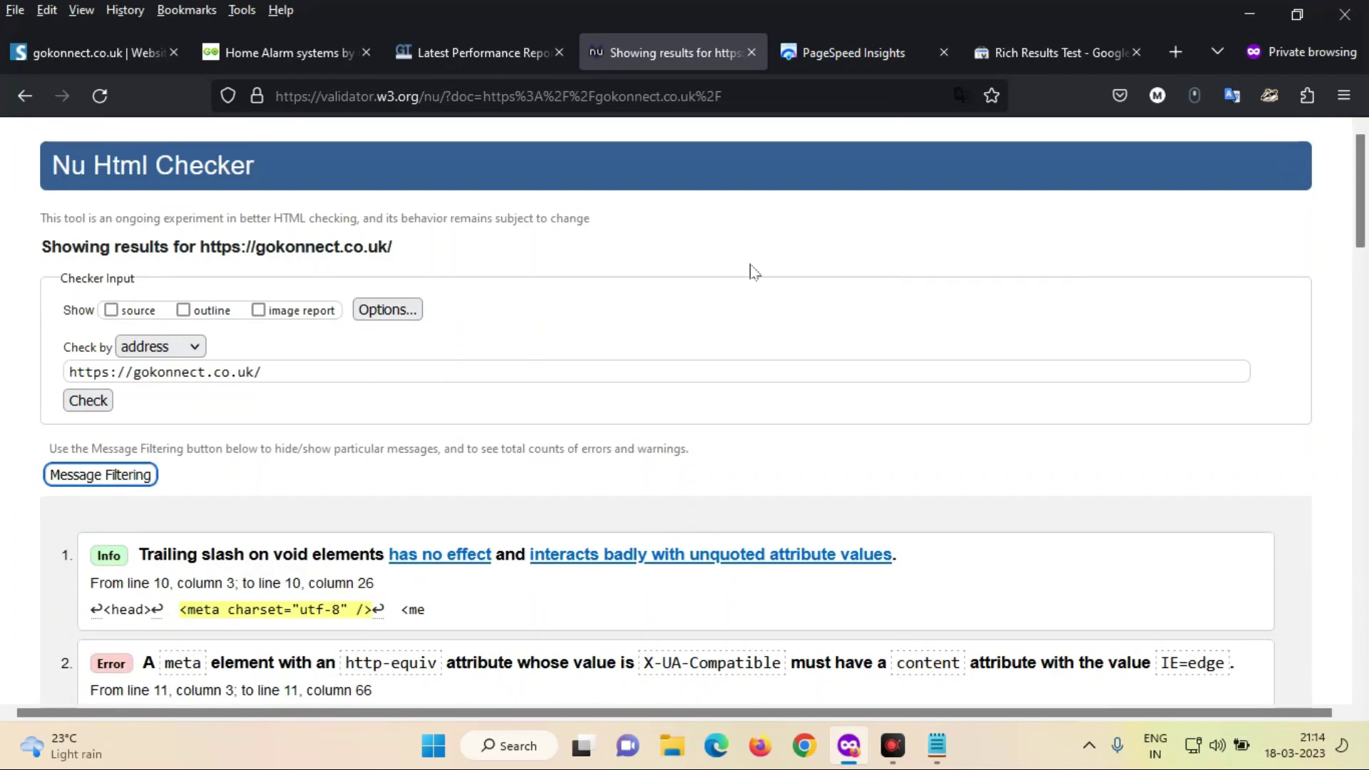
- Switch to the PageSpeed Insights report for gokonnect.co.uk and accept its cookie notice
{"action": "left_click", "coordinate": [824, 47]}
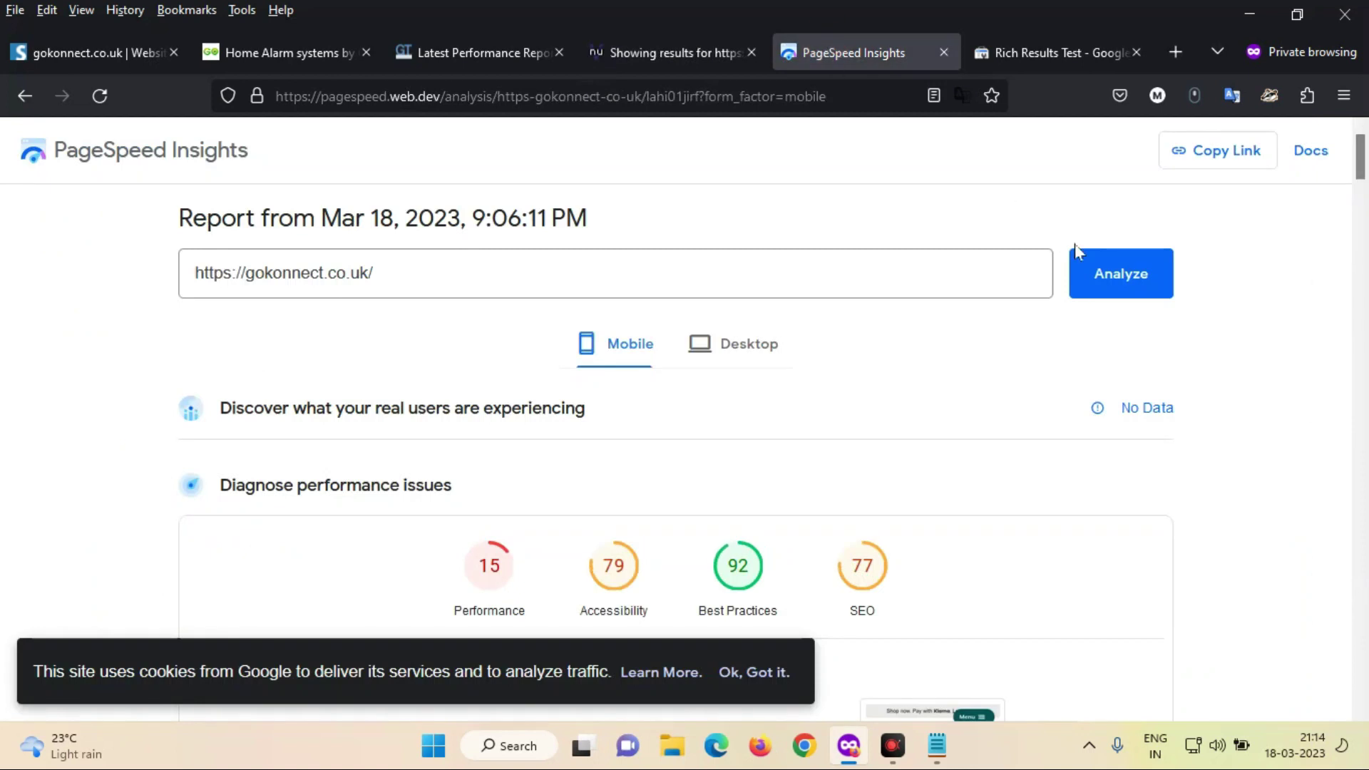
{"action": "left_click", "coordinate": [763, 676]}
{"action": "left_click_drag", "start_coordinate": [1365, 155], "coordinate": [1363, 150]}
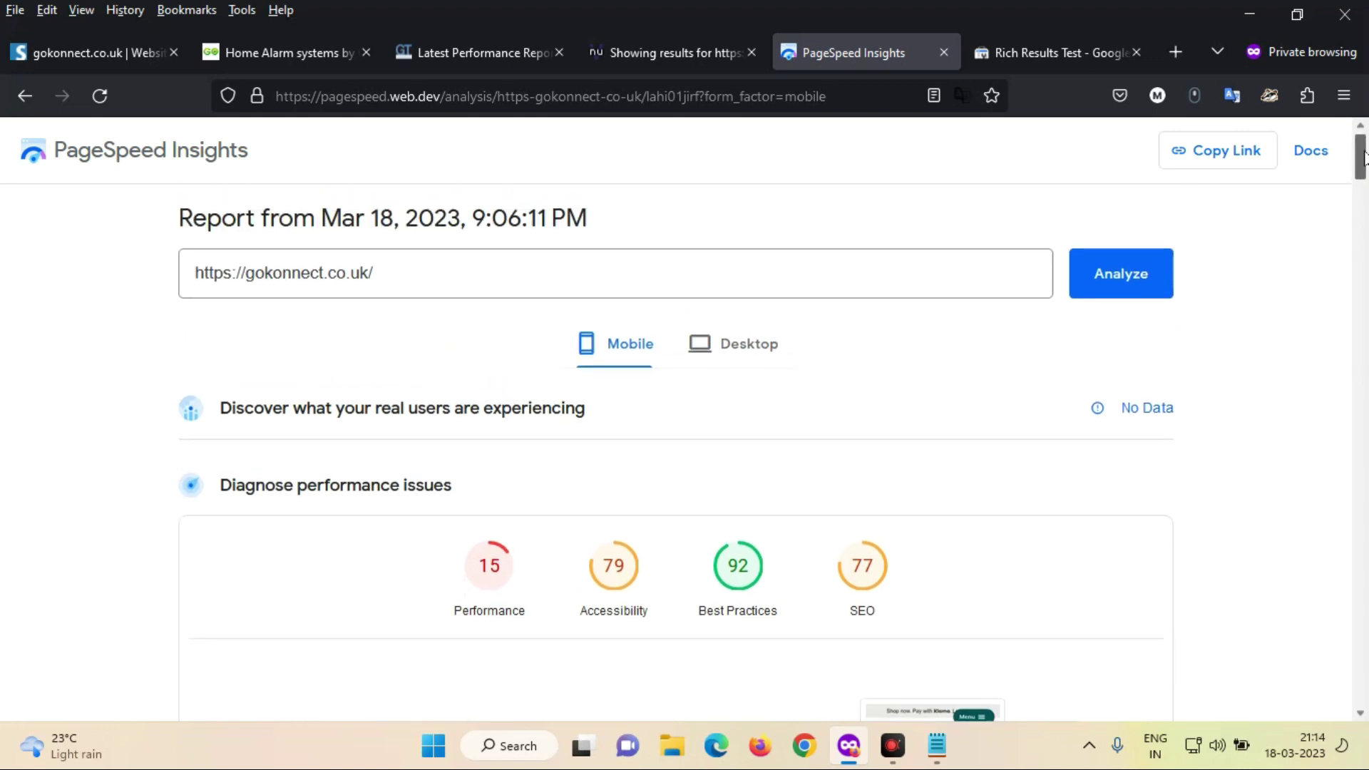
{"action": "left_click_drag", "start_coordinate": [1364, 158], "coordinate": [1366, 158]}
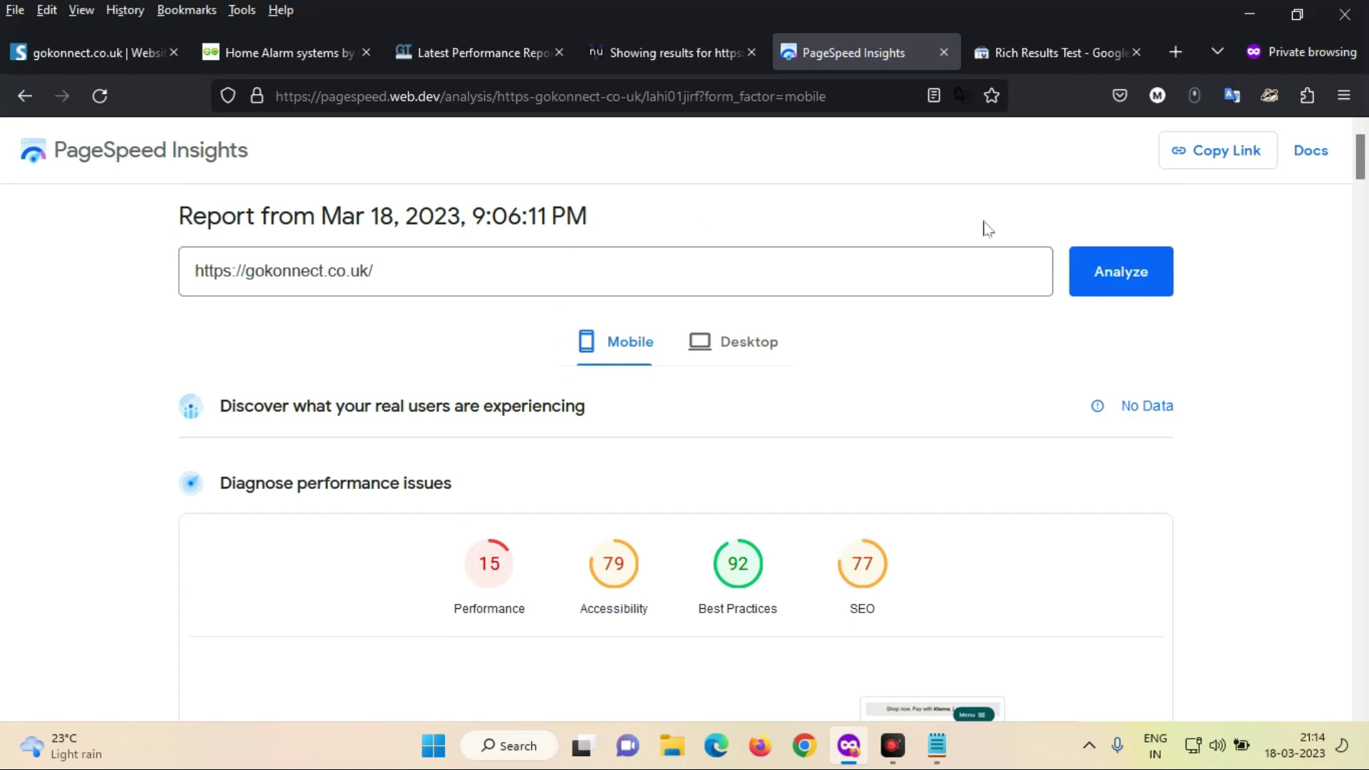
- Examine the mobile performance score and metrics, highlighting the Largest Contentful Paint and First Contentful Paint values
{"action": "left_click_drag", "start_coordinate": [1365, 167], "coordinate": [1366, 188]}
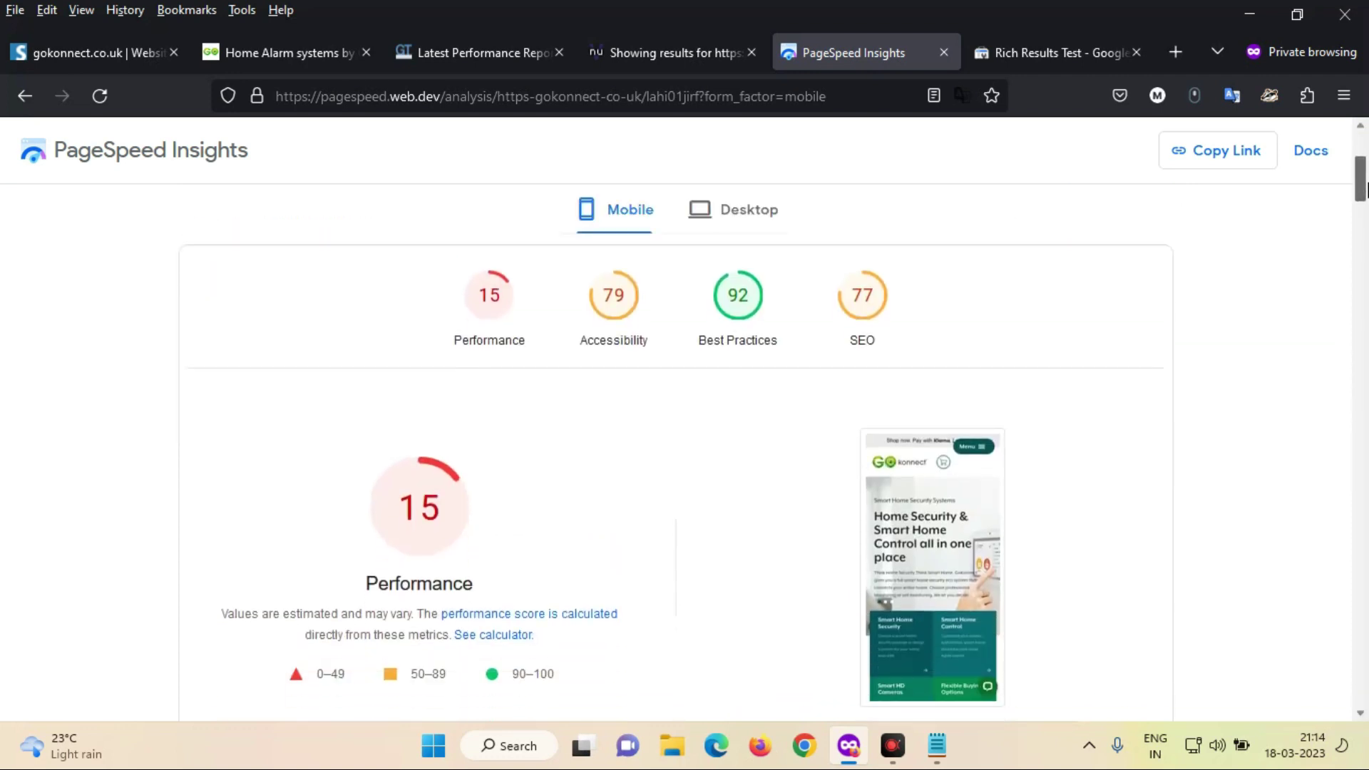
{"action": "left_click_drag", "start_coordinate": [1365, 191], "coordinate": [1366, 211]}
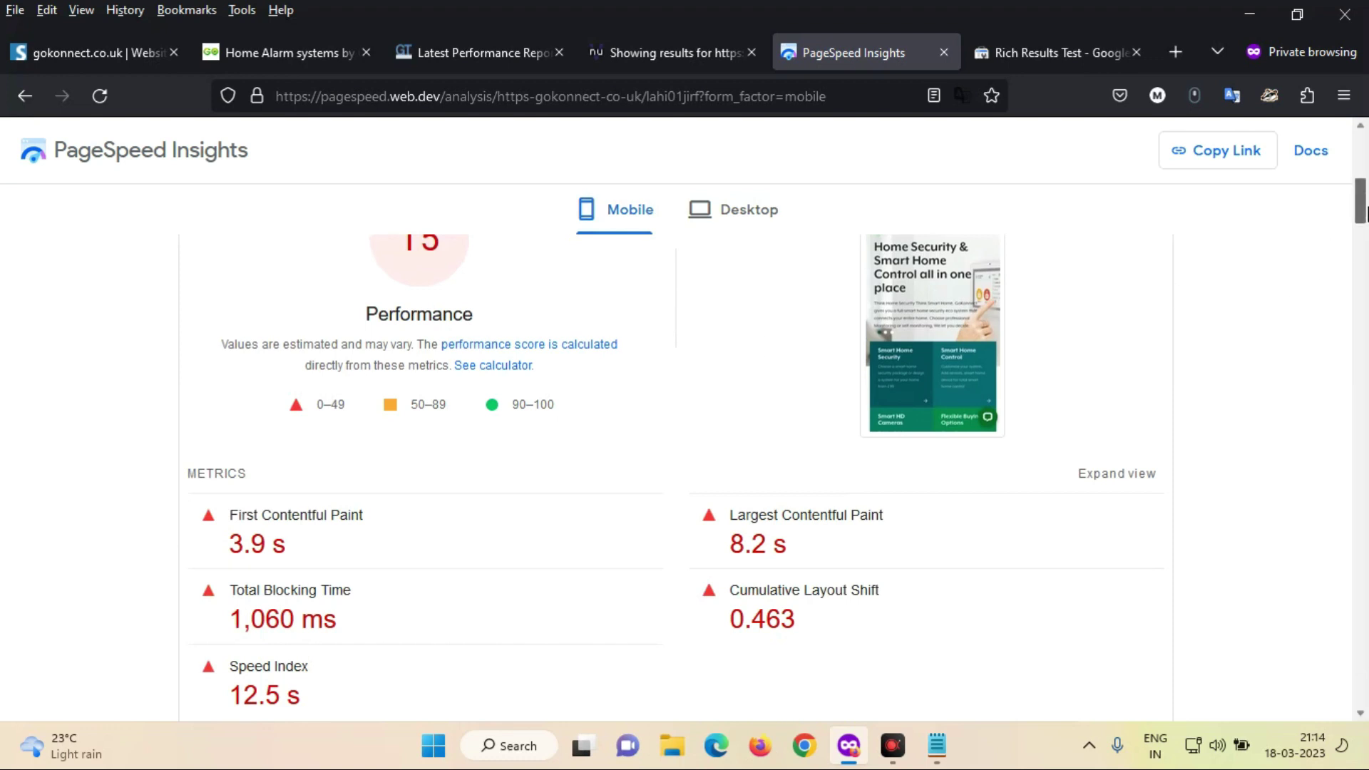
{"action": "left_click_drag", "start_coordinate": [1362, 213], "coordinate": [1363, 220]}
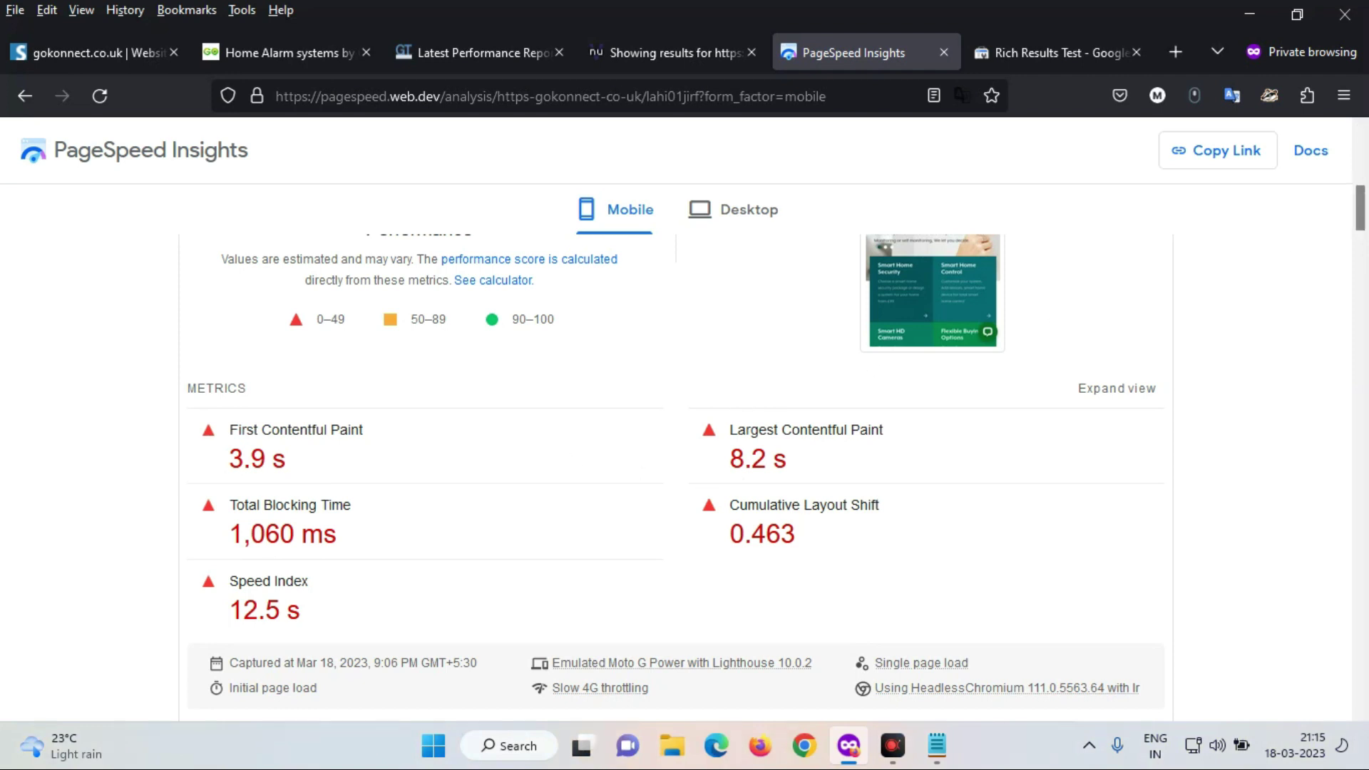
{"action": "left_click_drag", "start_coordinate": [727, 459], "coordinate": [797, 465]}
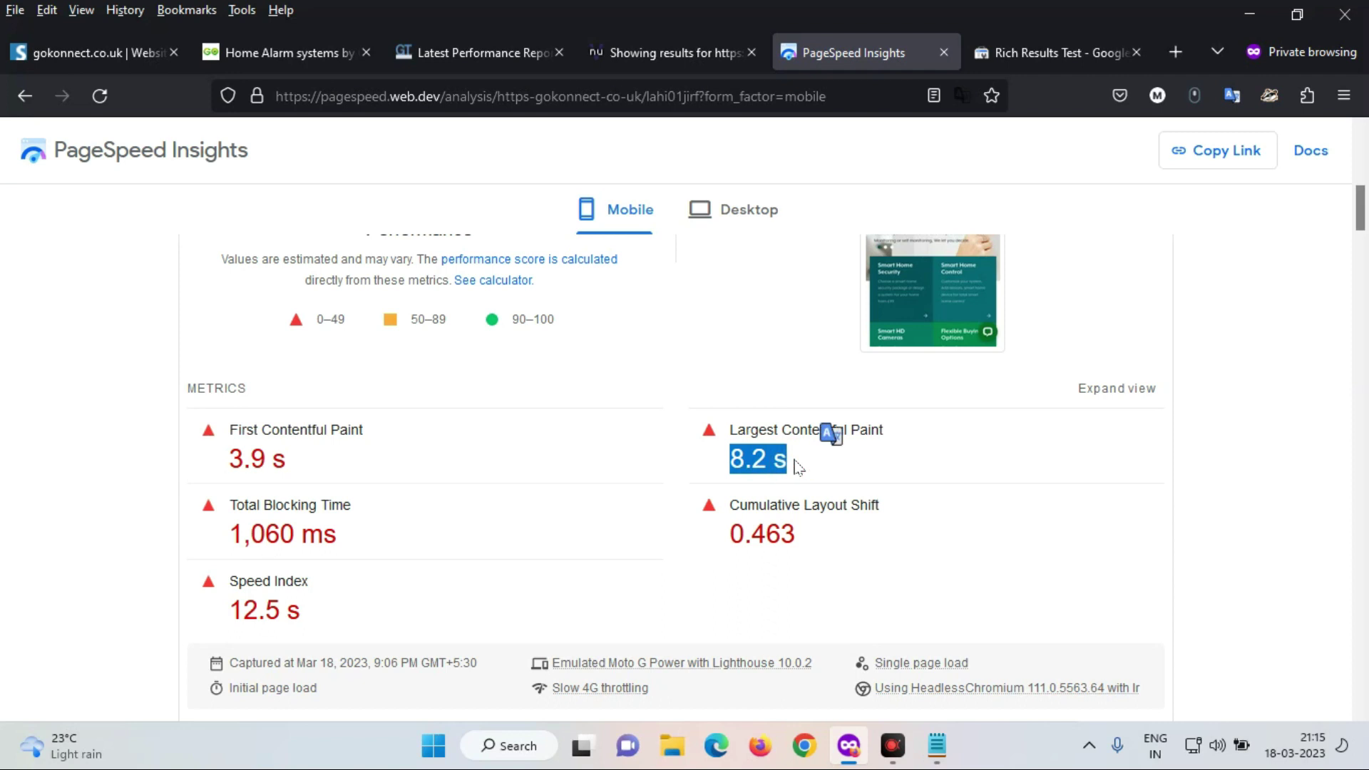
{"action": "left_click_drag", "start_coordinate": [228, 459], "coordinate": [317, 462]}
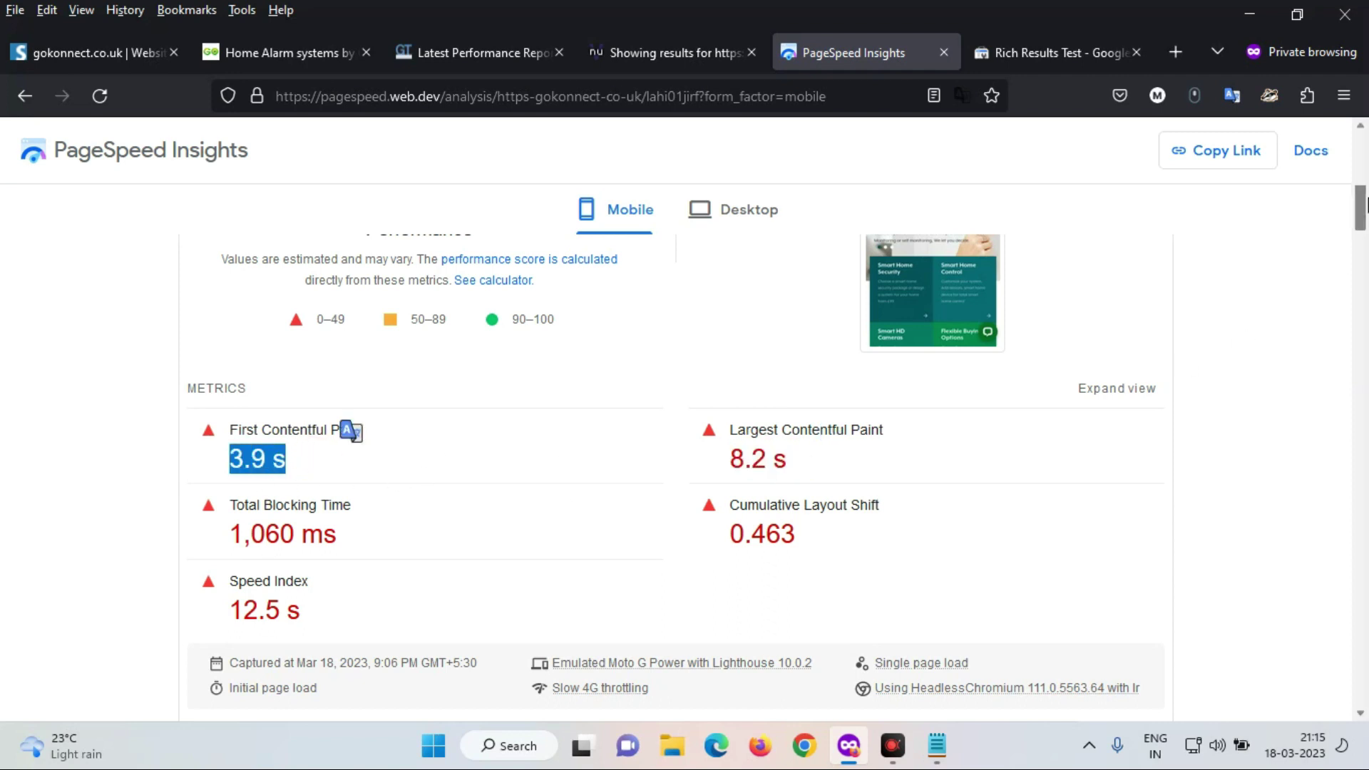
- Expand the "Reduce initial server response time" and "Eliminate render-blocking resources" opportunities to read their details
{"action": "left_click_drag", "start_coordinate": [1365, 208], "coordinate": [1366, 271]}
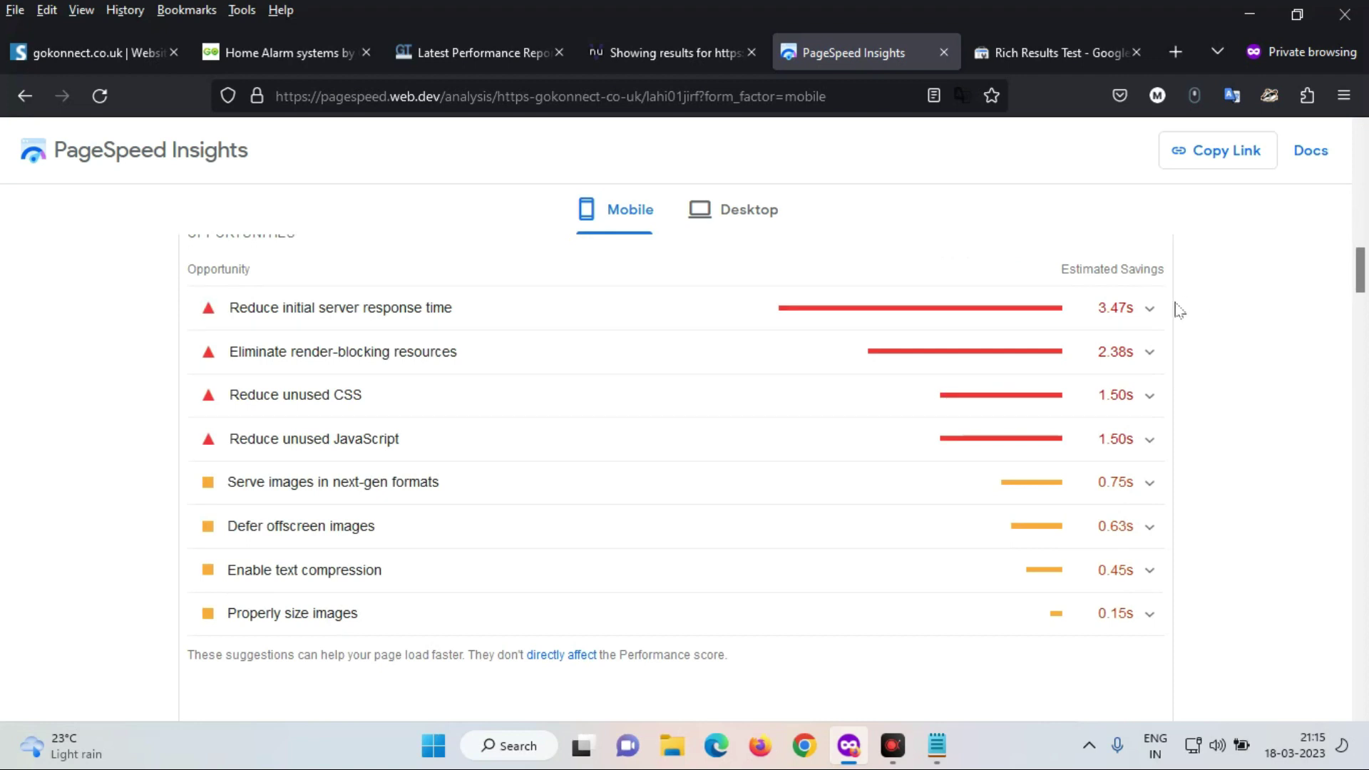
{"action": "left_click", "coordinate": [1153, 309]}
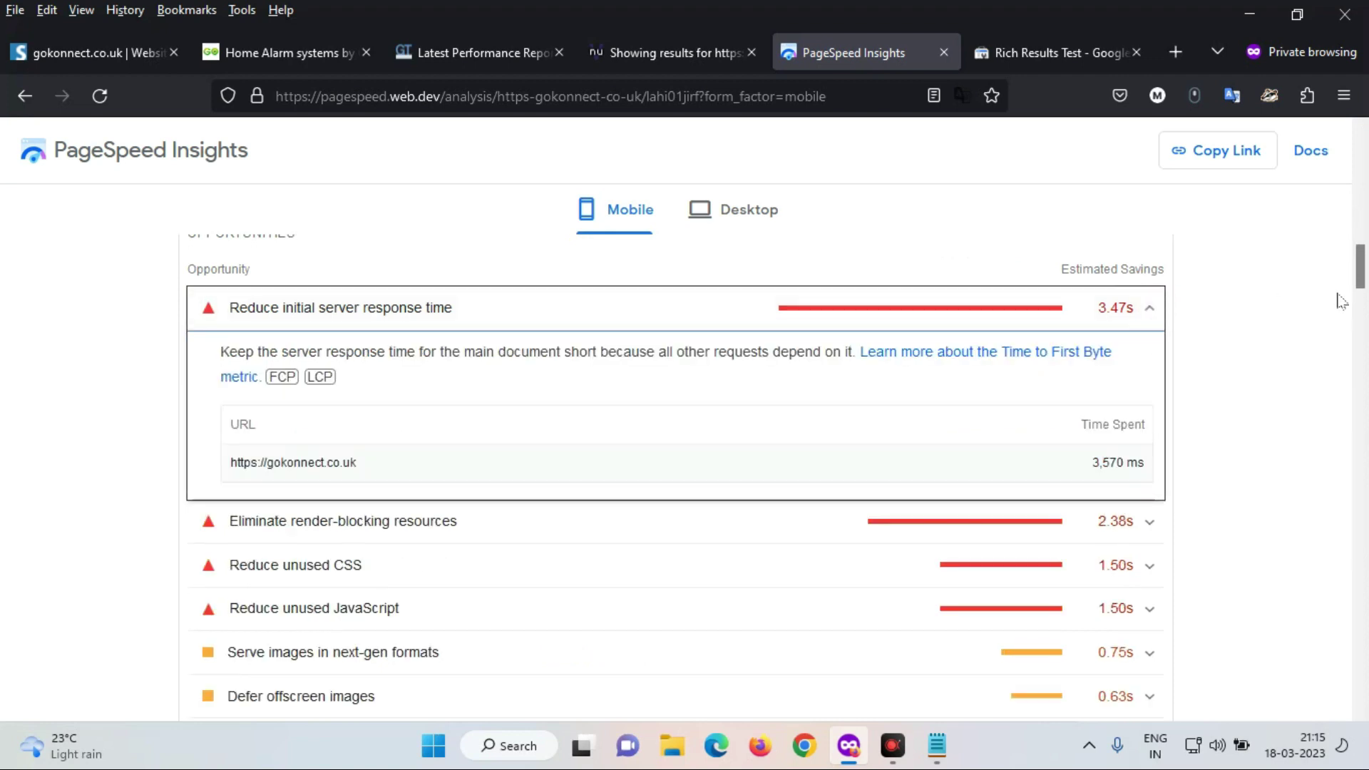
{"action": "left_click_drag", "start_coordinate": [1366, 265], "coordinate": [1365, 268]}
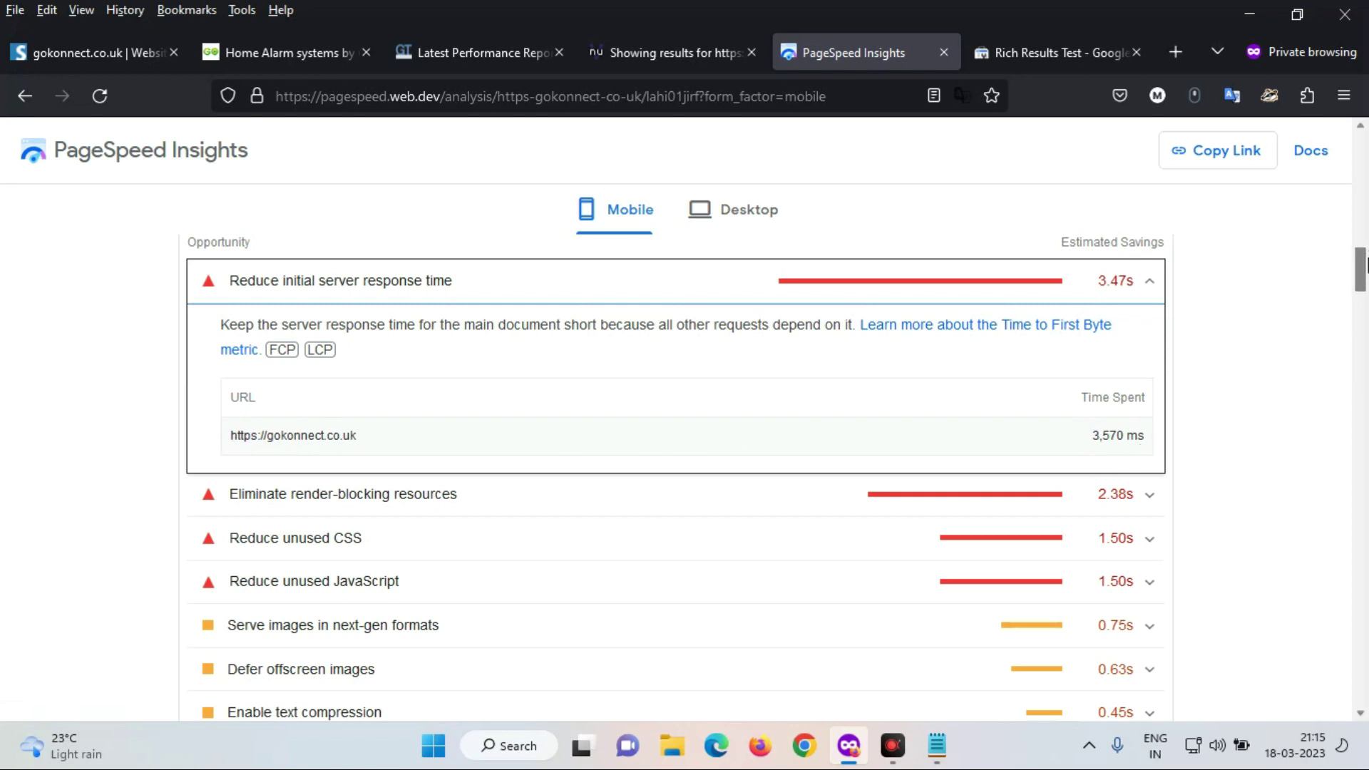
{"action": "left_click_drag", "start_coordinate": [1365, 264], "coordinate": [1365, 278]}
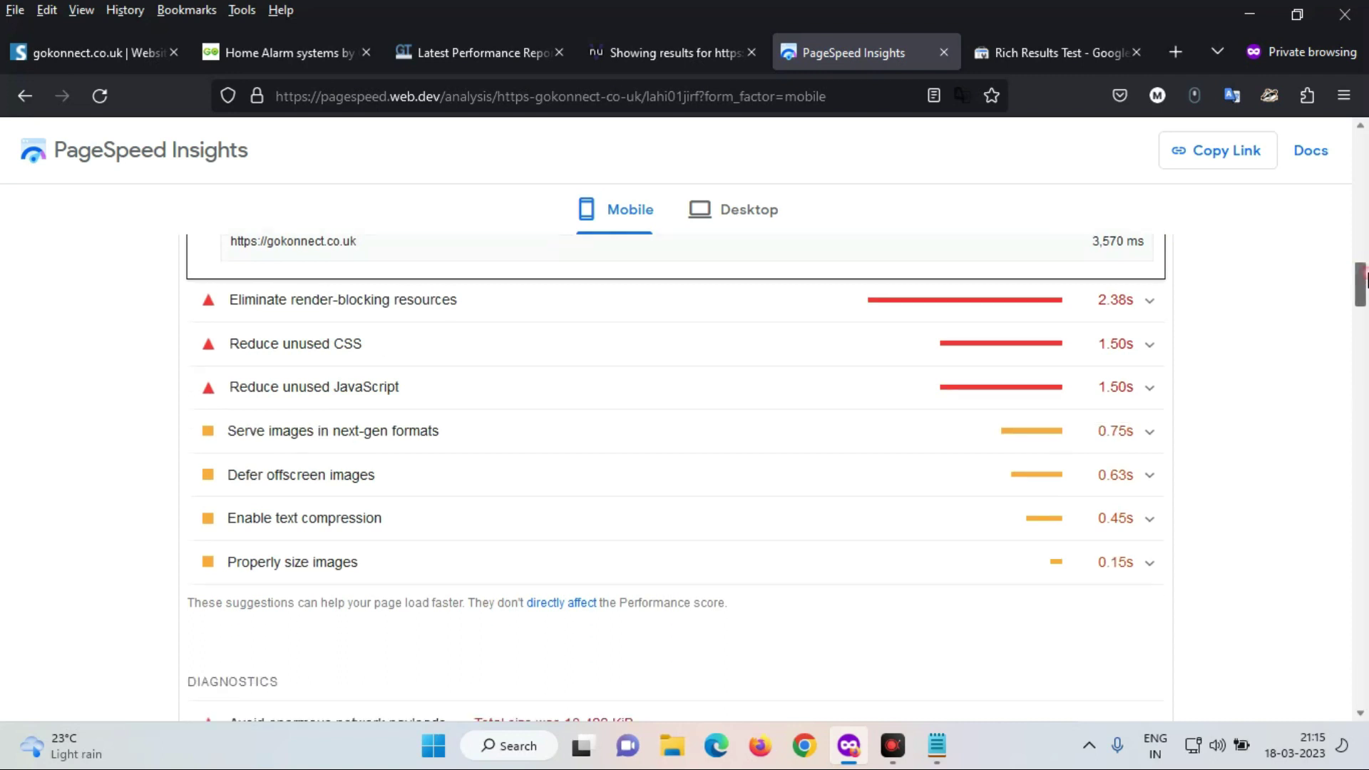
{"action": "left_click", "coordinate": [1150, 300]}
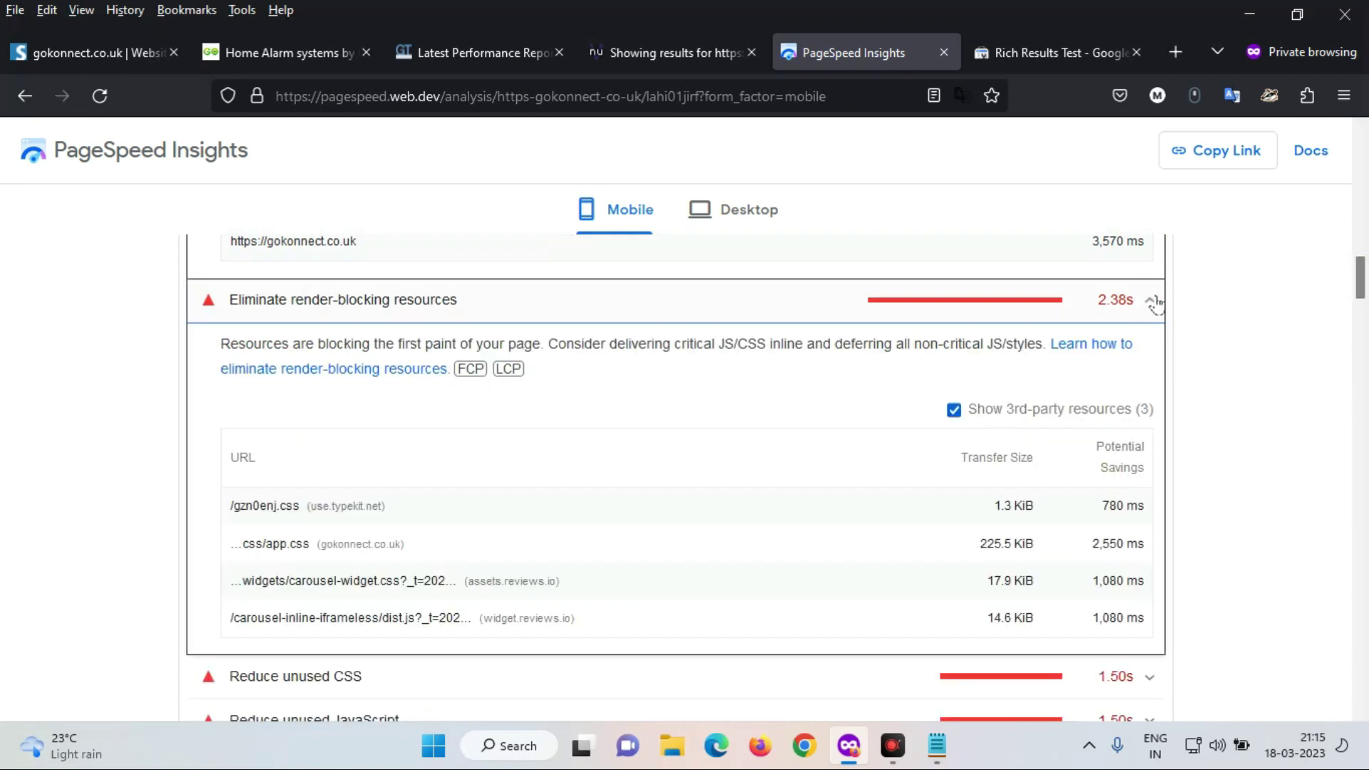
- Expand the "Reduce unused CSS" and "Reduce unused JavaScript" opportunities, and return to the start of the report
{"action": "left_click_drag", "start_coordinate": [1365, 277], "coordinate": [1365, 303]}
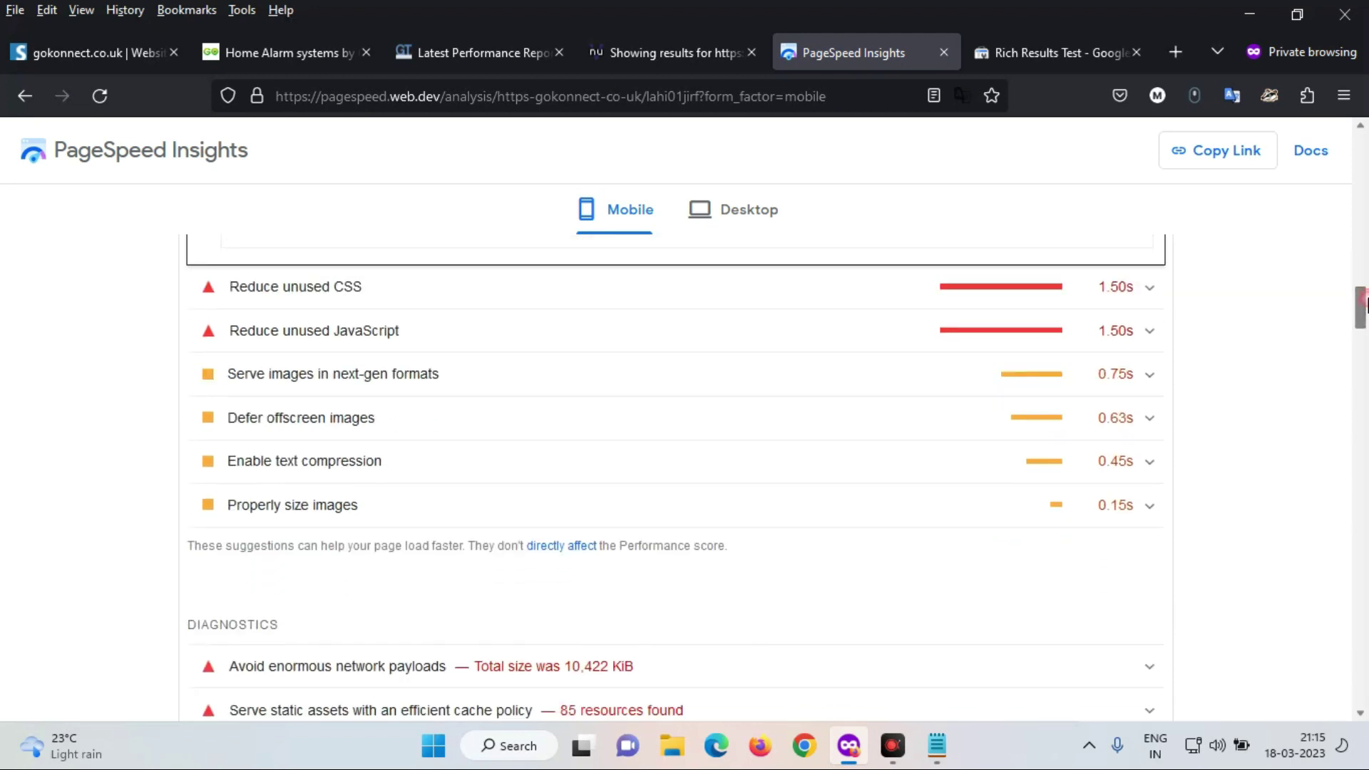
{"action": "left_click", "coordinate": [1147, 300]}
{"action": "left_click_drag", "start_coordinate": [1365, 301], "coordinate": [1365, 322]}
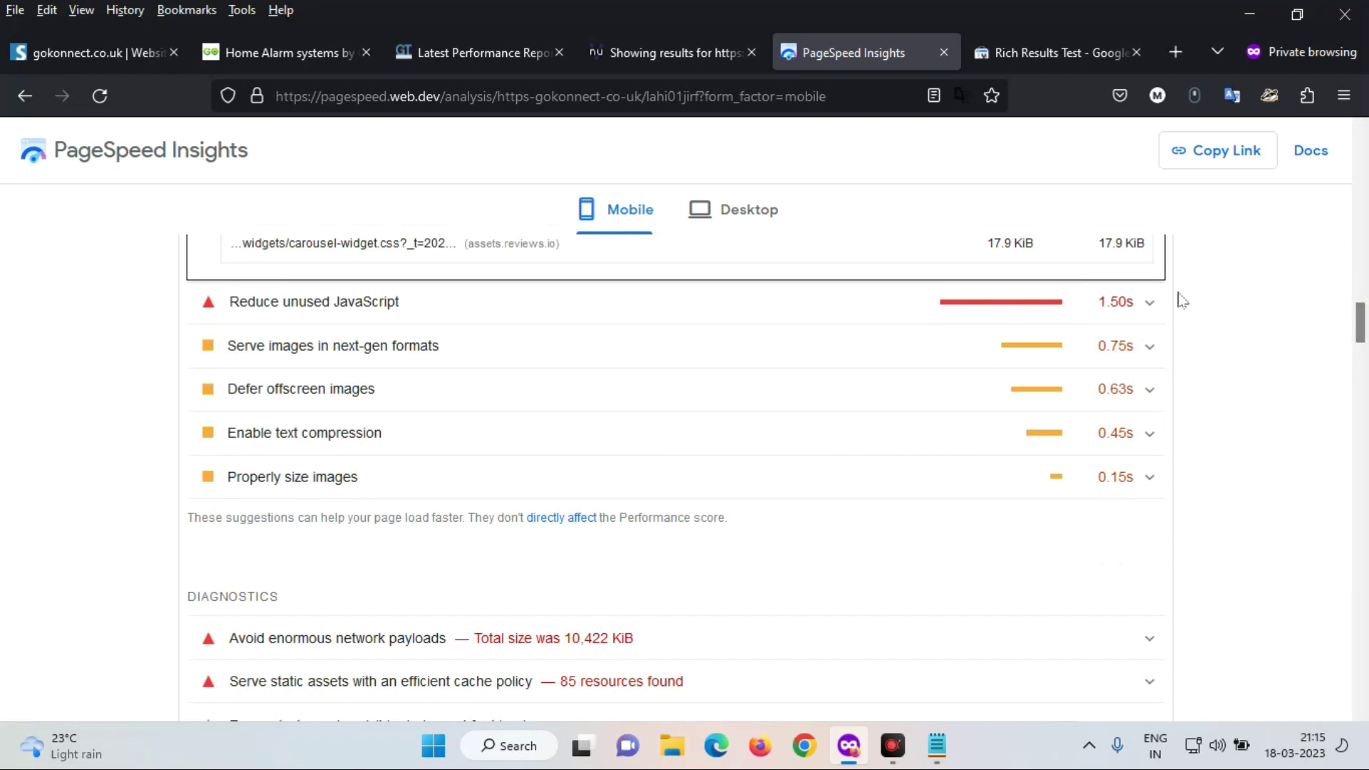
{"action": "left_click", "coordinate": [1155, 305]}
{"action": "left_click_drag", "start_coordinate": [1365, 317], "coordinate": [1365, 146]}
- Switch to the Rich Results Test and open the details of the detected Local businesses structured data
{"action": "left_click", "coordinate": [1038, 50]}
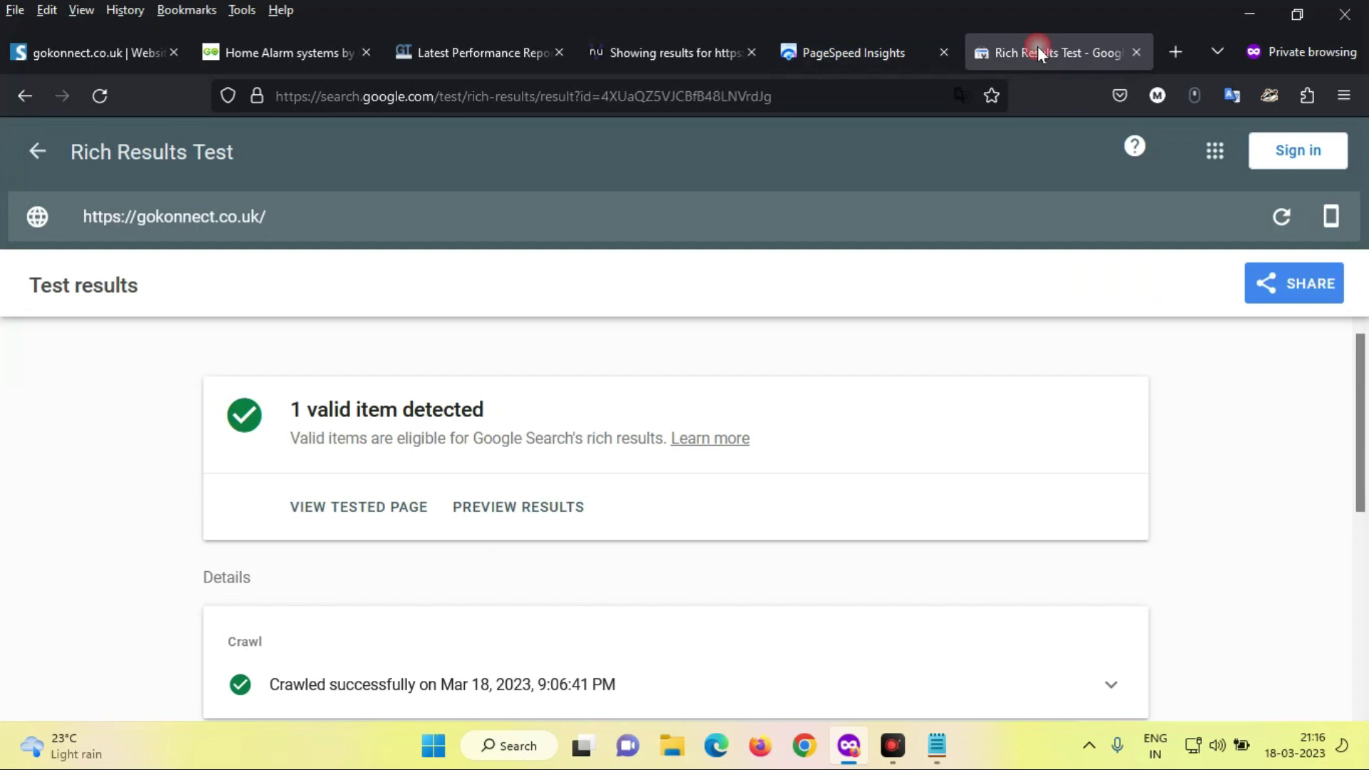
{"action": "left_click_drag", "start_coordinate": [1365, 404], "coordinate": [1365, 595]}
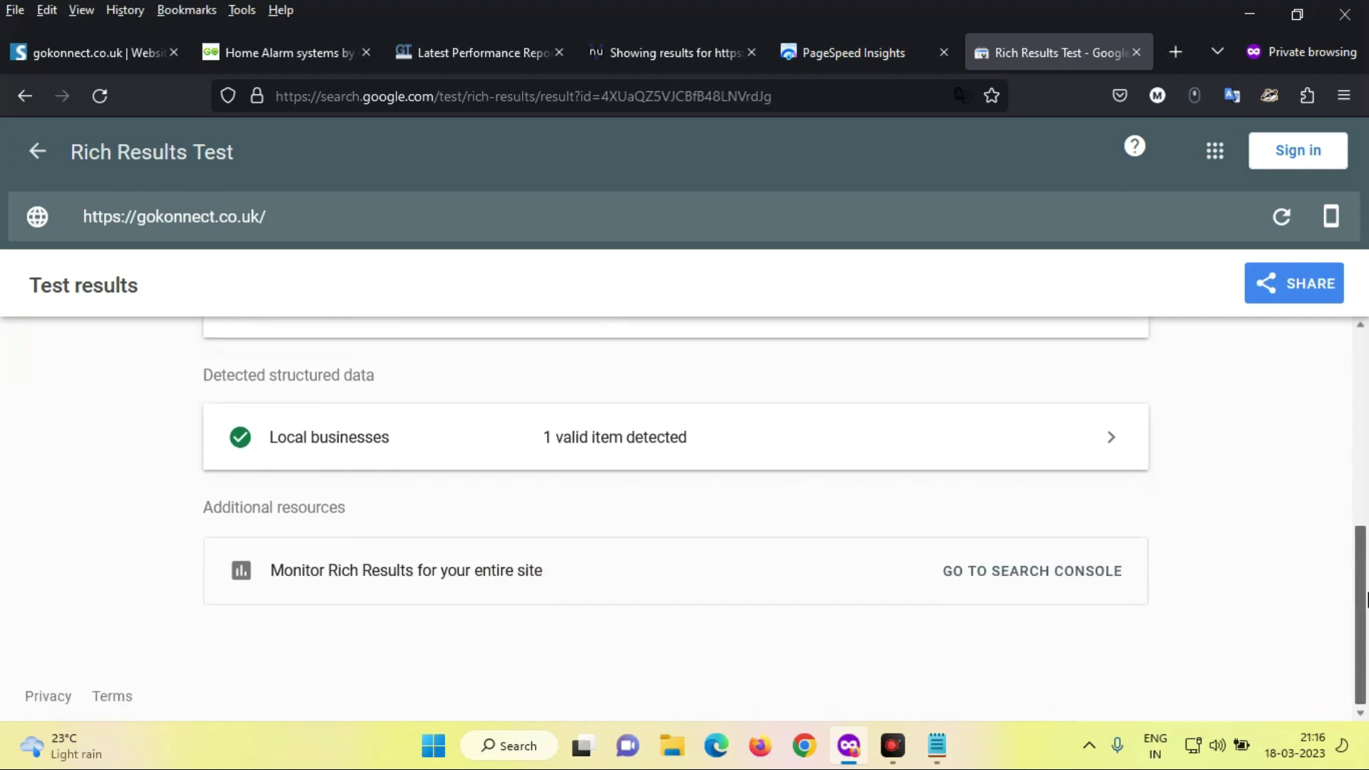
{"action": "left_click", "coordinate": [1046, 443]}
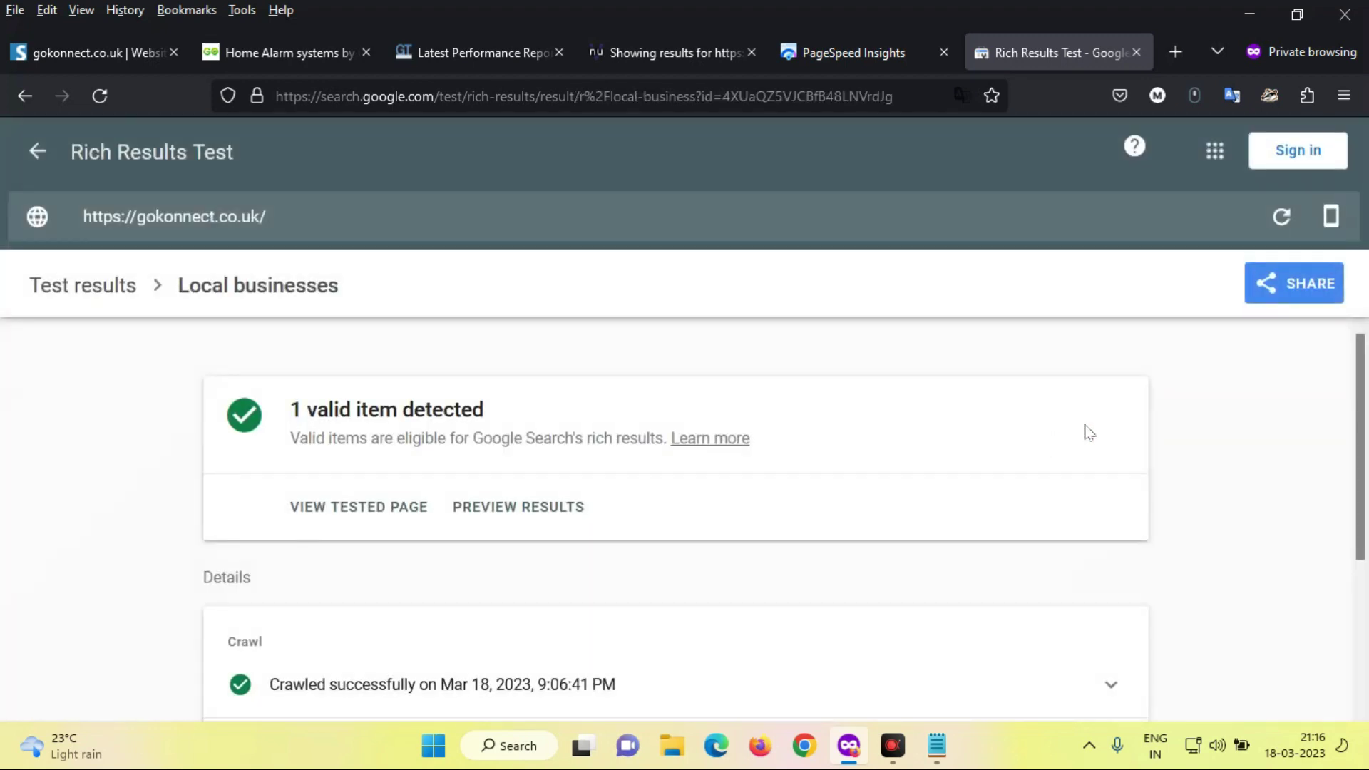
- Expand the detected GoKonnect item and examine its structured data properties, including type, name, image, telephone and address
{"action": "left_click_drag", "start_coordinate": [1365, 401], "coordinate": [1307, 751]}
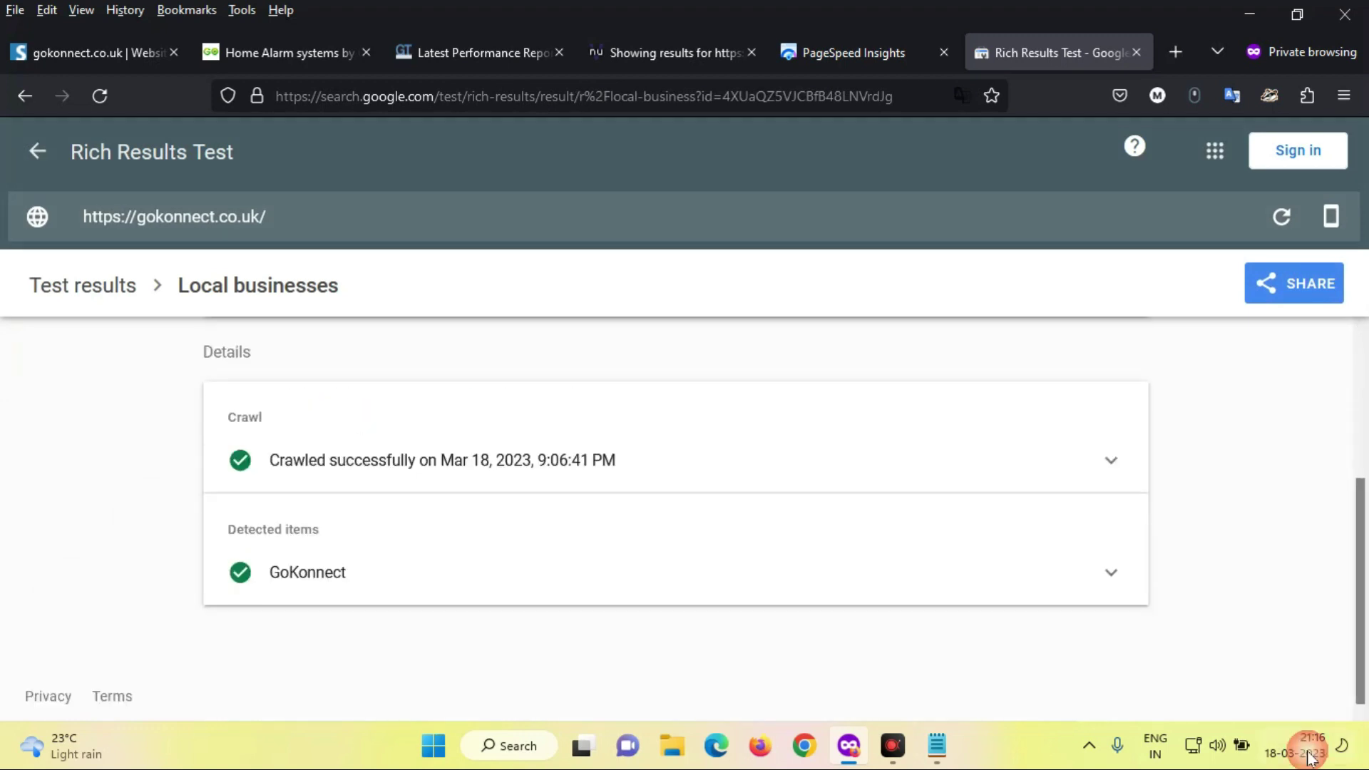
{"action": "left_click", "coordinate": [1110, 572]}
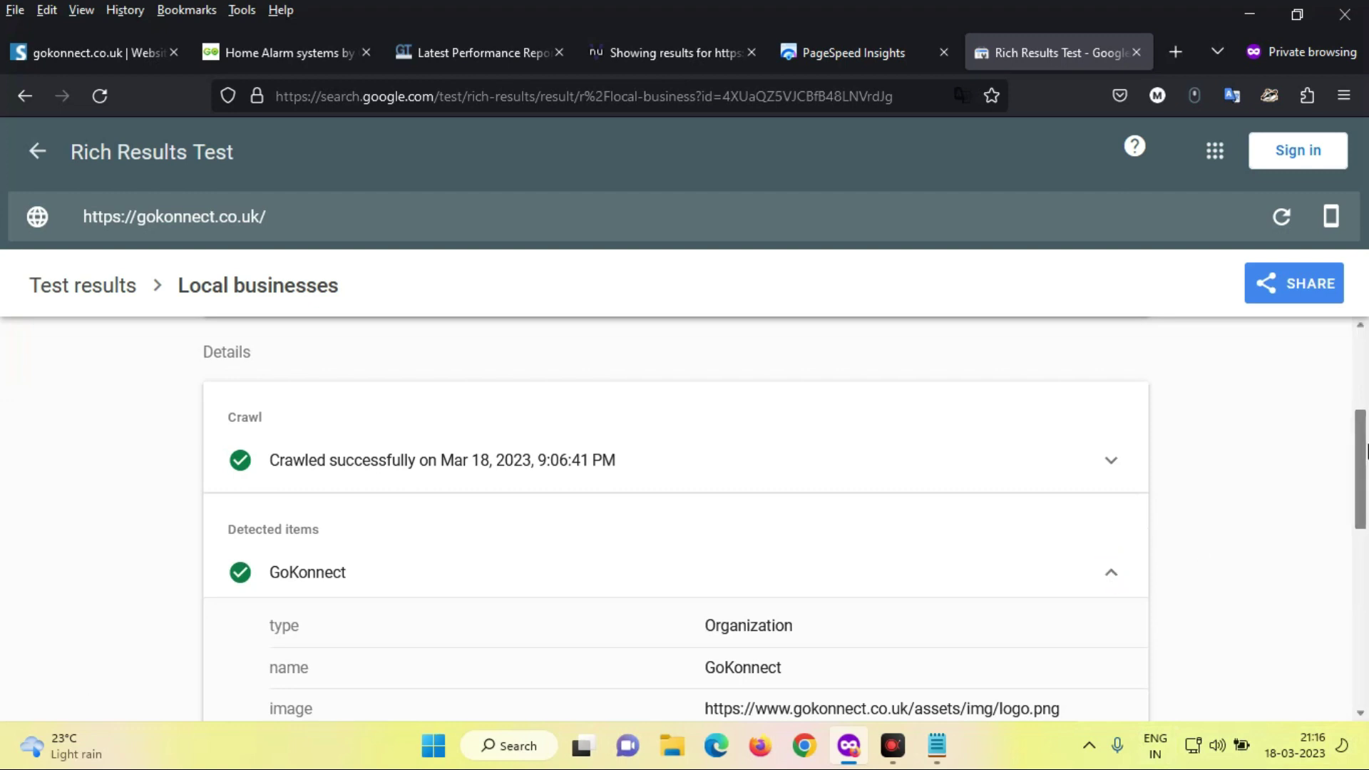
{"action": "left_click_drag", "start_coordinate": [1366, 451], "coordinate": [1366, 528]}
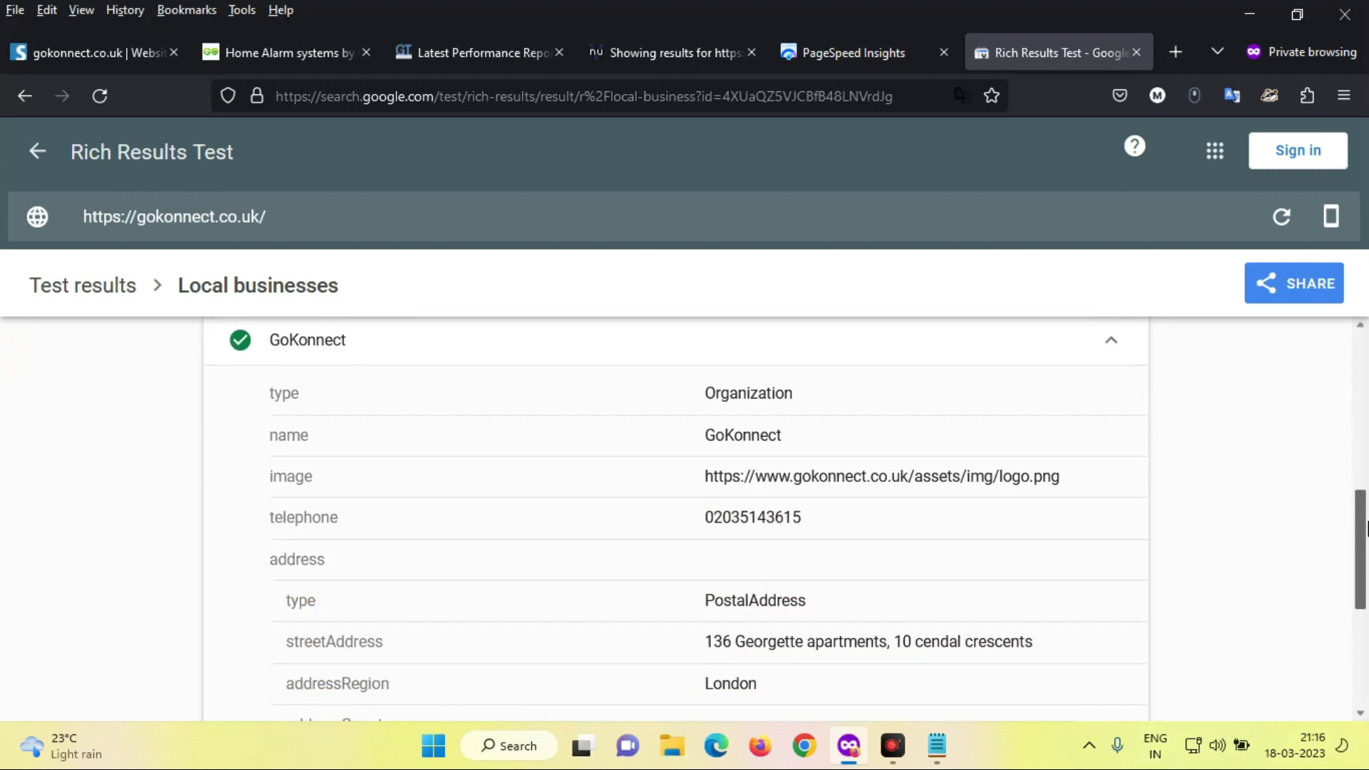
{"action": "mouse_move", "coordinate": [1366, 529]}
{"action": "left_mouse_down"}
{"action": "mouse_move", "coordinate": [1367, 607]}
{"action": "mouse_move", "coordinate": [1367, 515]}
{"action": "left_mouse_up"}
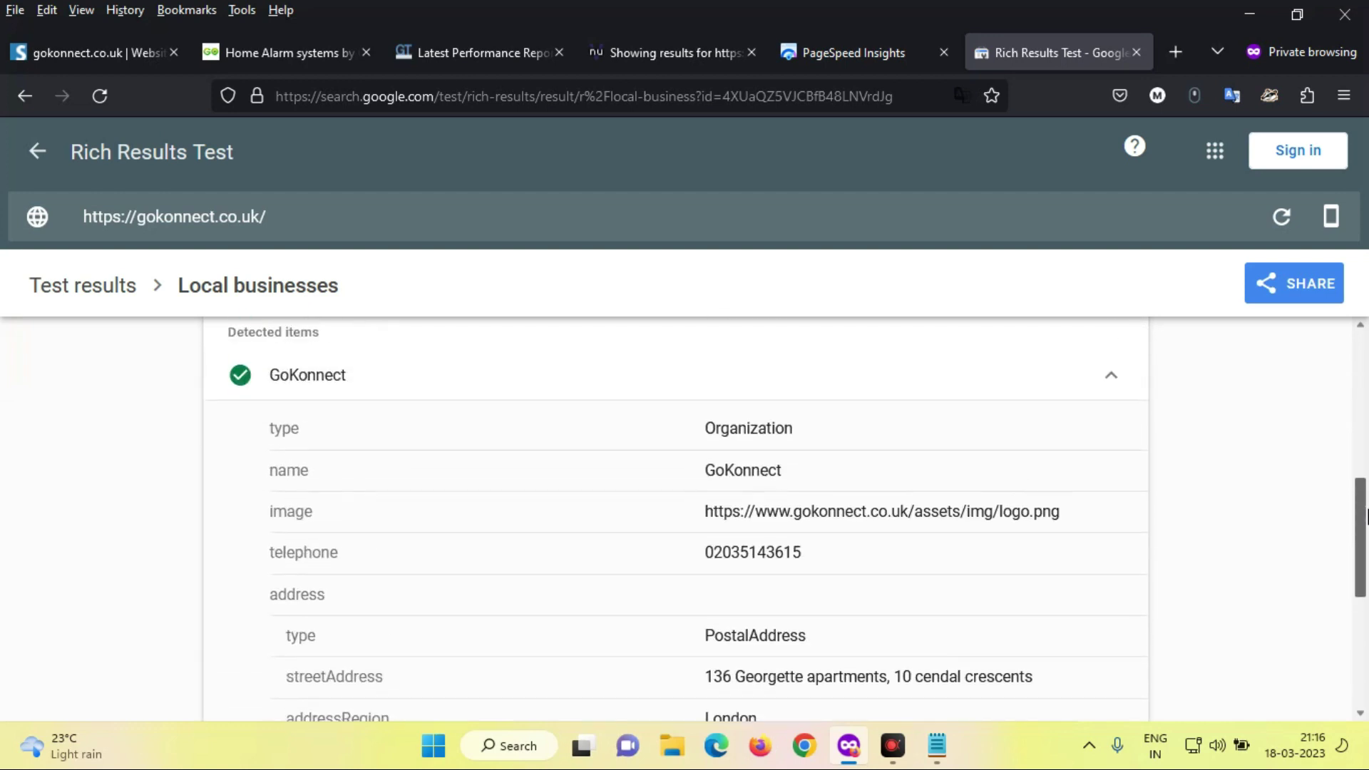
{"action": "left_click_drag", "start_coordinate": [1367, 514], "coordinate": [1366, 524]}
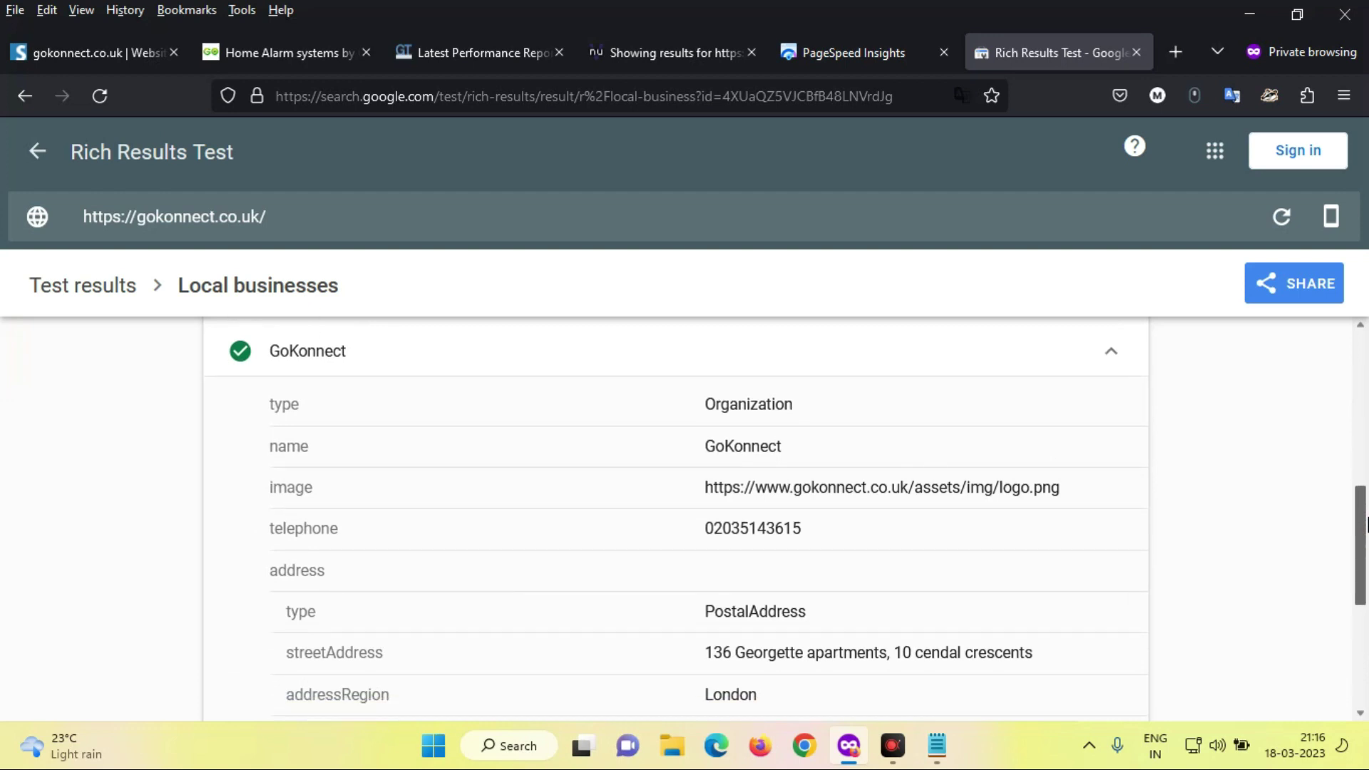
{"action": "left_click_drag", "start_coordinate": [1366, 523], "coordinate": [1367, 327]}
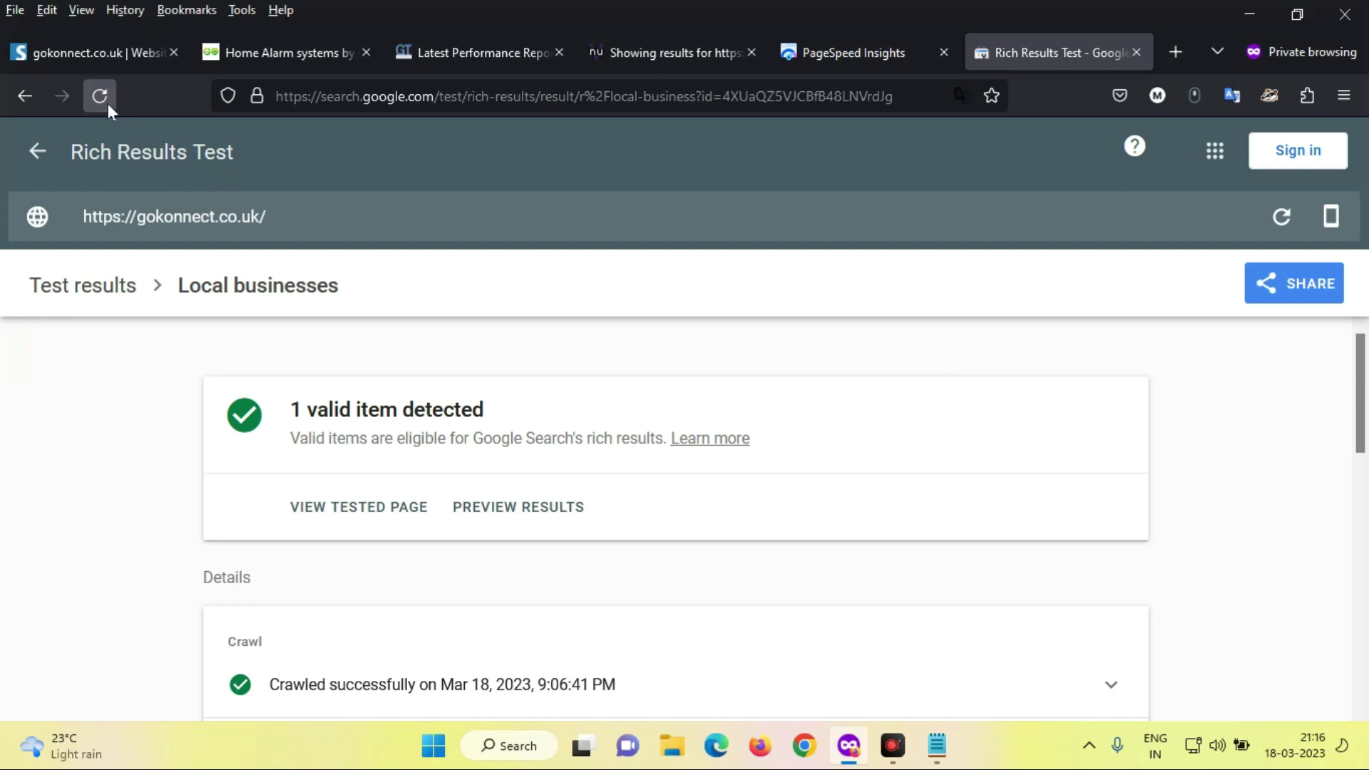
- Return to the Seobility SEO check and review its score overview, improvement task list and most important keywords
{"action": "left_click", "coordinate": [98, 60]}
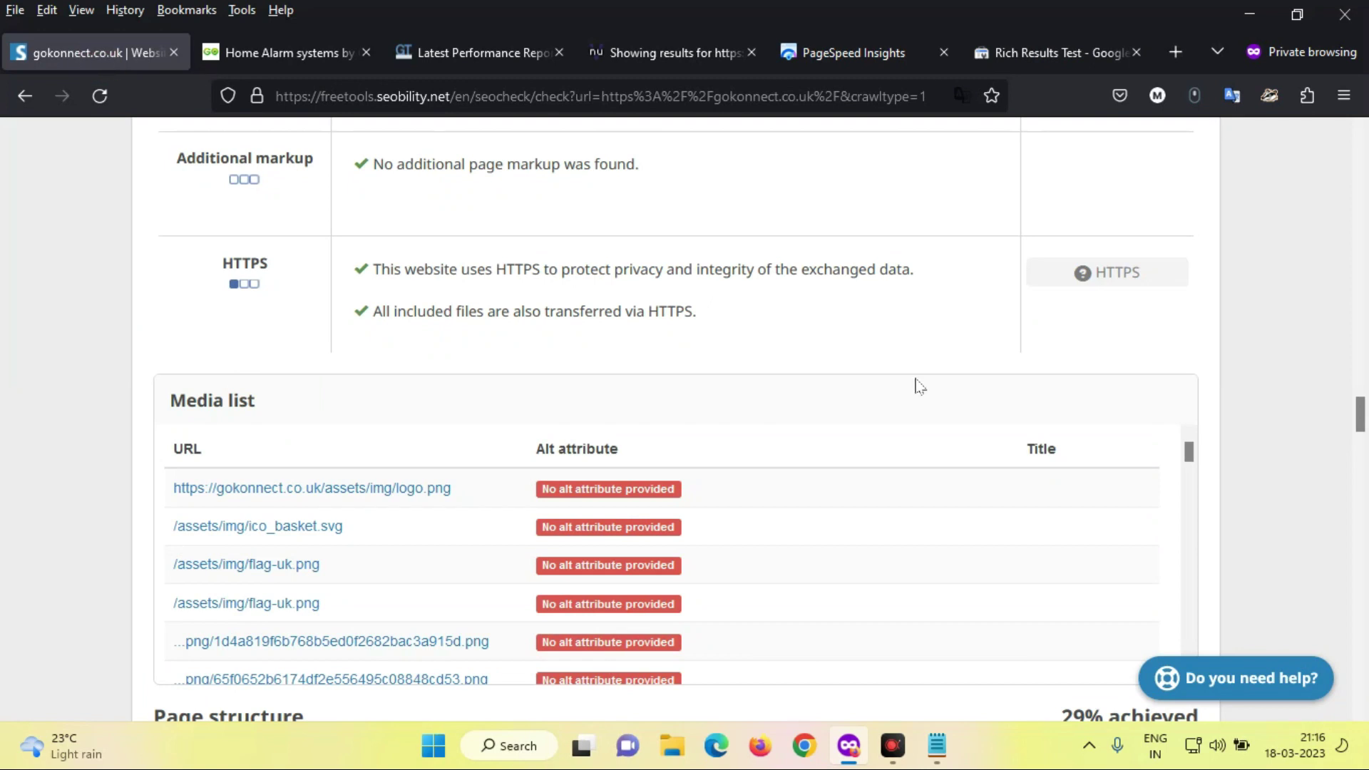
{"action": "left_click_drag", "start_coordinate": [1360, 414], "coordinate": [1363, 143]}
{"action": "scroll", "coordinate": [1362, 151], "scroll_direction": "down", "scroll_amount": 3}
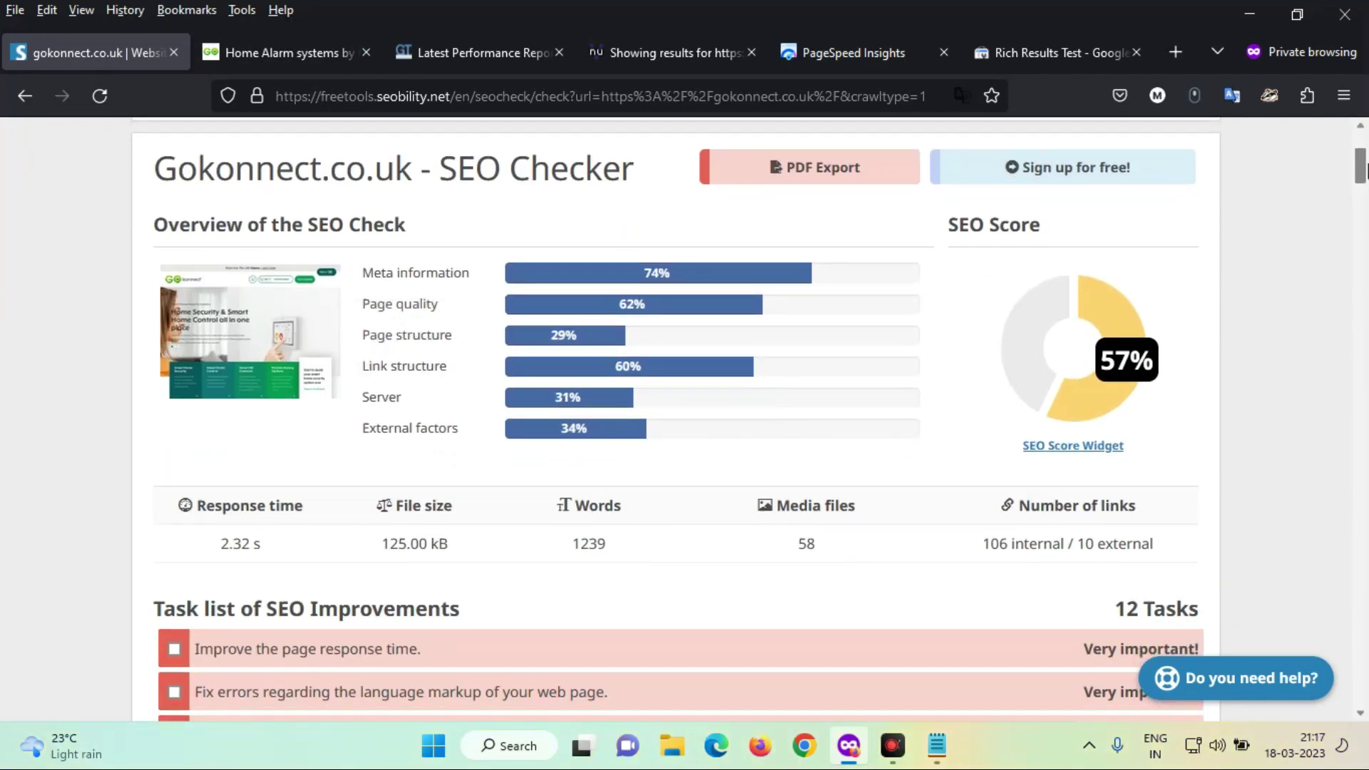
{"action": "left_click_drag", "start_coordinate": [1363, 166], "coordinate": [1365, 198]}
{"action": "left_click_drag", "start_coordinate": [1363, 204], "coordinate": [1365, 647]}
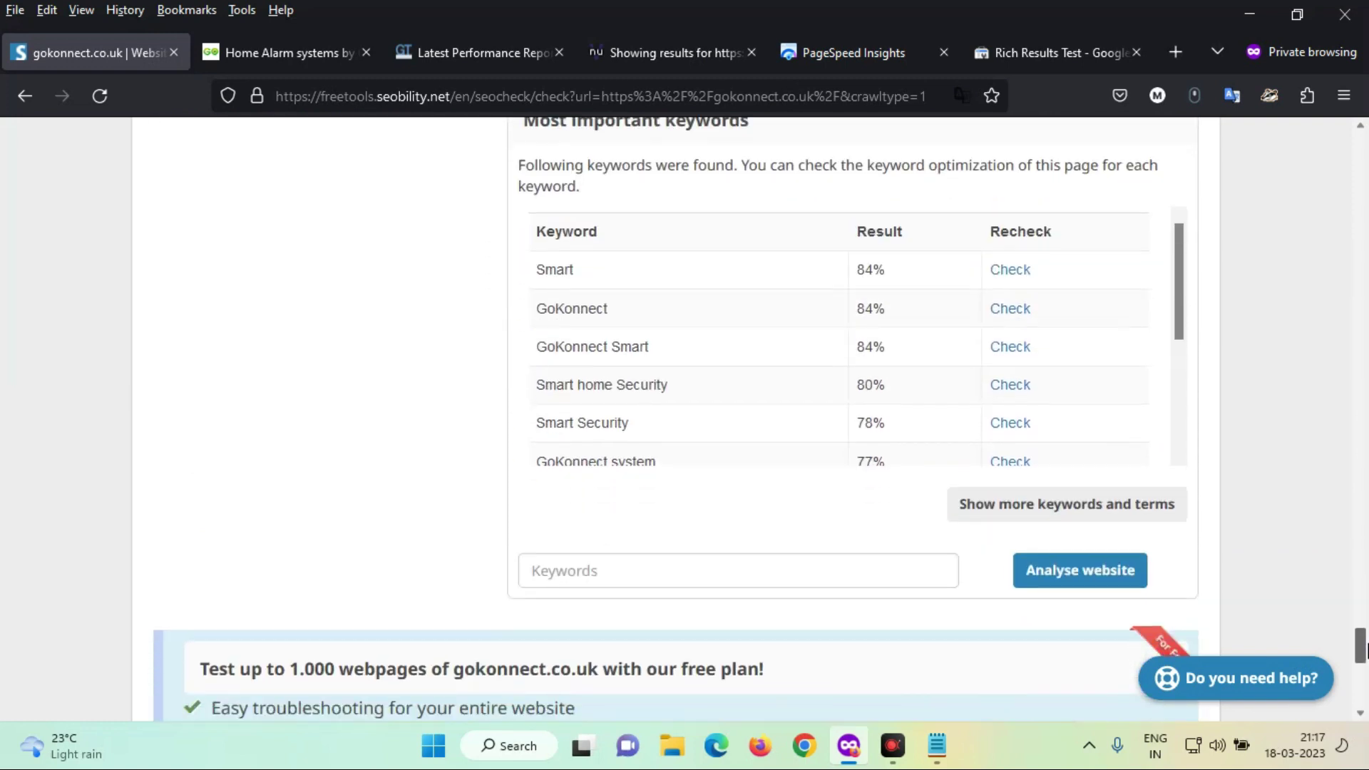